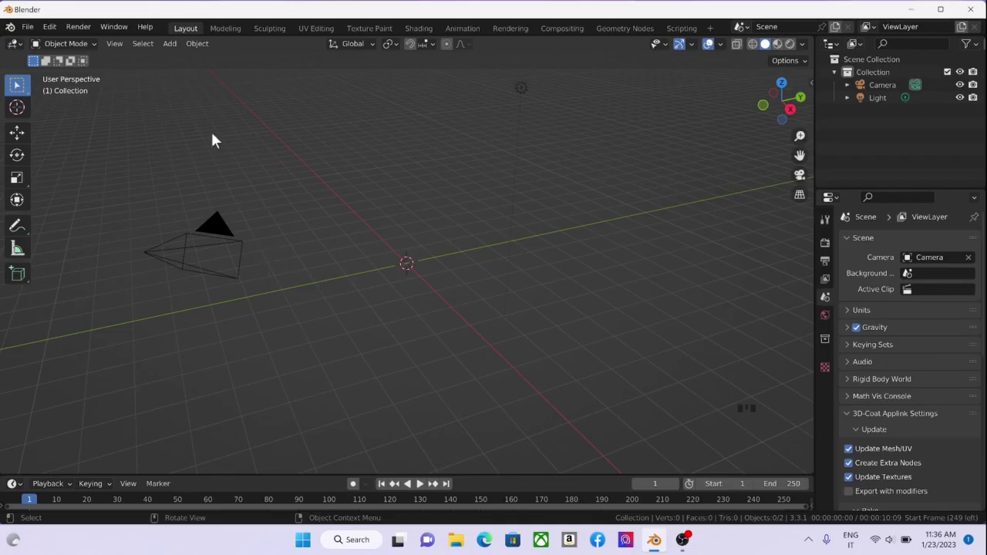
Open the recent file "fixing the uv map.blend" without saving the changes to the current scene.
left_click(27, 27)
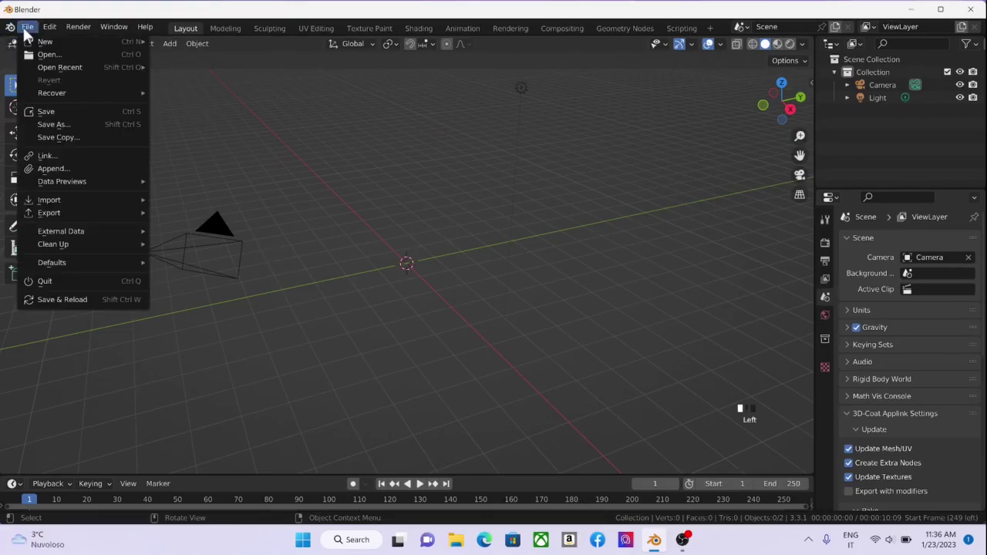
mouse_move(87, 66)
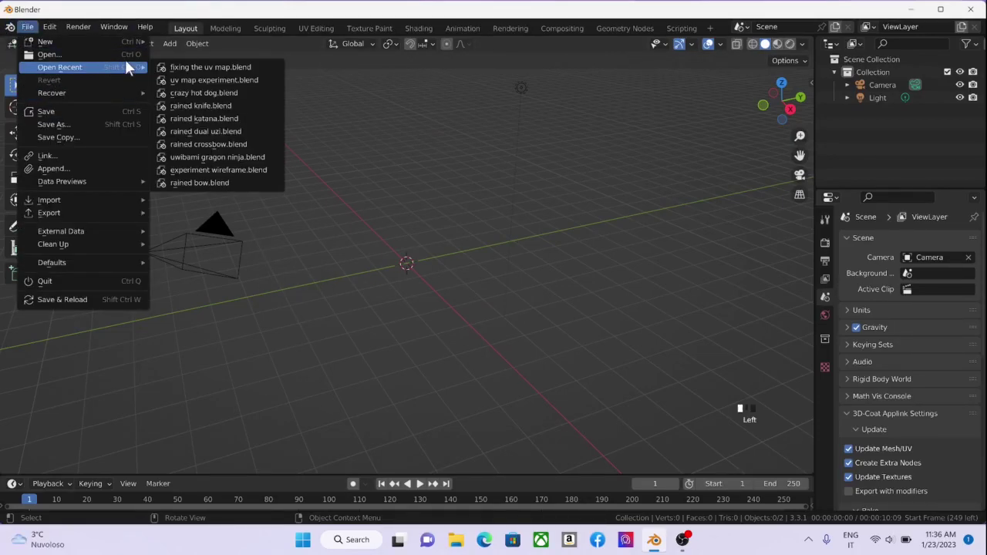
left_click(249, 68)
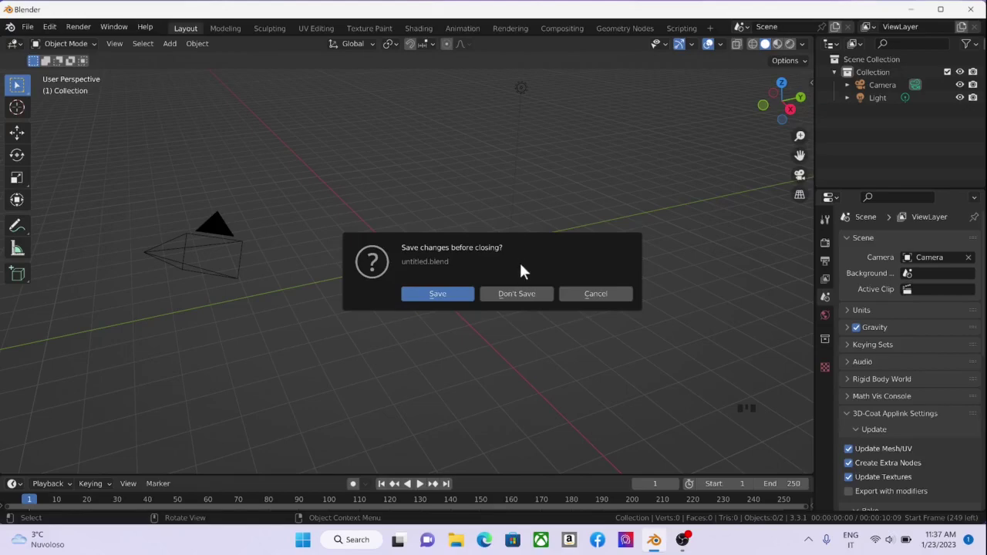
left_click(515, 294)
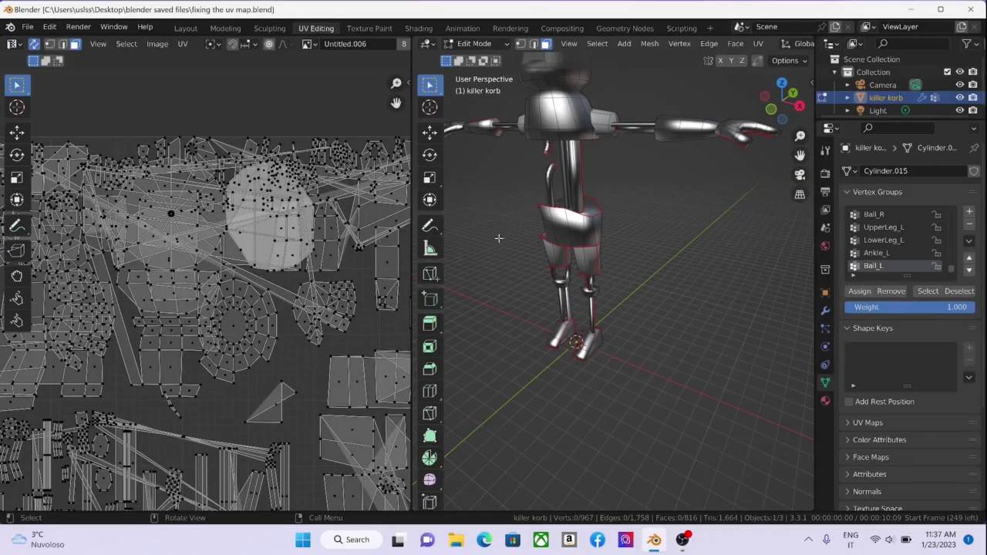
Examine the killer korb model from several sides, then close in on the two round leg openings in its pelvis.
scroll(193, 283, "down", 1)
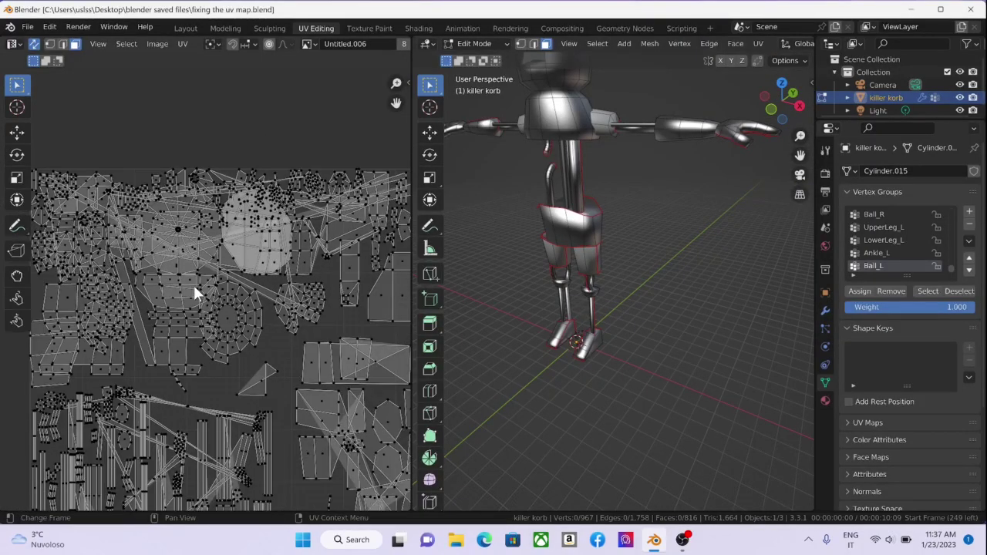
middle_click_drag(610, 227, 736, 222)
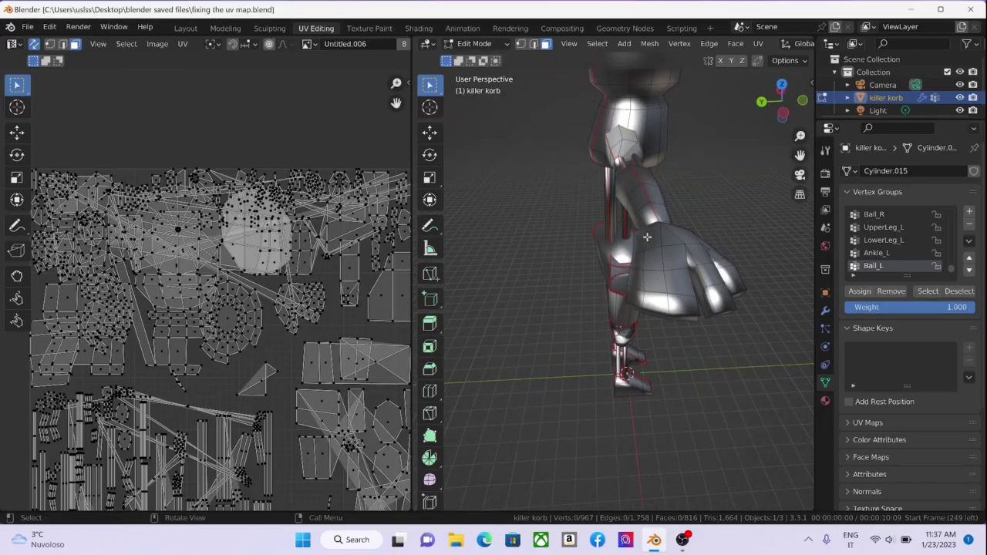
middle_click_drag(623, 164, 639, 317)
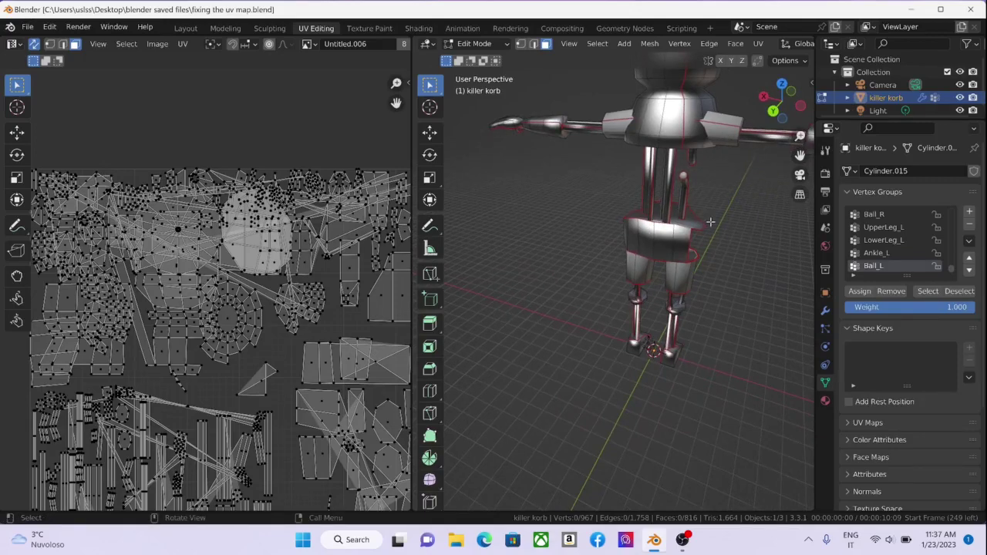
middle_click_drag(711, 222, 550, 222)
scroll(570, 239, "up", 6)
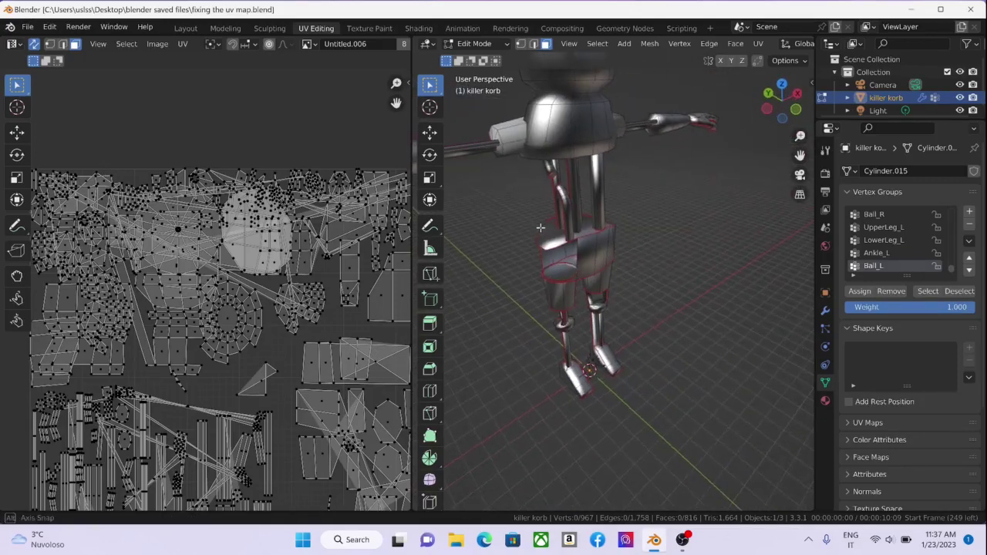
middle_click_drag(600, 257, 600, 227)
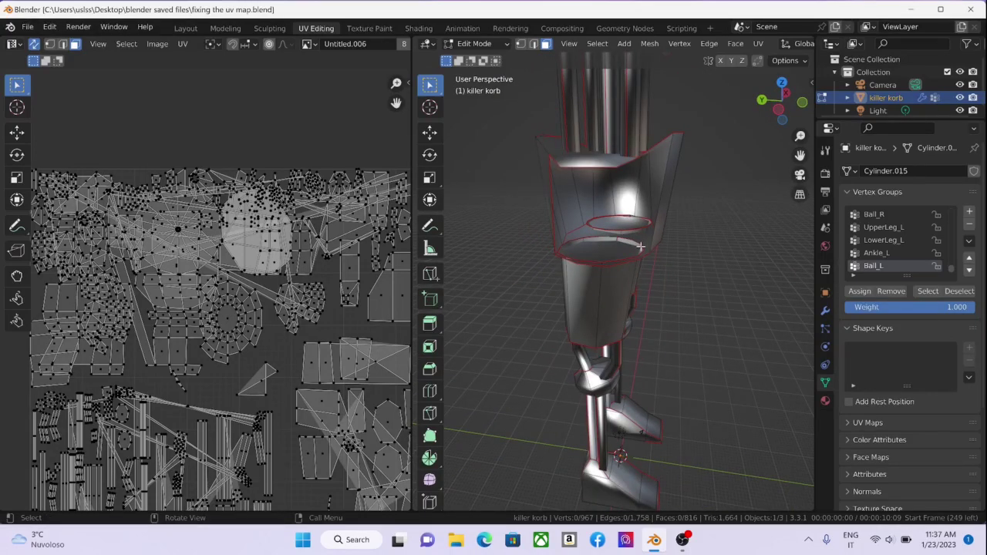
key("alt")
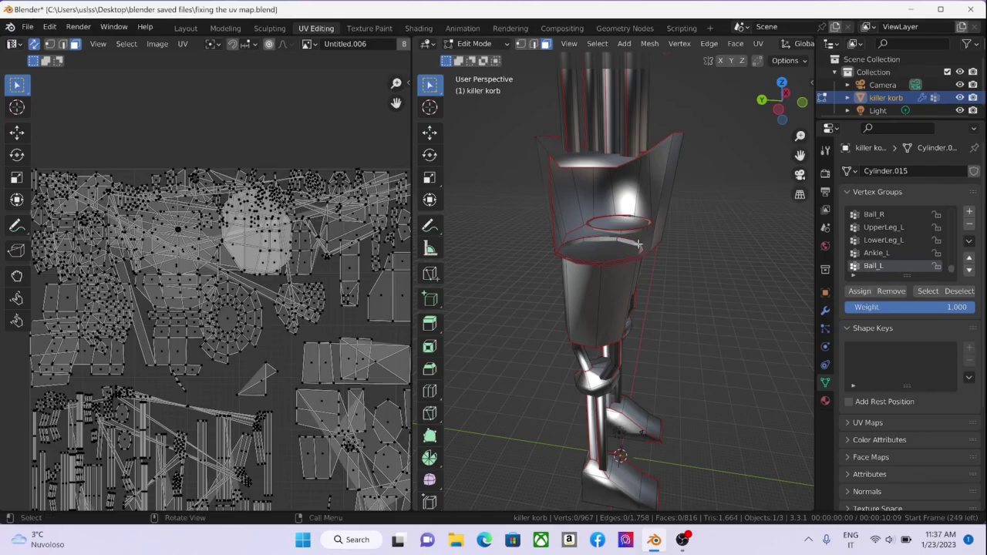
scroll(638, 239, "up", 6)
scroll(638, 239, "up", 4)
key("alt")
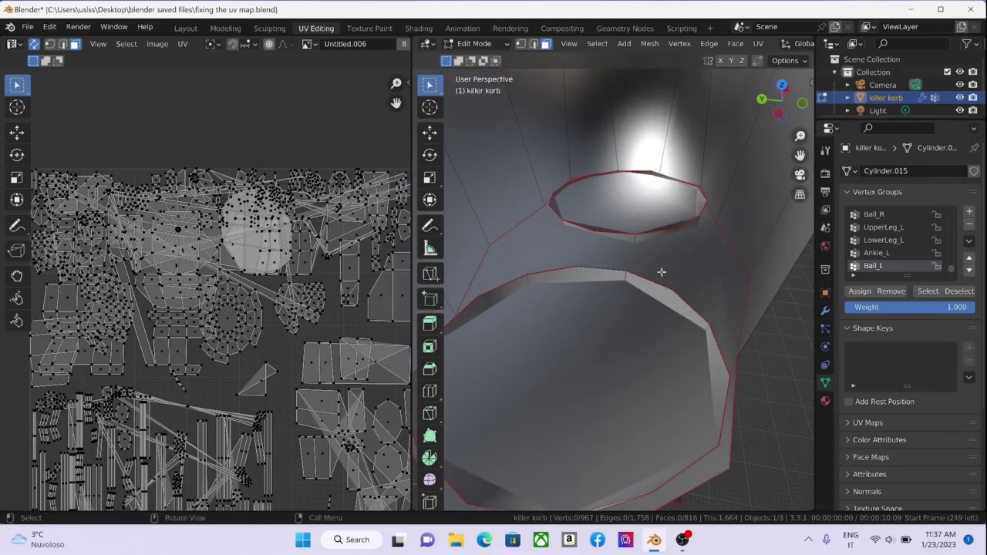
Select the edge loop around the larger pelvis opening in edge mode and move it off the rim.
left_click(686, 306, "alt")
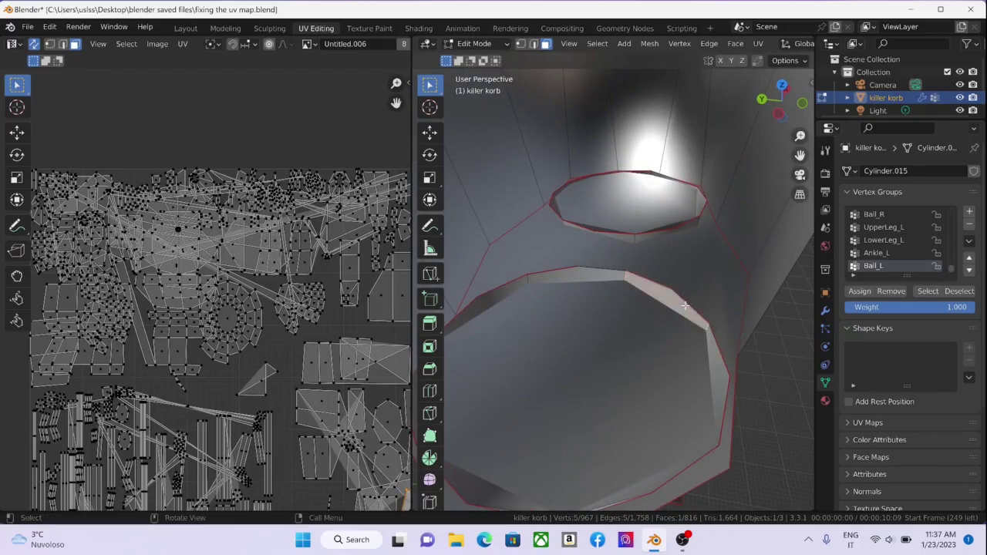
left_click(533, 44)
key("alt")
left_click(687, 304, "alt")
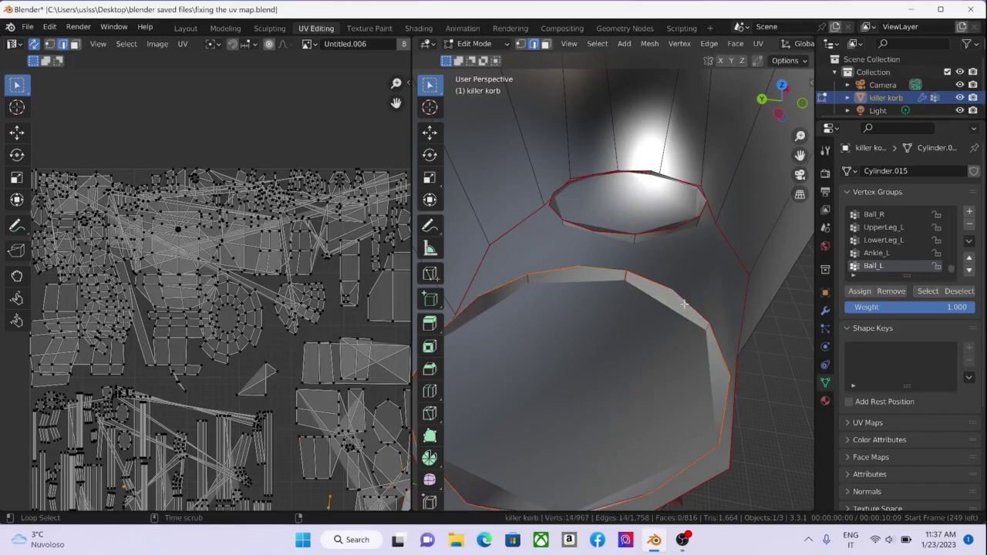
key("e")
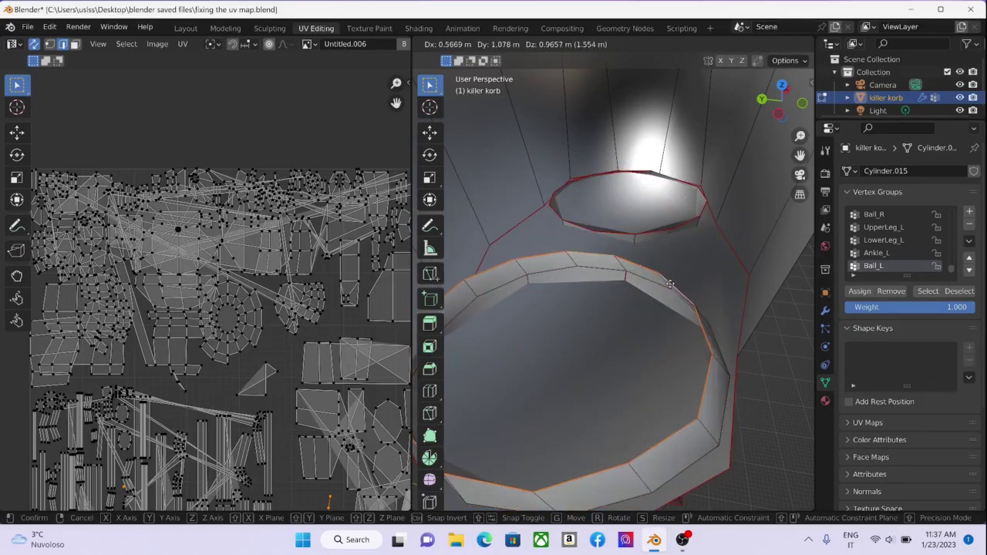
left_click(682, 284)
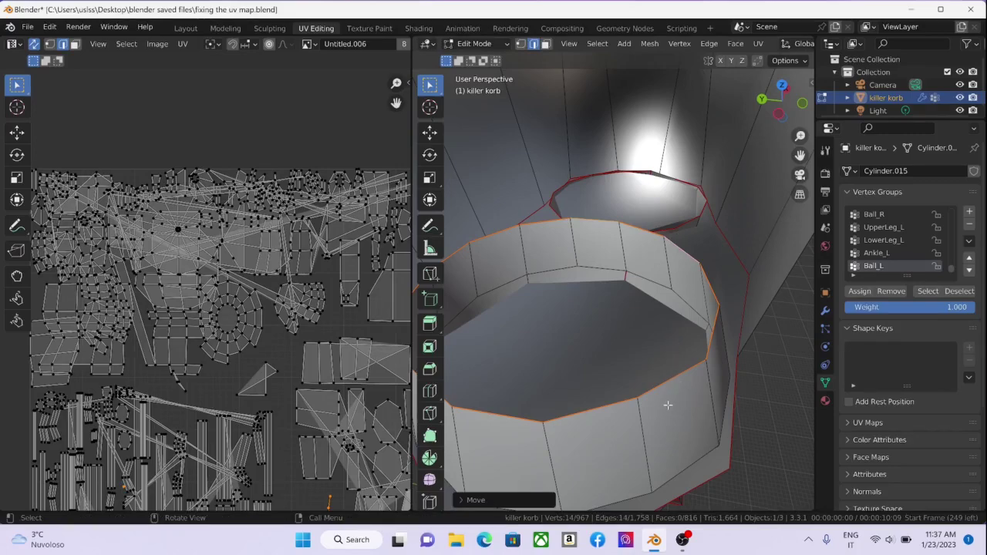
Select the ring of faces attached to the moved loop at the larger opening and delete the faces.
left_click(546, 44)
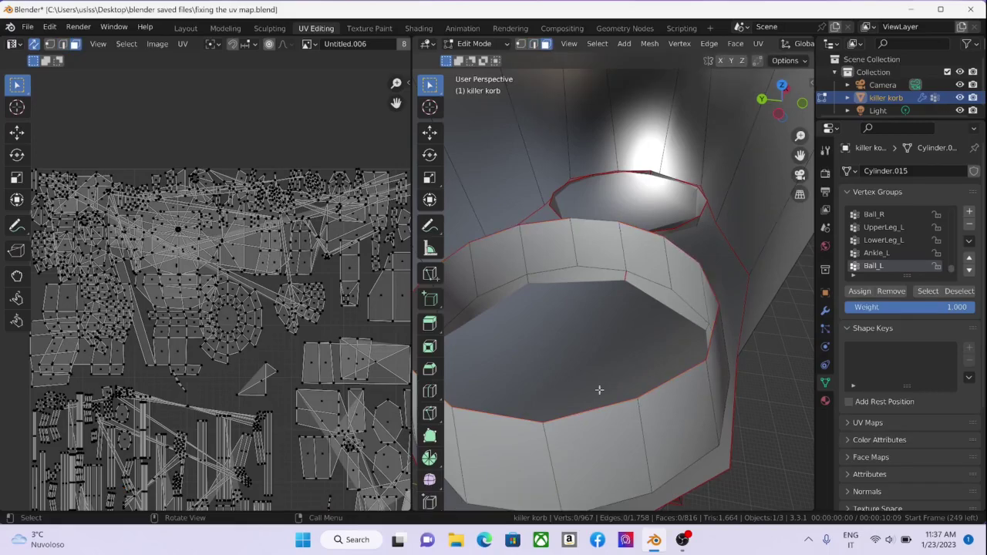
left_click(680, 424, "alt")
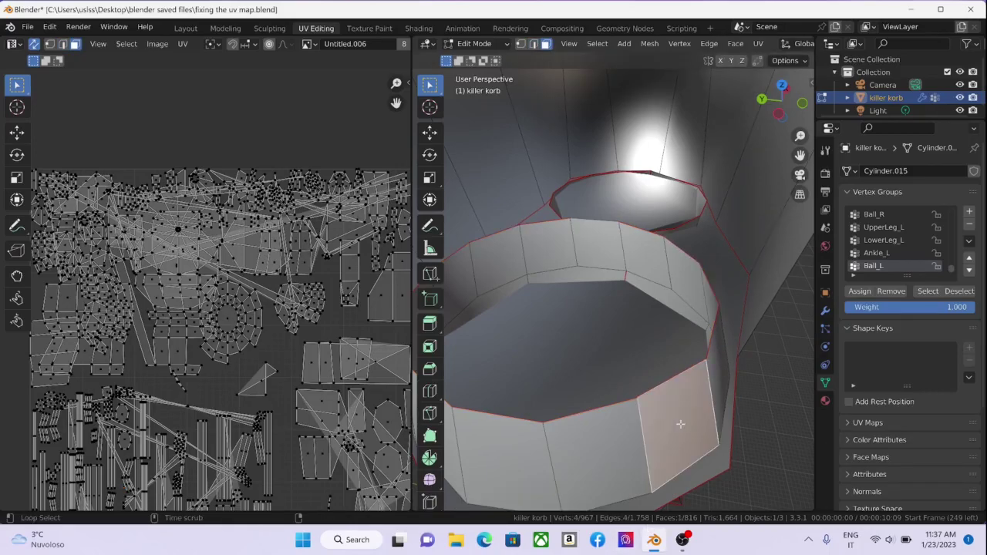
left_click(719, 387, "alt")
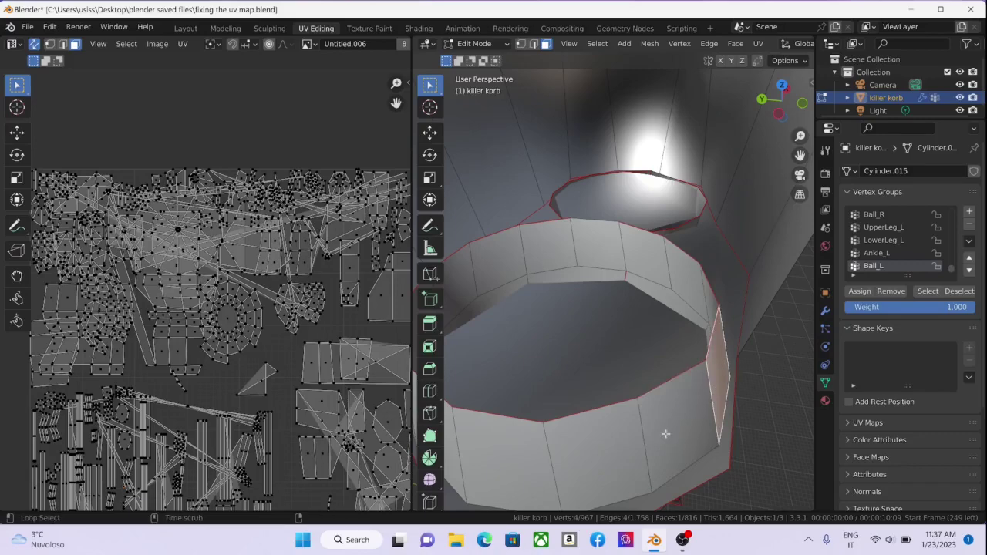
left_click(614, 439, "alt")
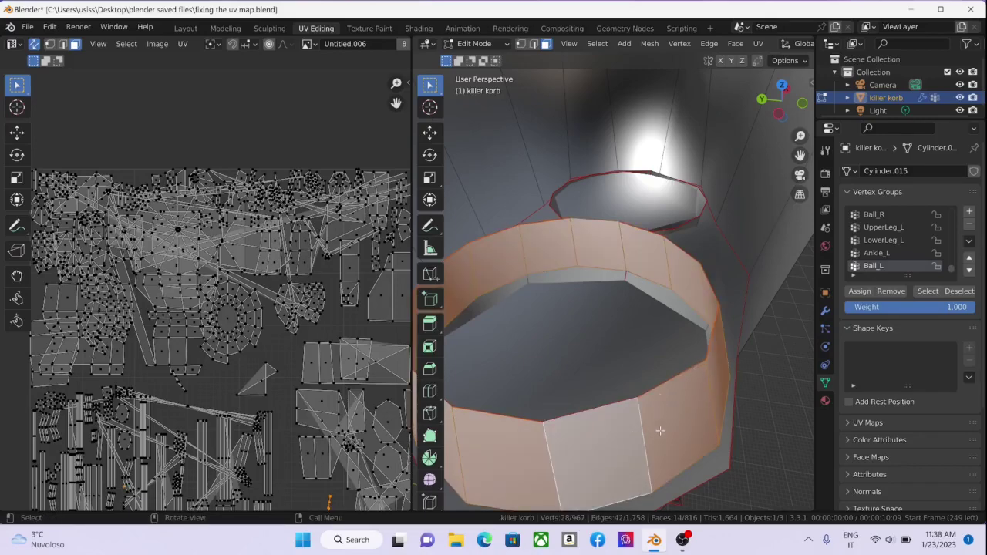
right_click(651, 440)
key("x")
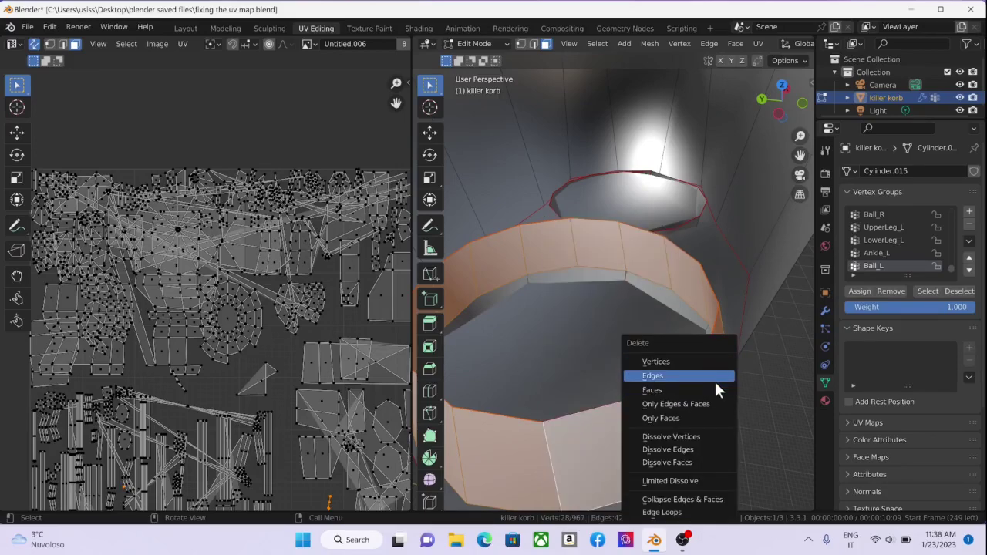
left_click(714, 390)
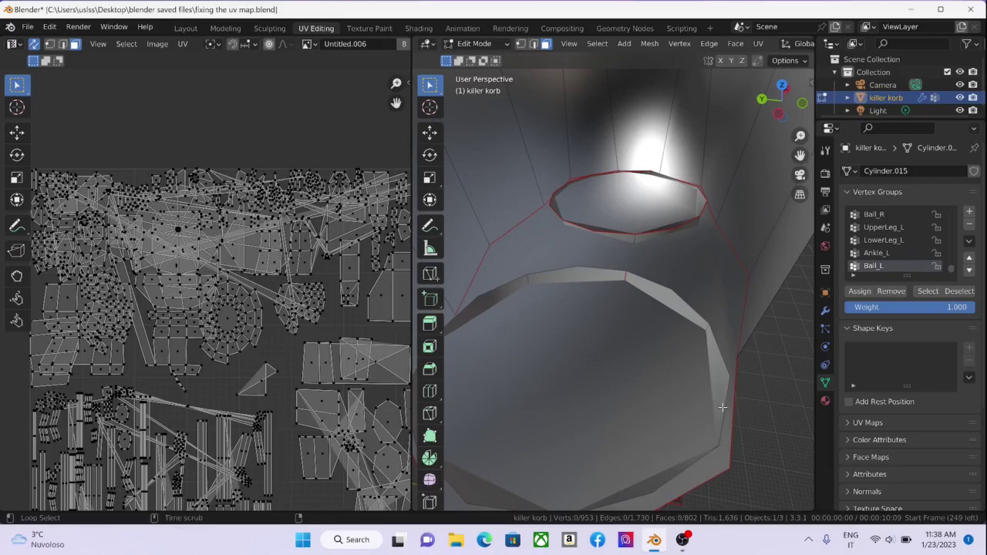
Try to move the remaining edge loop around the larger pelvis opening to check for hidden faces.
left_click(724, 407)
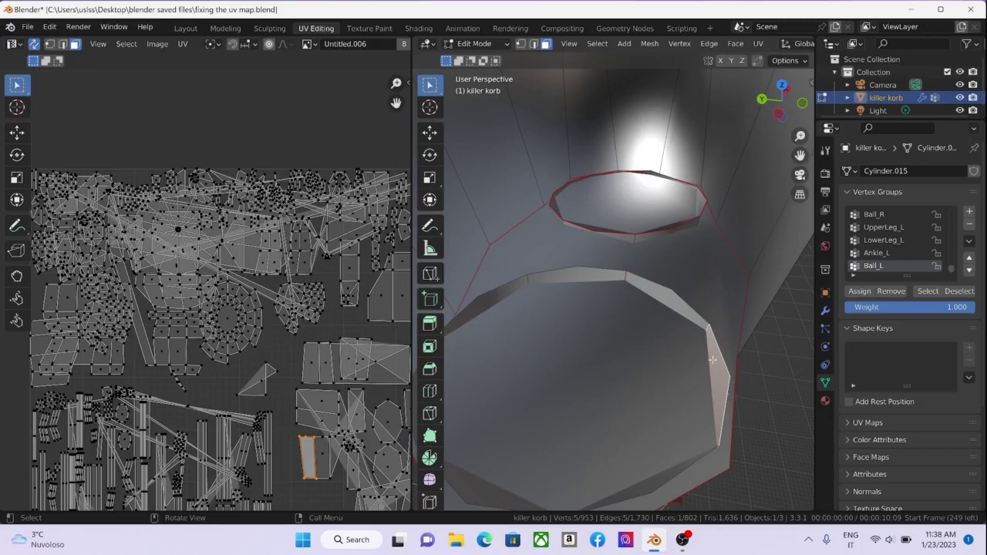
left_click(526, 44)
left_click(533, 45)
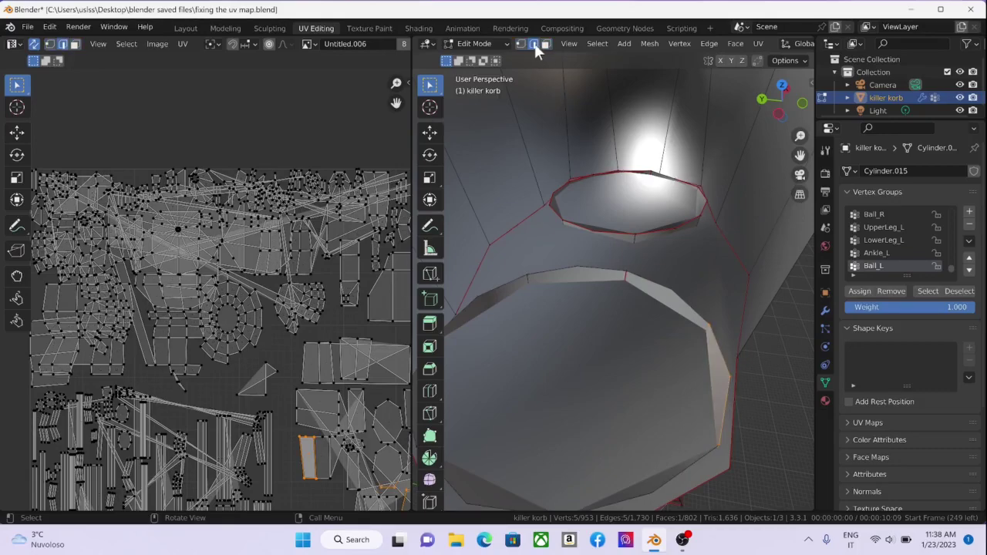
left_click(723, 405, "alt")
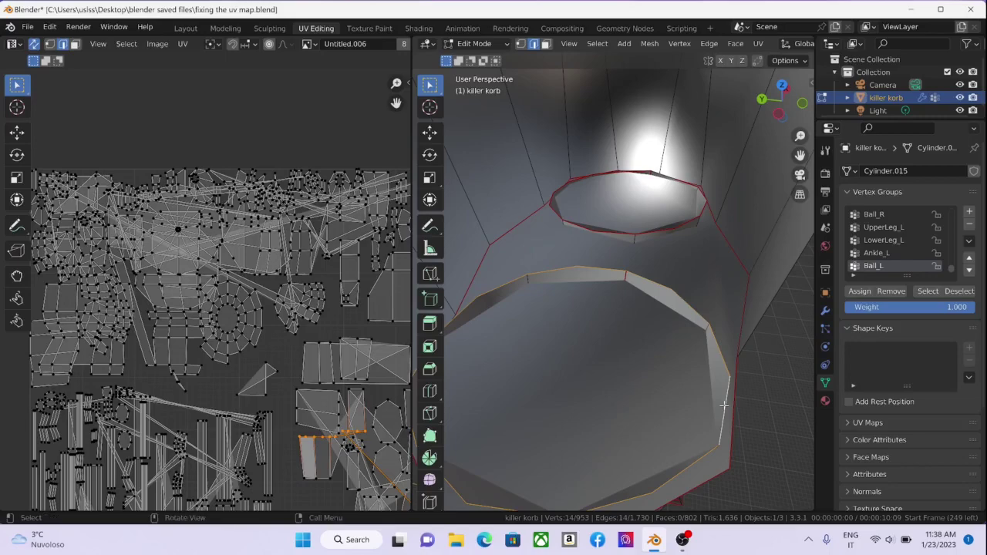
key("e")
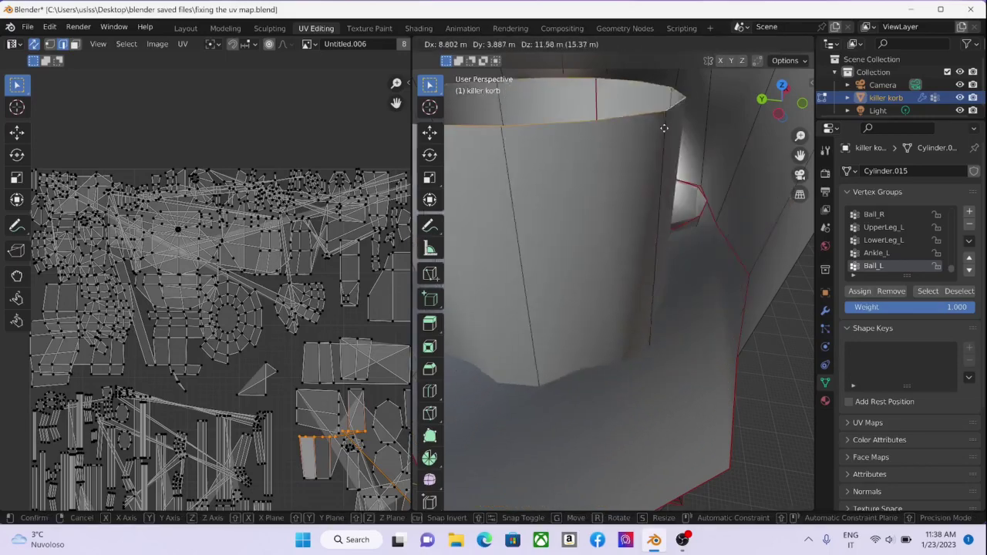
left_click(777, 263)
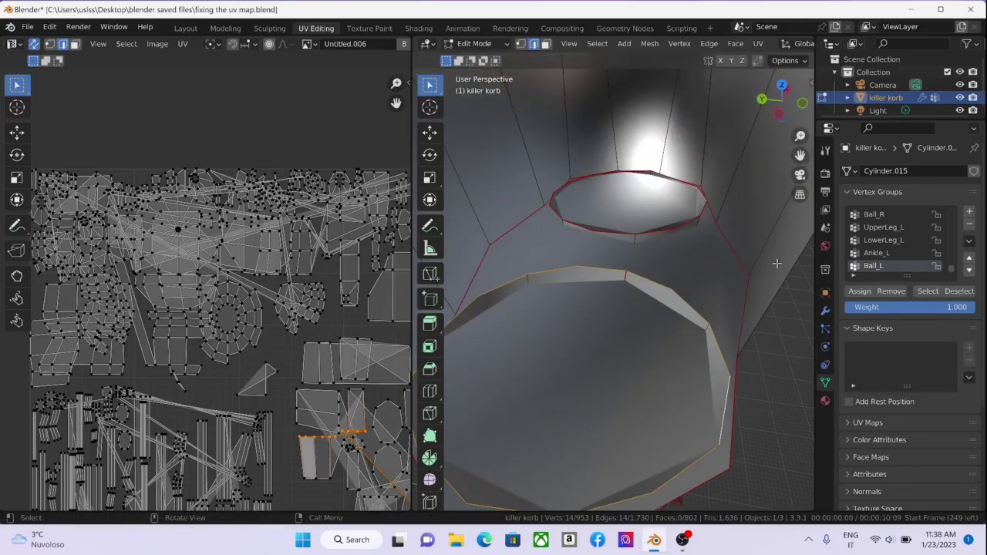
left_click(675, 226, "alt")
key("g")
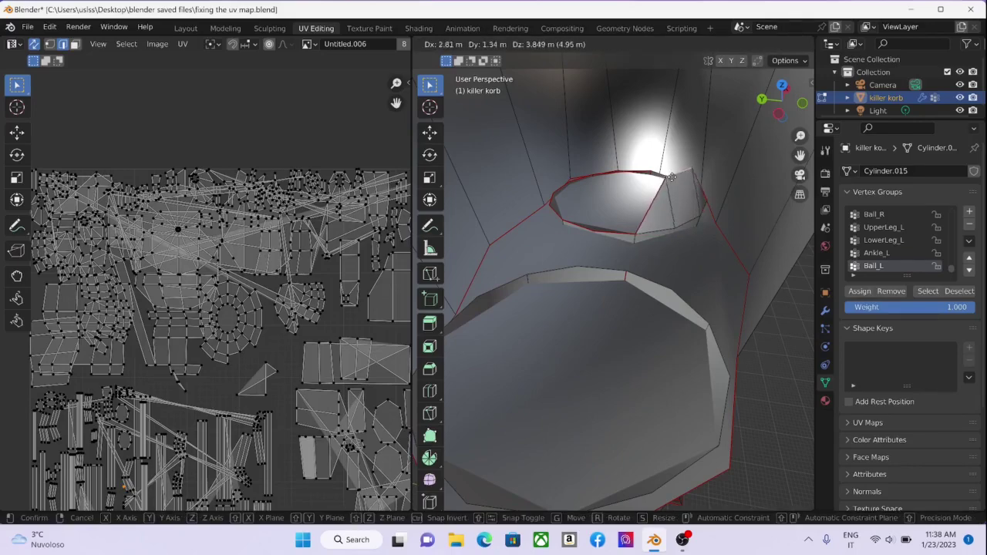
right_click(683, 197)
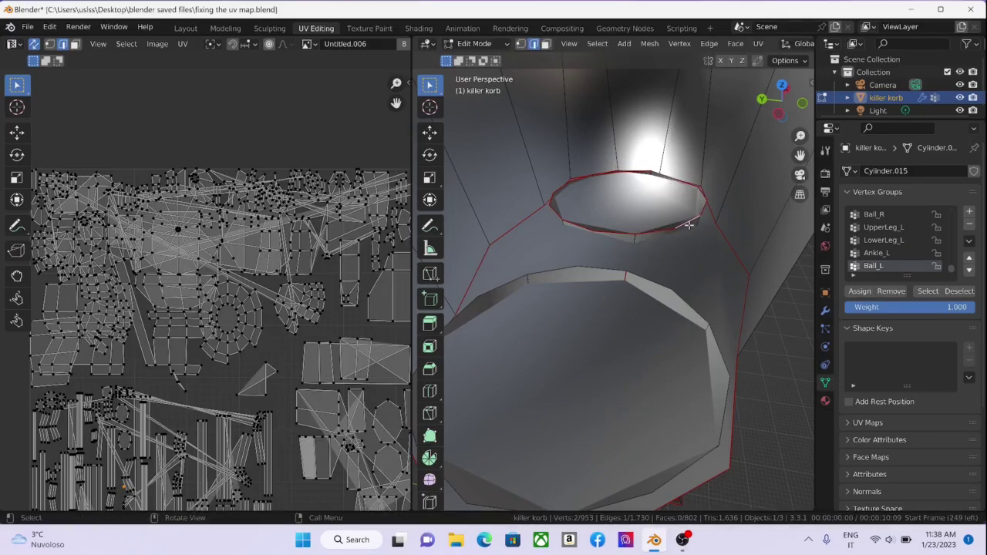
Select the full edge loop around the smaller pelvis opening and move it off the rim.
left_click(687, 222, "alt")
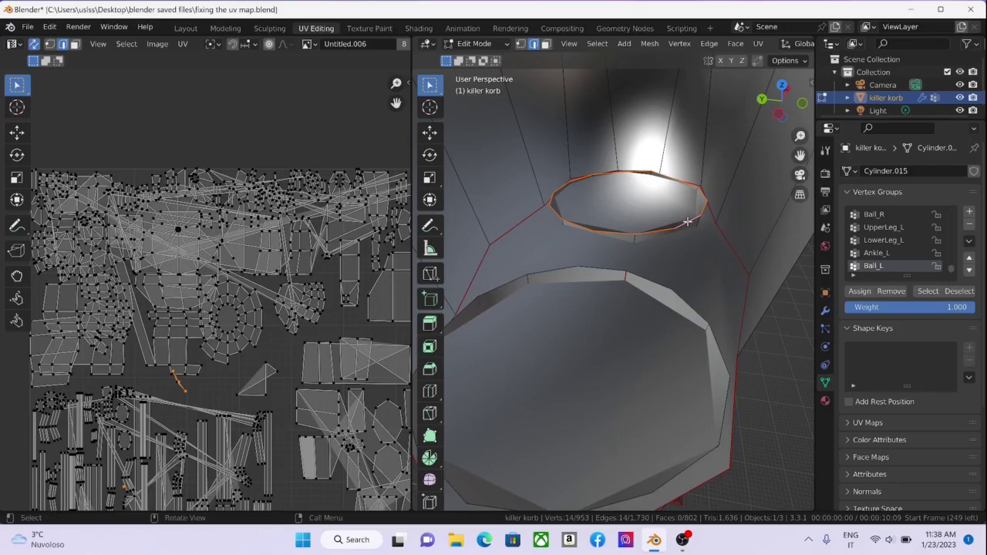
key("e")
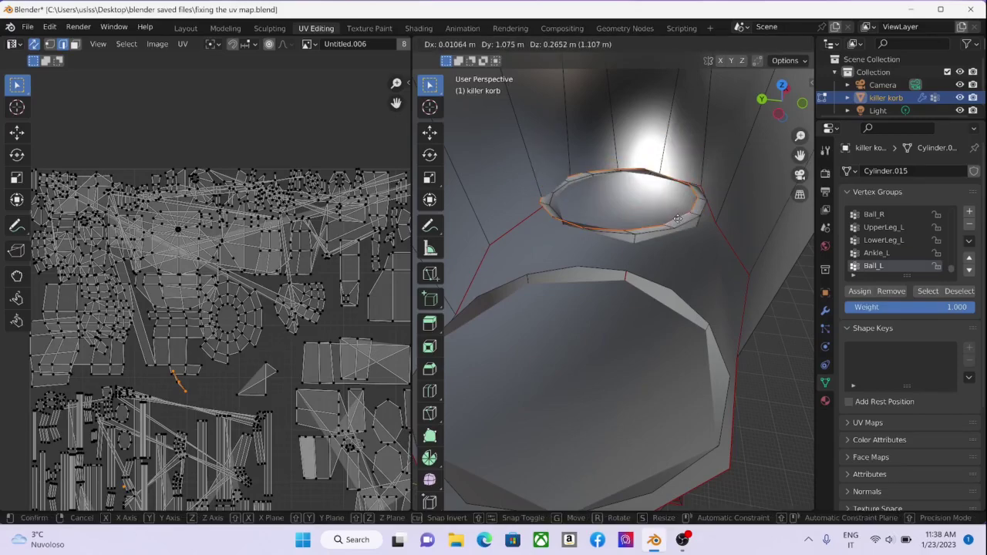
left_click(671, 182)
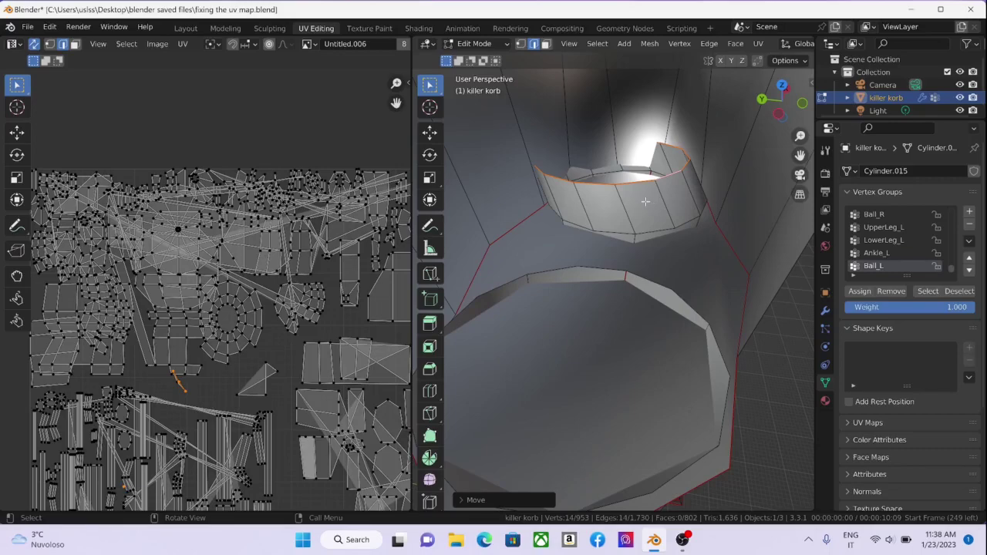
Select the ring of faces attached to the moved loop at the smaller opening in face mode and delete it.
key("ctrl+z")
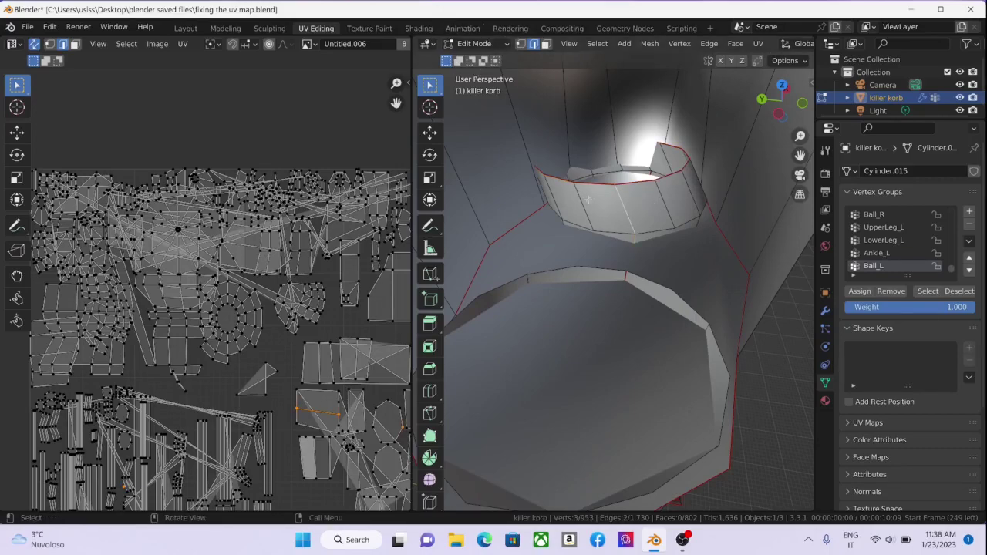
key("3")
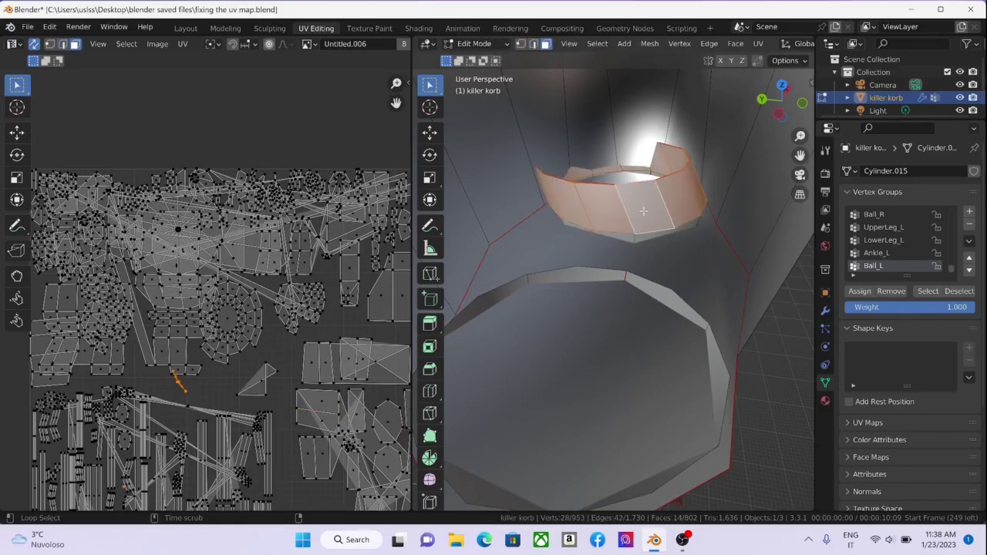
left_click(643, 211, "alt")
key("x")
left_click(639, 210)
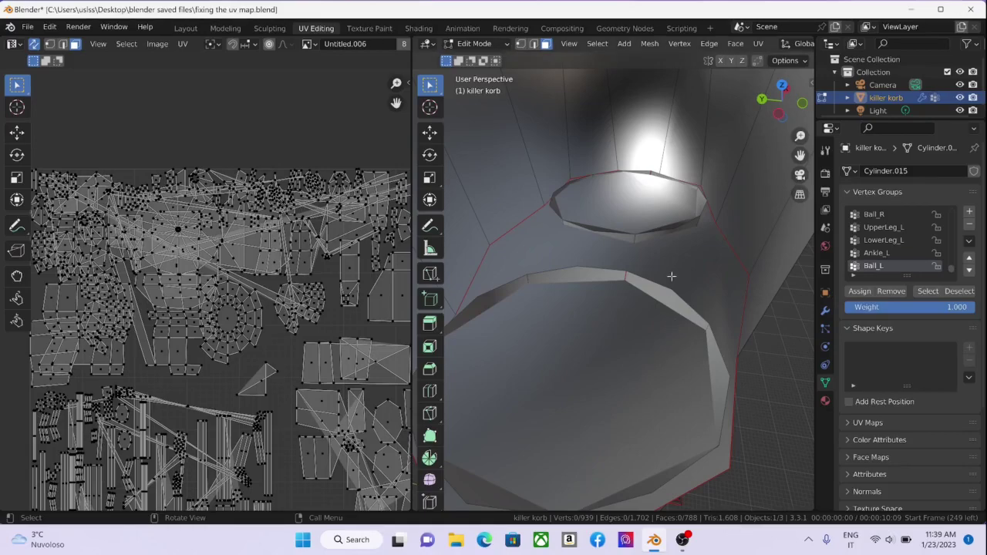
mouse_move(671, 254)
middle_mouse_down()
mouse_move(696, 276)
mouse_move(635, 236)
mouse_move(652, 255)
mouse_move(661, 236)
mouse_move(677, 243)
middle_mouse_up()
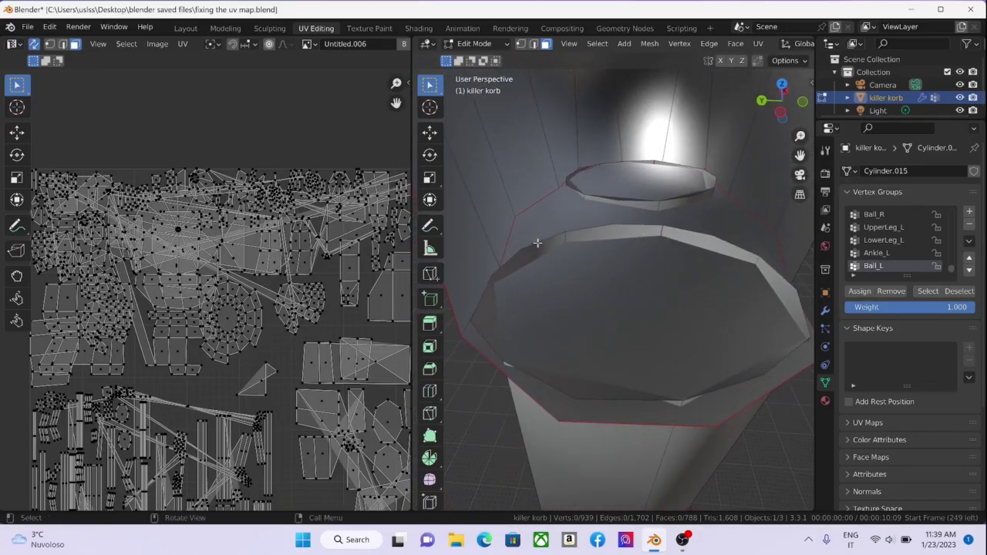
Select the pelvis's bottom face and surrounding side faces in face mode and hide them to expose the upper legs' top rims.
left_click(520, 43)
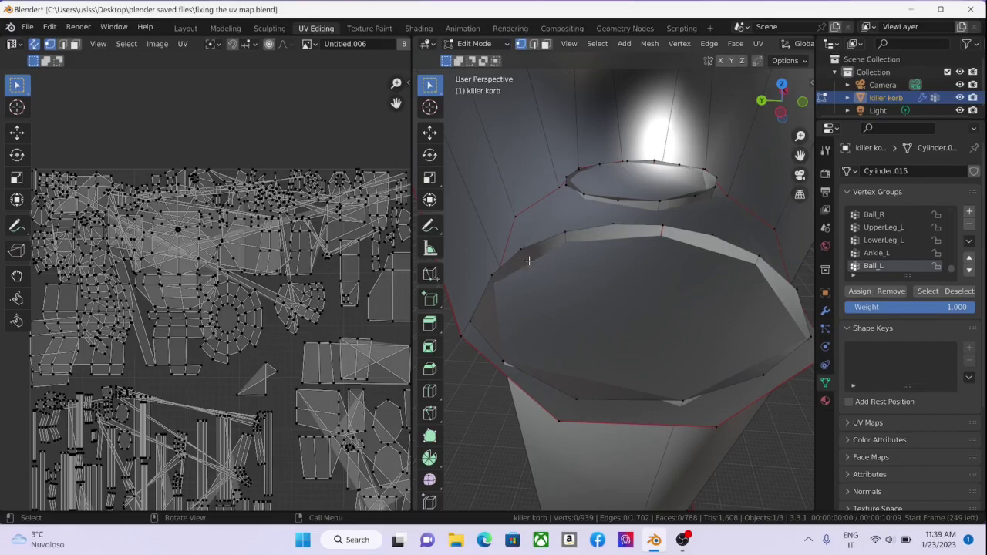
mouse_move(528, 261)
middle_mouse_down()
mouse_move(537, 267)
mouse_move(521, 270)
mouse_move(520, 247)
middle_mouse_up()
left_click(546, 44)
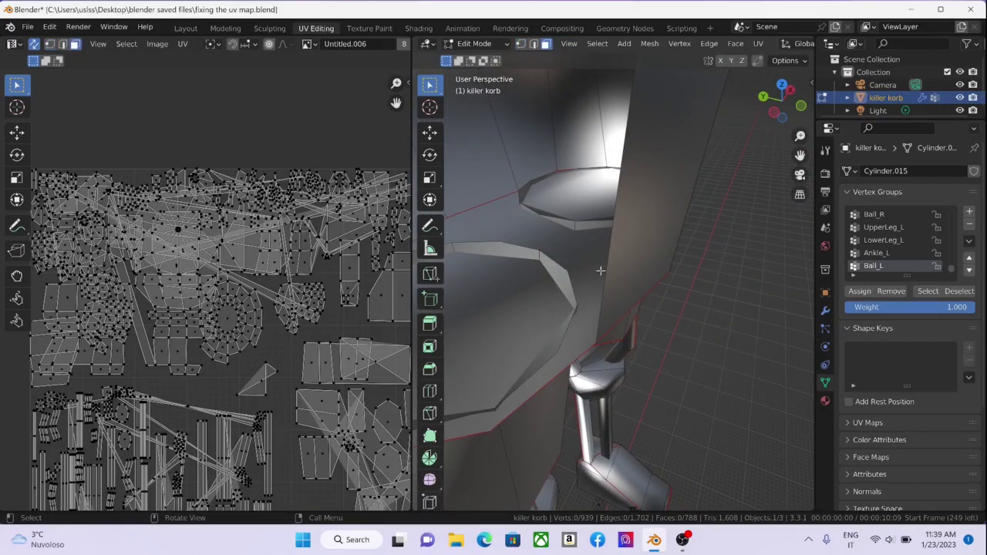
left_click_drag(600, 270, 625, 280)
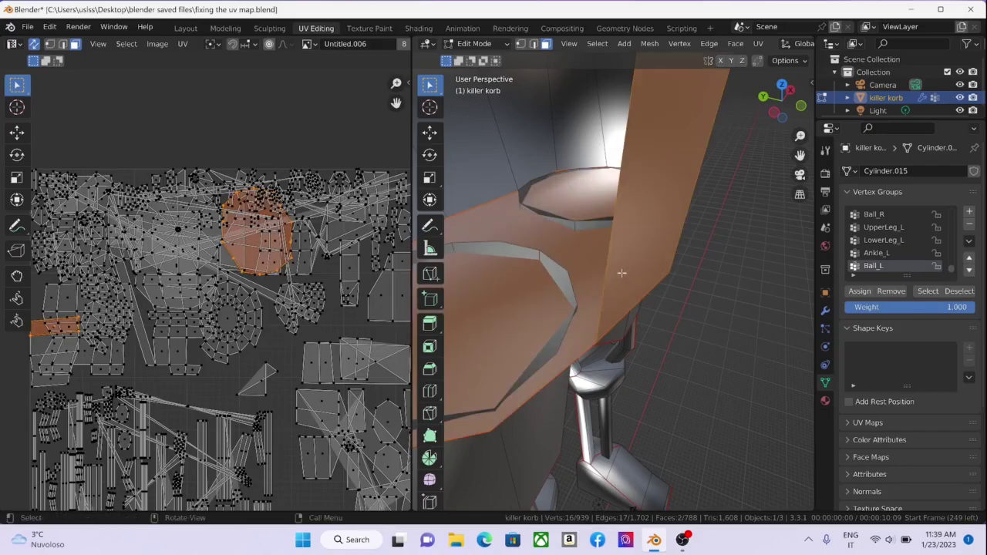
key("h")
middle_click_drag(603, 267, 622, 239)
left_click_drag(550, 97, 456, 254)
key("h")
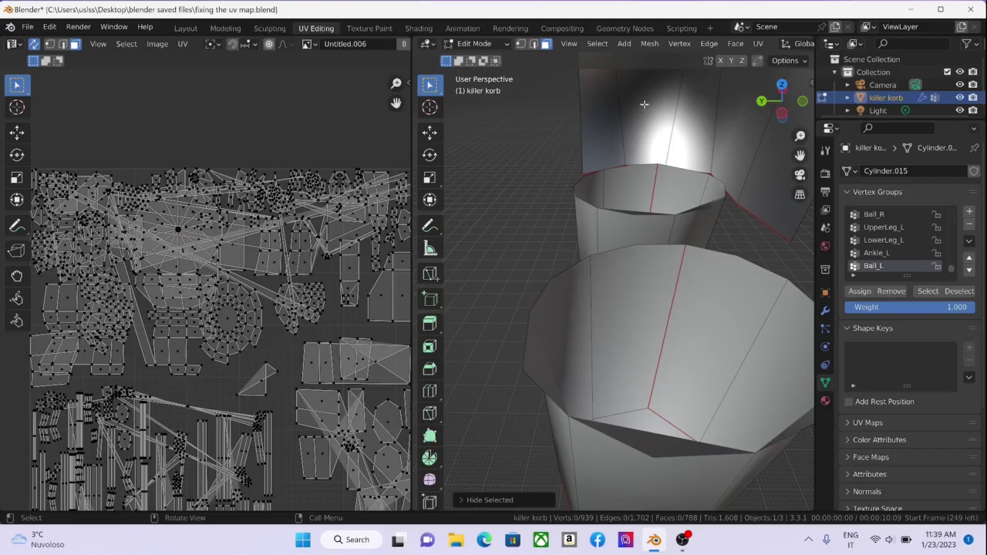
left_click_drag(593, 103, 748, 145)
key("h")
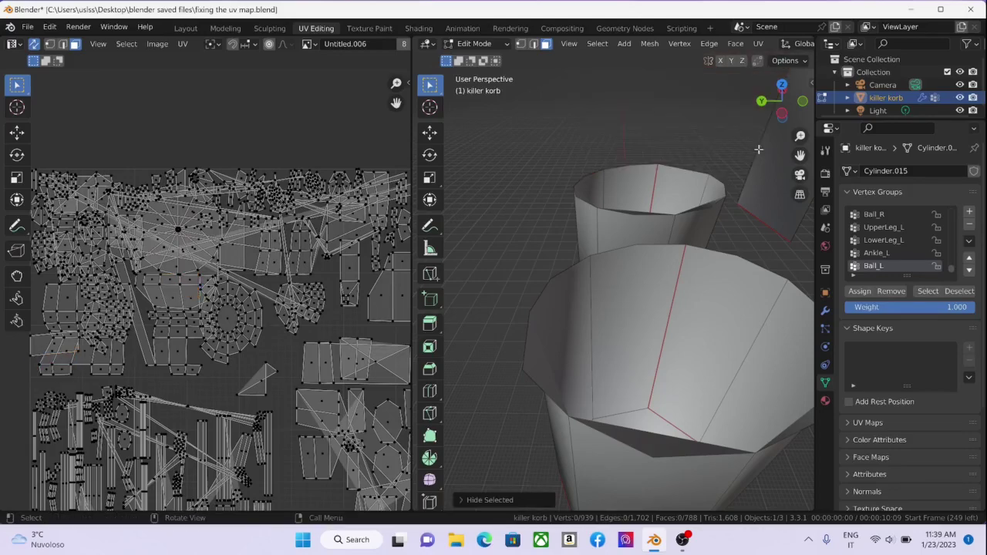
Select six extra vertices between the corner vertices on the nearer upper leg's top rim and dissolve them.
middle_click_drag(728, 210, 650, 235)
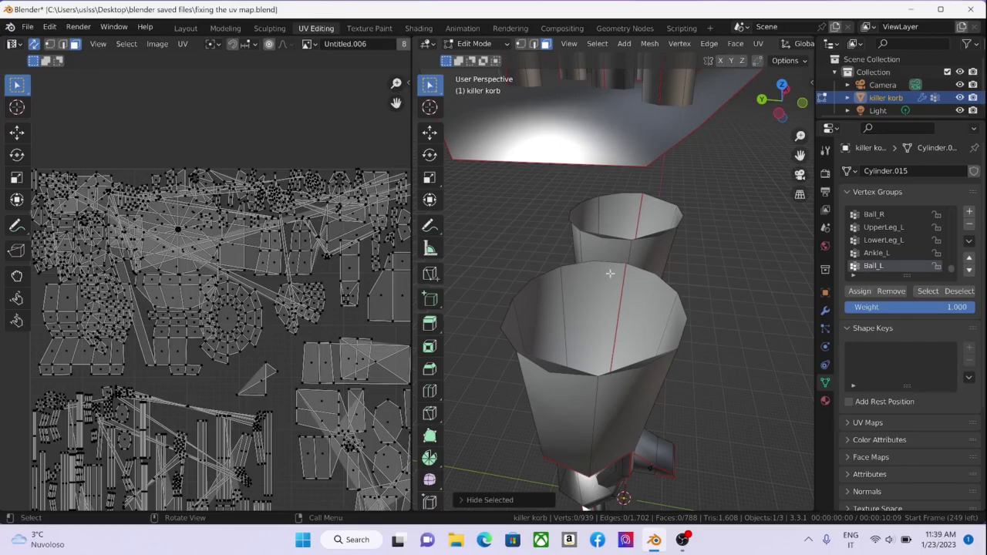
key("2")
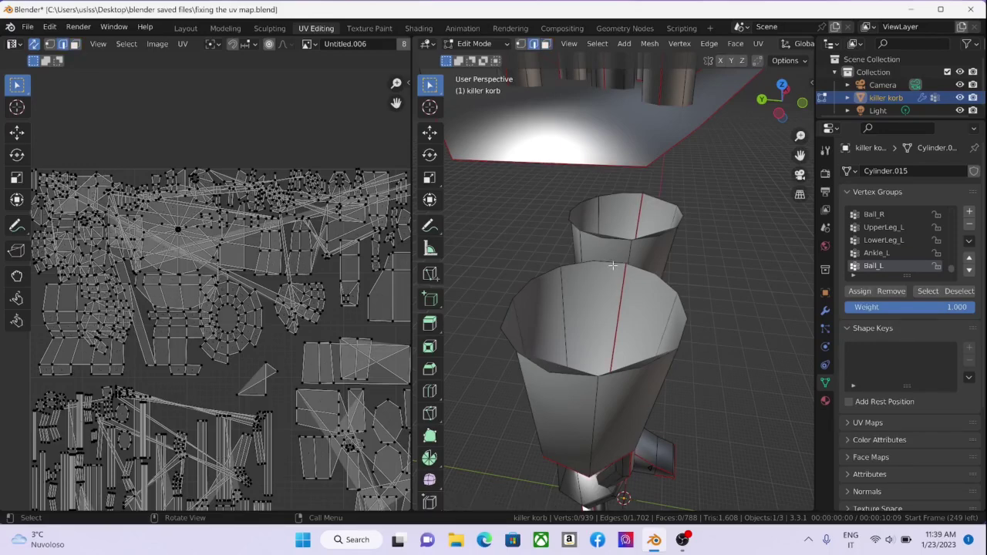
key("1")
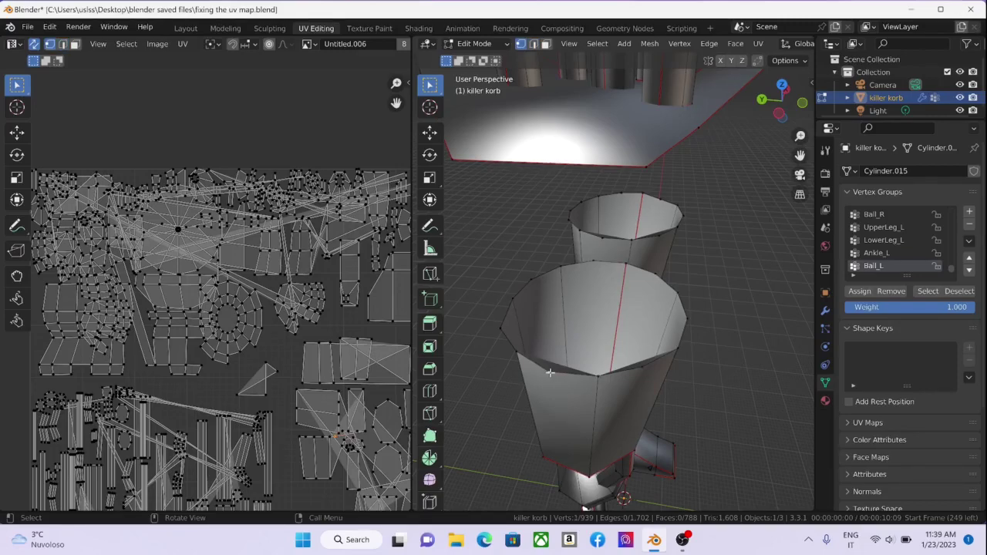
left_click(686, 318, "shift")
left_click(649, 275, "shift")
left_click(500, 327, "shift")
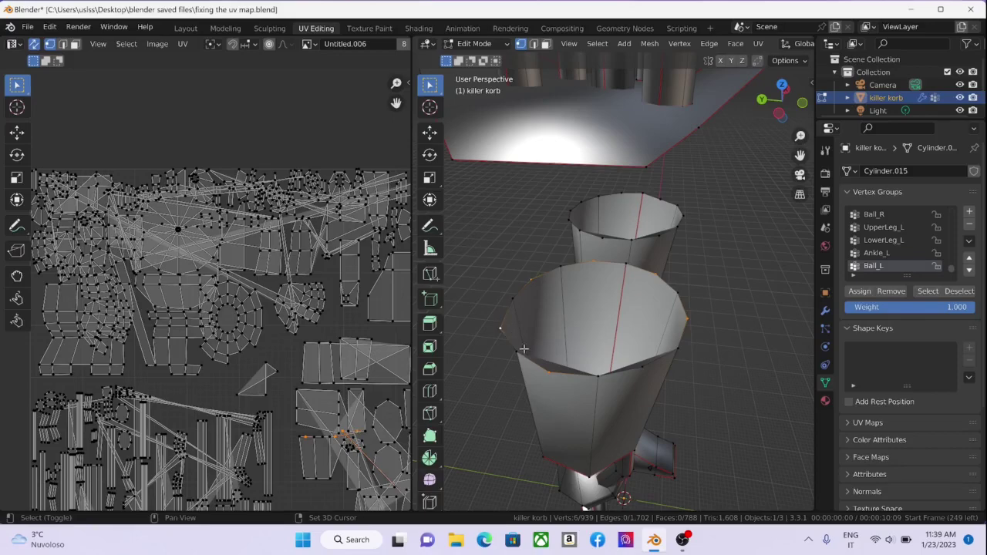
key("x")
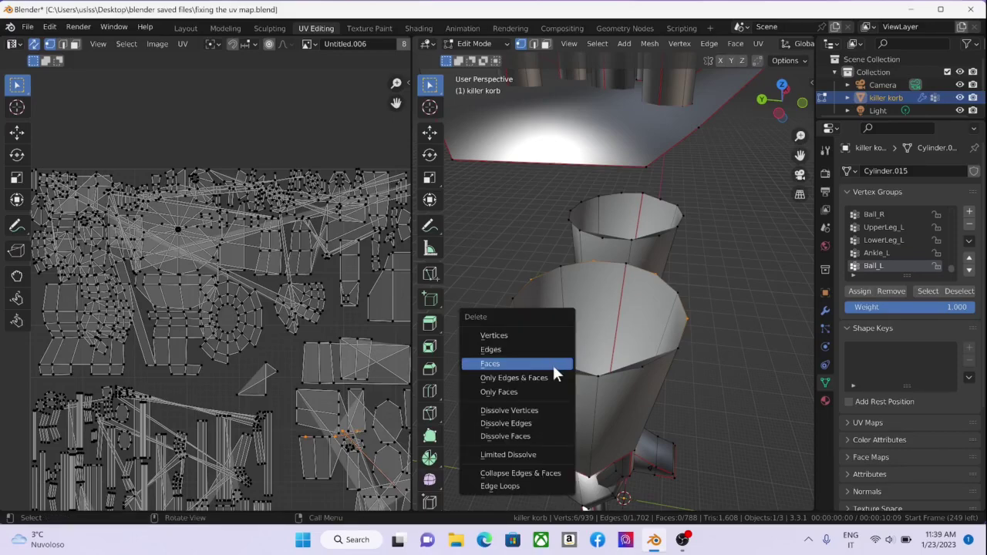
left_click(543, 408)
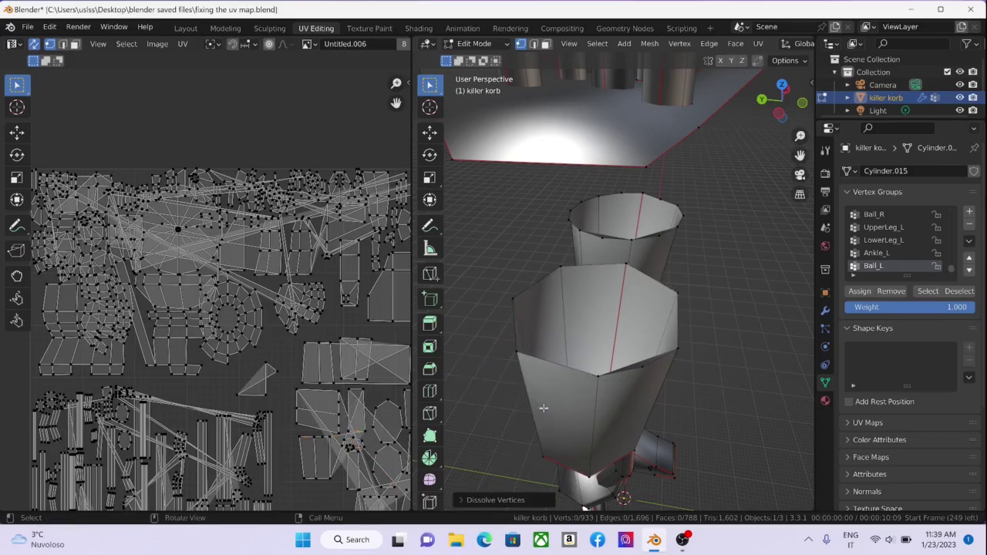
Dissolve the one remaining extra vertex on the nearer upper leg's top rim.
left_click(643, 365)
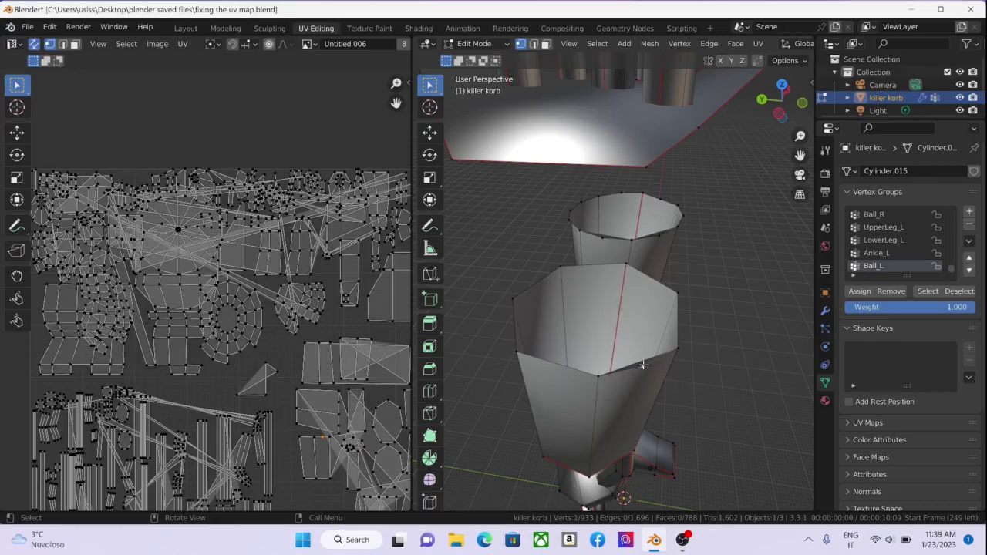
key("x")
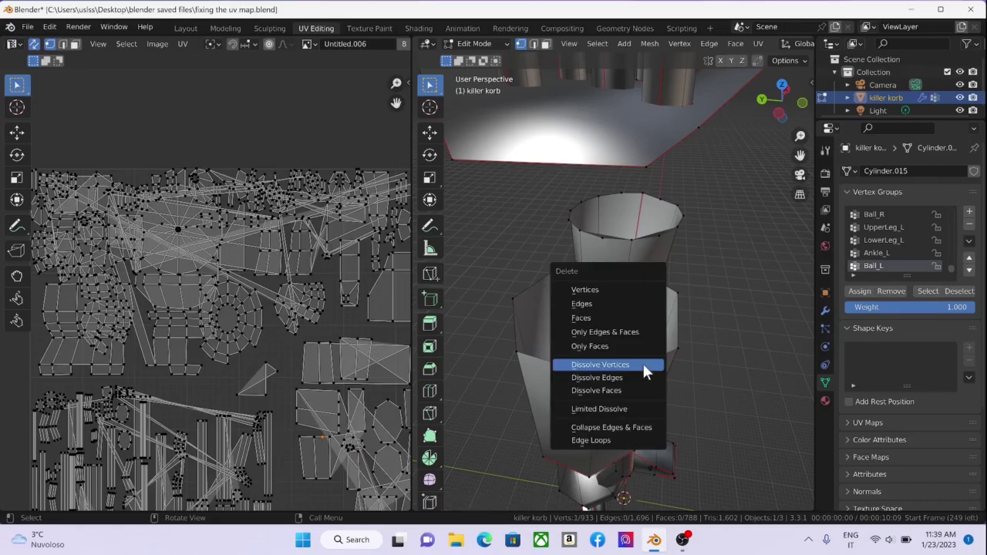
left_click(642, 363)
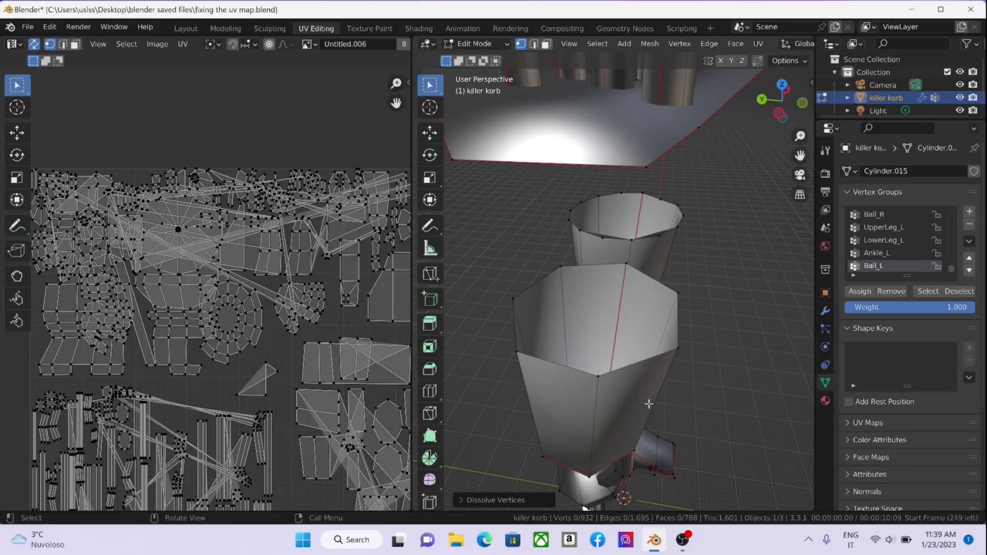
Select the seven extra vertices between the corners of the other upper leg's top rim and dissolve the vertices.
middle_click_drag(674, 298, 619, 321)
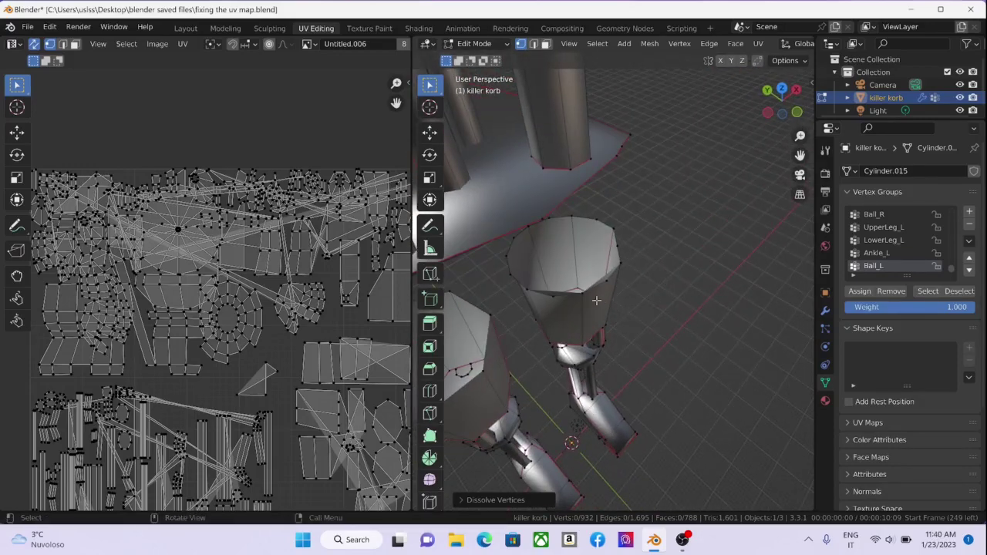
left_click(555, 295)
left_click(606, 281, "shift")
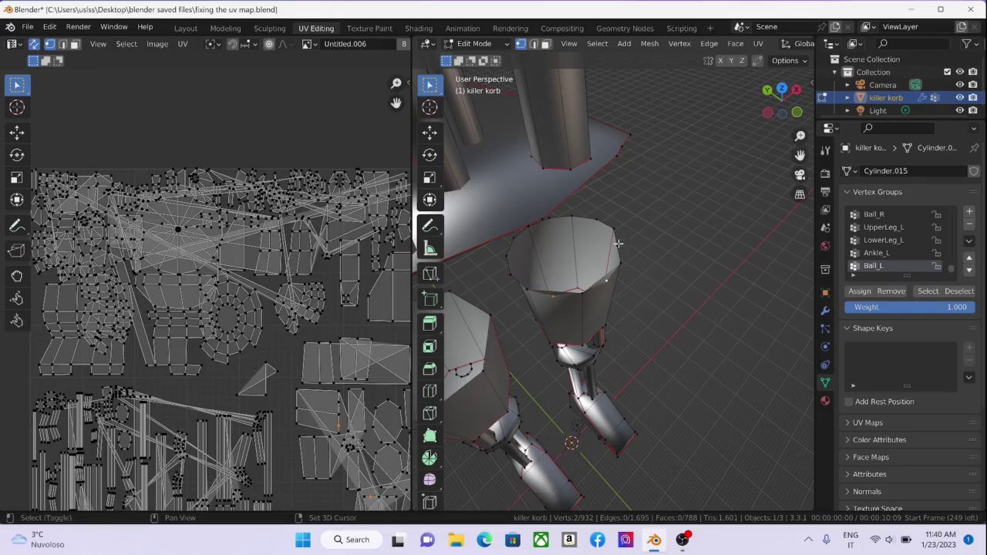
left_click(549, 218, "shift")
middle_click_drag(531, 229, 518, 231)
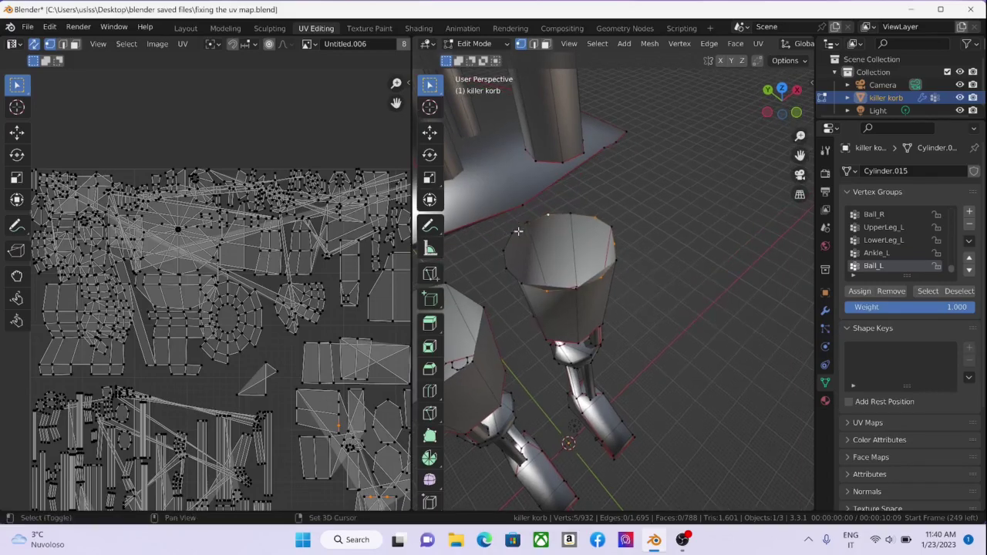
middle_click_drag(545, 263, 673, 194)
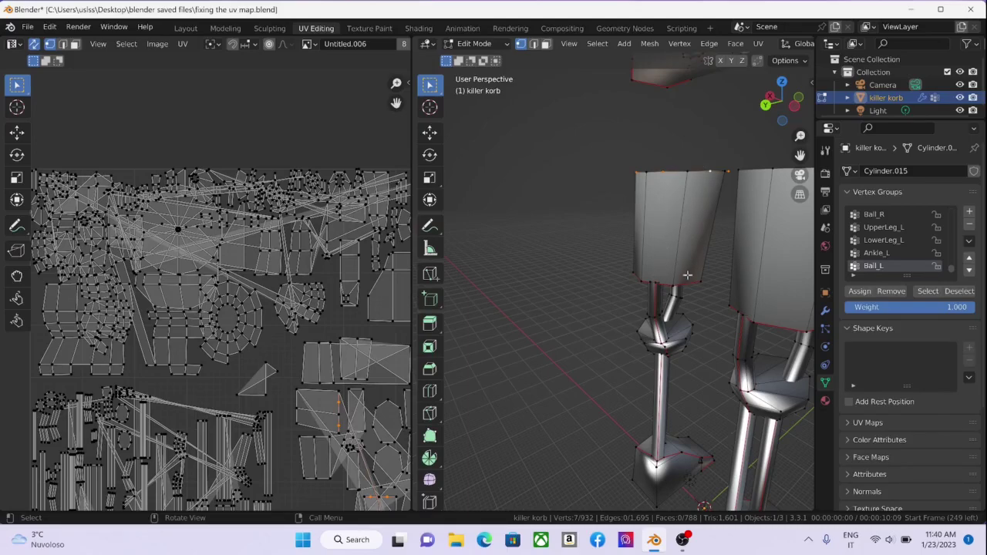
middle_click_drag(761, 273, 583, 279)
scroll(583, 279, "up", 2)
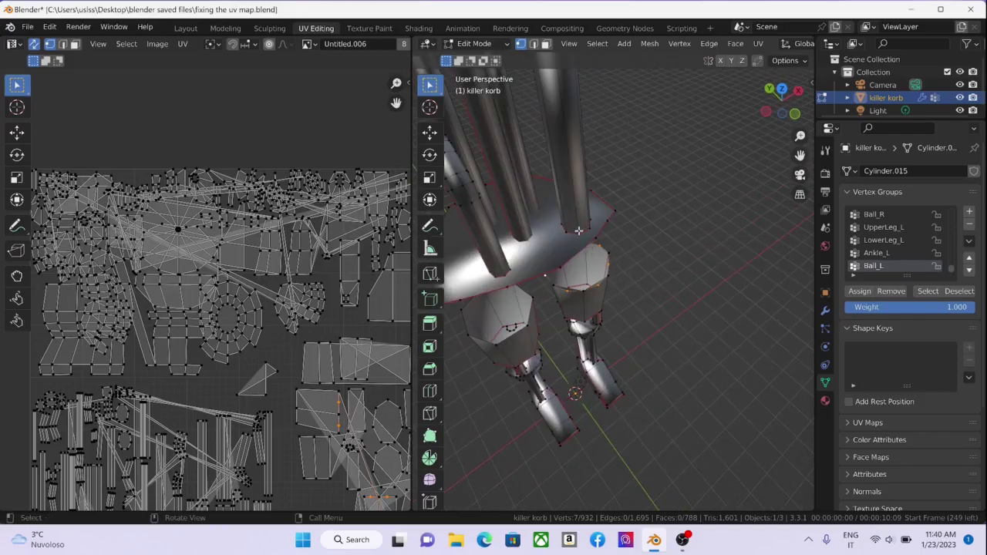
middle_click_drag(581, 176, 571, 139)
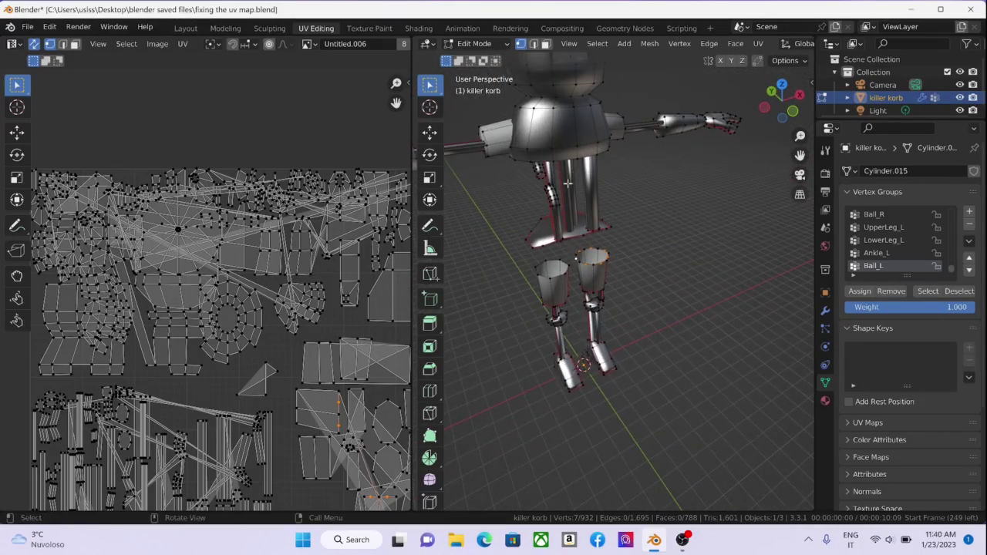
middle_click_drag(638, 152, 646, 133)
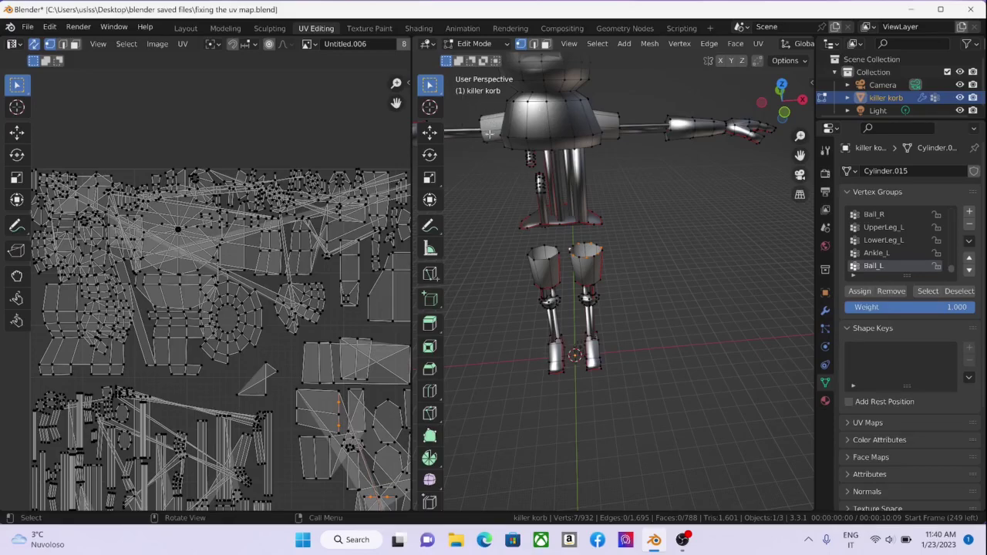
middle_click_drag(489, 134, 571, 155)
middle_click_drag(638, 198, 520, 191)
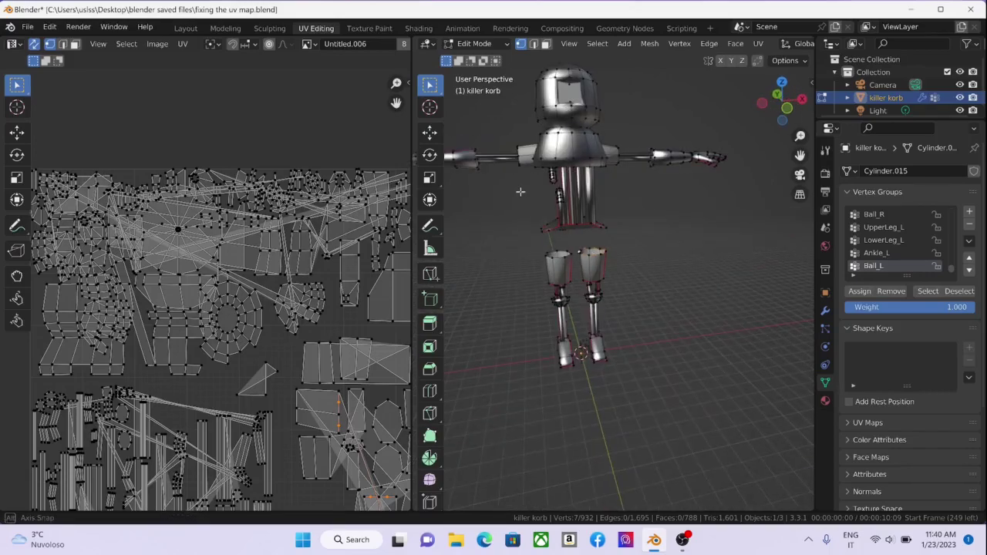
scroll(588, 262, "up", 6)
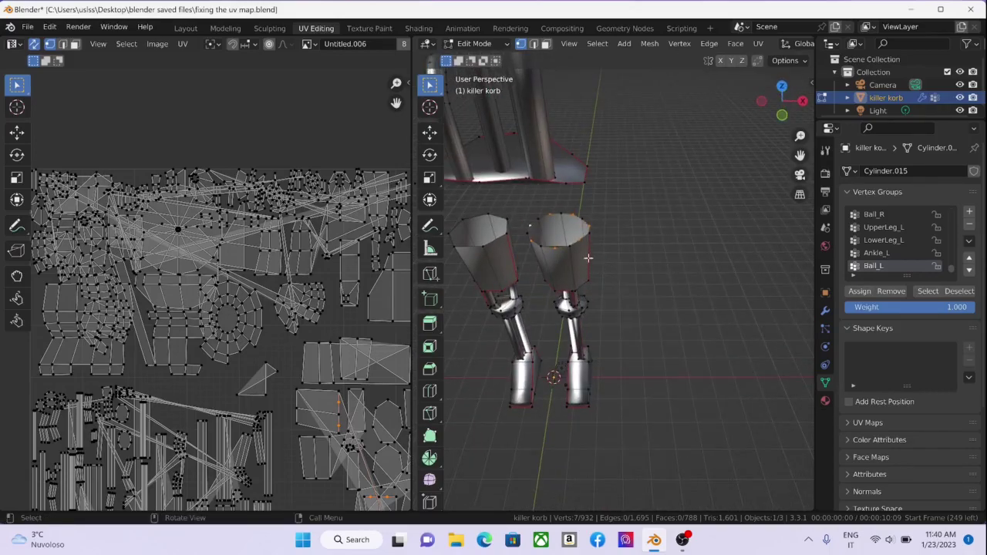
scroll(587, 257, "up", 2)
key("x")
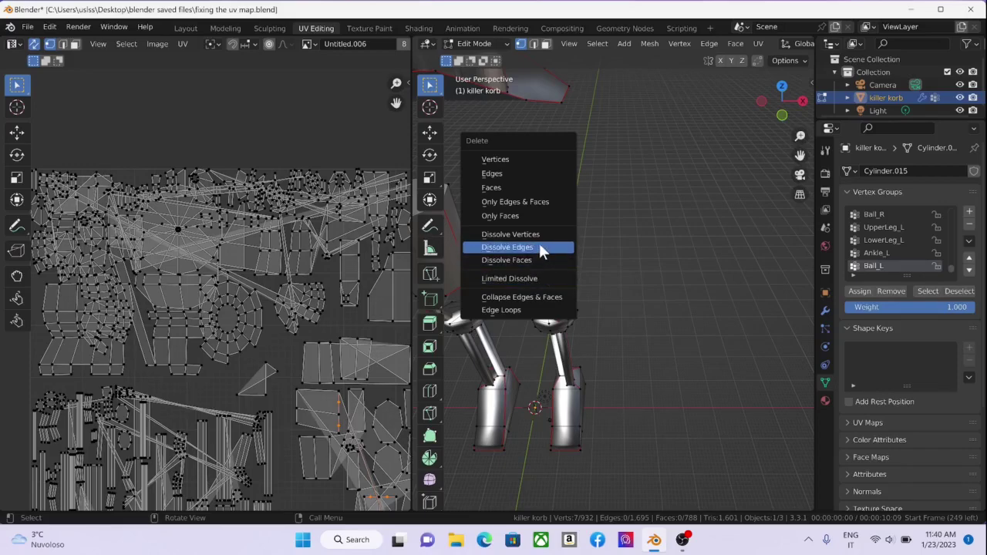
left_click(539, 247)
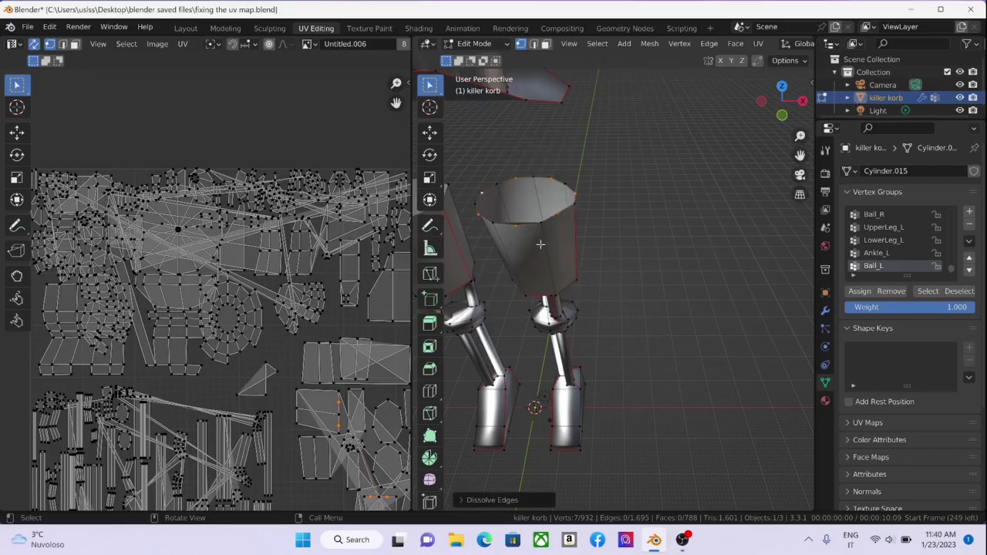
middle_click_drag(539, 247, 587, 238)
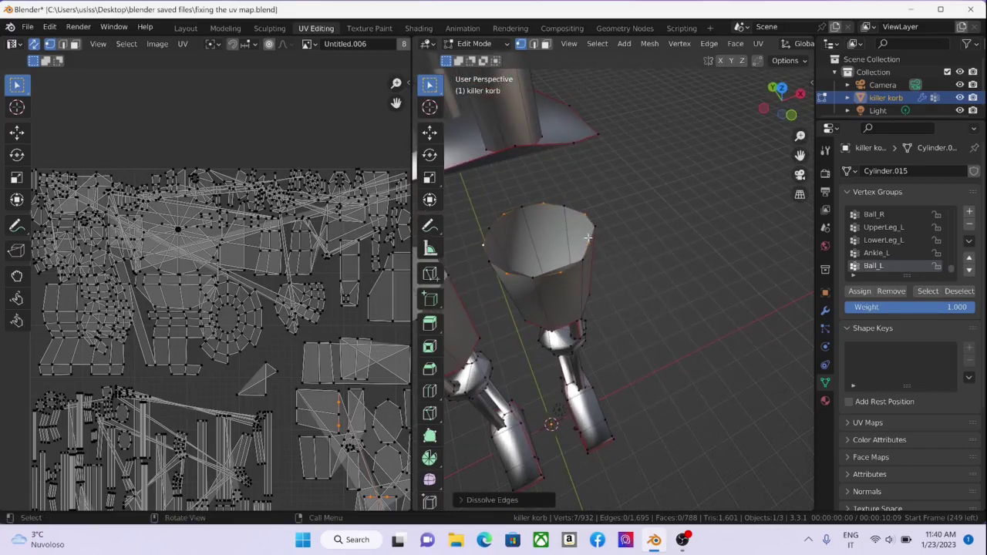
key("x")
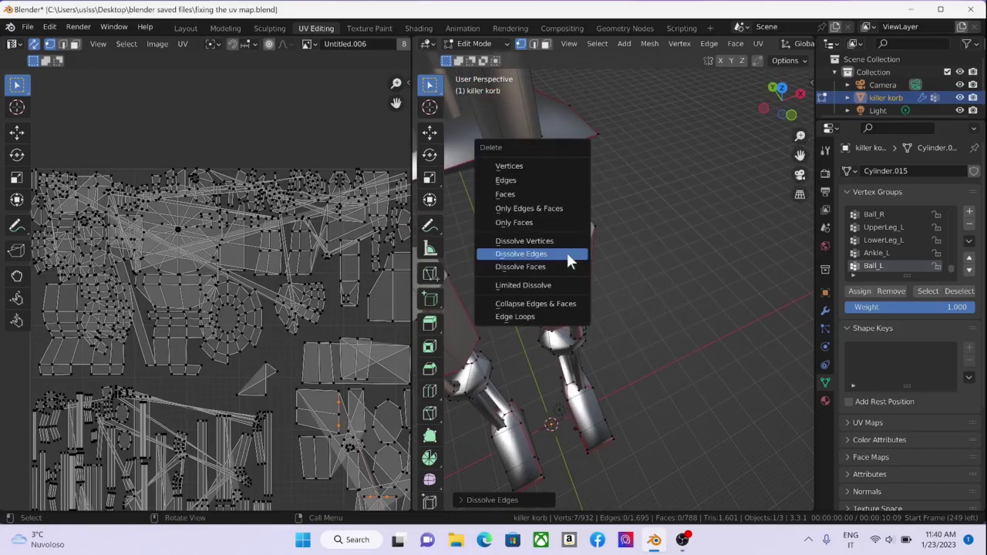
left_click(561, 239)
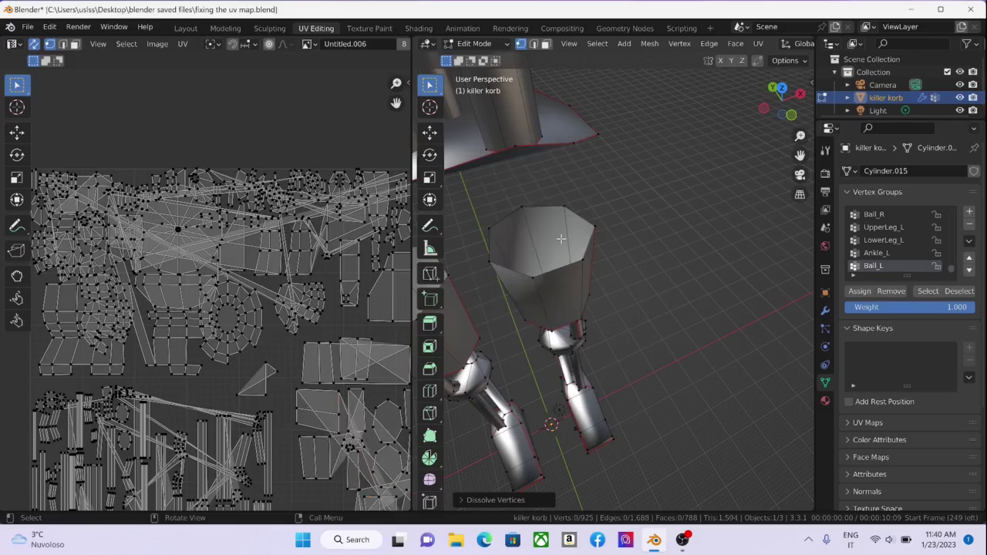
Reveal the hidden pelvis faces and select the entire mesh to show its full UV layout.
middle_click_drag(564, 240, 578, 185)
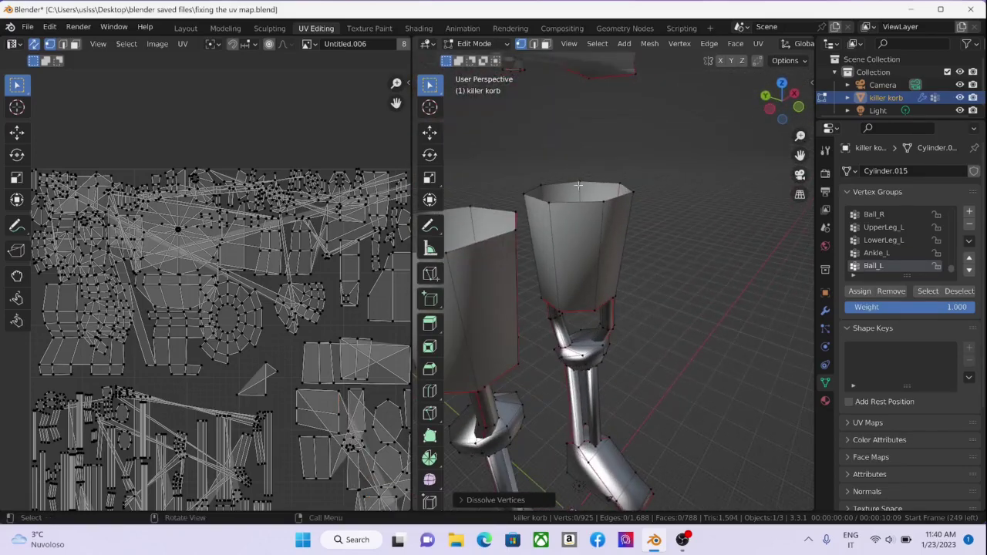
middle_click_drag(648, 223, 605, 197)
scroll(582, 237, "down", 5)
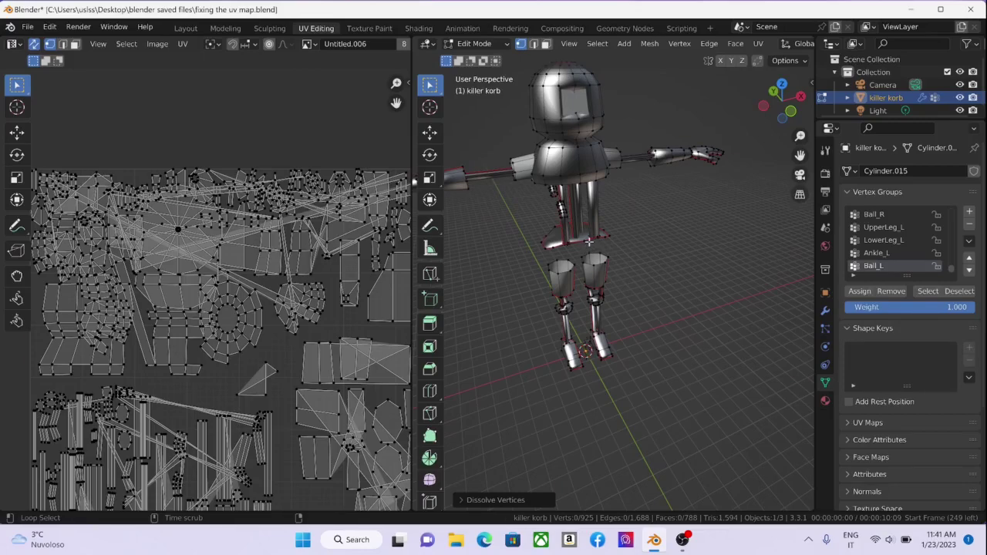
key("alt+h")
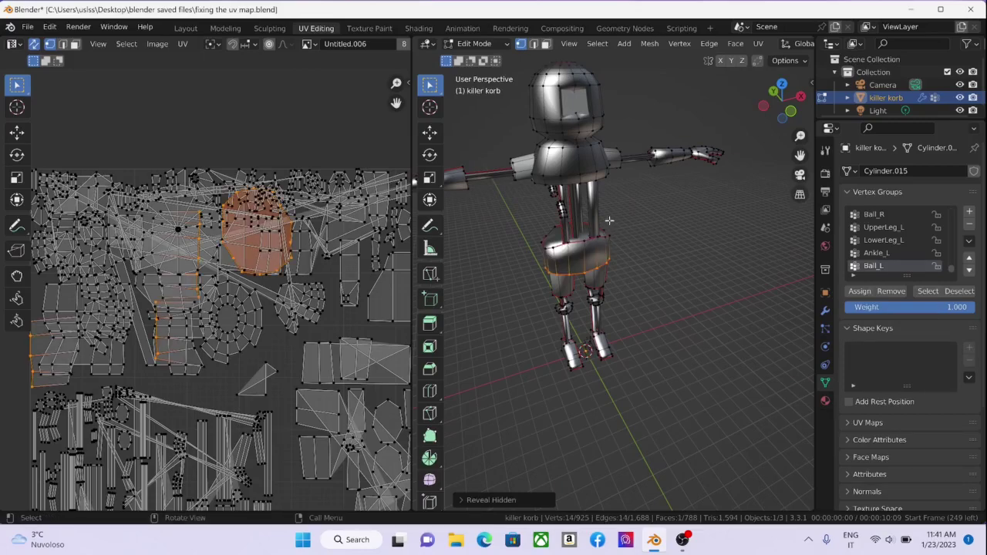
key("a")
key("Home")
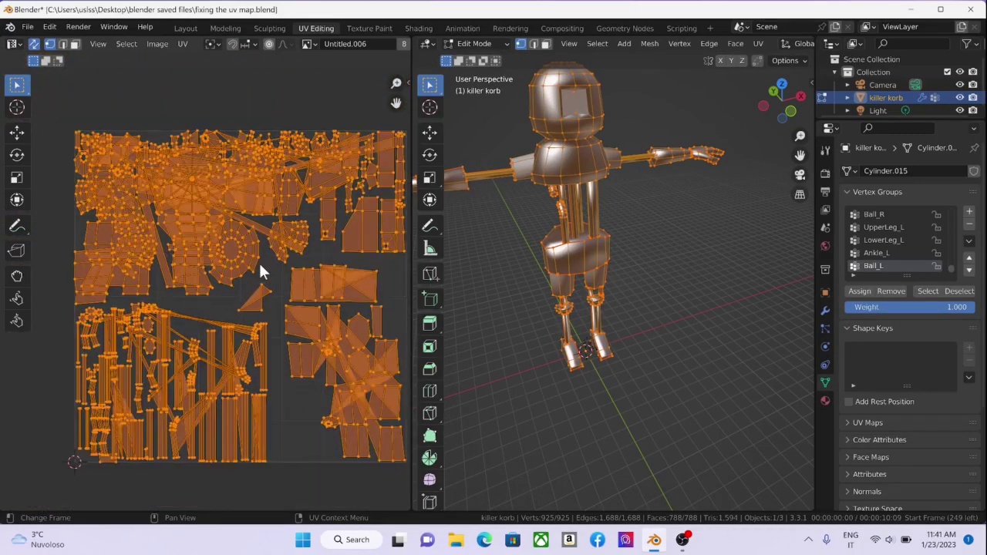
scroll(255, 254, "down", 2)
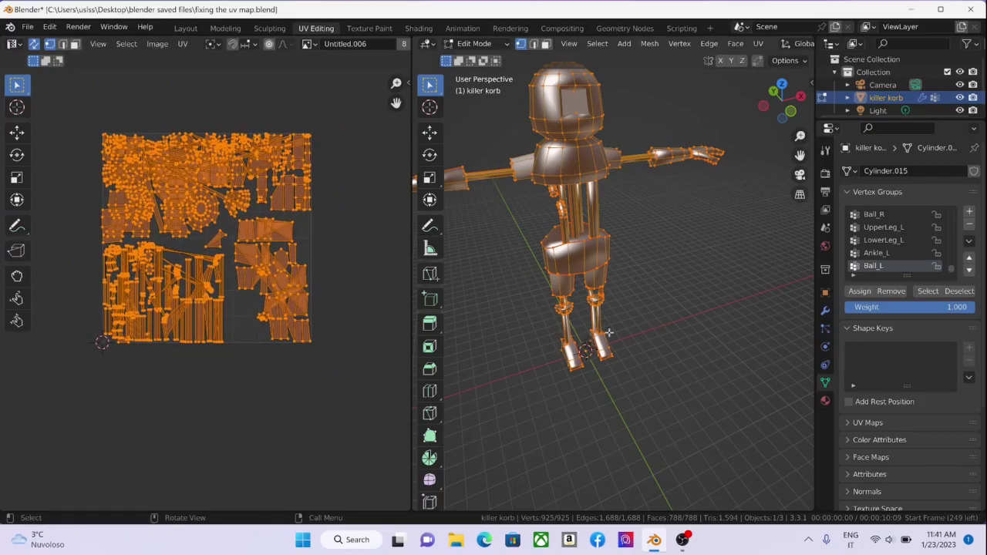
Deselect everything and inspect the arm rods, forearm and hand, and the overall body for topology problems.
middle_click_drag(643, 214, 610, 333)
scroll(643, 201, "up", 4)
scroll(653, 213, "up", 5)
key("alt+a")
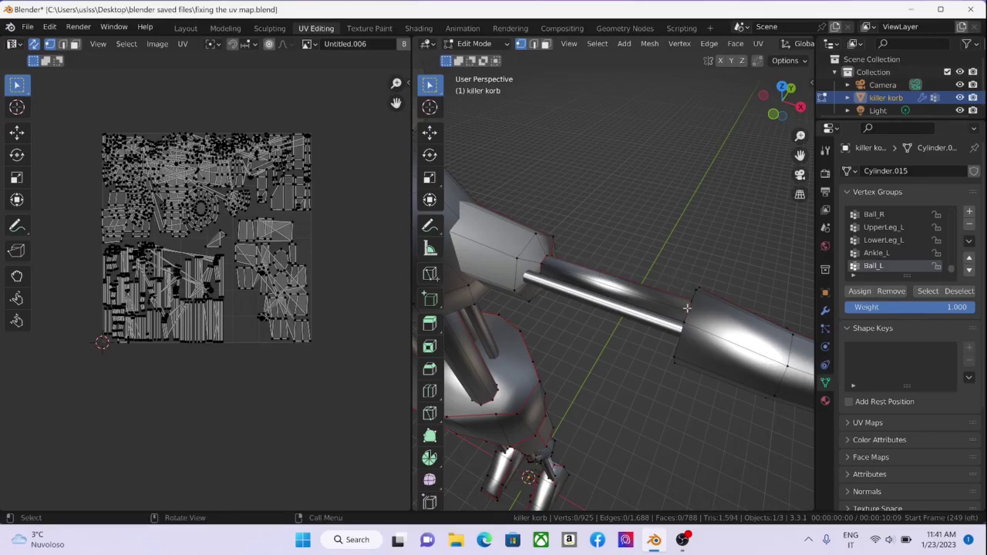
scroll(561, 291, "up", 6)
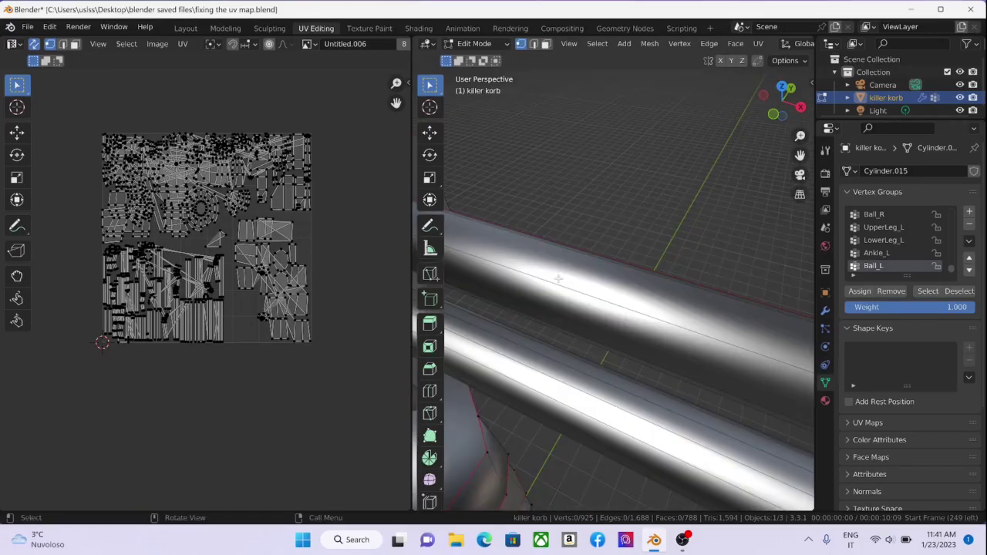
scroll(597, 288, "down", 3)
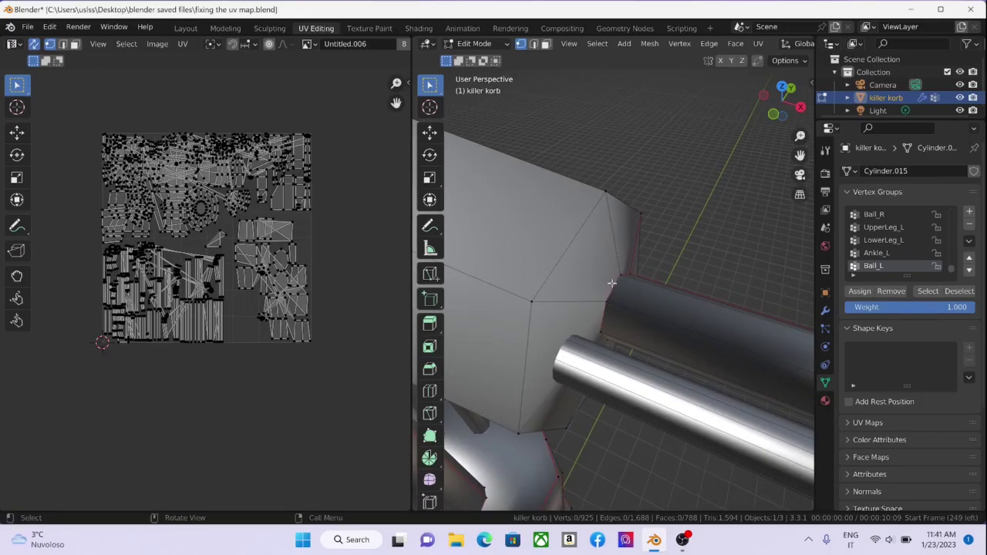
scroll(612, 283, "up", 5)
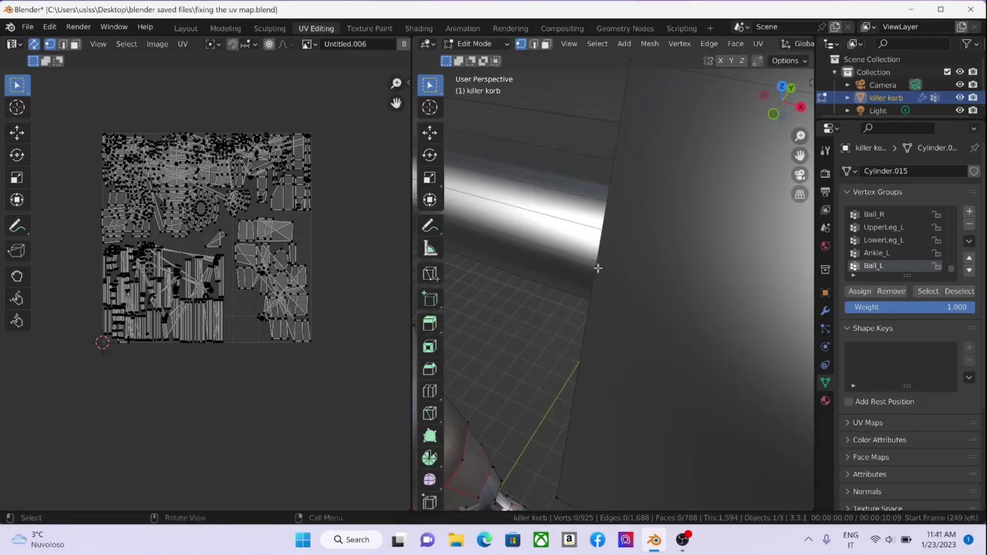
middle_click_drag(597, 267, 636, 275)
scroll(588, 289, "up", 3)
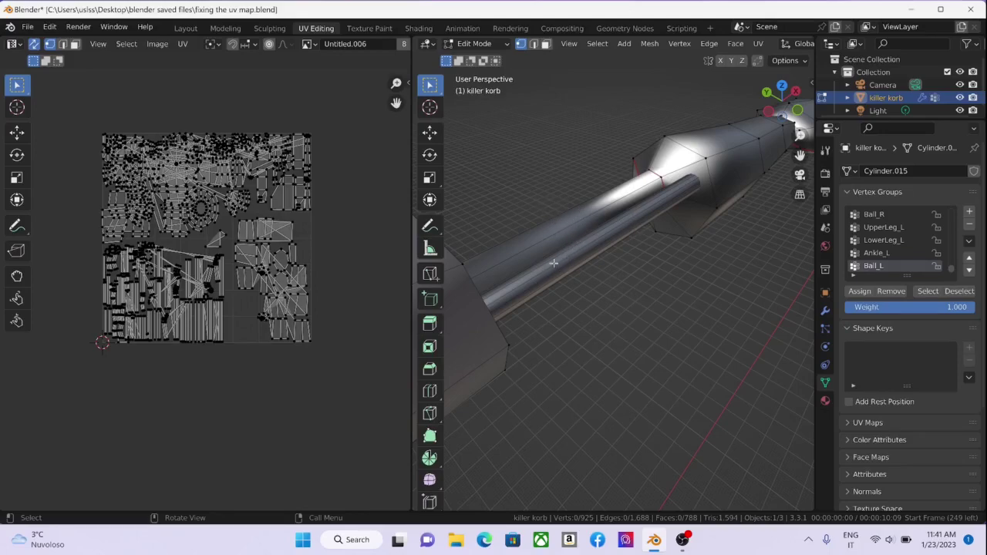
middle_click_drag(682, 223, 659, 392)
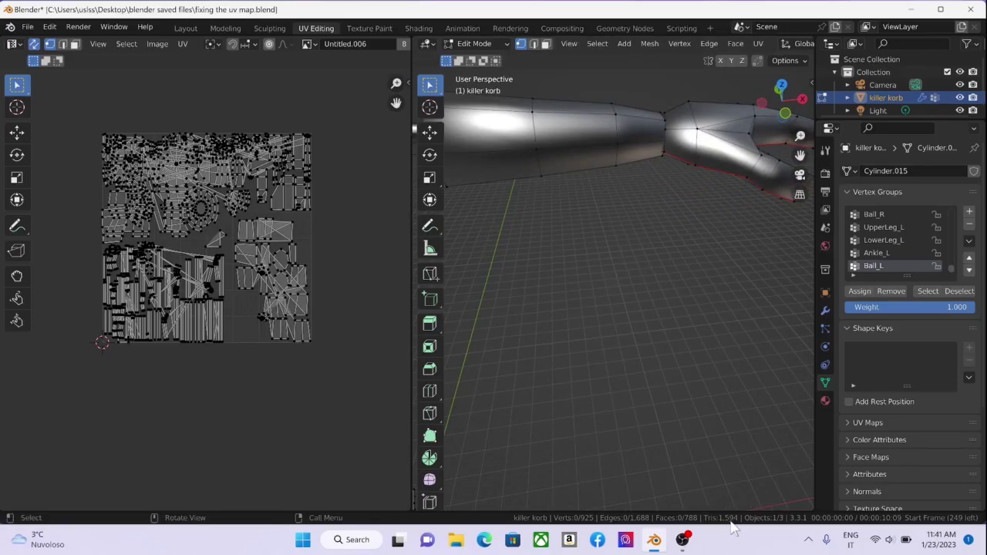
scroll(586, 306, "down", 2)
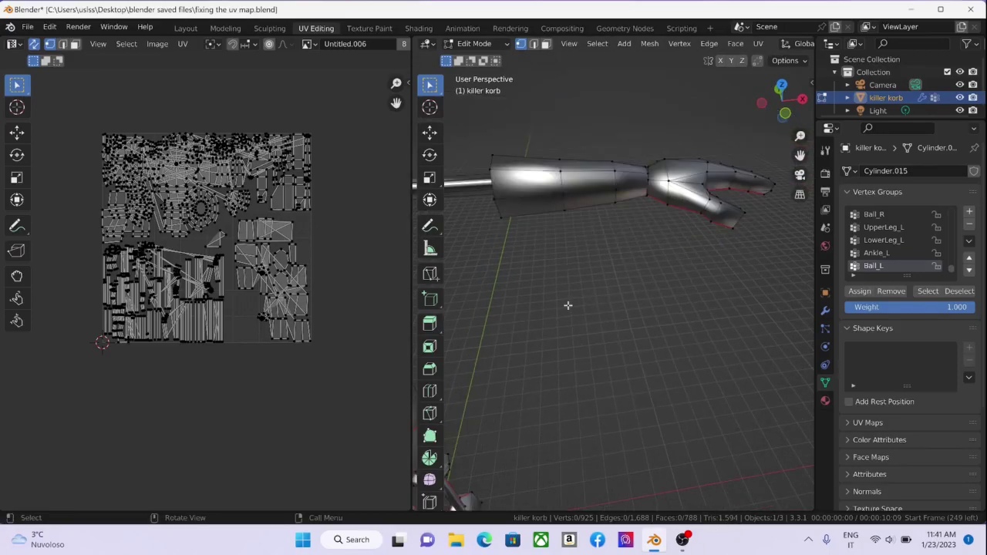
middle_click_drag(561, 280, 625, 273)
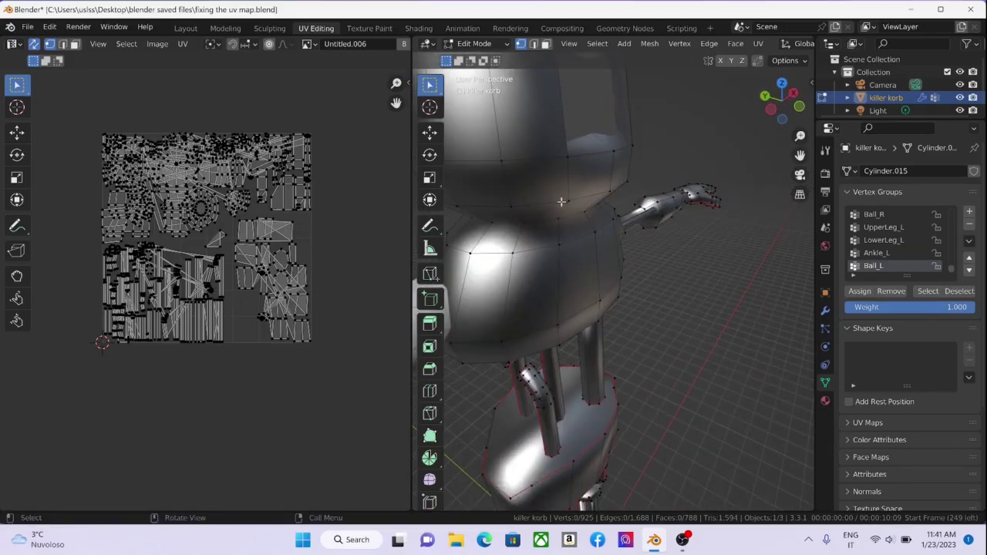
scroll(621, 228, "down", 4)
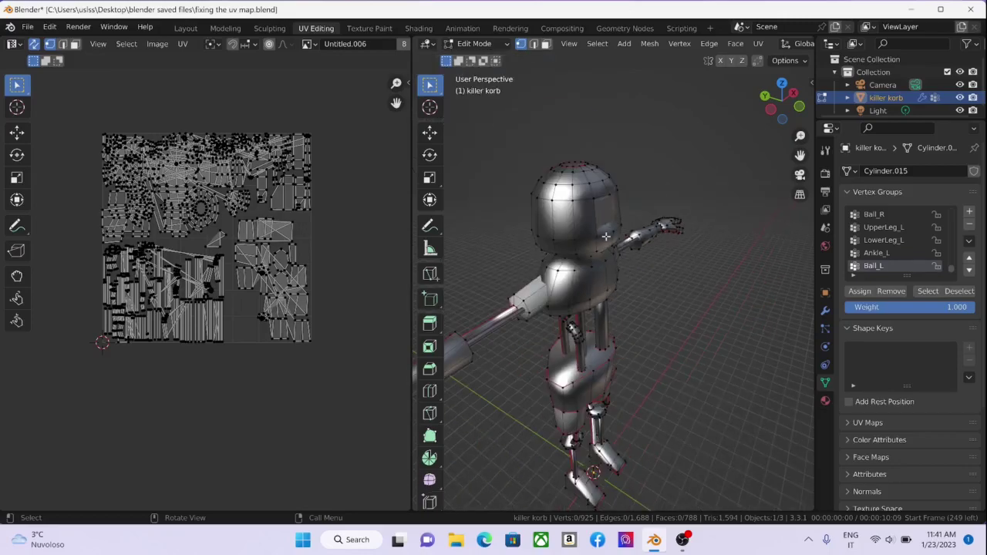
middle_click_drag(638, 243, 563, 217)
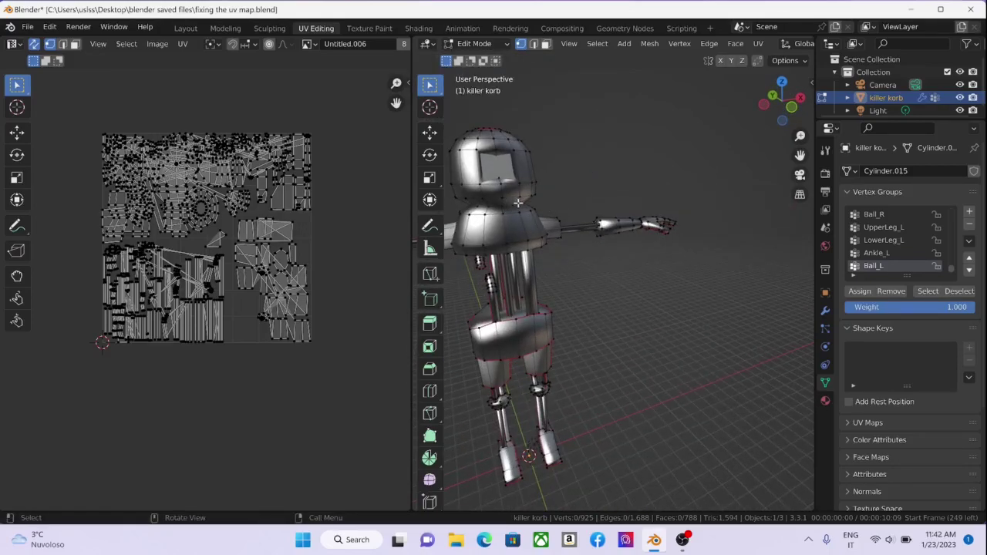
mouse_move(534, 186)
middle_mouse_down()
mouse_move(543, 187)
mouse_move(534, 188)
middle_mouse_up()
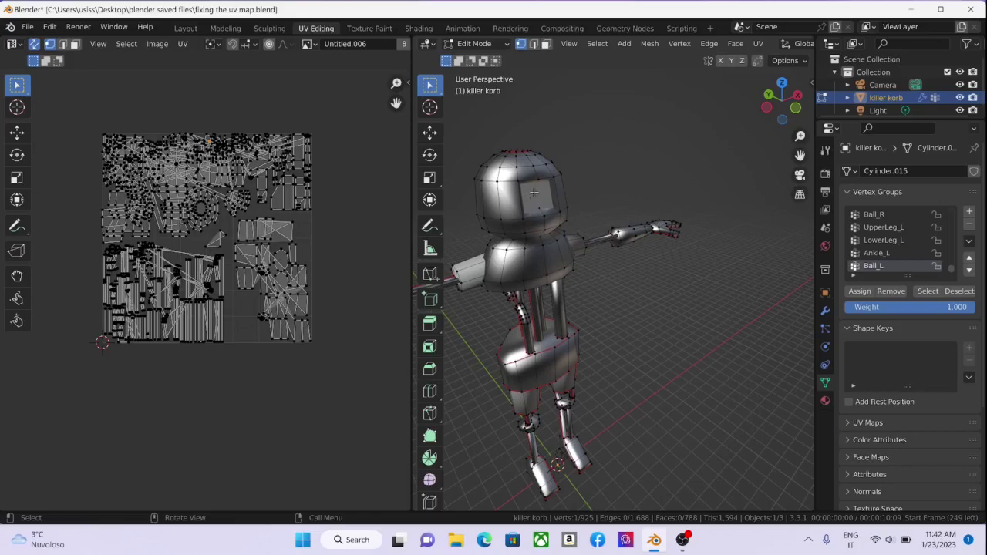
Examine the UV islands up close and select the entire mesh.
scroll(167, 232, "up", 5)
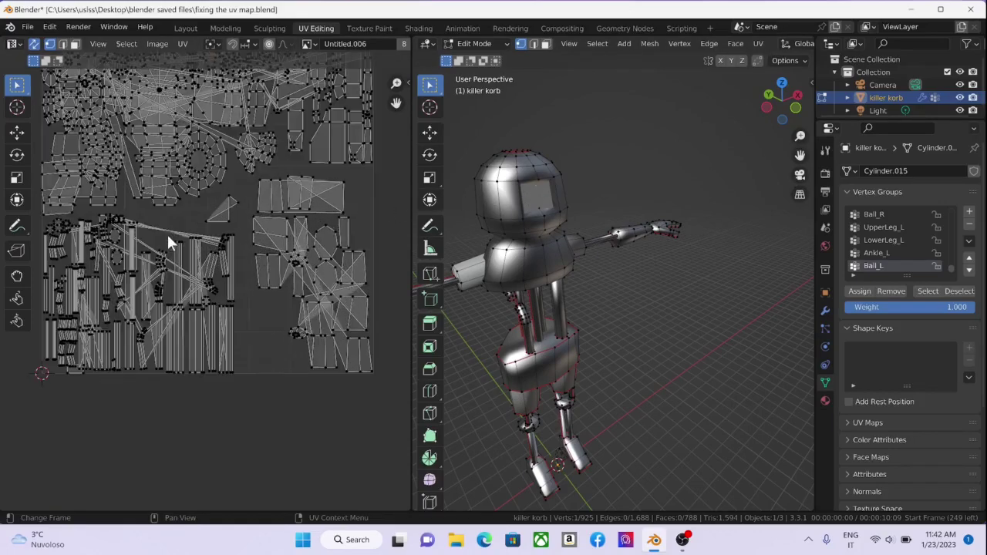
scroll(294, 304, "down", 6)
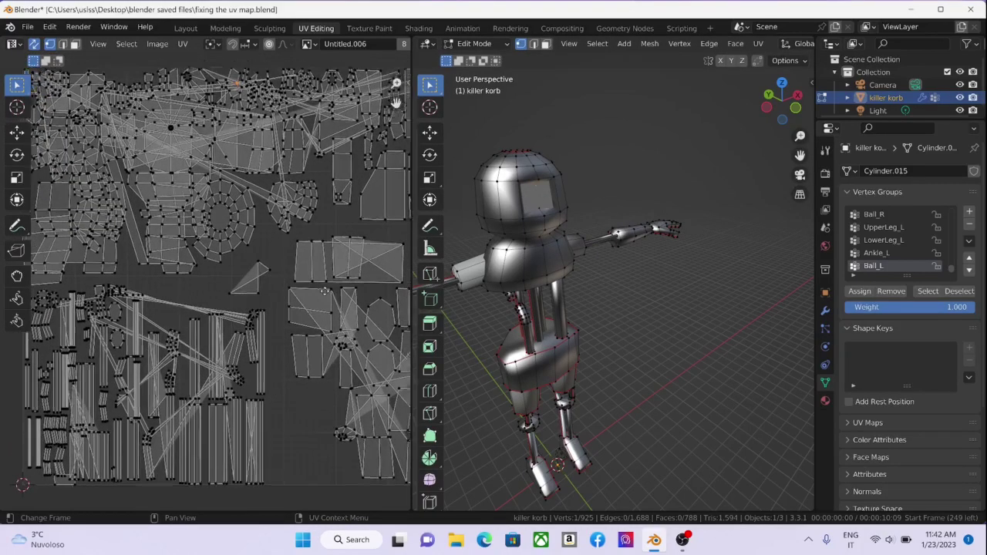
middle_click_drag(514, 288, 653, 289)
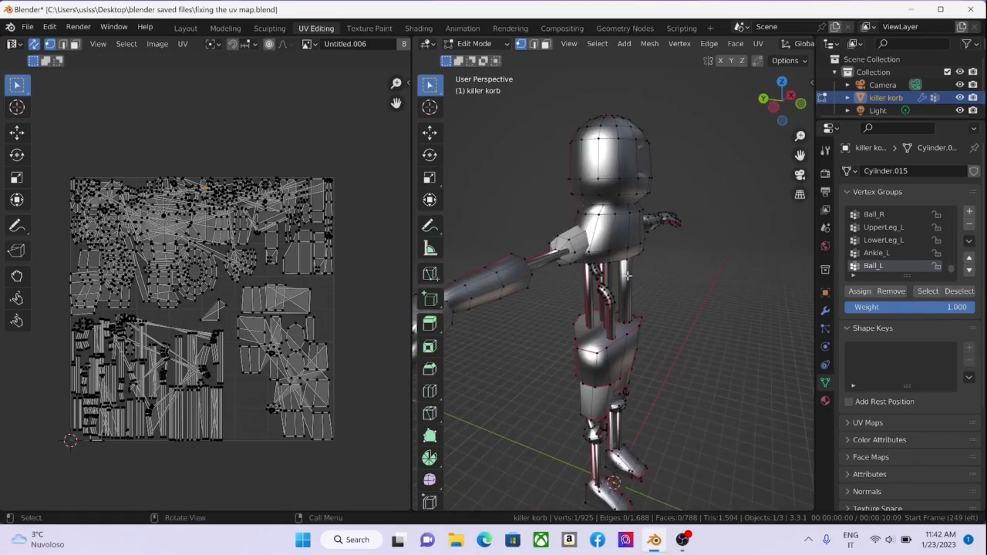
key("a")
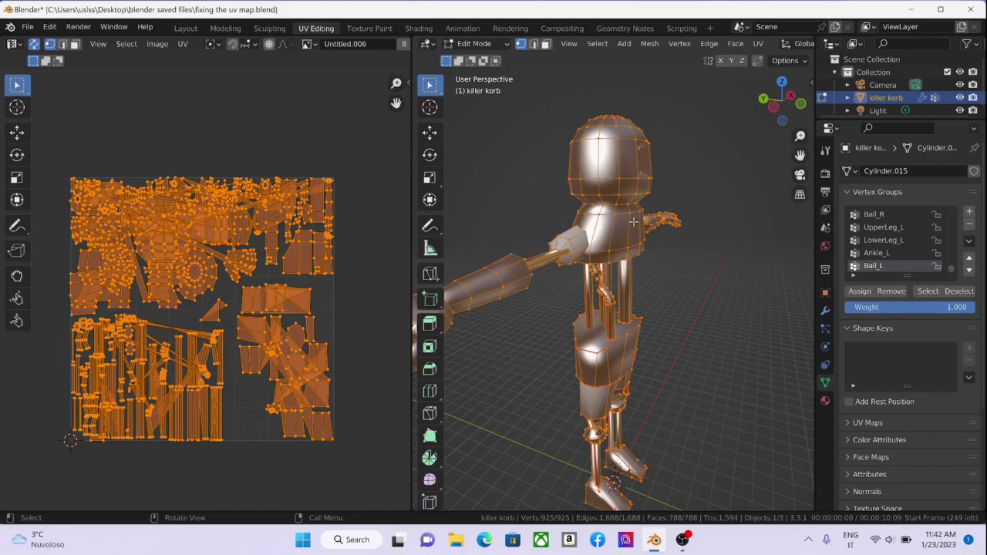
key("u")
Open the Shortcut VUr settings, set Offset X to 169 and Offset Y to 97, and start the shortcut display.
left_click_drag(812, 82, 674, 185)
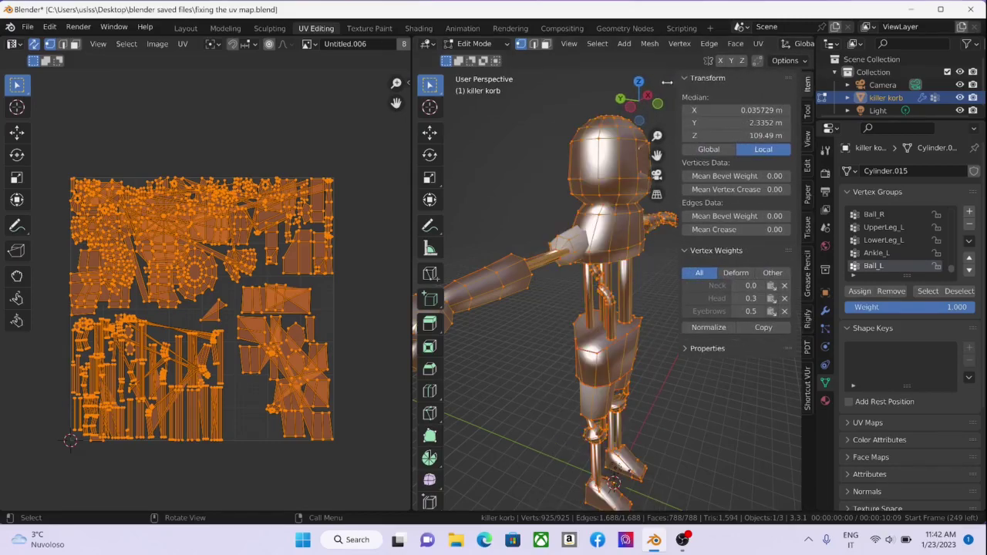
left_click(808, 395)
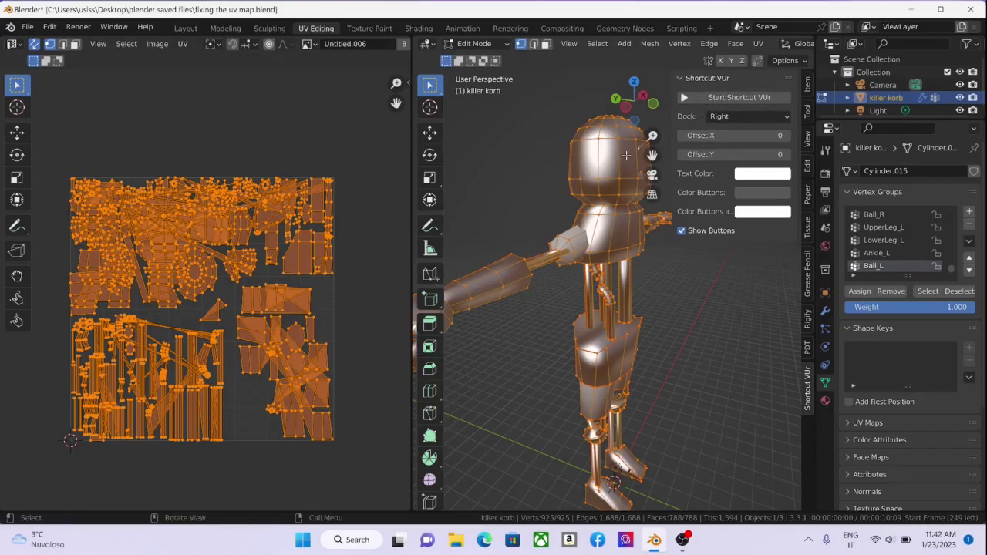
left_click_drag(733, 135, 821, 155)
left_click(731, 97)
Set the Shortcut VUr text color to bright green and the active button color to yellow-orange.
left_click(763, 180)
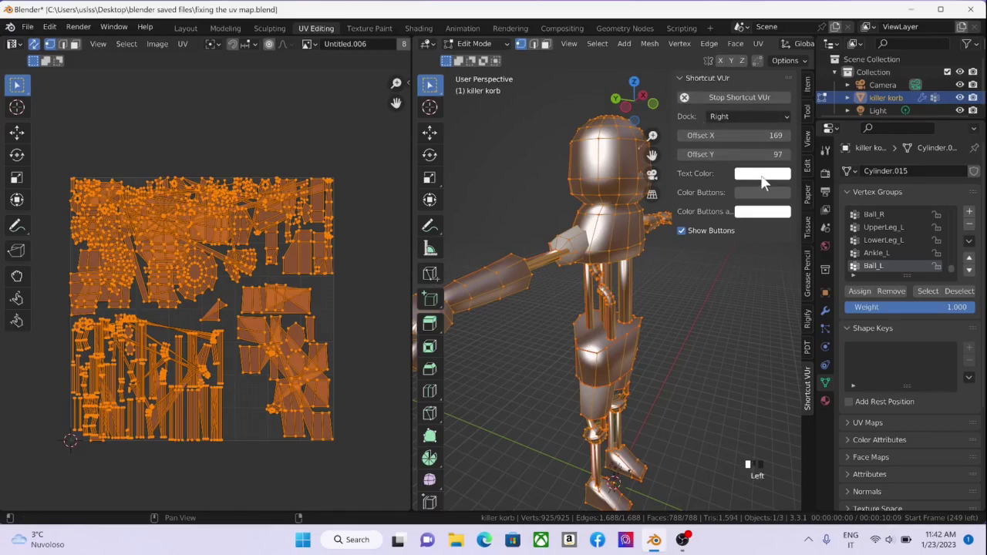
left_click_drag(786, 246, 750, 205)
left_click(760, 213)
mouse_move(790, 109)
left_mouse_down()
mouse_move(786, 88)
mouse_move(753, 117)
left_mouse_up()
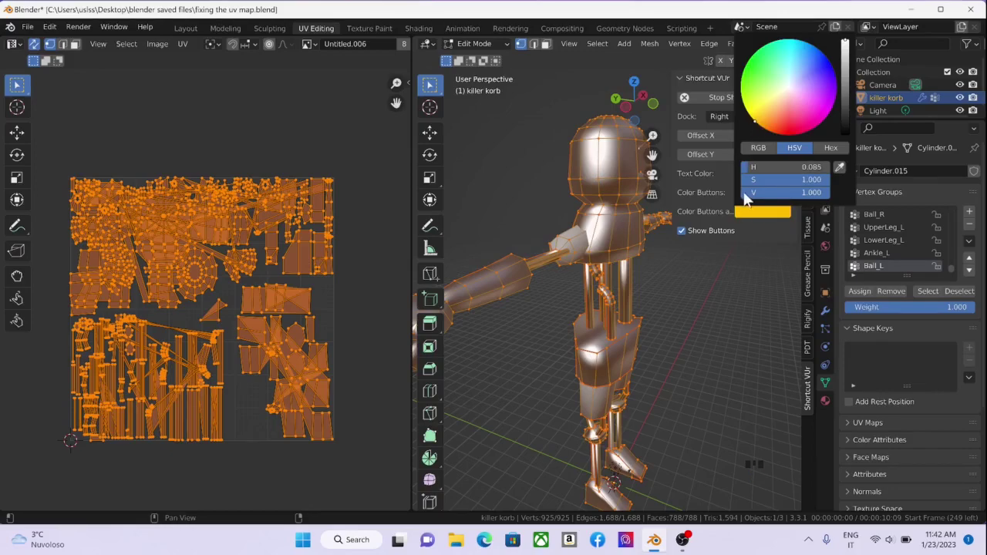
Deselect the mesh, test the shortcut display with the vertex context menu, and hide the sidebar.
key("alt+a")
right_click(705, 362)
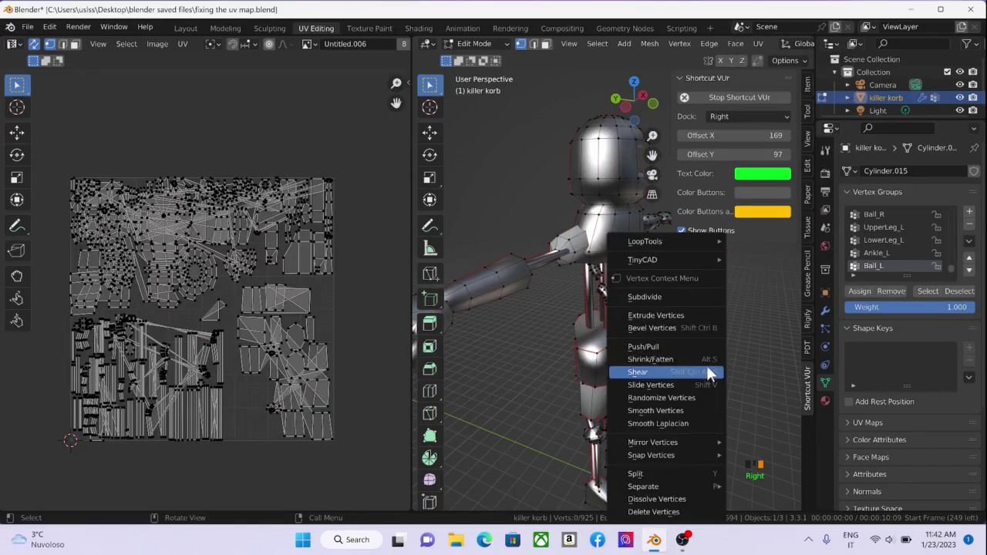
right_click(758, 294)
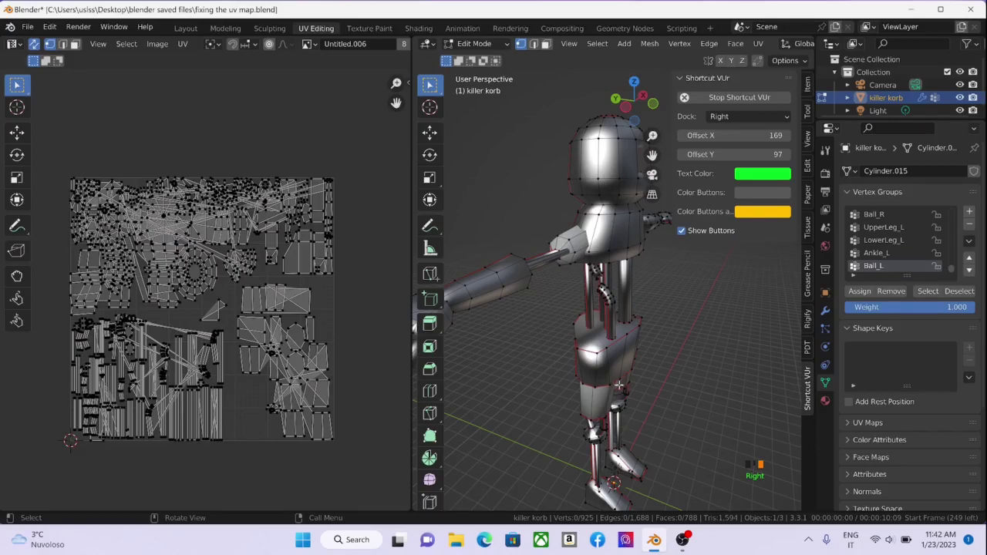
left_click(673, 81)
left_click_drag(672, 81, 771, 81)
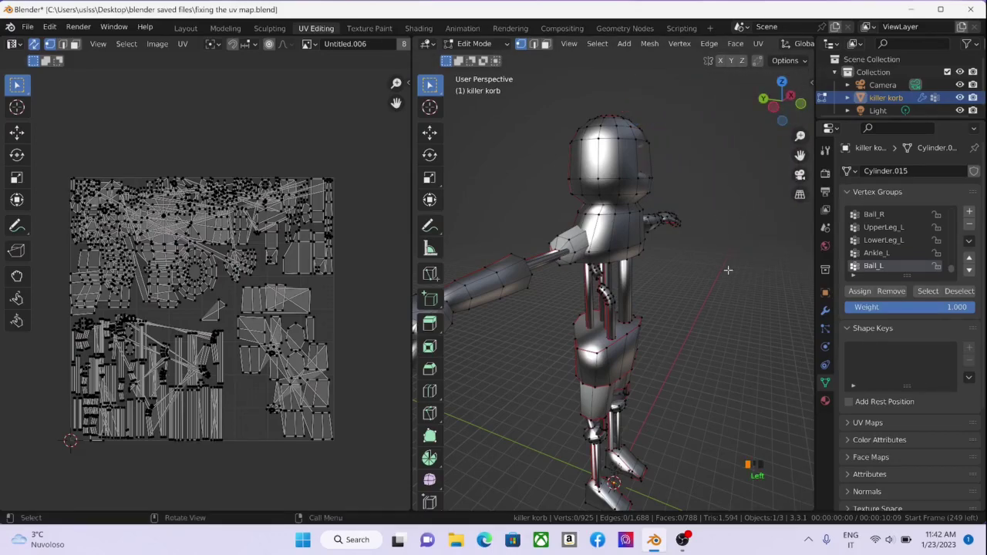
Select the entire mesh and unwrap it with the standard Unwrap operation.
middle_click_drag(729, 270, 685, 265)
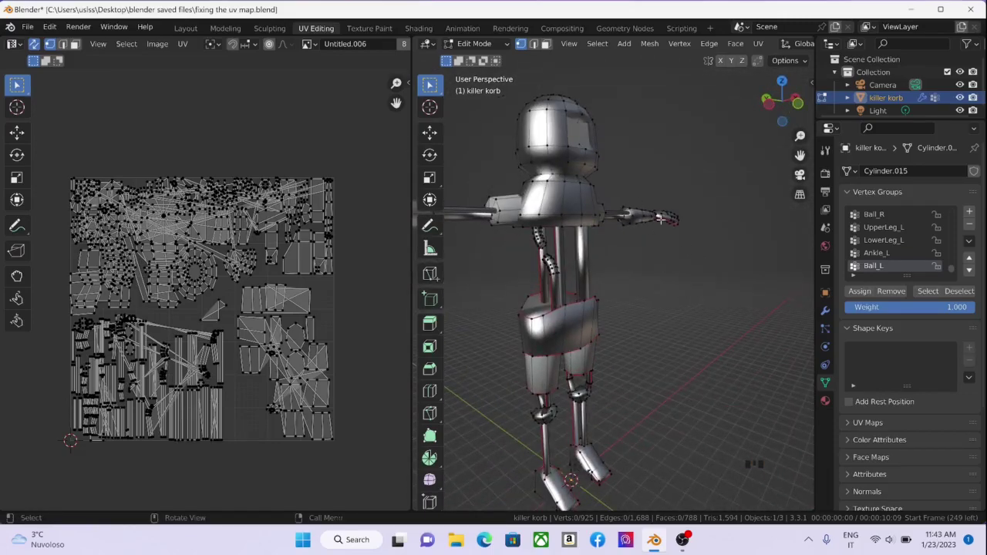
middle_click_drag(660, 219, 678, 232)
key("a")
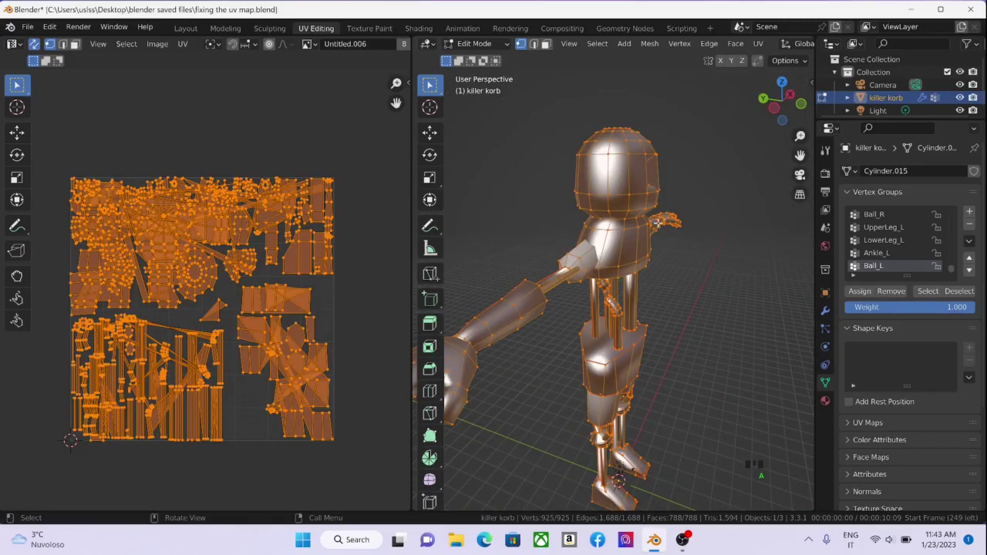
key("u")
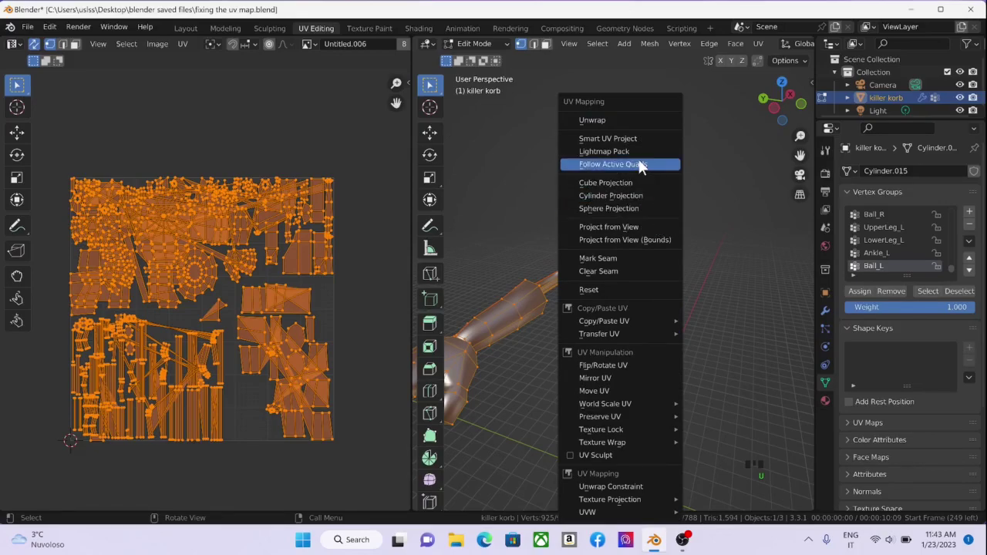
left_click(621, 119)
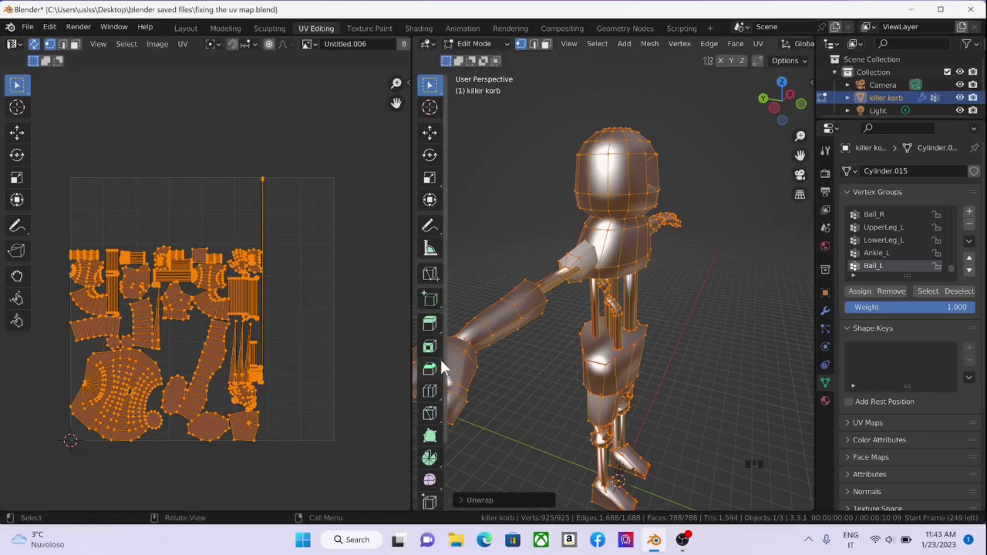
Undo the last unwrap and deselect the mesh.
key("ctrl+z")
middle_click_drag(570, 230, 595, 278)
left_click(597, 278)
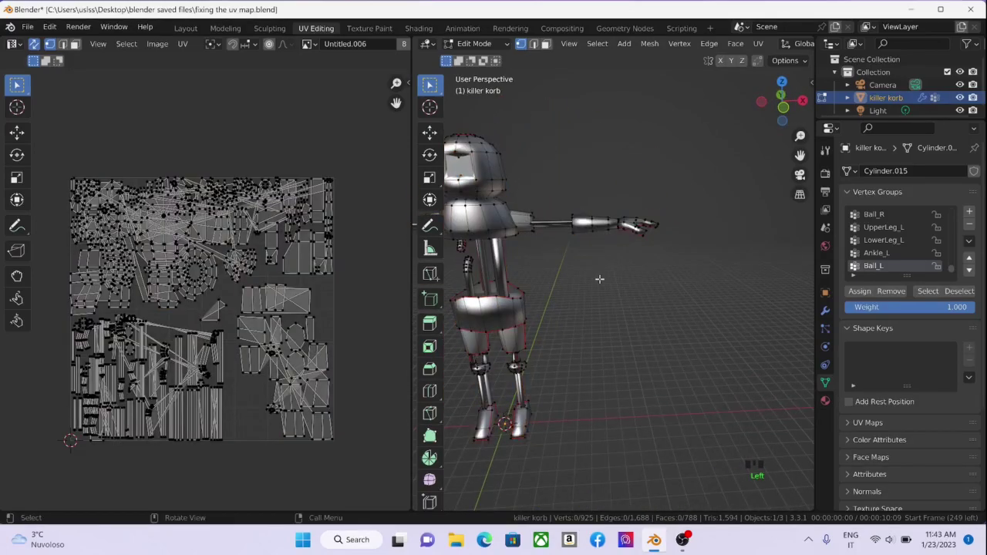
In face select mode, select the shoulder sleeve and rod faces of the character's right arm and hide them.
left_click(533, 44)
left_click(545, 44)
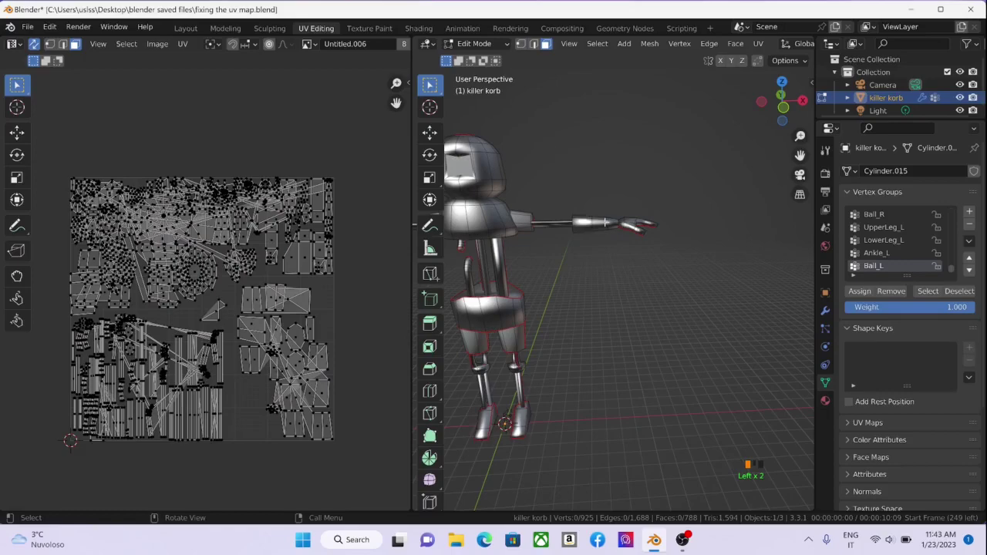
middle_click_drag(606, 223, 598, 195)
scroll(617, 197, "down", 2)
left_click_drag(499, 224, 512, 275)
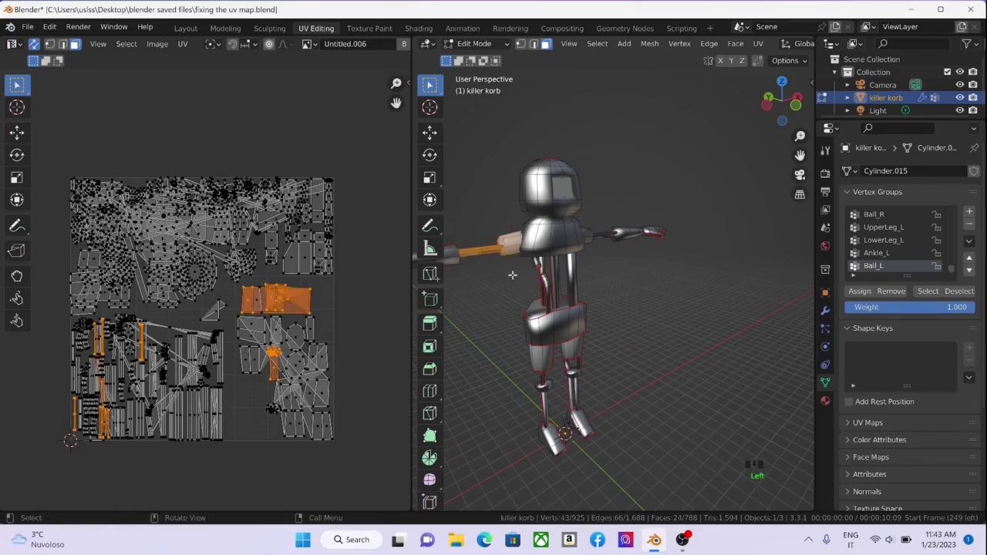
key("h")
key("alt+h")
key("h")
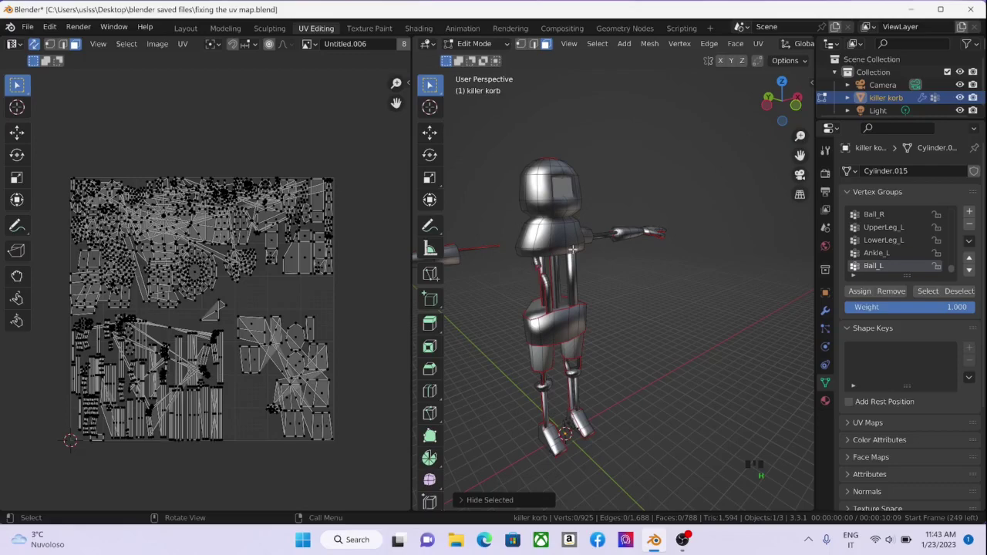
Select the shoulder sleeve and rod faces of the character's left arm and hide them, including any left over.
middle_click_drag(573, 249, 576, 260)
left_click_drag(544, 210, 586, 268)
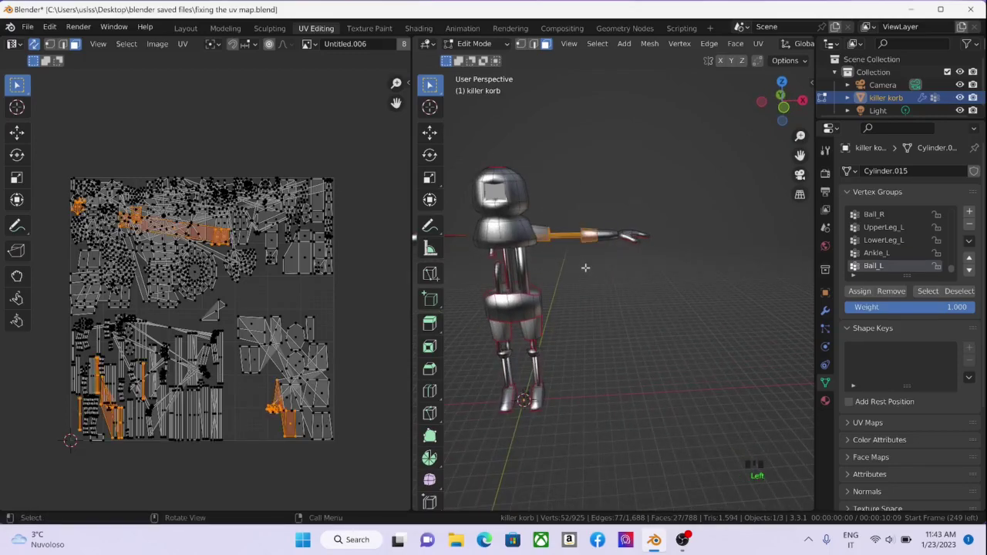
left_click_drag(544, 210, 580, 264)
key("h")
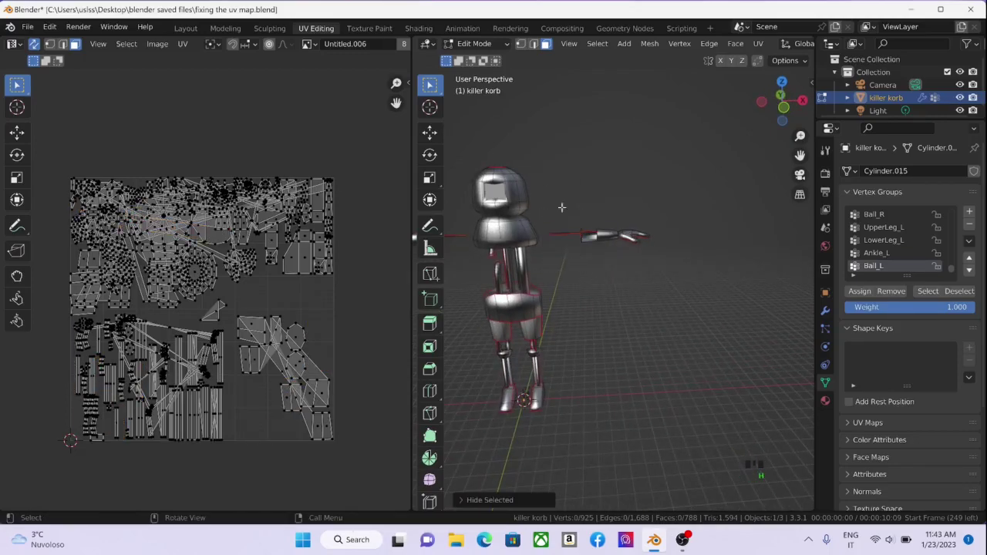
left_click_drag(540, 181, 594, 255)
key("h")
Select the chest faces from the side and extend the selection to the faces around its front.
middle_click_drag(576, 244, 594, 232)
scroll(537, 256, "up", 6)
middle_click_drag(538, 255, 555, 231)
left_click_drag(534, 118, 692, 221)
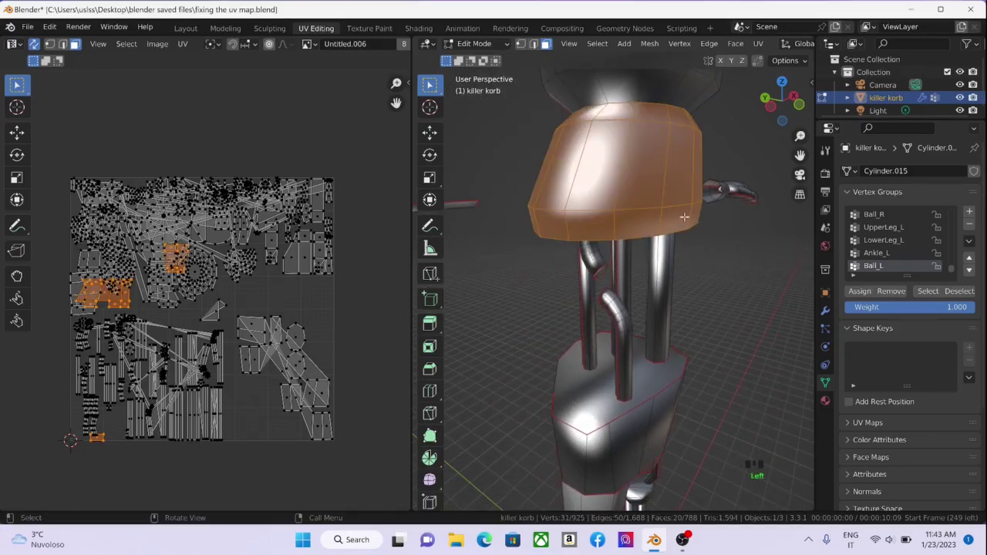
middle_click_drag(684, 216, 632, 177)
left_click_drag(469, 139, 524, 195, "shift")
Add the head faces and the back of the chest to the selection, leaving the torso rods out.
scroll(540, 204, "down", 3)
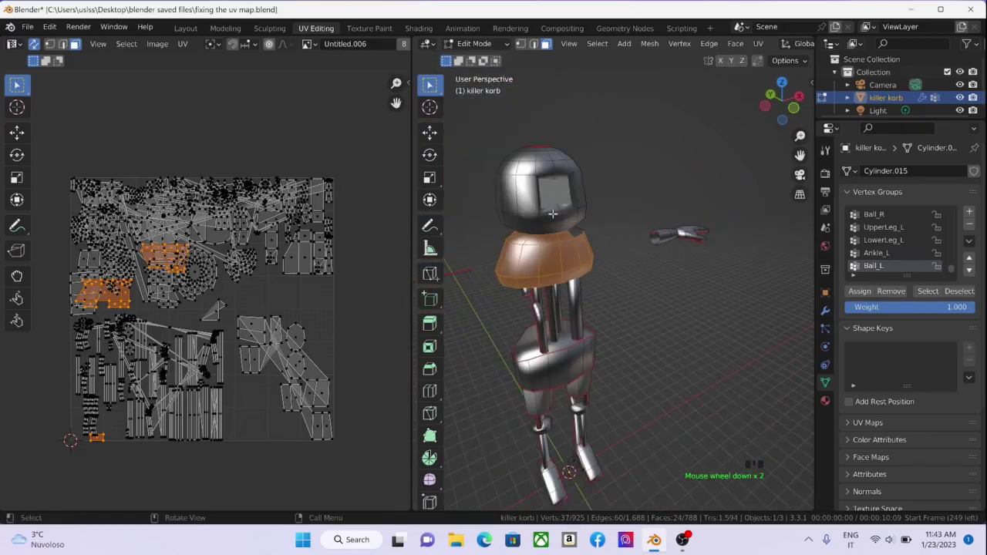
left_click_drag(463, 129, 599, 240, "shift")
middle_click_drag(550, 189, 731, 152)
left_click_drag(711, 141, 768, 227, "shift")
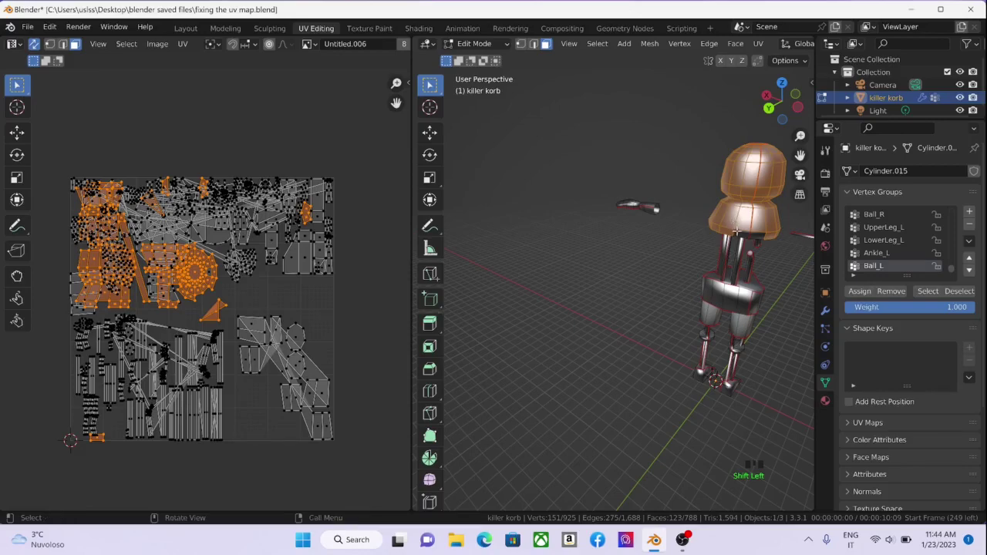
left_click_drag(707, 143, 762, 234)
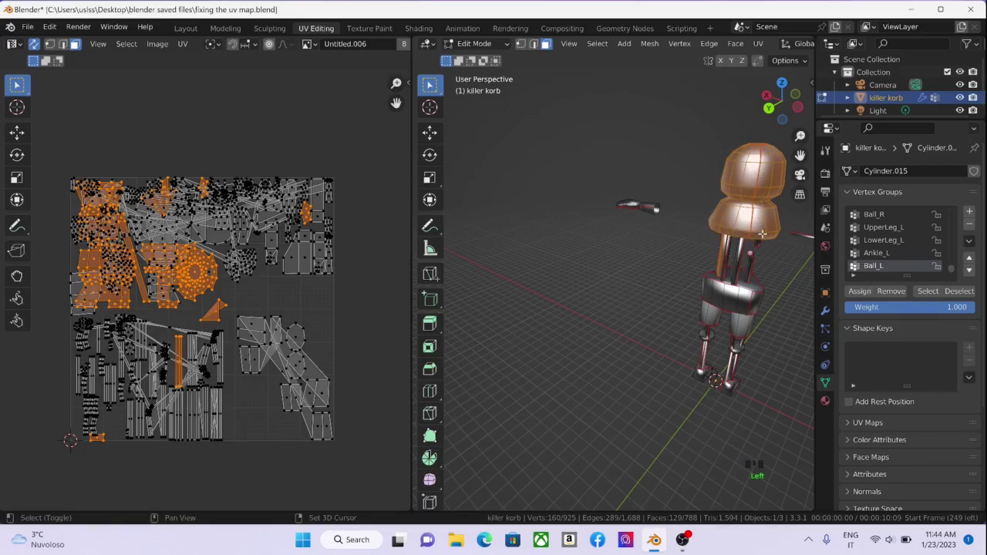
left_click(745, 231, "shift")
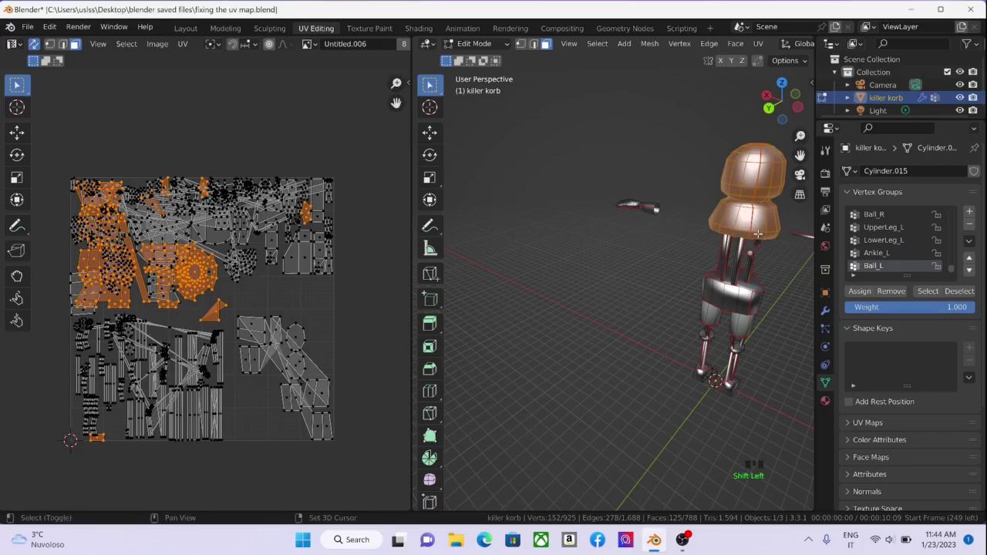
Add the missing faces along the lower part of the chest to the selection, viewing it from below.
middle_click_drag(756, 233, 576, 144)
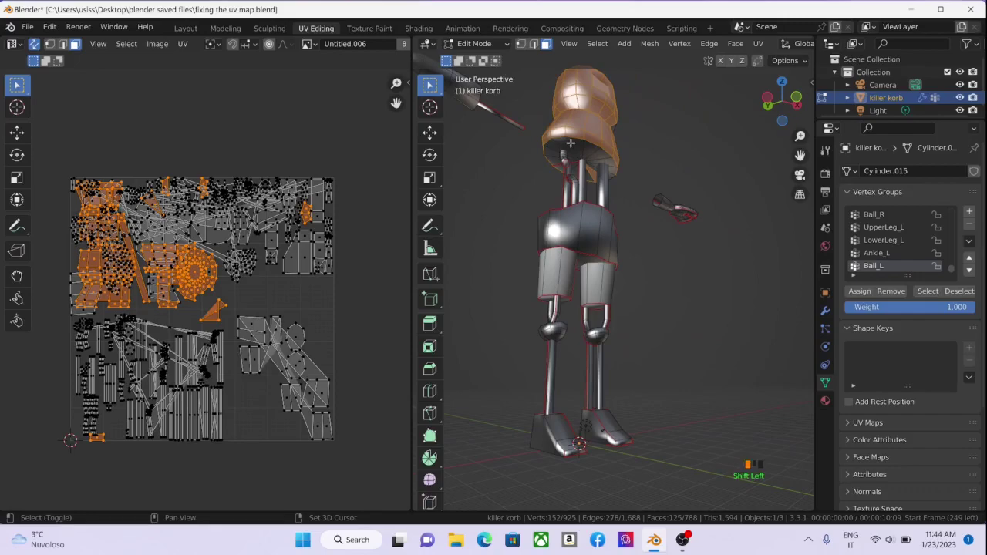
left_click(606, 161, "shift")
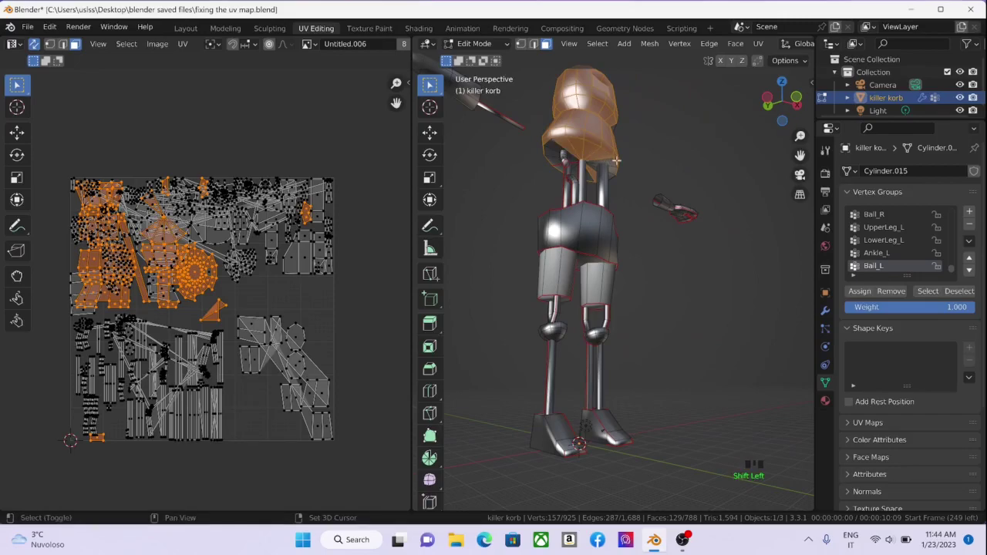
left_click(616, 182, "shift")
left_click_drag(615, 181, 612, 182, "shift")
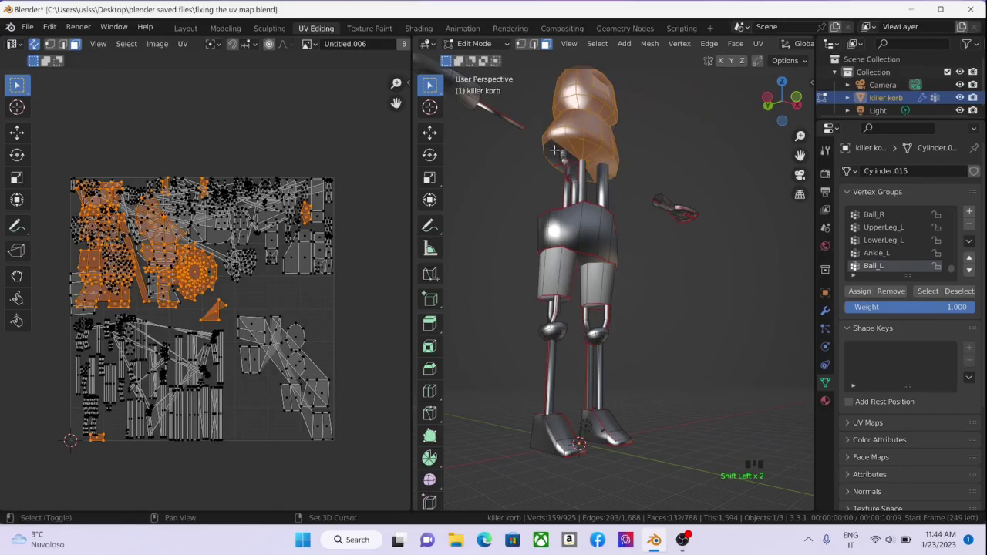
left_click_drag(554, 150, 568, 181, "shift")
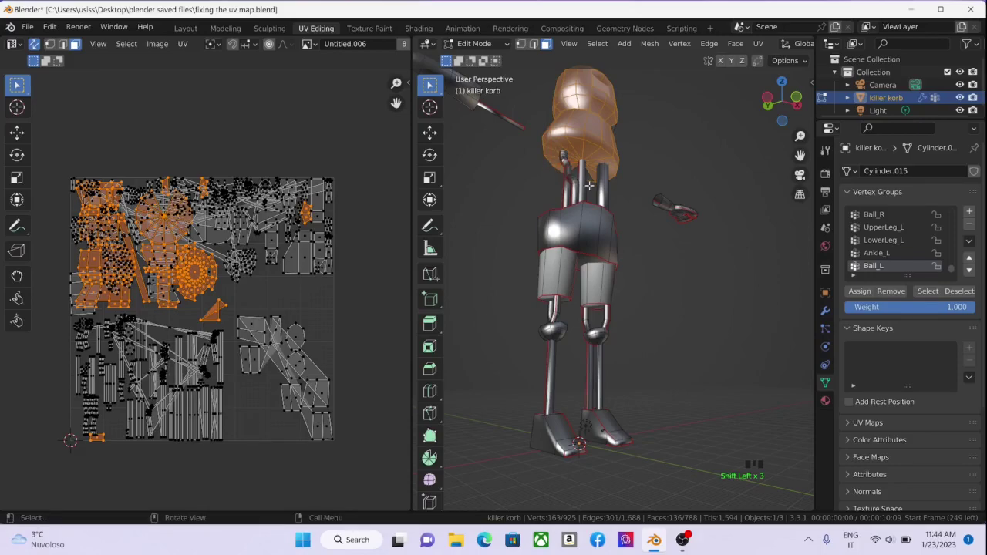
Add the remaining unselected chest and neck faces from the other sides until the whole head and chest are selected.
middle_click_drag(567, 180, 699, 205)
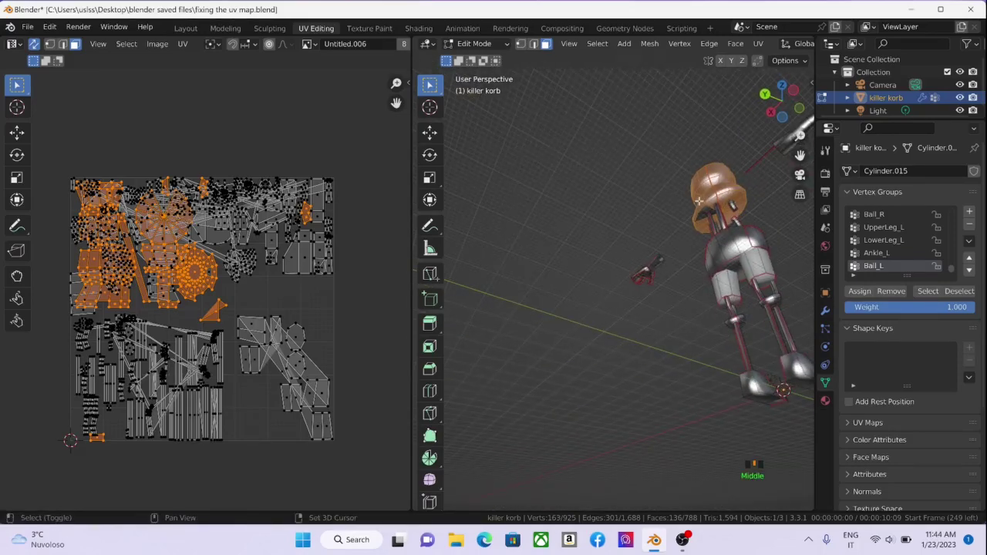
left_click_drag(698, 205, 700, 220, "shift")
middle_click_drag(700, 221, 484, 169)
left_click(504, 185, "shift")
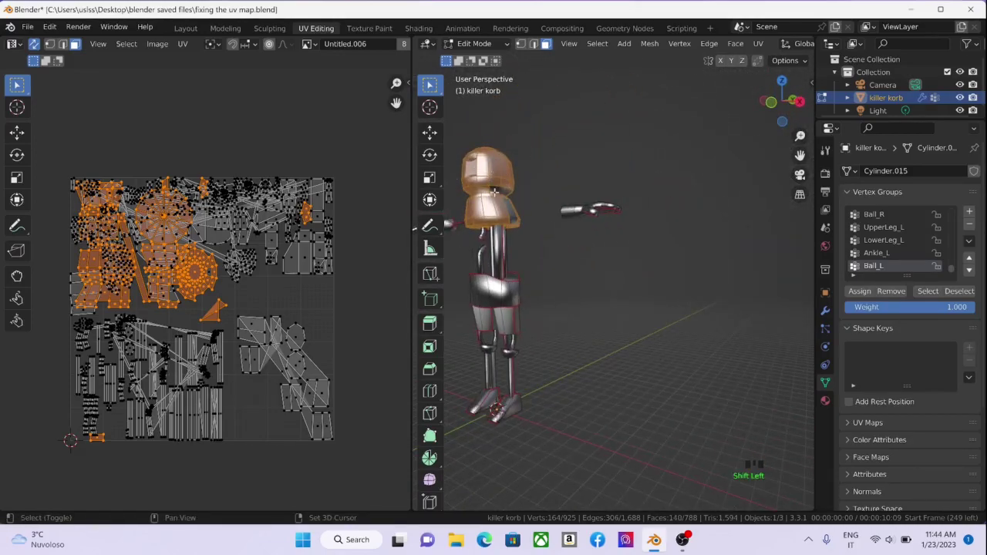
left_click(501, 198, "shift")
left_click(514, 215, "shift")
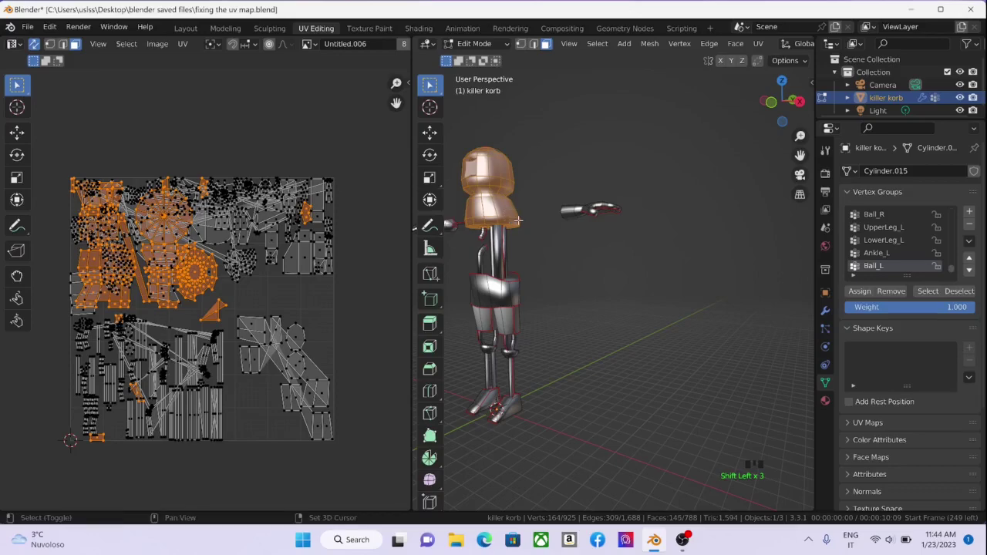
Unwrap the selected head and chest faces.
middle_click_drag(518, 221, 498, 223)
scroll(495, 223, "down", 1)
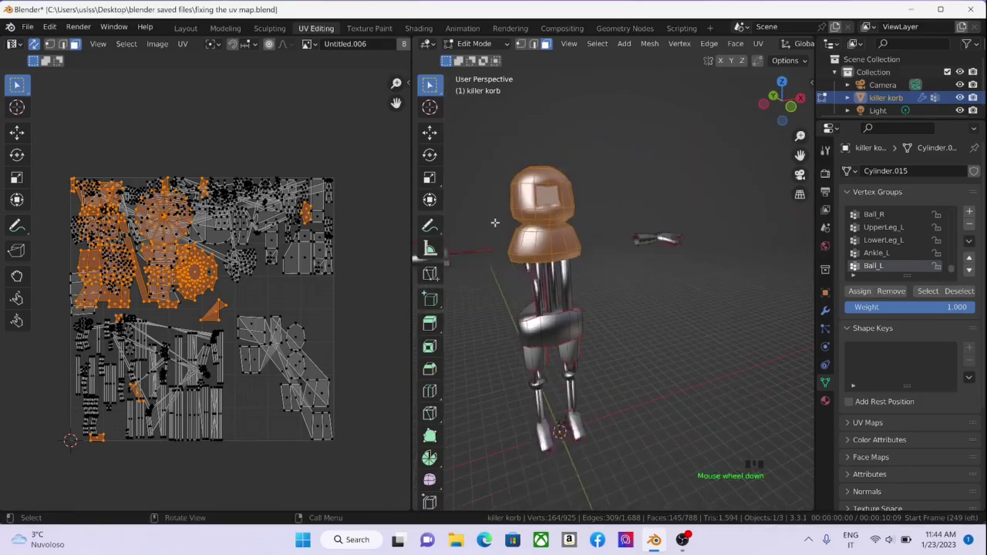
scroll(495, 223, "down", 1)
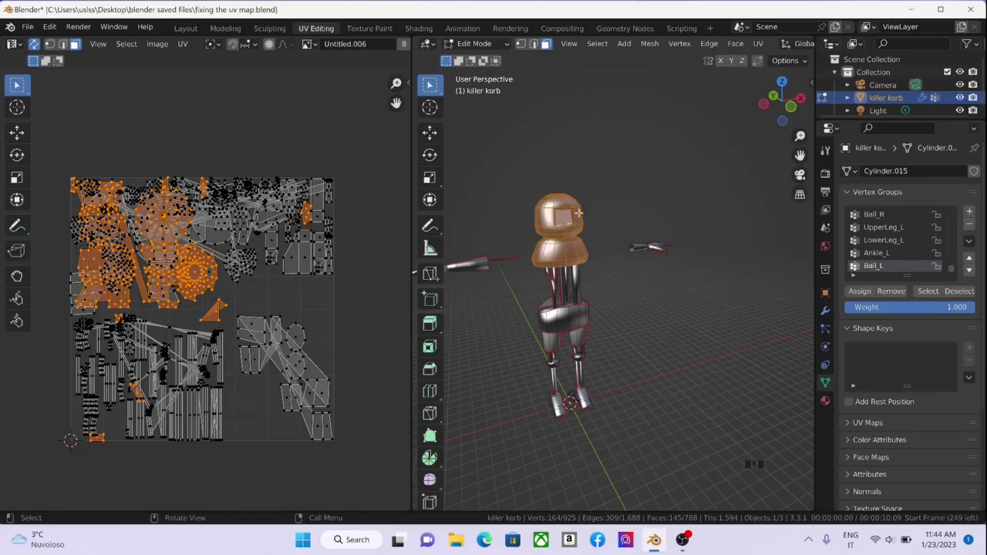
key("u")
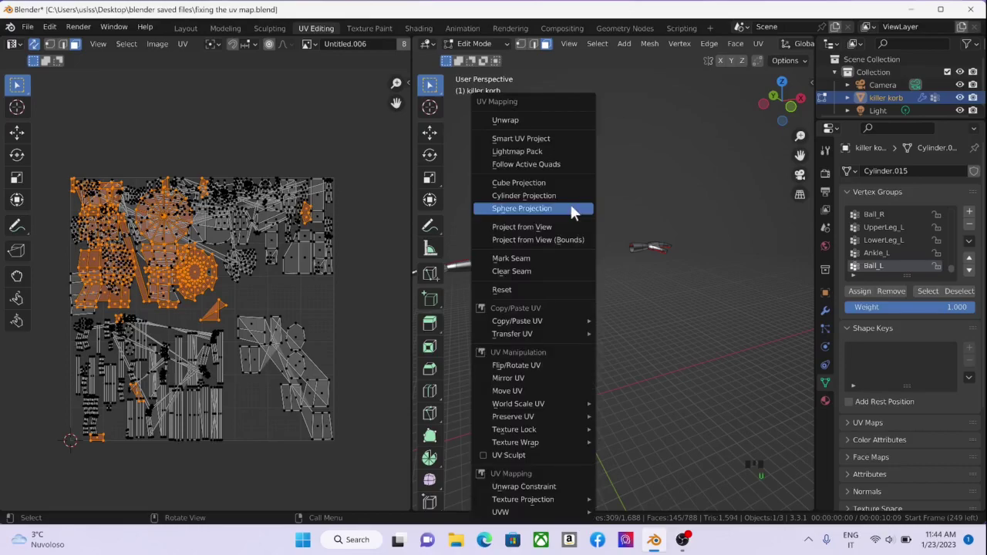
left_click(574, 119)
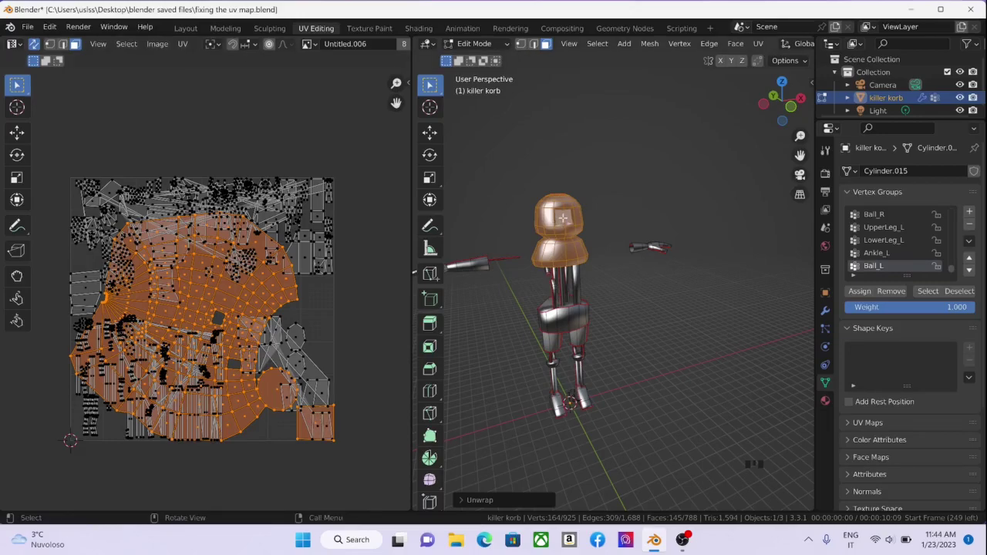
Inspect the UV islands of the head and chest by selecting parts of them and switching off UV sync selection.
left_click(321, 418)
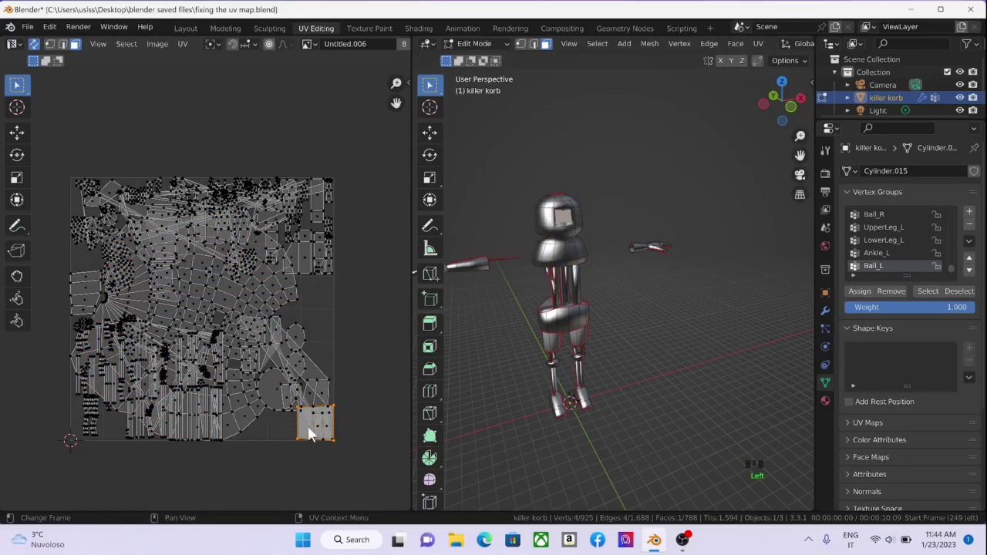
left_click(552, 225)
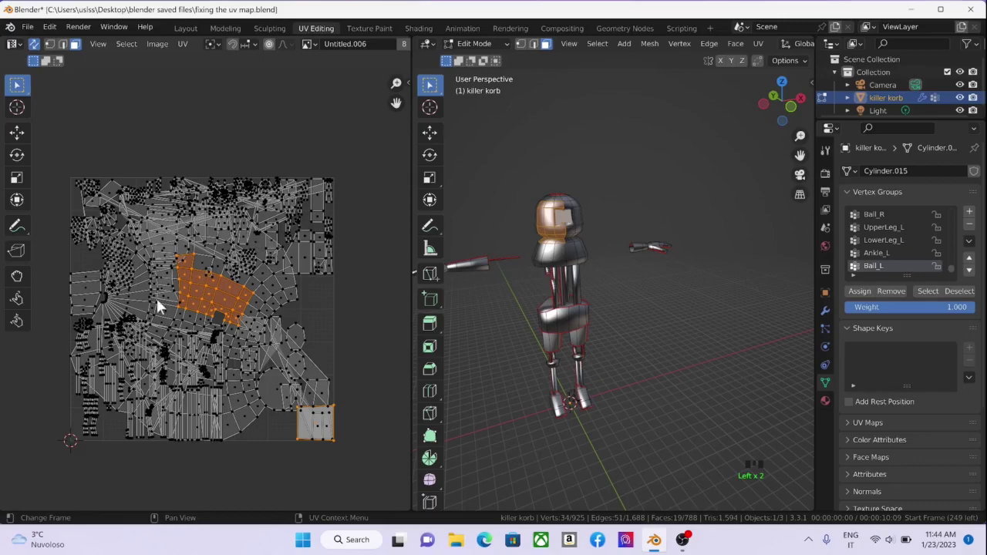
left_click(34, 44)
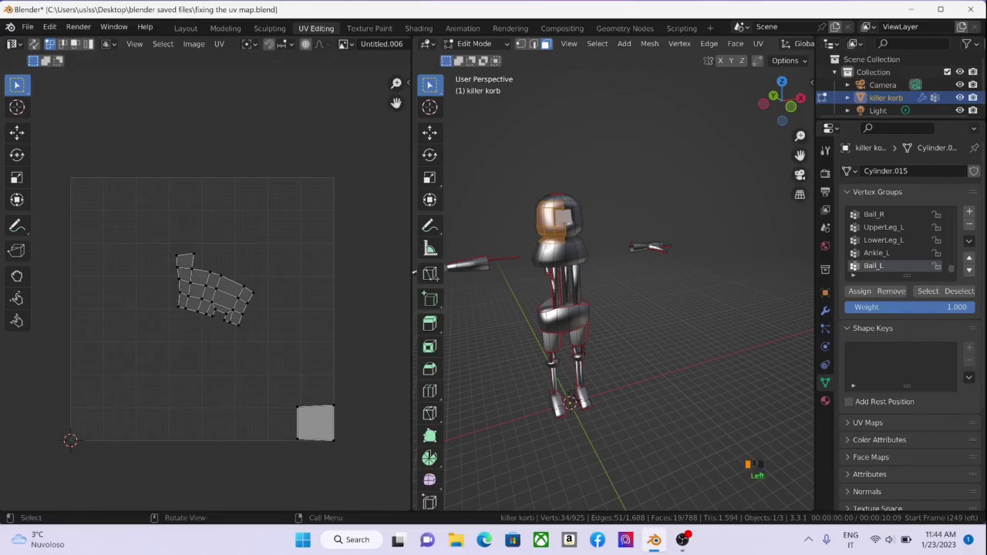
left_click(587, 273)
left_click(575, 211, "shift")
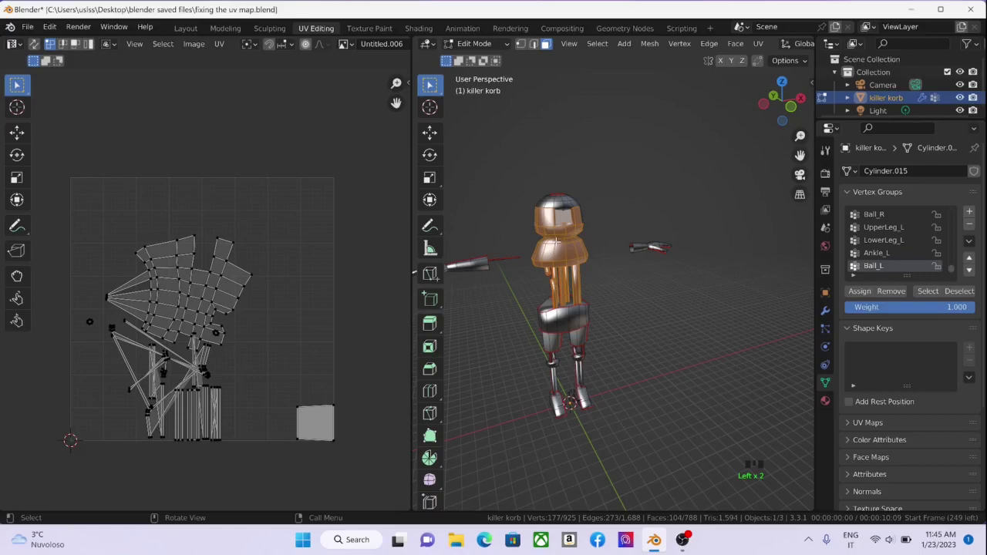
Select the whole visible mesh and set the UV editor to island selection with UV sync selection off.
key("a")
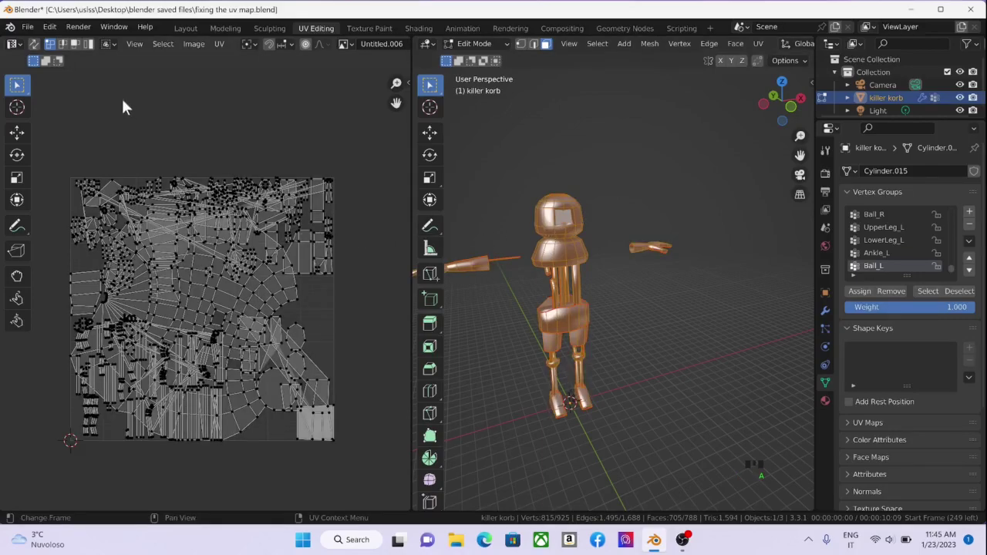
left_click(34, 44)
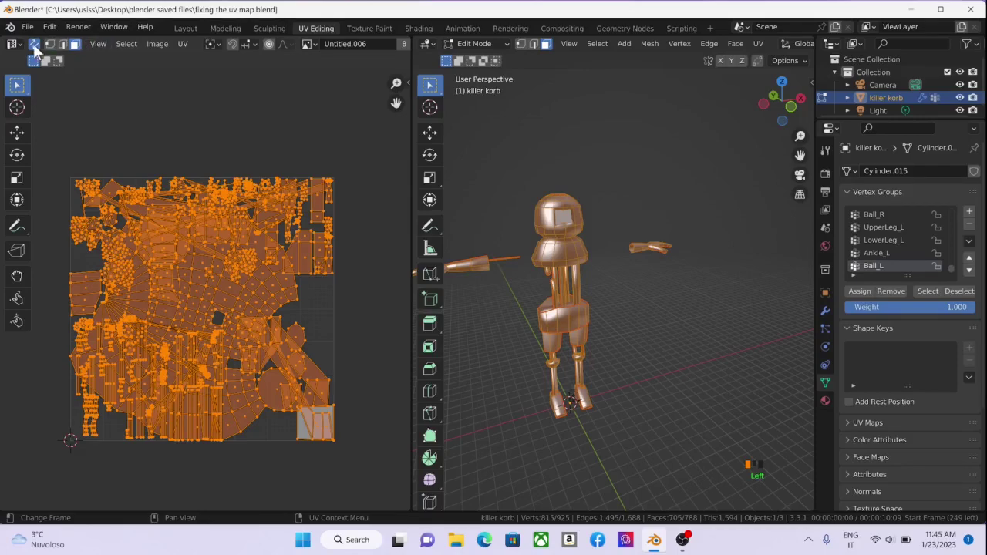
left_click(34, 44)
left_click(88, 44)
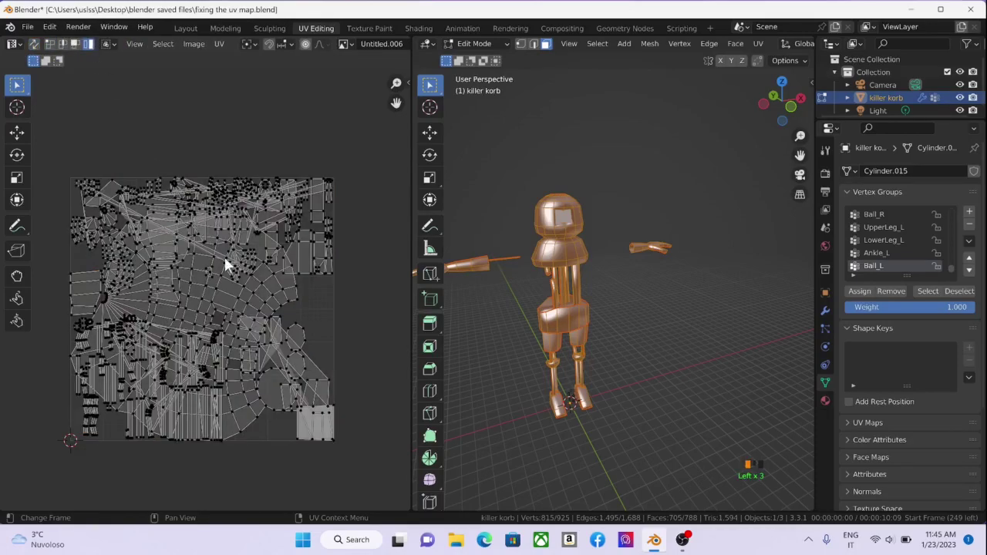
Move the large head and chest UV island up and to the right, partly beyond the top of the UV square.
left_click(260, 295)
key("g")
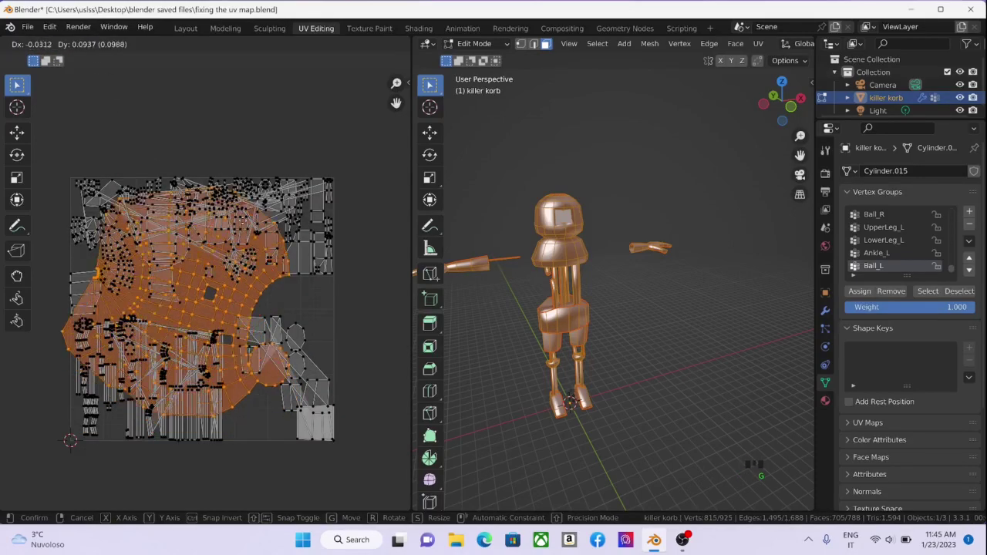
left_click(323, 123)
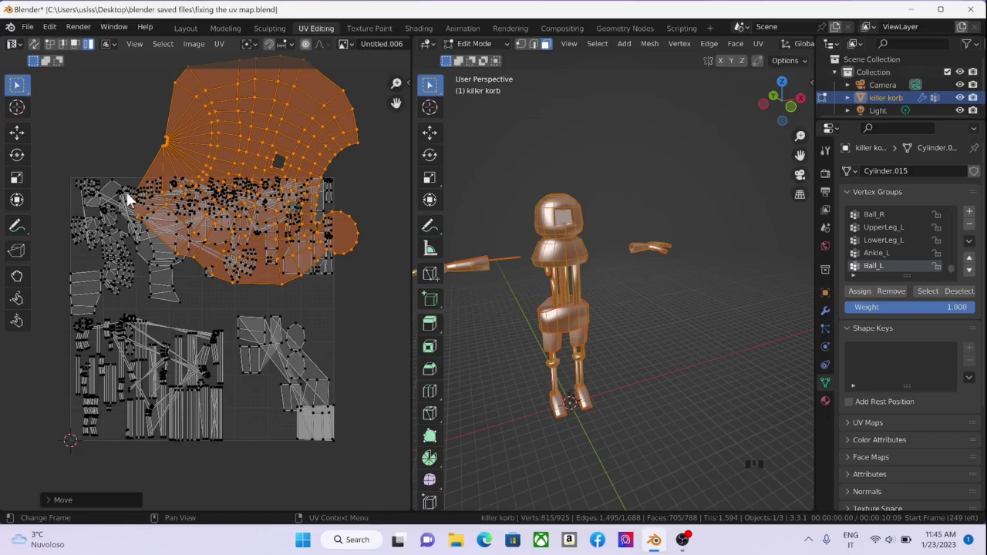
In edge select mode, select the edge loop around the chest's lower rim, leaving one edge out.
left_click(640, 290)
middle_click_drag(640, 290, 590, 216)
scroll(546, 262, "up", 6)
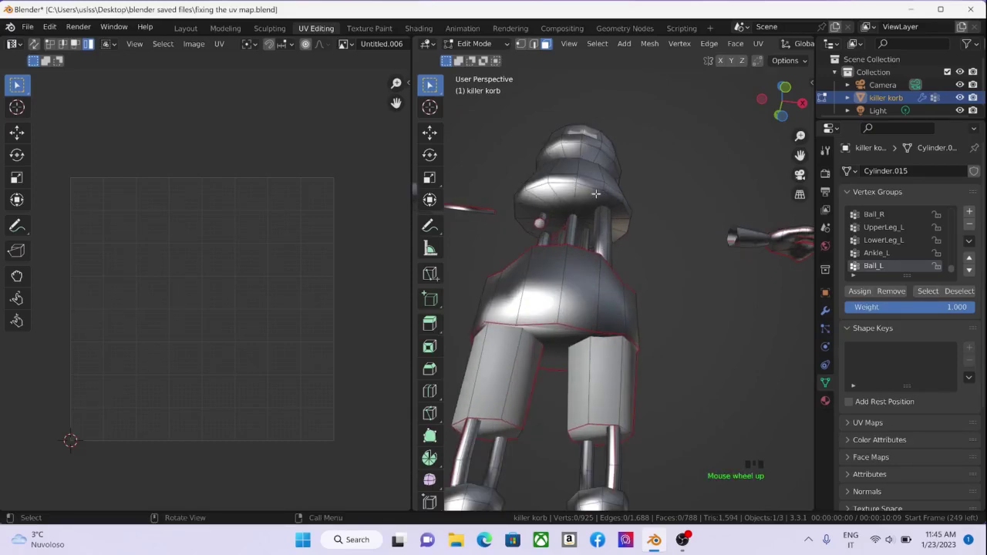
left_click(590, 188, "alt")
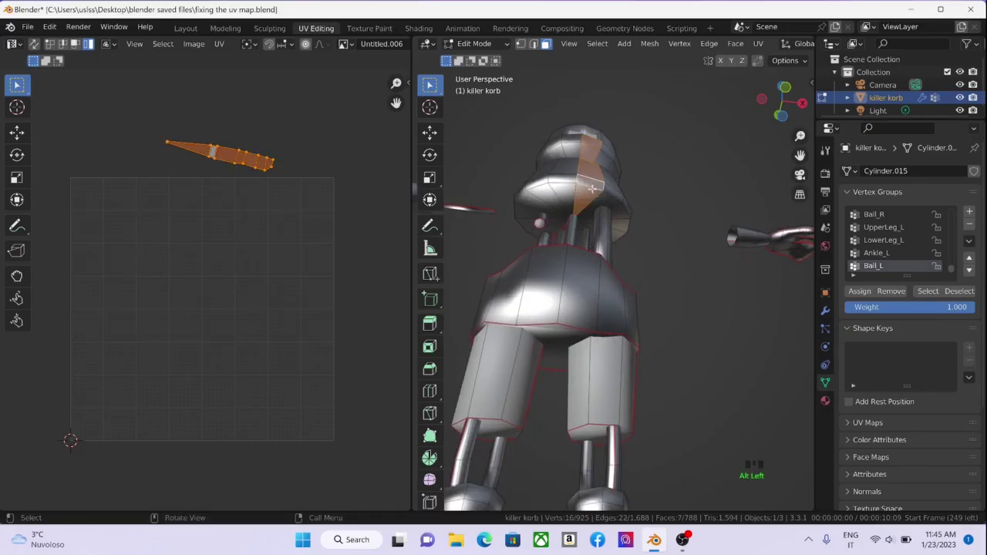
key("2")
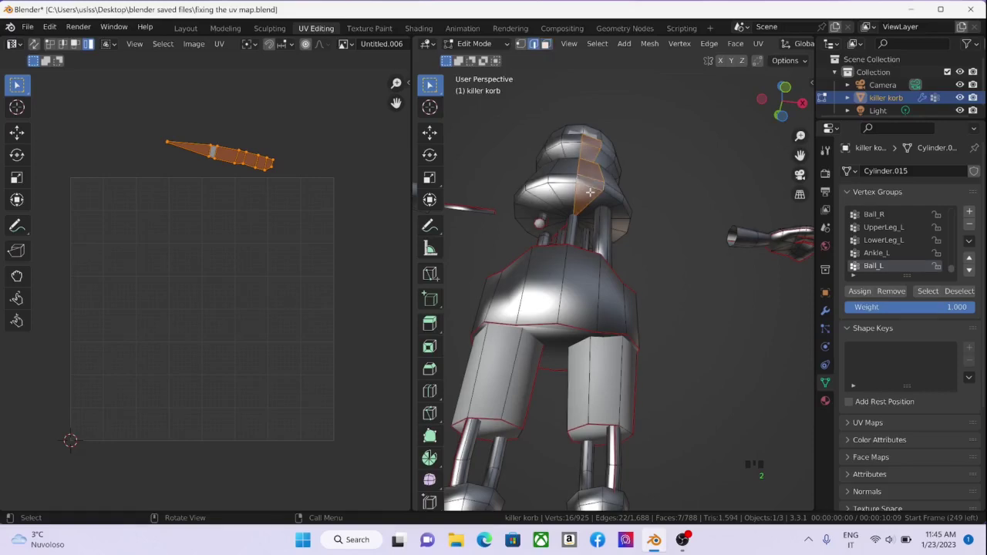
left_click(651, 170)
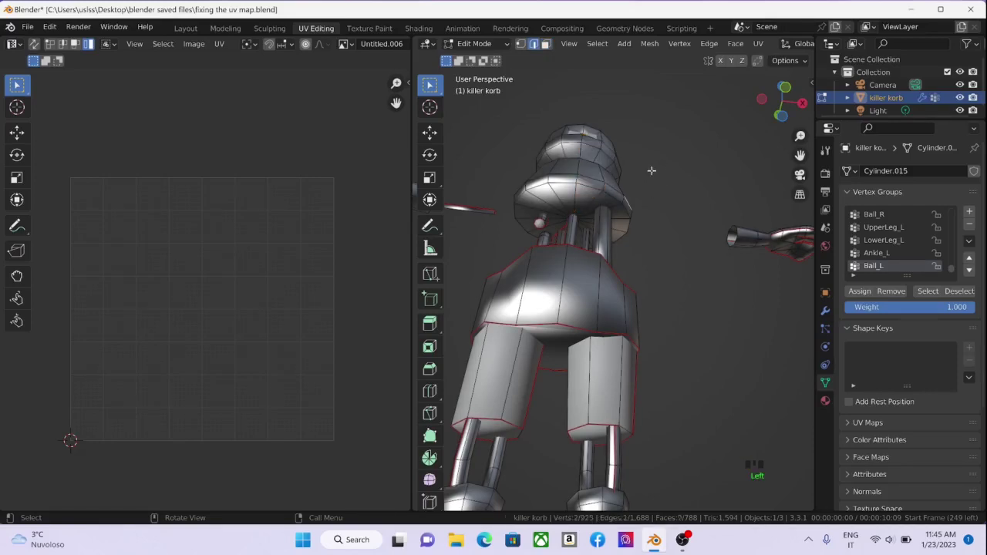
left_click(594, 187, "alt")
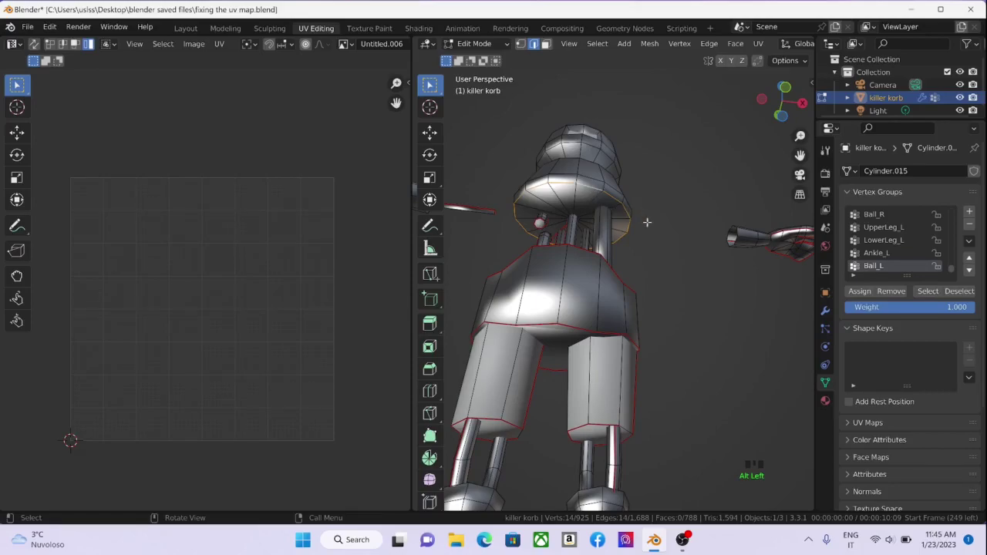
middle_click_drag(647, 222, 565, 225)
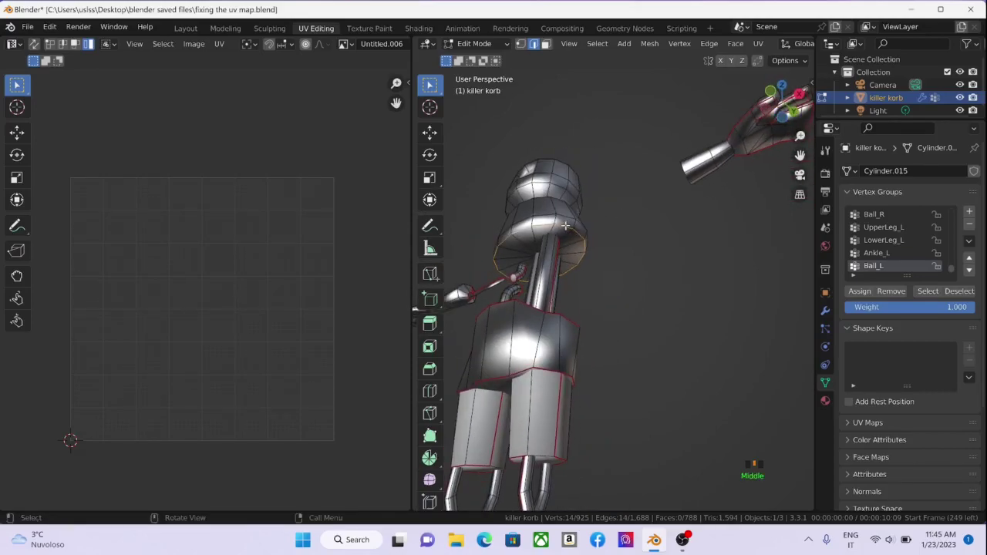
key("shift")
right_click_drag(606, 232, 583, 364)
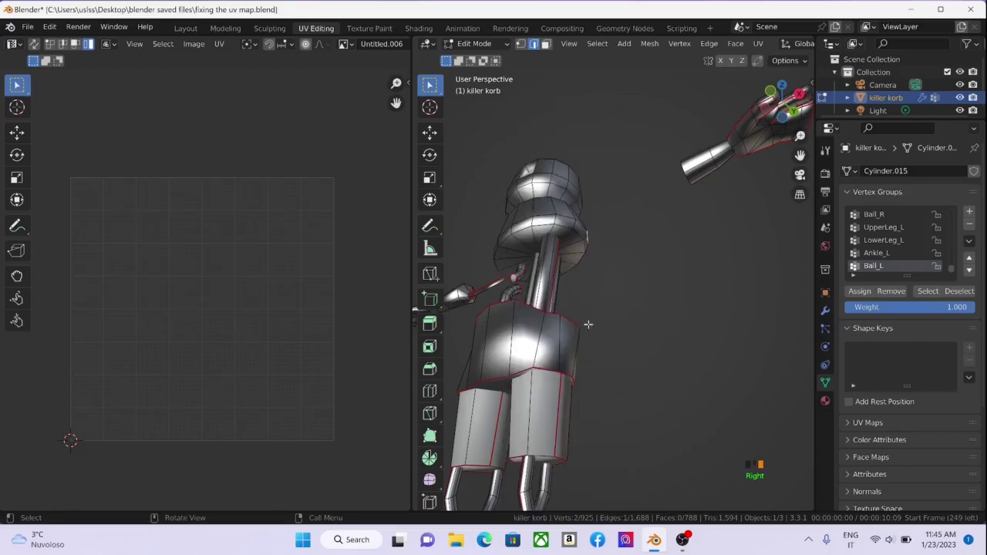
middle_click_drag(610, 234, 634, 283)
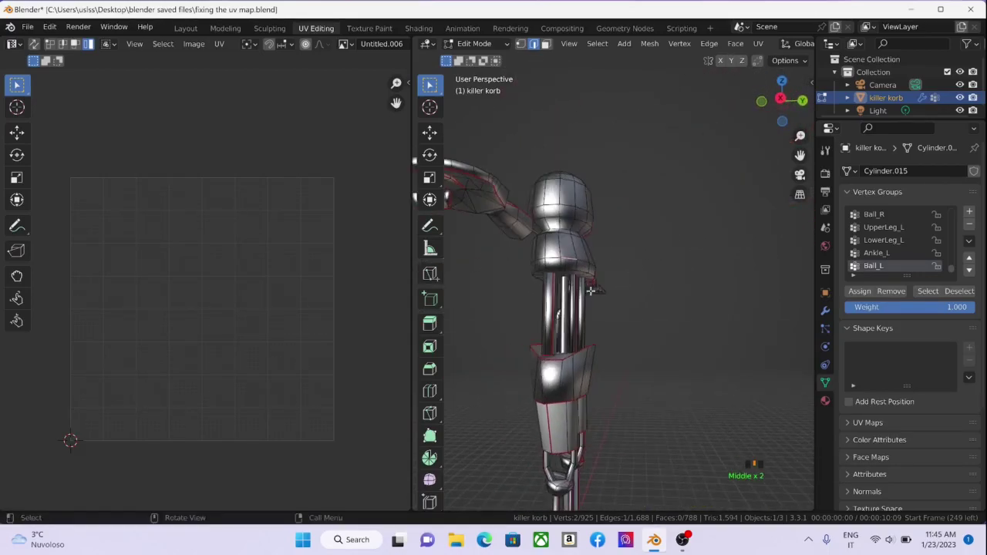
left_click(633, 283)
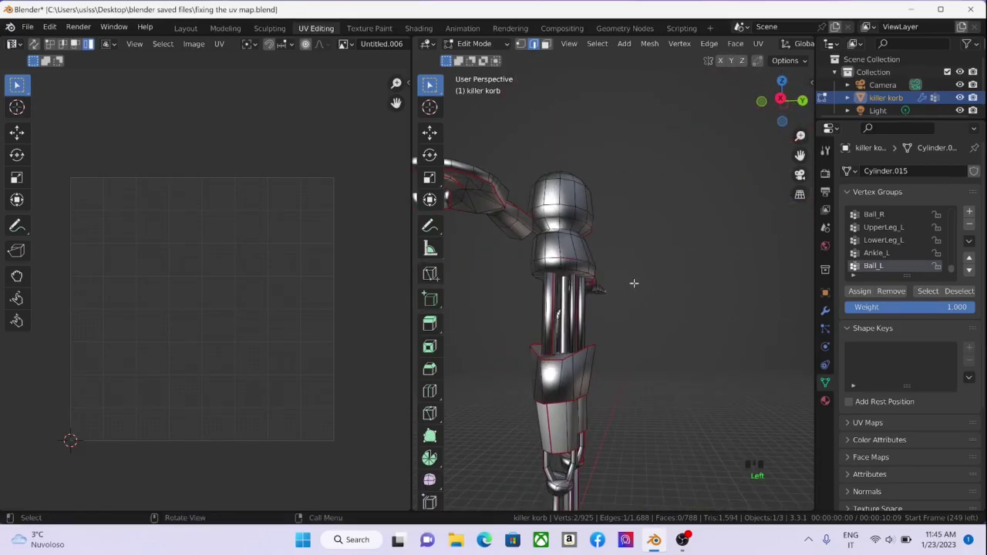
left_click(587, 262, "ctrl")
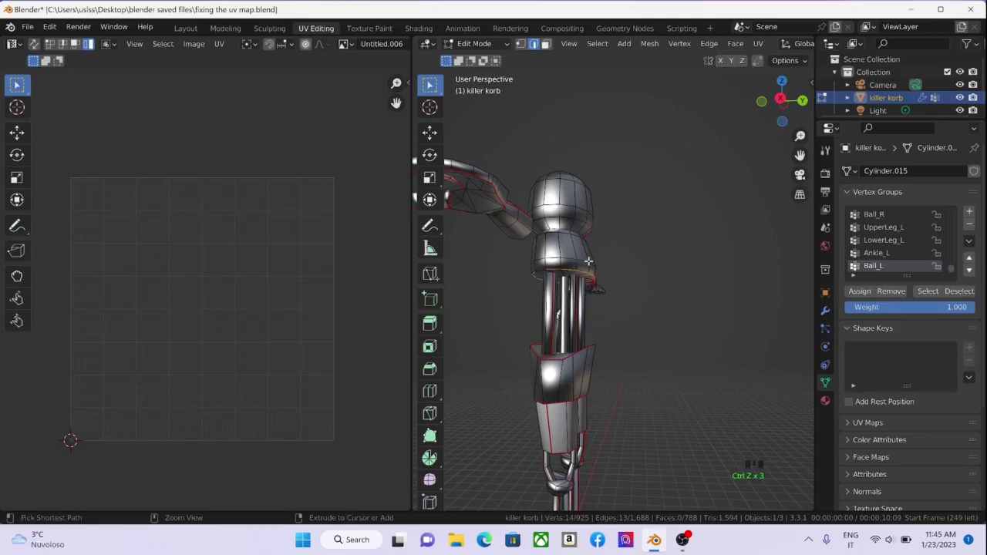
Mark the selected edges around the chest's lower rim as a seam and clear the selection.
mouse_move(587, 262)
middle_mouse_down()
mouse_move(661, 256)
mouse_move(576, 268)
middle_mouse_up()
right_click(577, 267)
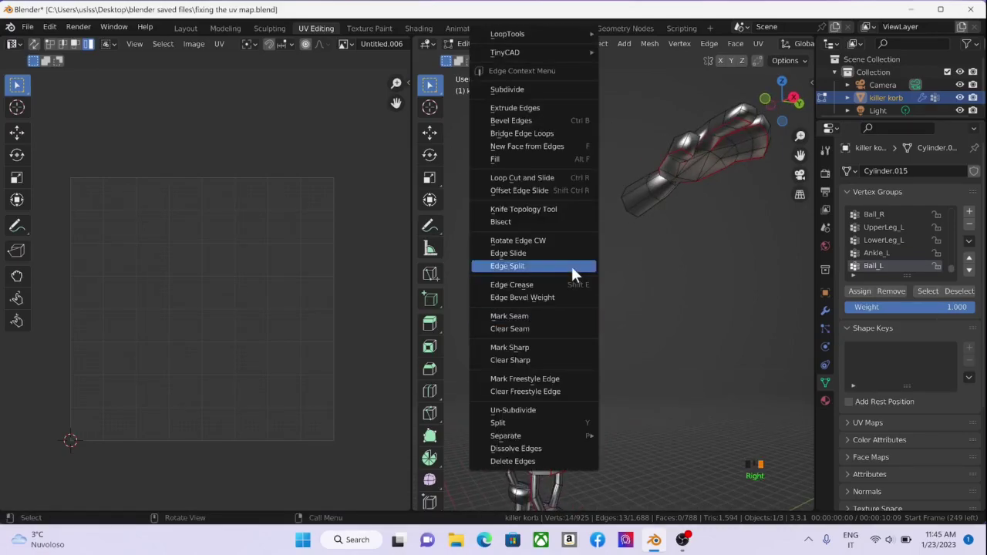
left_click(566, 322)
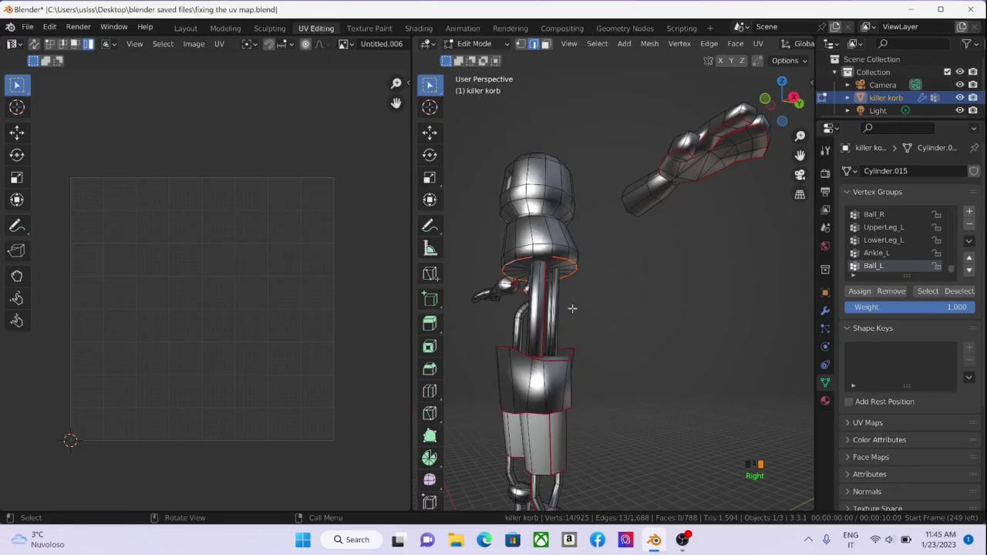
middle_click_drag(643, 261, 632, 263)
left_click(632, 264)
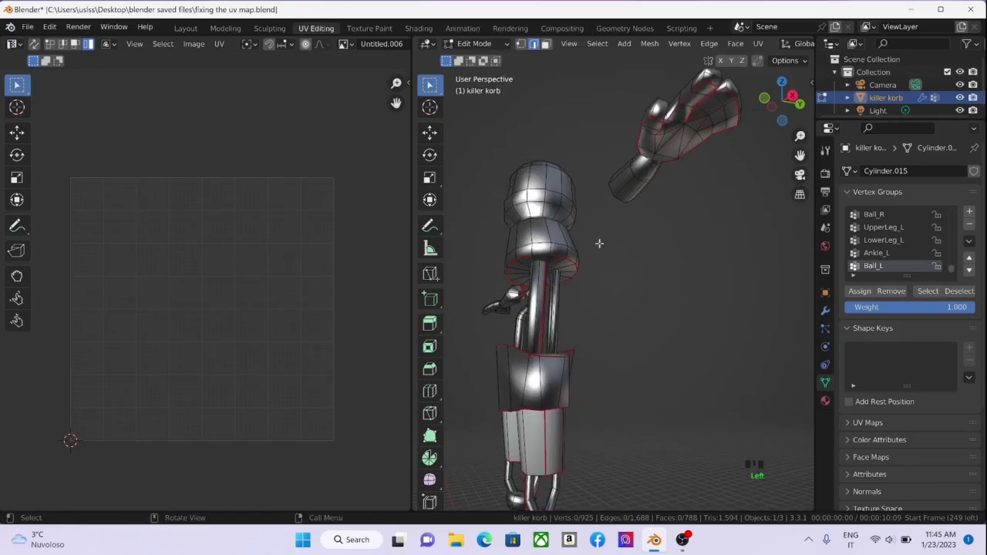
Select the seam edge running inward from the rim on the chest's underside and clear its seam.
middle_click_drag(600, 228, 658, 285)
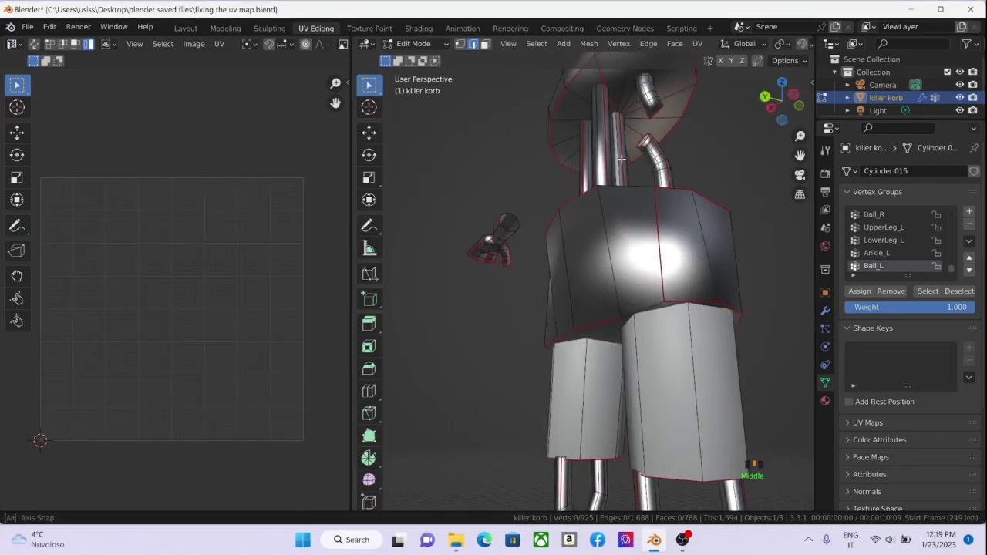
middle_click_drag(602, 247, 573, 230)
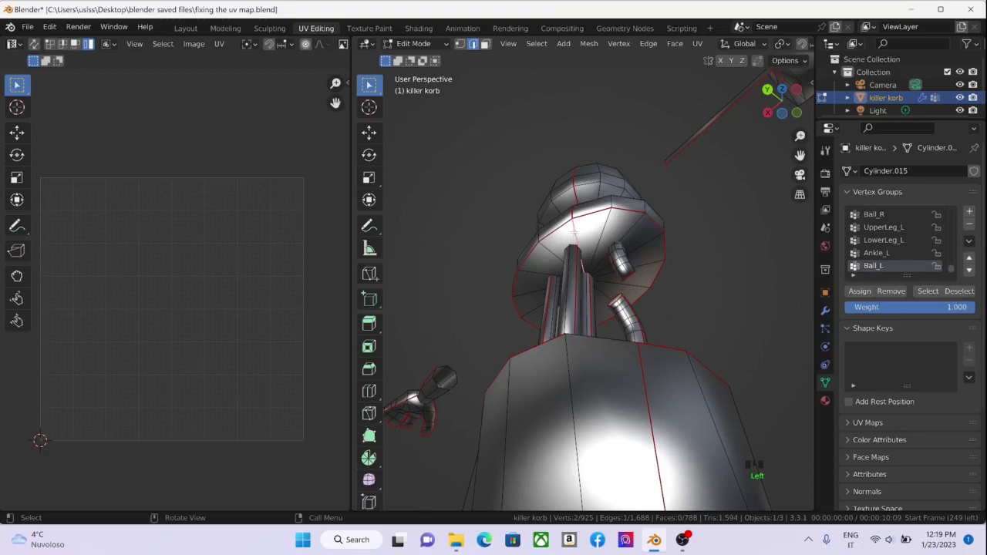
right_click(575, 232)
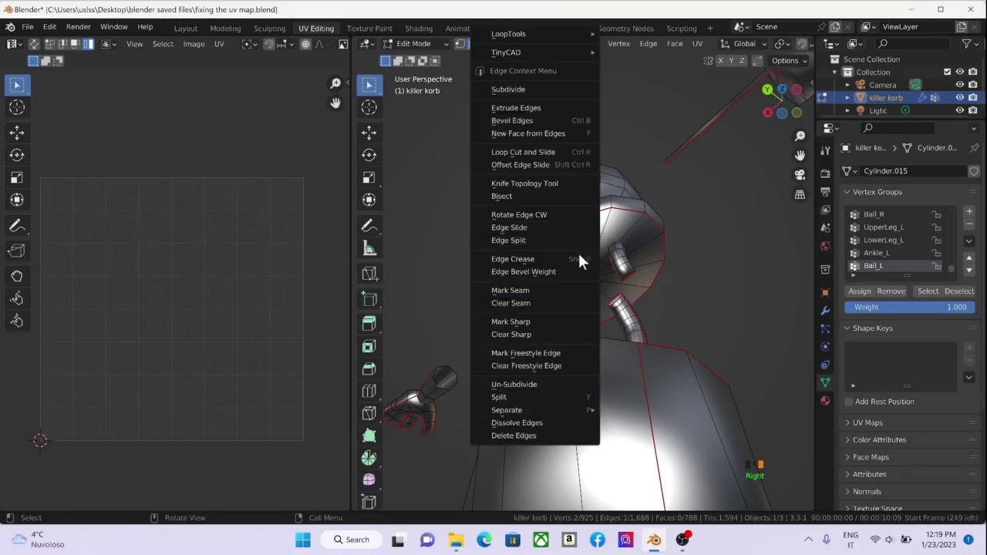
left_click(563, 304)
middle_click_drag(564, 304, 578, 263)
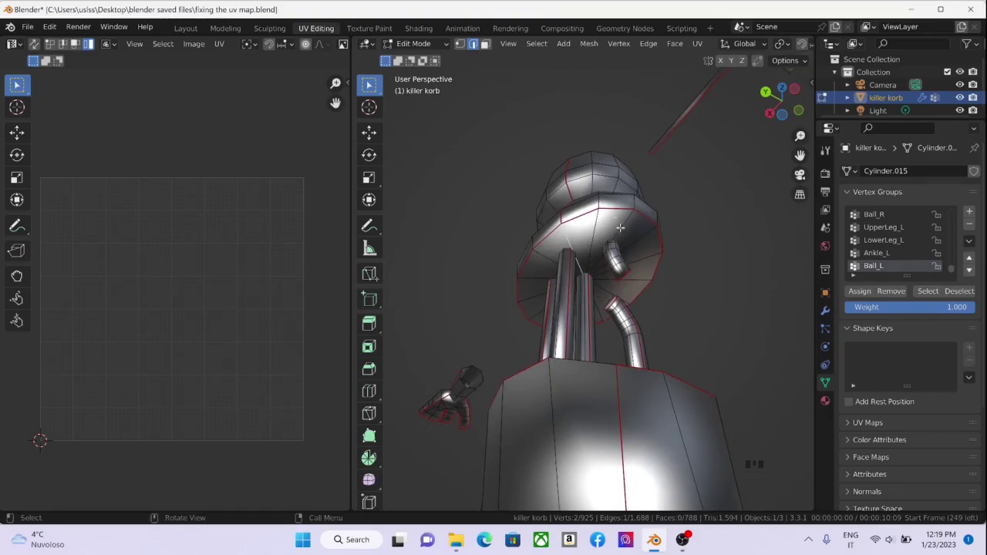
In face select mode, box-select faces of the head and the chest's underside, extending the selection around both sides from below.
middle_click_drag(665, 273, 732, 252)
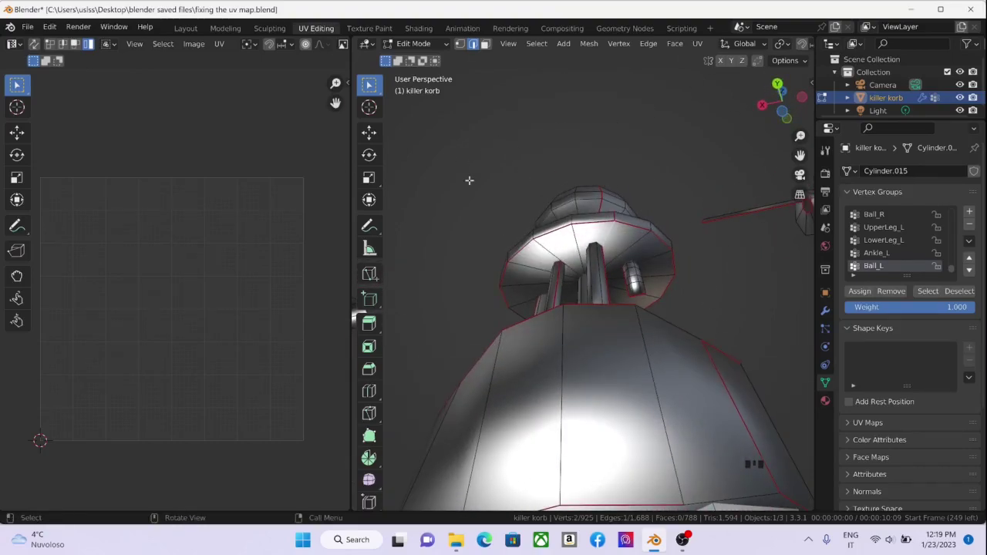
left_click_drag(471, 183, 681, 229)
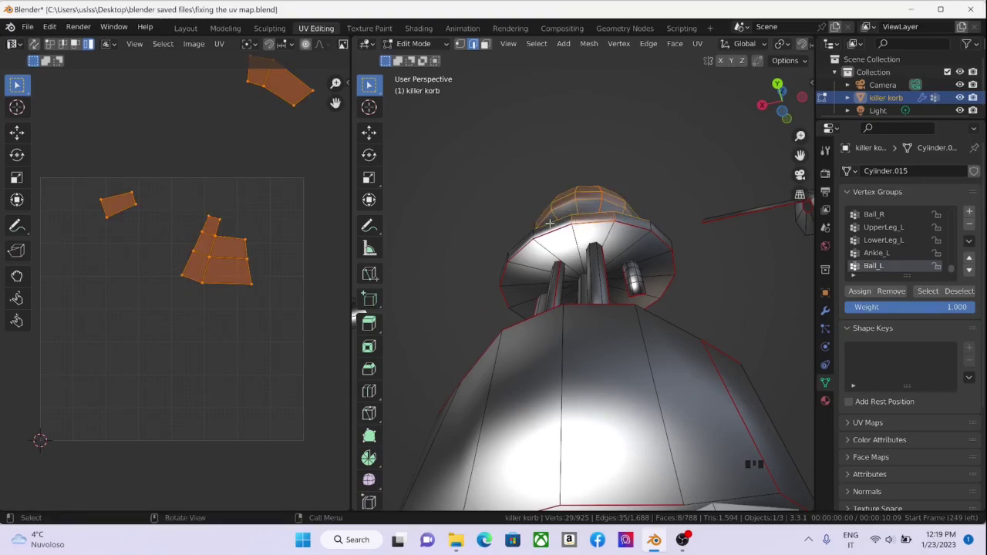
left_click(486, 47)
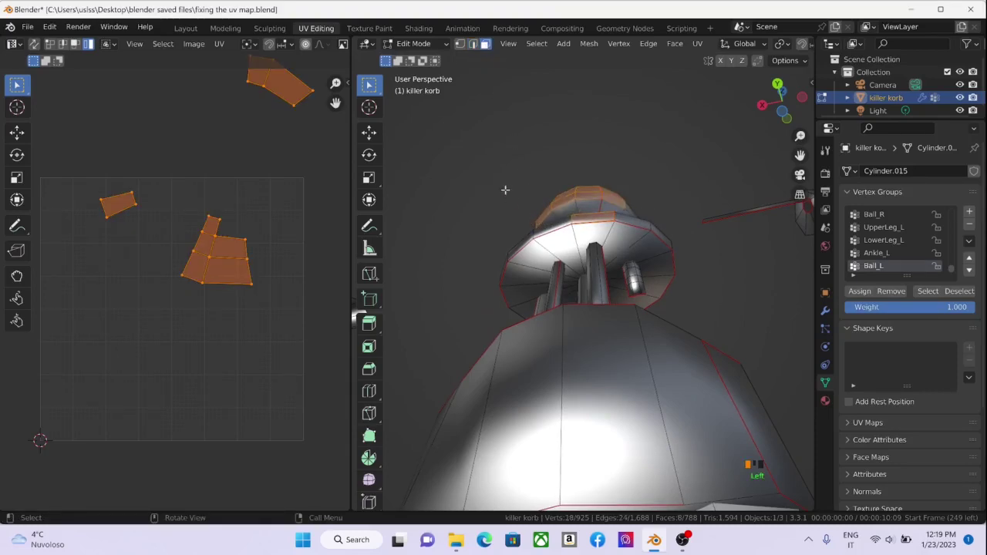
left_click_drag(505, 190, 650, 238)
left_click_drag(498, 207, 524, 306, "shift")
left_click_drag(661, 216, 666, 307, "shift")
middle_click_drag(664, 305, 546, 214)
left_click_drag(592, 205, 632, 274, "shift")
Extend the face selection over the front and sides of the head and chest with several box selections.
middle_click_drag(626, 264, 549, 158)
left_click_drag(570, 79, 672, 260, "shift")
left_click_drag(586, 66, 652, 166, "shift")
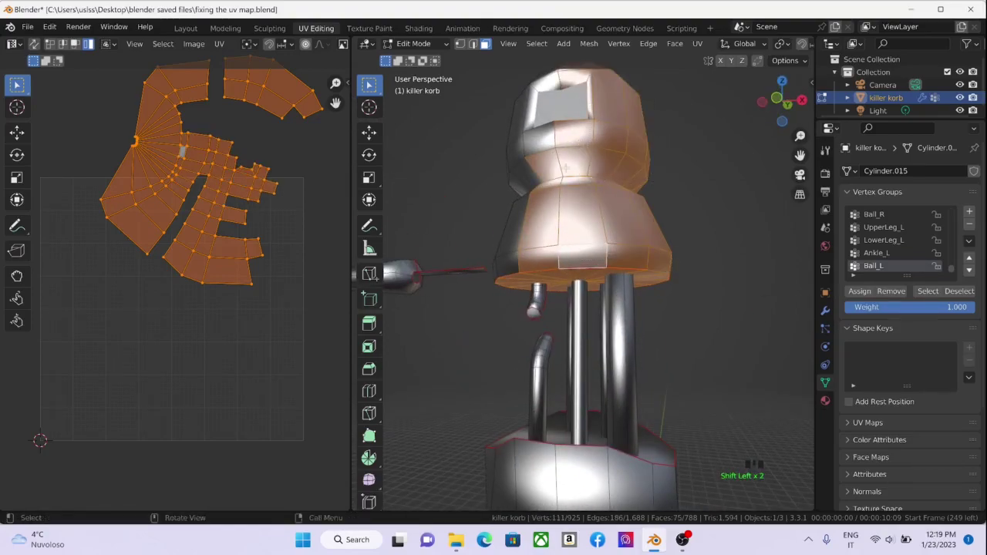
middle_click_drag(652, 167, 538, 93)
left_click_drag(537, 93, 628, 271, "shift")
scroll(628, 271, "down", 2)
scroll(629, 271, "down", 1)
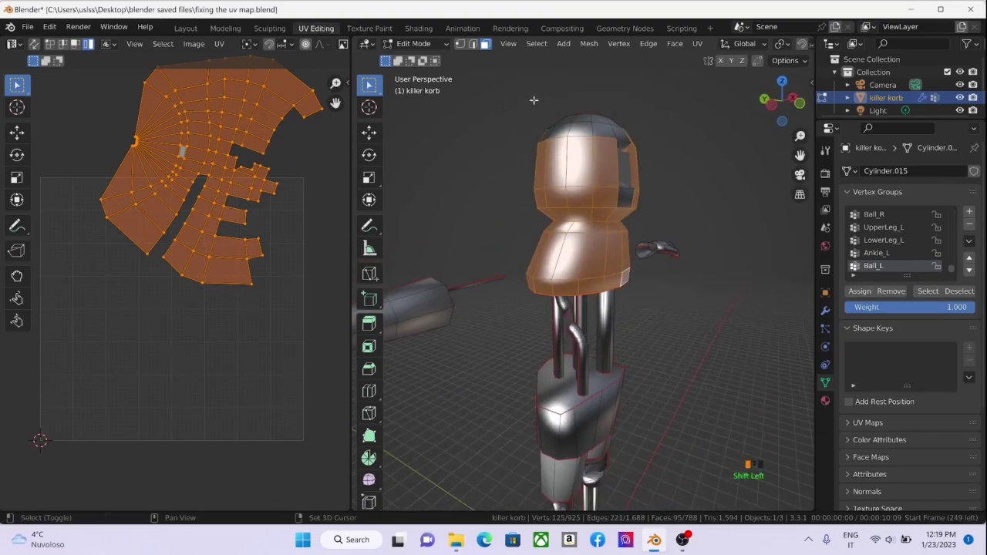
key("ctrl+l")
middle_click_drag(646, 223, 723, 152, "shift")
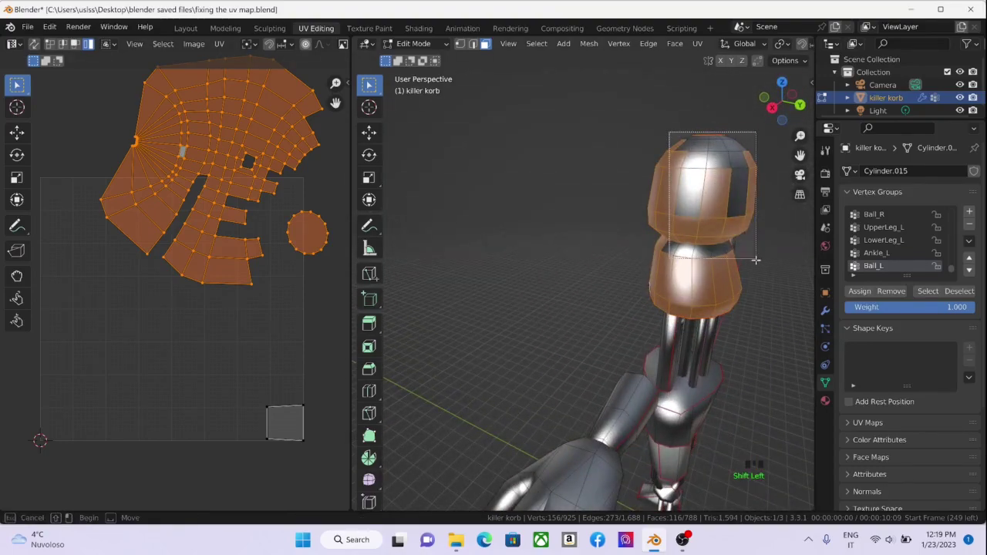
key("ctrl+l")
middle_click_drag(755, 263, 752, 298)
scroll(752, 299, "down", 1)
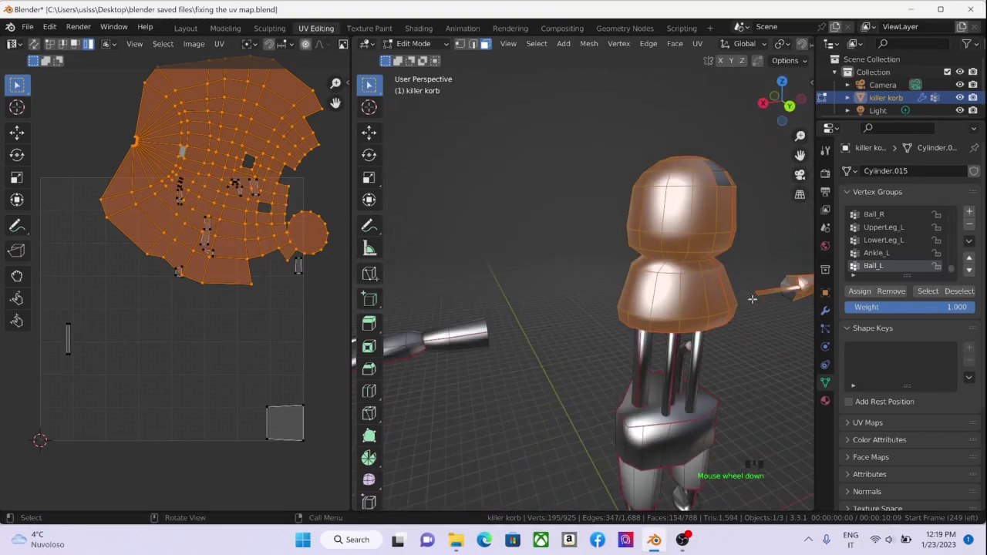
key("ctrl+z")
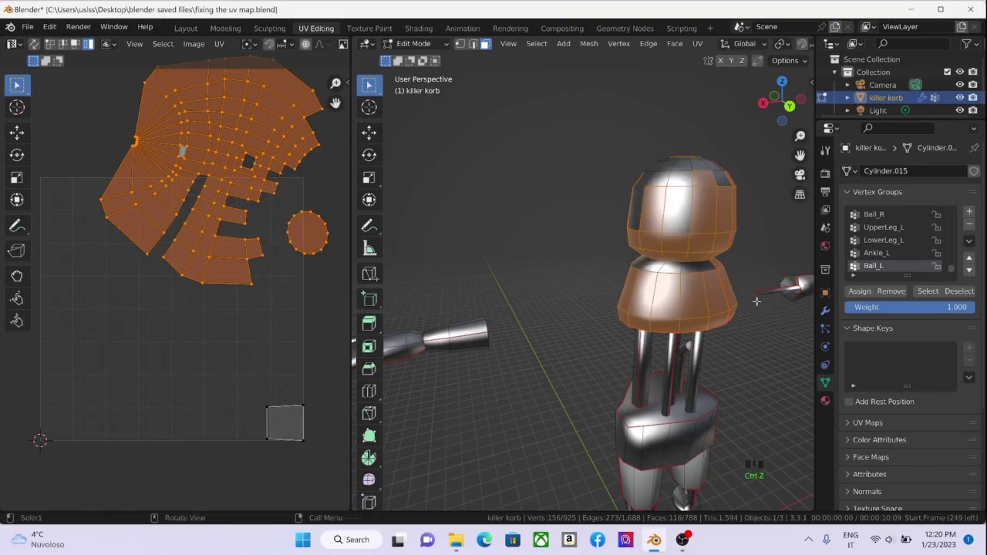
Add the remaining faces on the back of the head and chest so both parts are fully selected.
left_click_drag(621, 137, 728, 286, "shift")
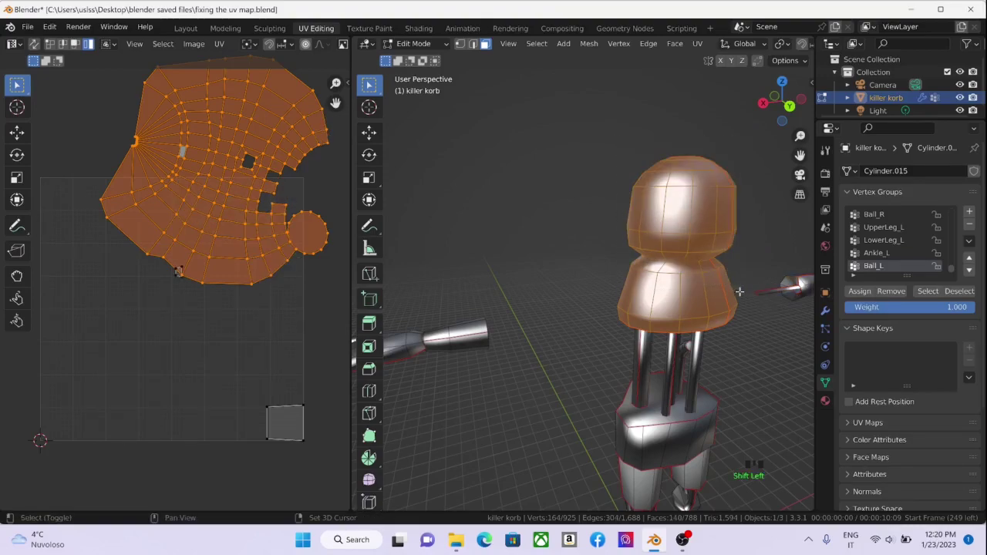
middle_click_drag(728, 286, 500, 124)
left_click(503, 171, "shift")
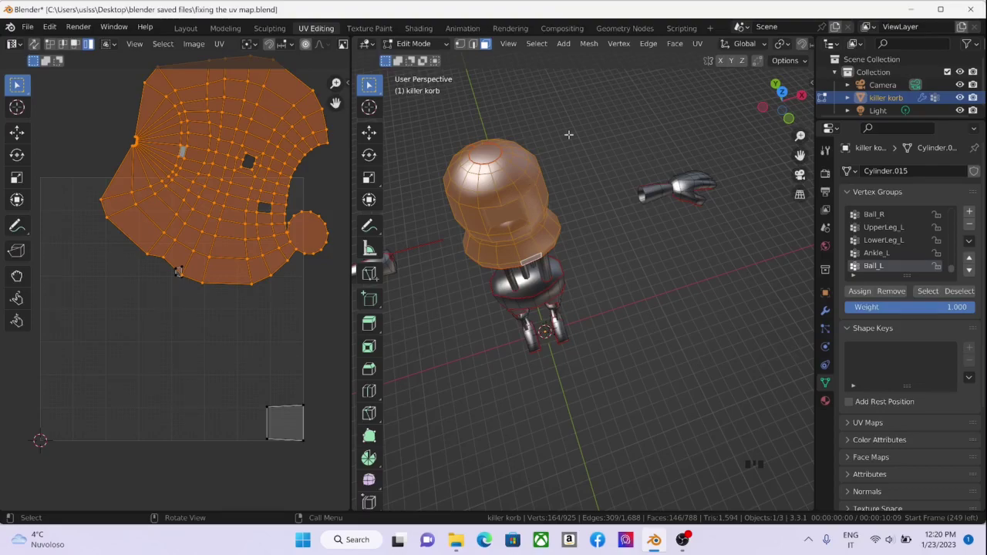
Unwrap the selected head and chest faces along their marked seams.
middle_click_drag(590, 228, 713, 189)
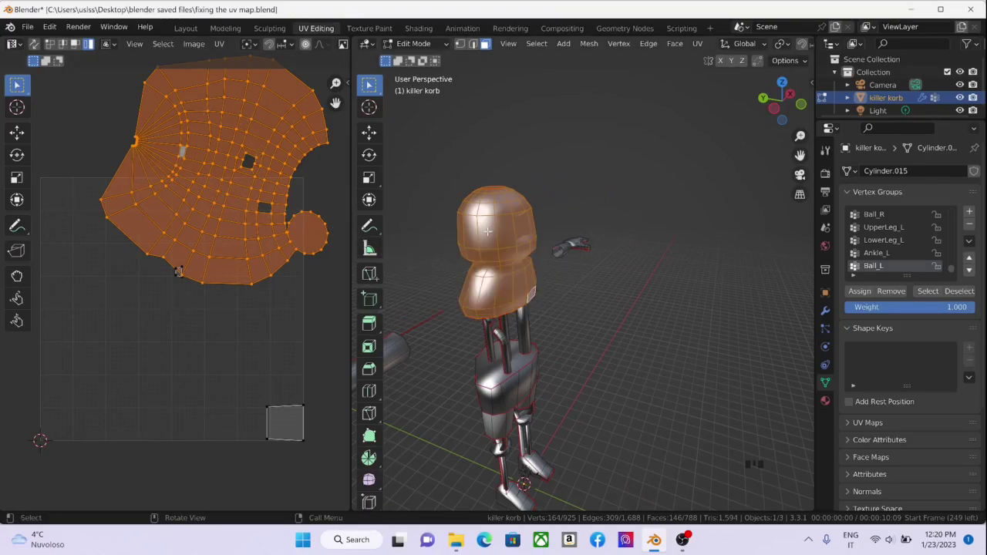
key("u")
left_click(470, 119)
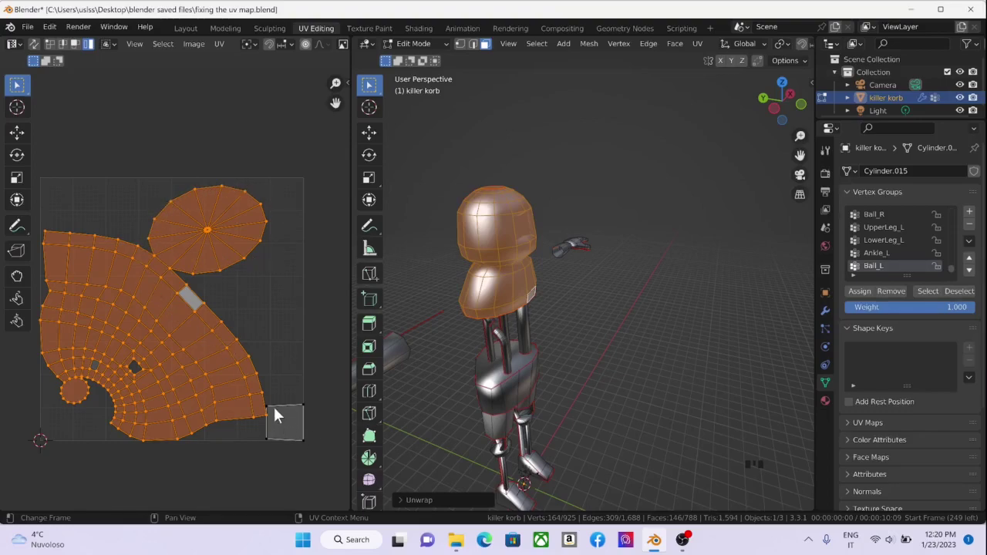
Scale the unwrapped head and chest UV islands down to roughly half their size.
left_click(155, 307)
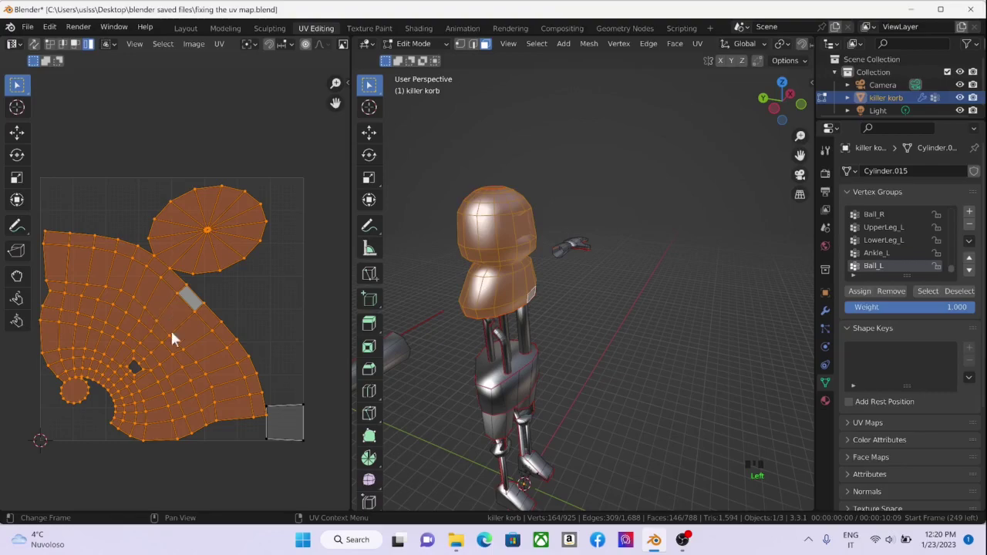
key("s")
left_click(237, 373)
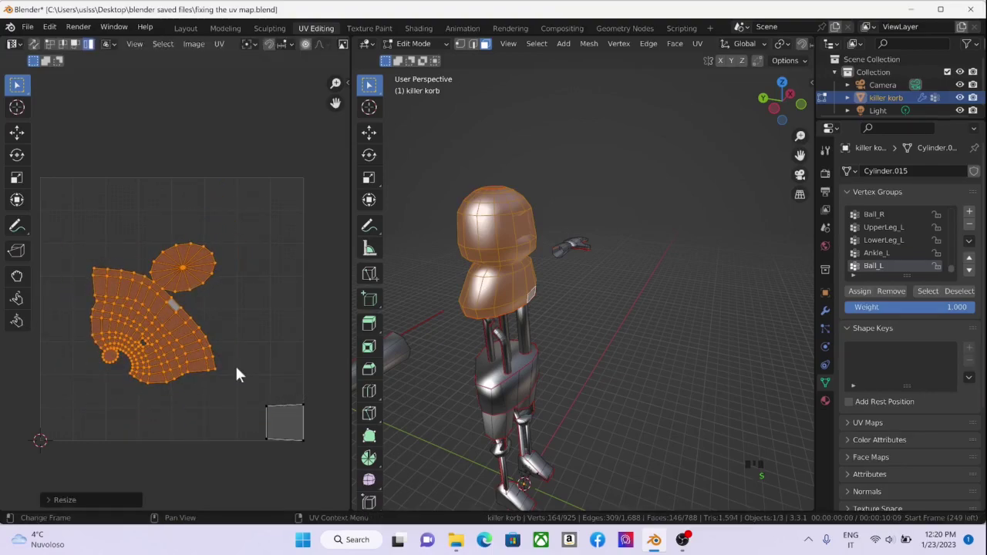
Move the head and chest UV islands above the UV square's upper-left corner and rotate them so the round island hangs below.
key("g")
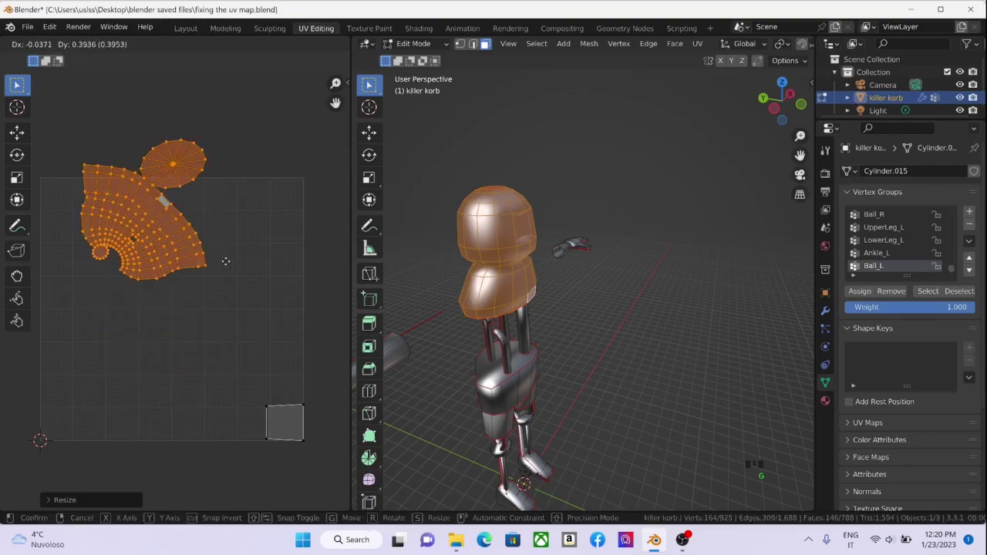
left_click(157, 162)
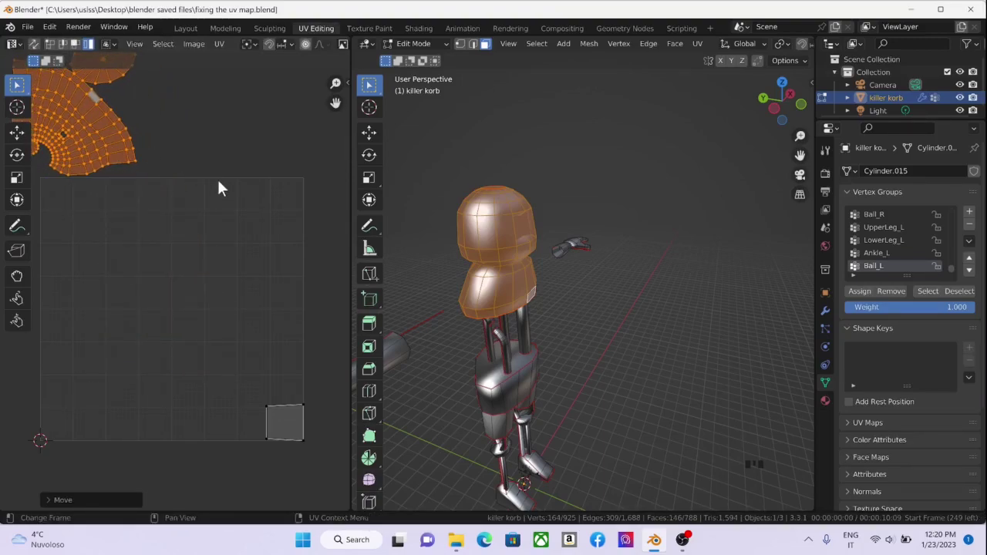
key("r")
left_click(289, 170)
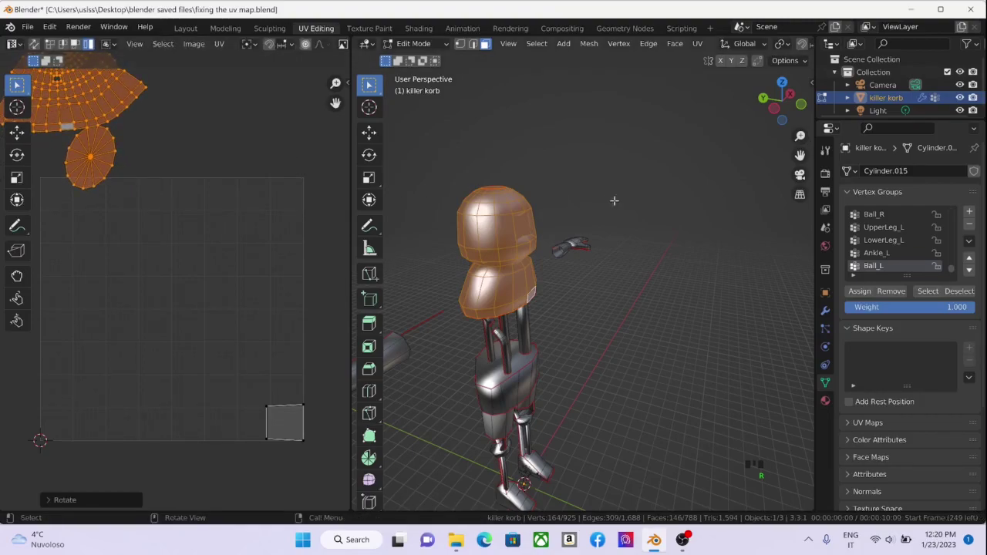
Switch to edge selection and select the first run of edges at the character's right wrist for a hand seam.
middle_click_drag(598, 208, 556, 258)
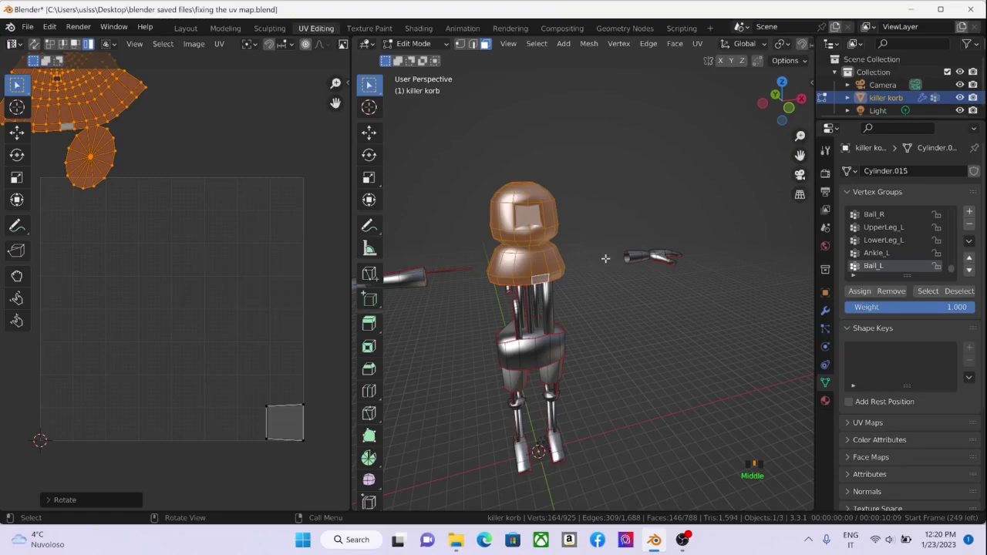
middle_click_drag(614, 267, 656, 247)
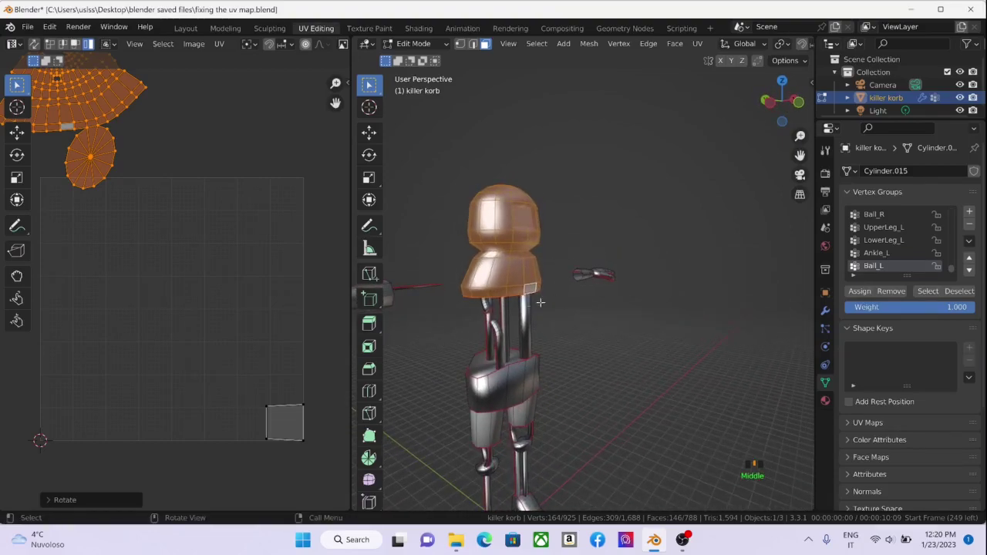
middle_click_drag(539, 302, 520, 271)
scroll(534, 305, "down", 2)
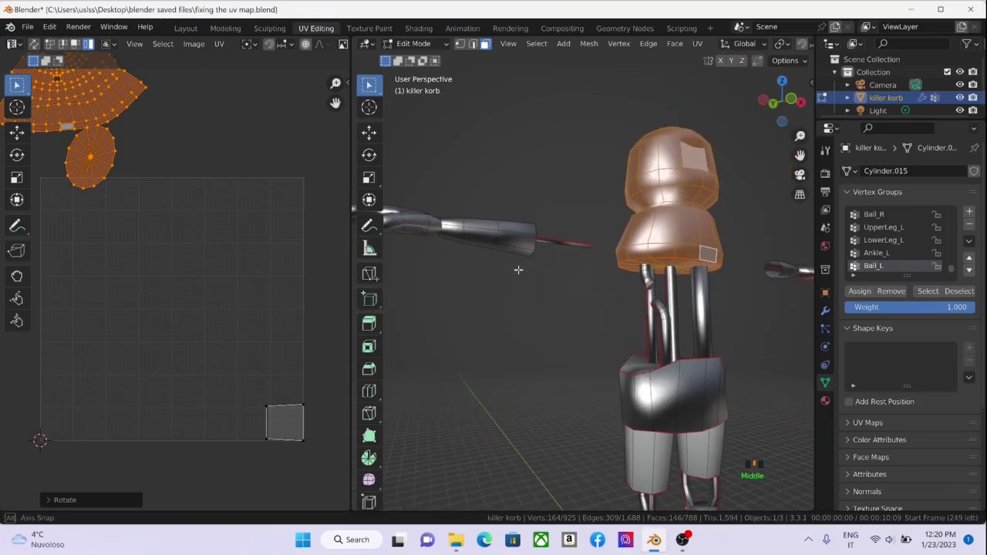
left_click(434, 227, "alt")
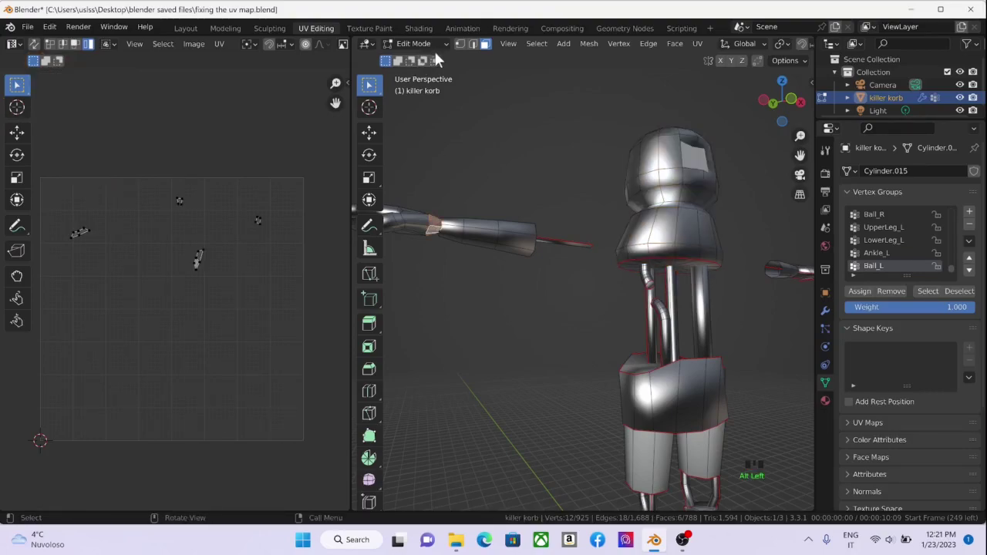
double_click(473, 43)
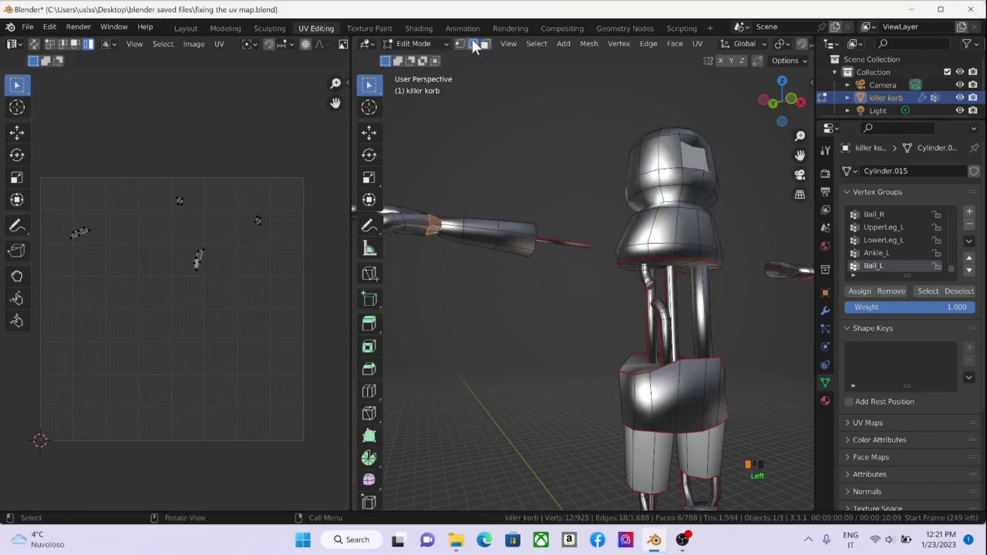
left_click(438, 225, "alt")
middle_click_drag(438, 226, 500, 229)
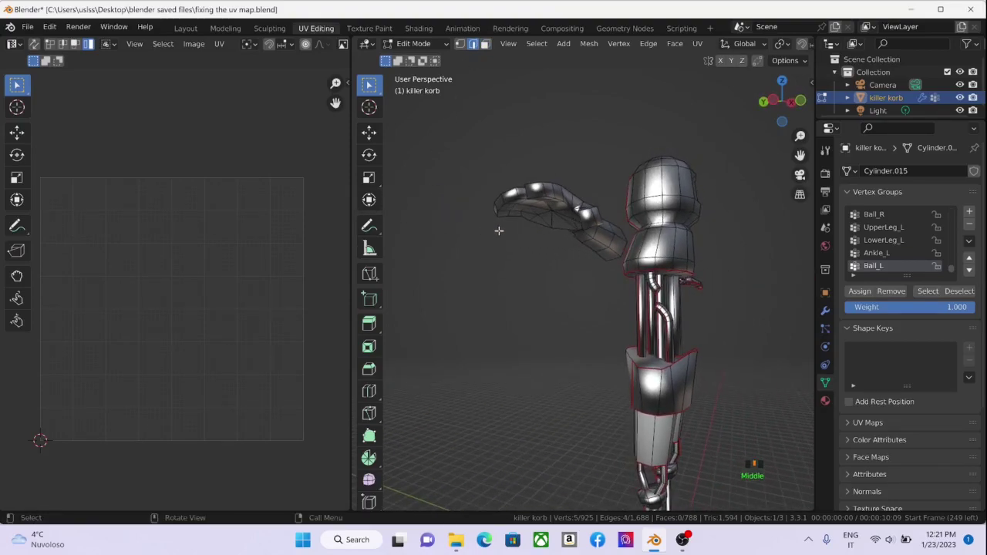
Extend the edge selection from the right wrist along the thumb and around its tip.
left_click(585, 223, "shift")
left_click(585, 223, "shift")
middle_click_drag(586, 223, 669, 260)
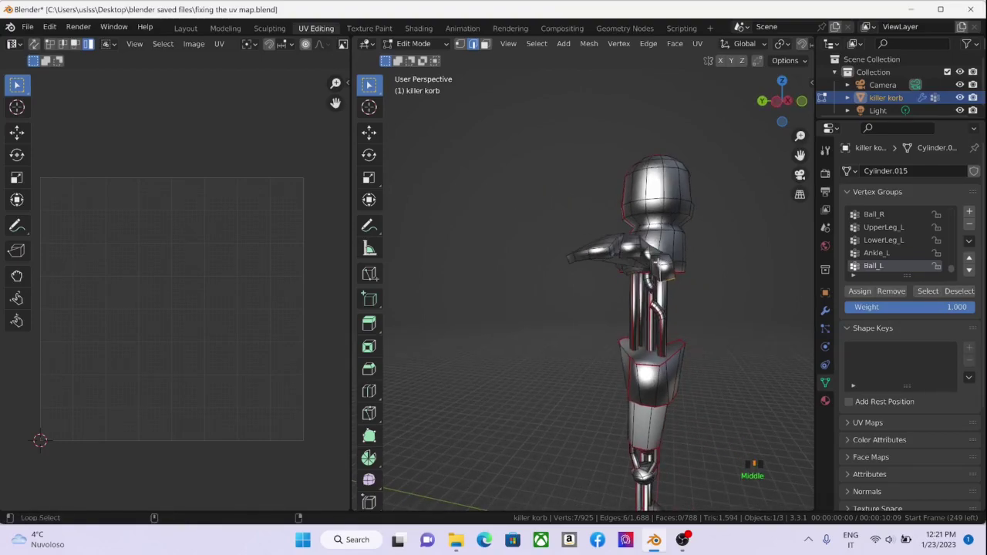
left_click(656, 265, "alt+shift")
middle_click_drag(655, 264, 634, 279)
left_click(577, 306, "alt+shift")
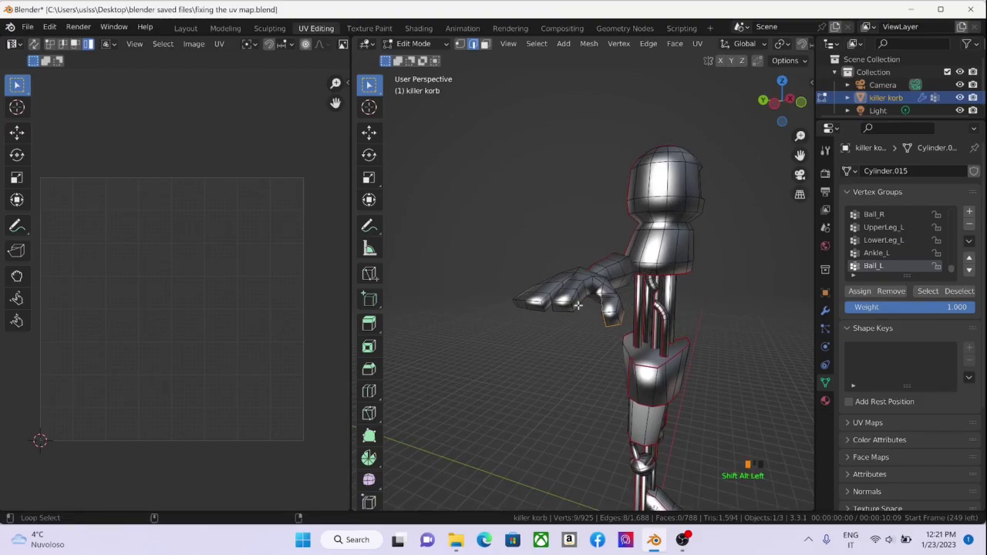
middle_click_drag(623, 290, 636, 345)
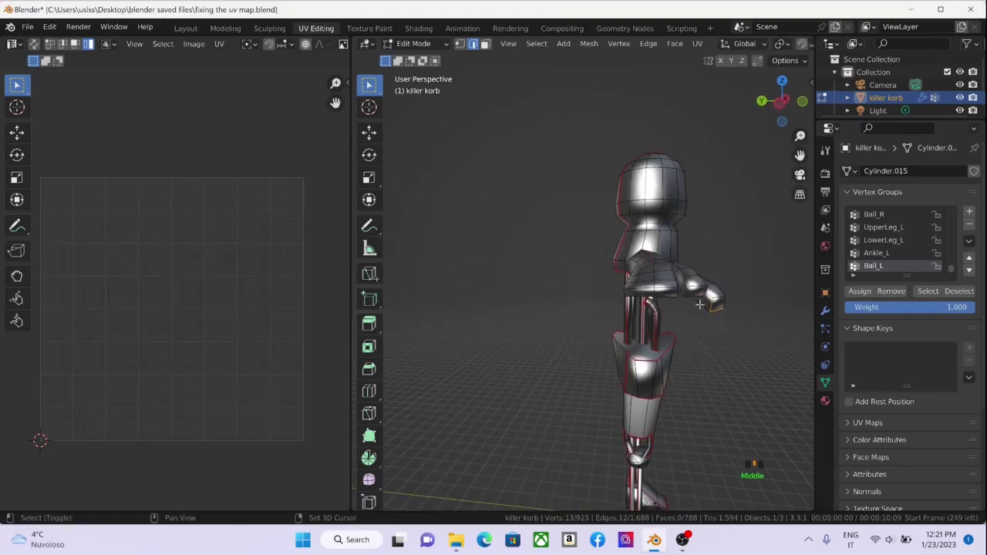
Continue the seam selection from the thumb along the edges on the underside of the right hand's fingers.
left_click(700, 303, "shift")
middle_click_drag(700, 302, 609, 151)
left_click(687, 294, "shift")
key("ctrl+z")
left_click(679, 295, "shift")
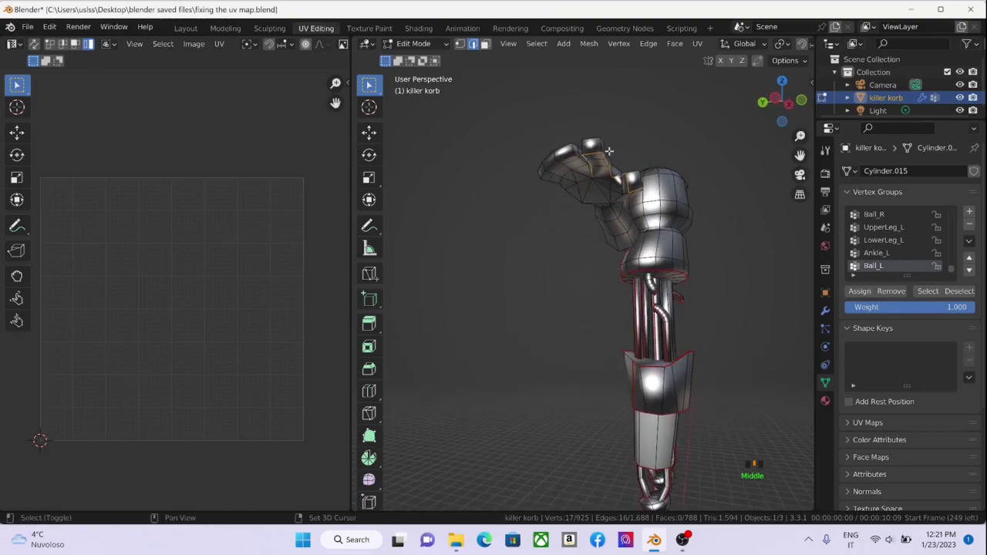
left_click(583, 159, "alt+shift")
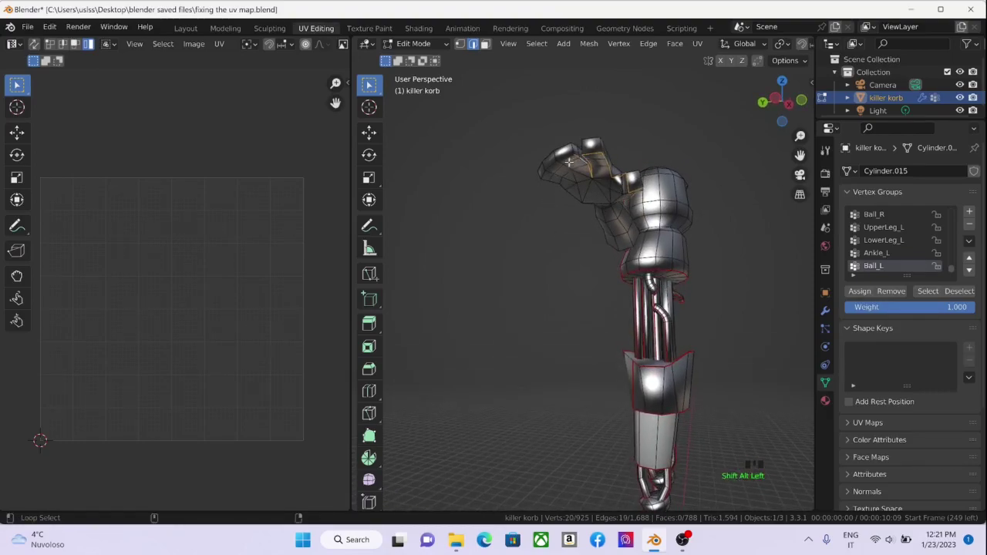
left_click(583, 159, "alt+shift")
Add the remaining edges on the outer side of the right hand, mark the selected path as a seam and deselect it.
middle_click_drag(583, 160, 650, 162)
left_click(760, 209, "alt+shift")
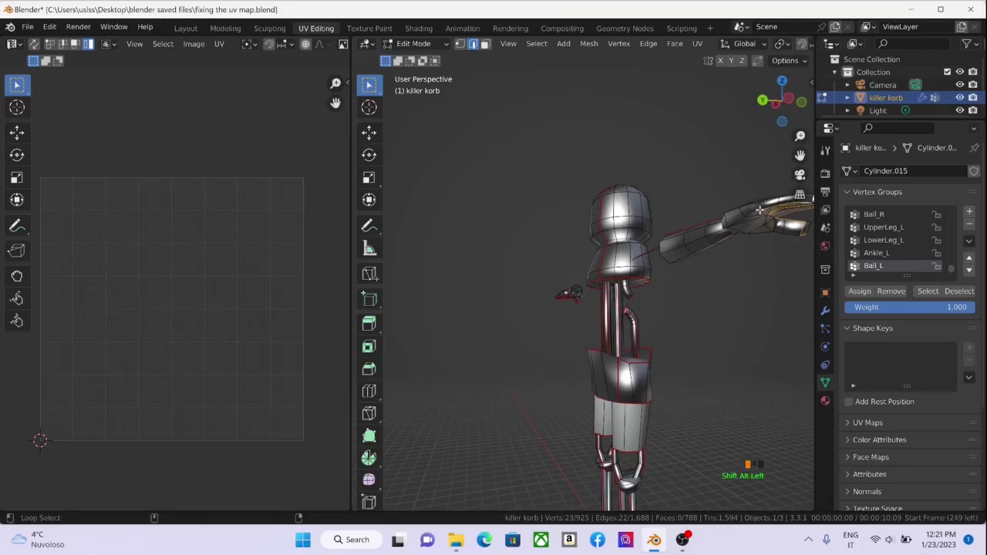
middle_click_drag(759, 208, 352, 208)
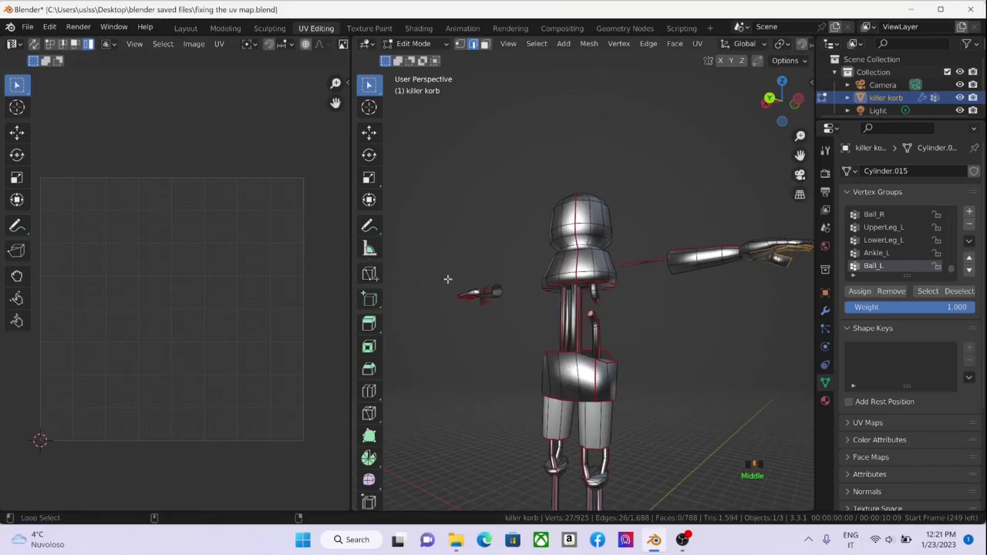
left_click(747, 253, "alt+shift")
middle_click_drag(755, 304, 604, 313)
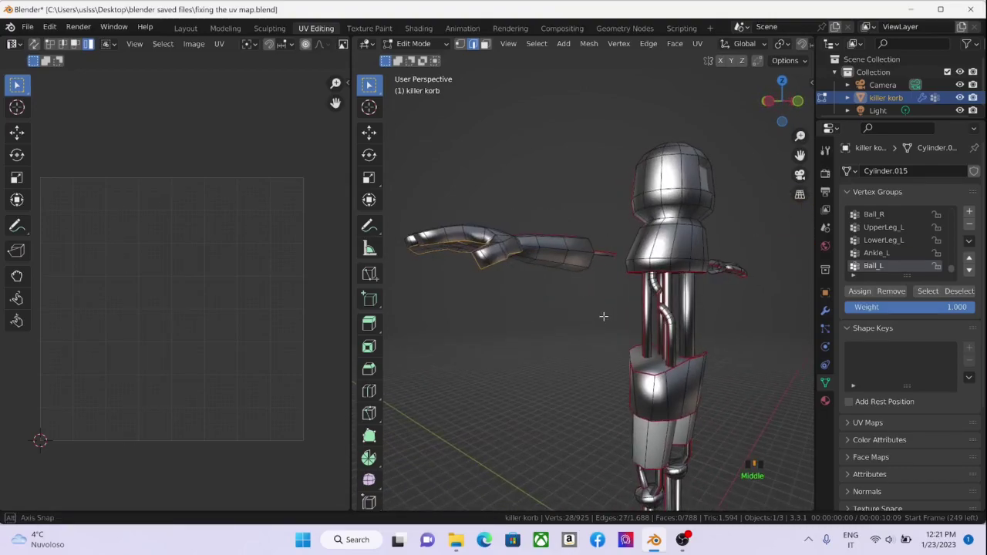
right_click(490, 259)
left_click(482, 317)
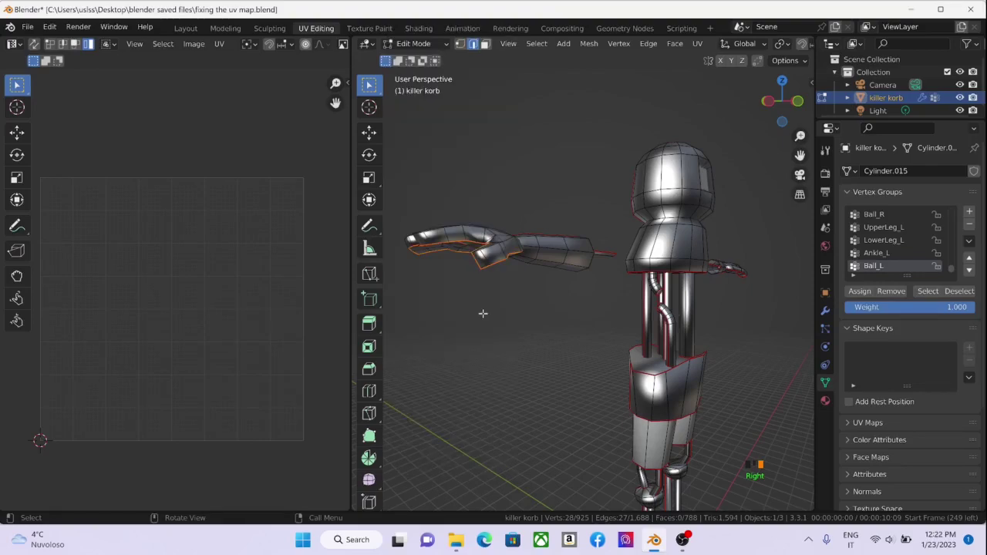
left_click(529, 321)
Reveal the hidden parts of both arms in the mesh.
middle_click_drag(578, 322, 553, 356)
scroll(710, 381, "down", 4)
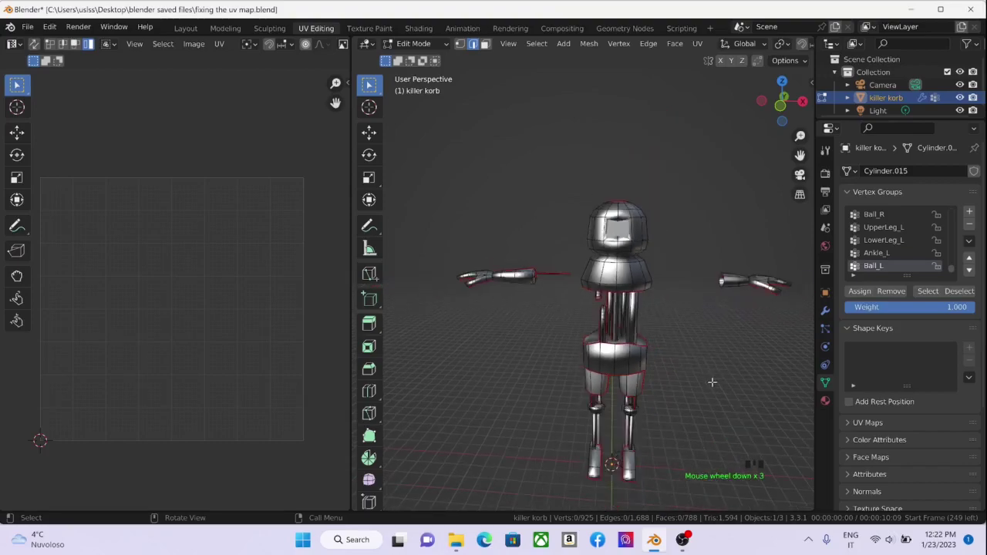
scroll(708, 381, "up", 2)
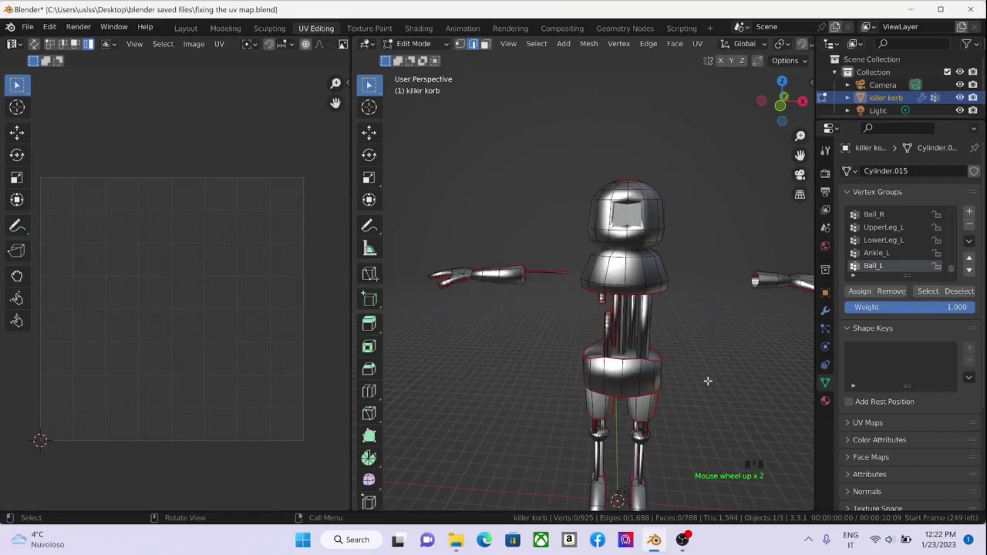
middle_click_drag(667, 363, 615, 350)
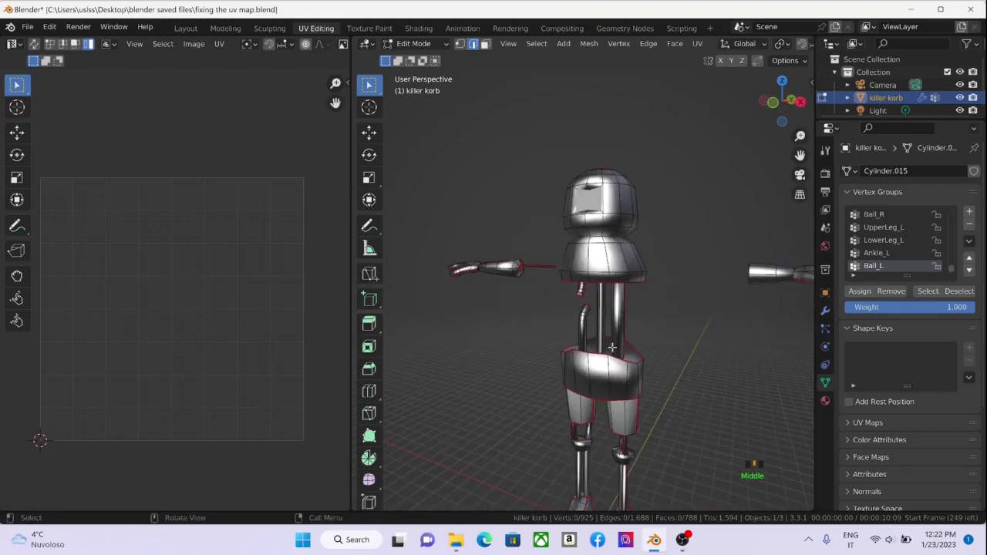
key("alt+h")
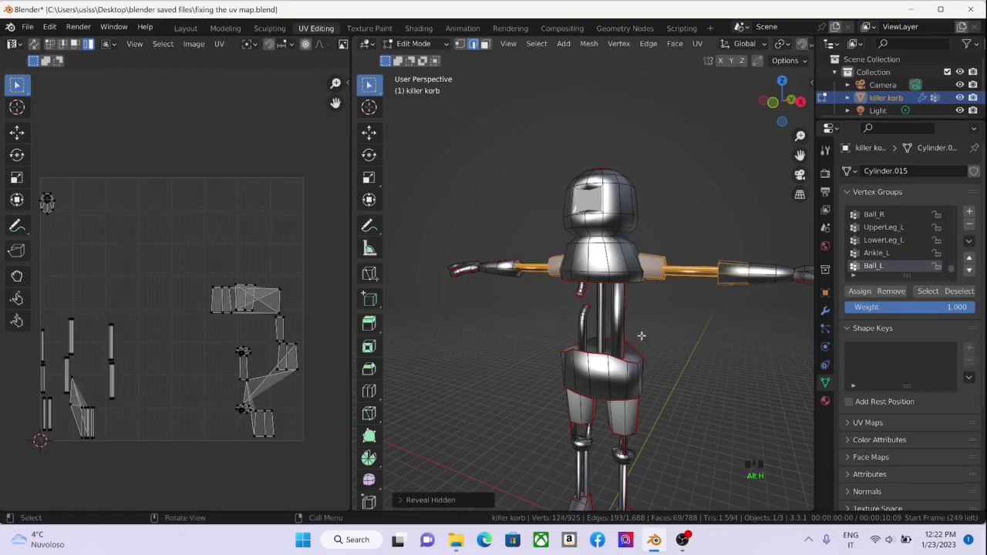
middle_click_drag(547, 239, 585, 267)
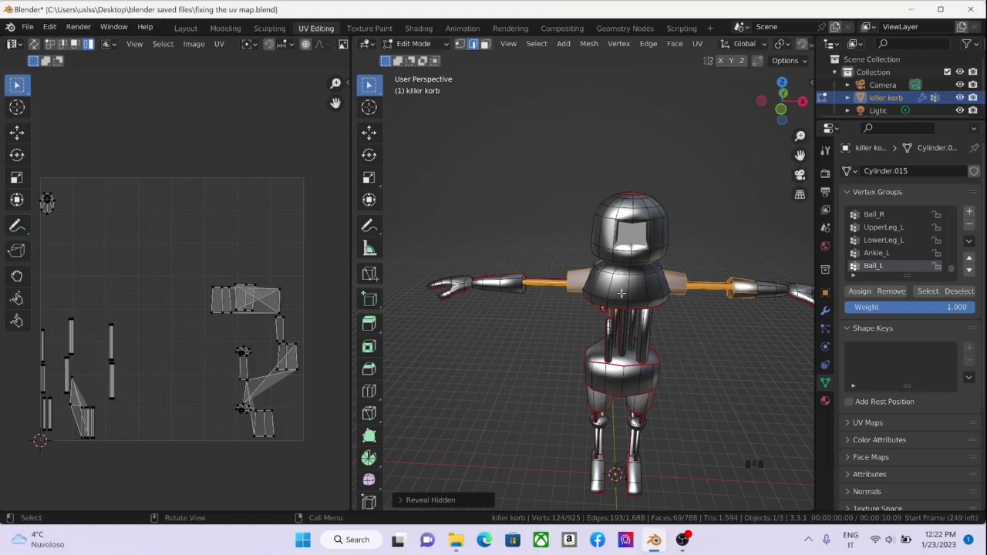
Select the whole character mesh and unwrap it along the marked seams.
key("a")
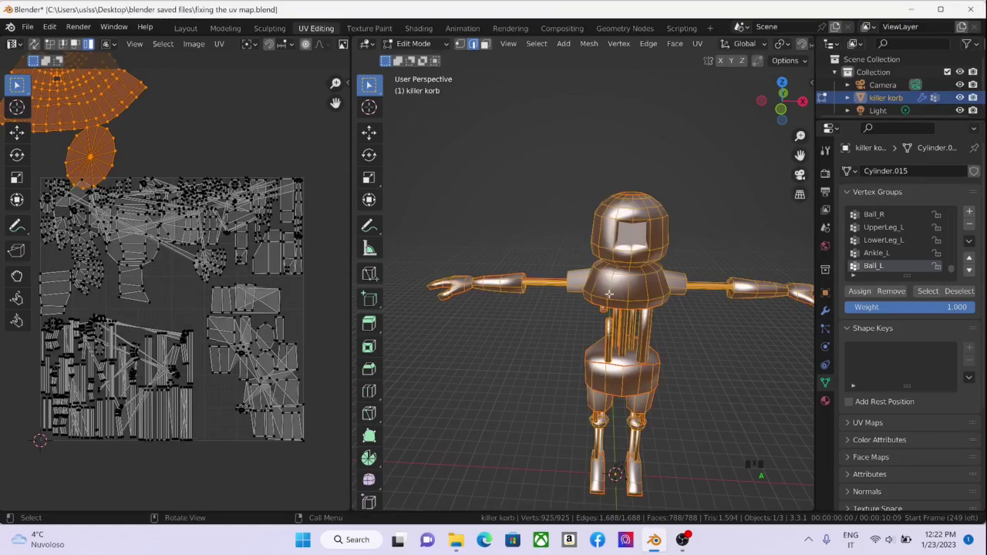
key("u")
mouse_move(602, 334)
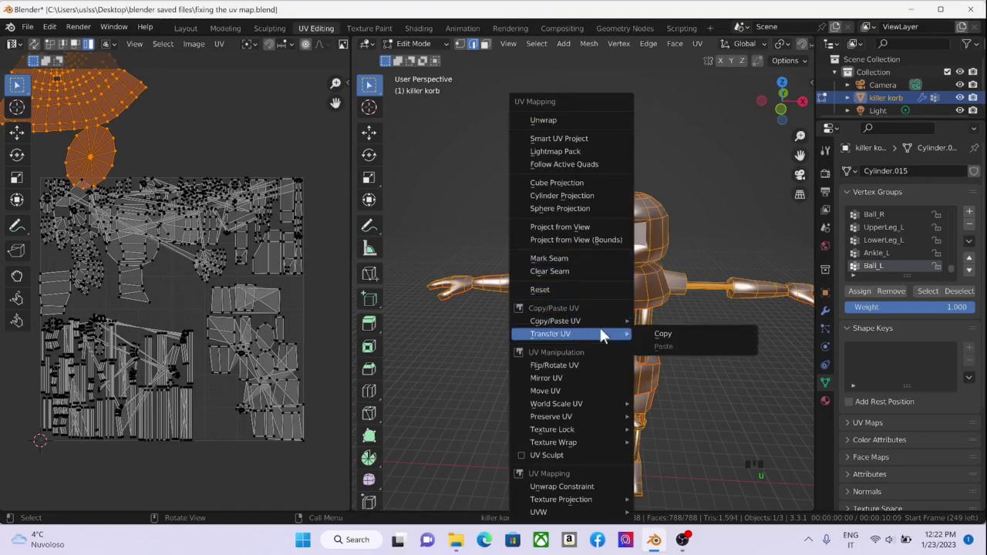
left_click(603, 120)
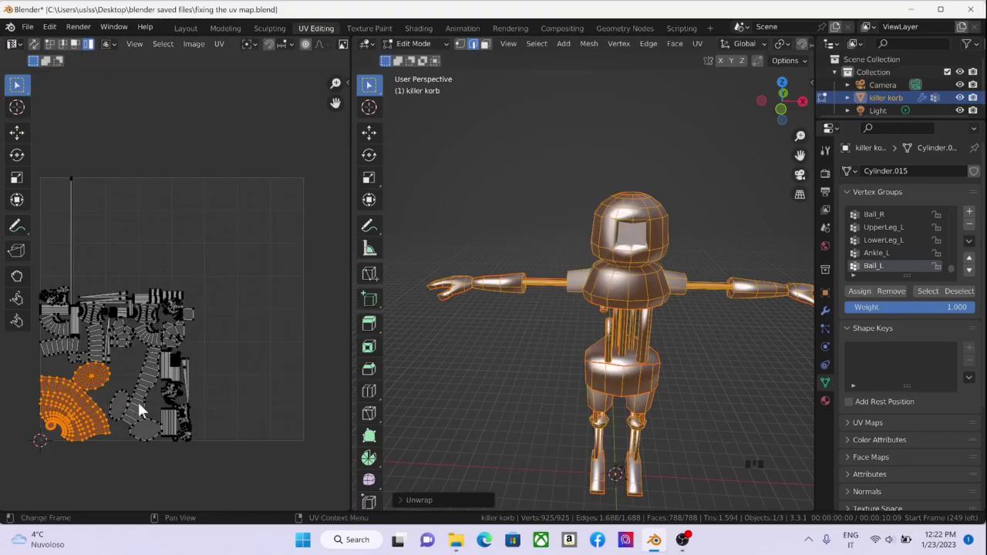
Move the long, thin vertical UV island about 0.69 in X and 0.11 in Y, away from the other islands.
middle_click_drag(203, 410, 237, 384)
left_click_drag(75, 104, 135, 198)
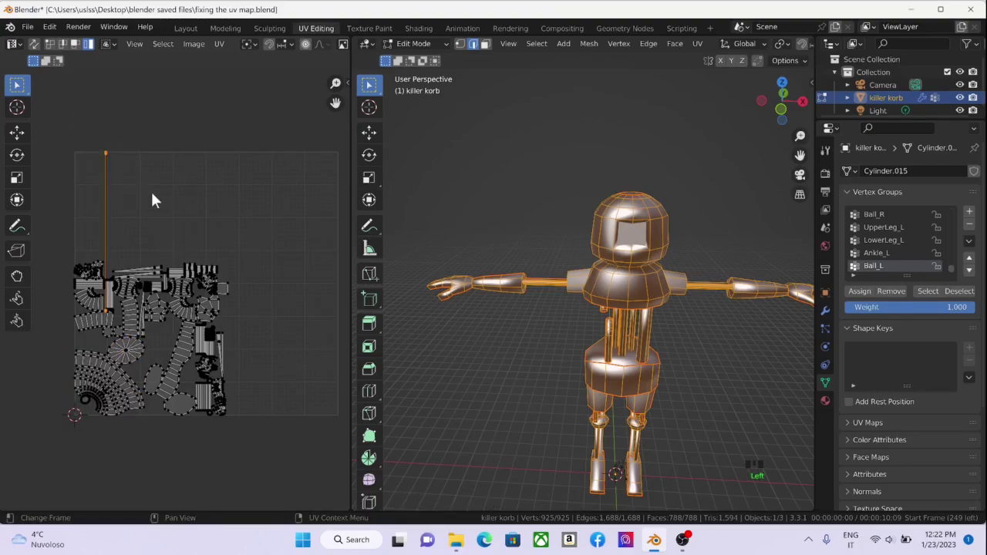
key("g")
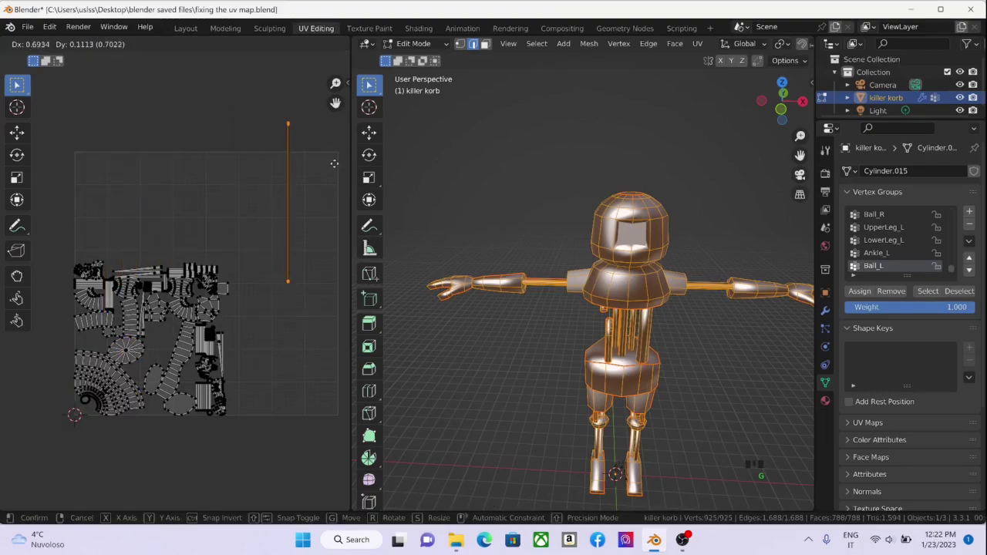
left_click(336, 166)
Enable UV sync selection and select the isolated thin island to locate its matching rod on the character's left arm.
left_click(33, 44)
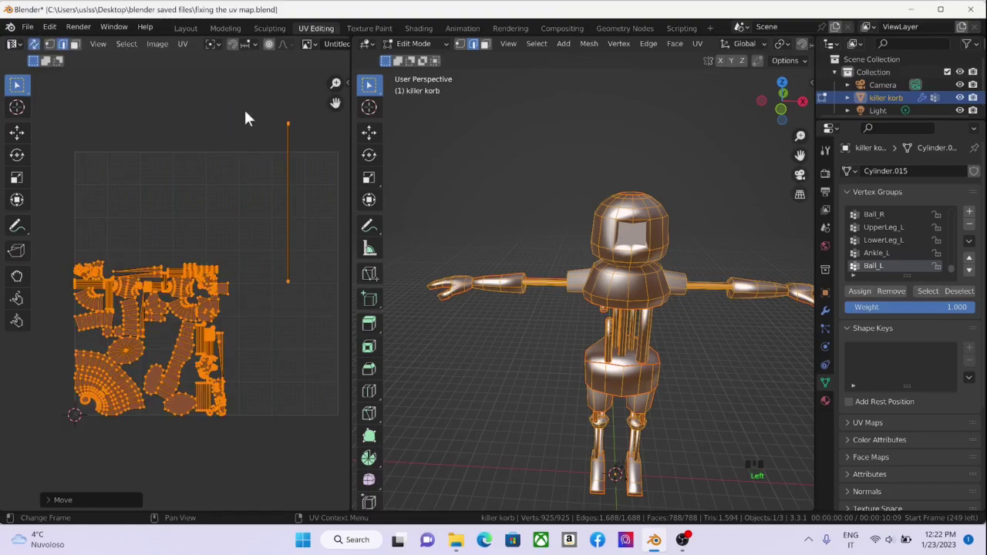
left_click_drag(244, 107, 328, 324)
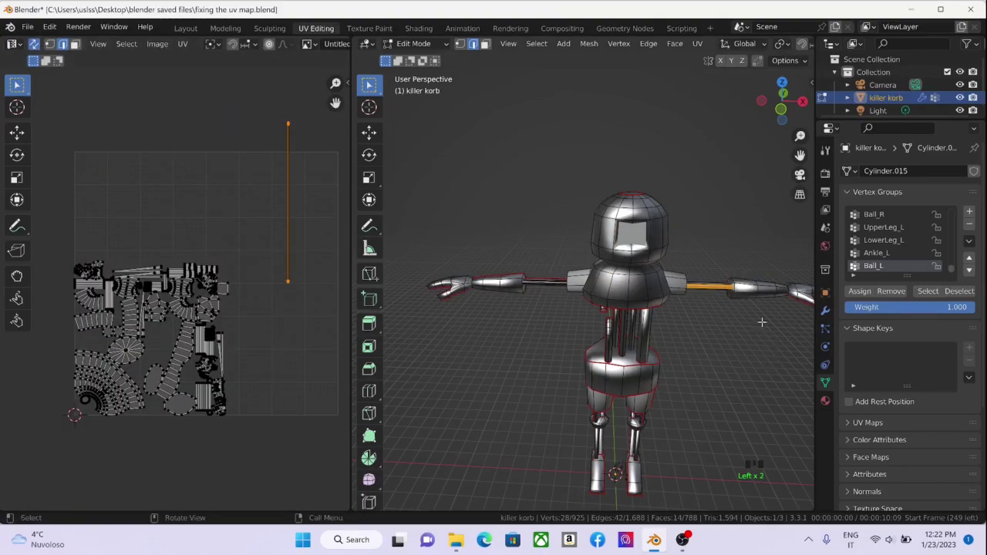
scroll(740, 309, "up", 4)
middle_click_drag(735, 342, 526, 322, "shift")
Mark one lengthwise edge of the thin rod in the character's left upper arm as a seam.
left_click(593, 273)
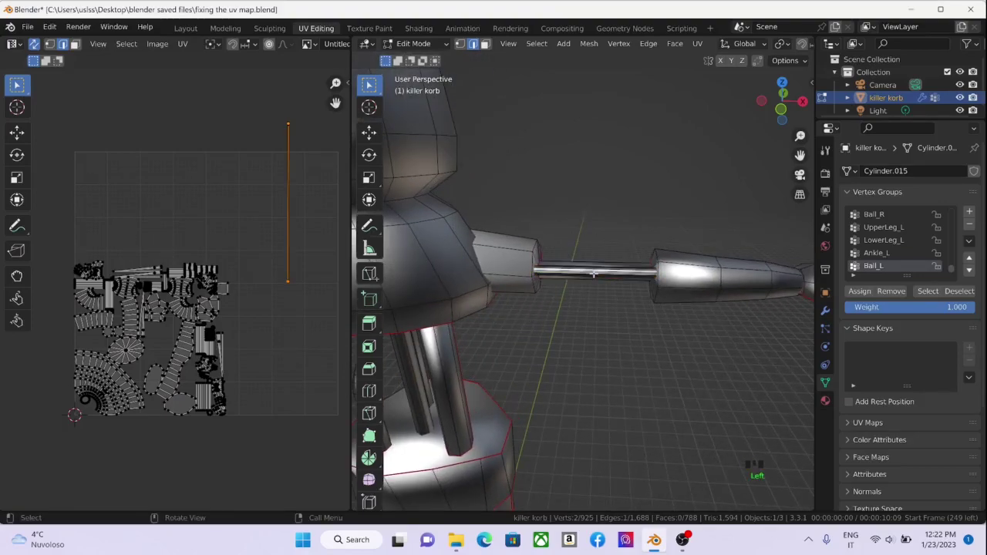
scroll(608, 283, "up", 3)
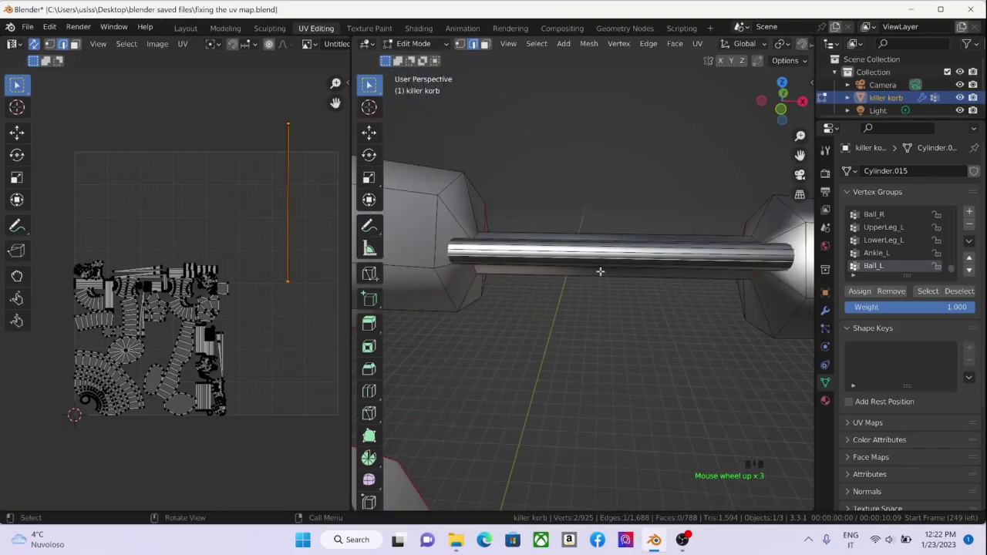
right_click(608, 257)
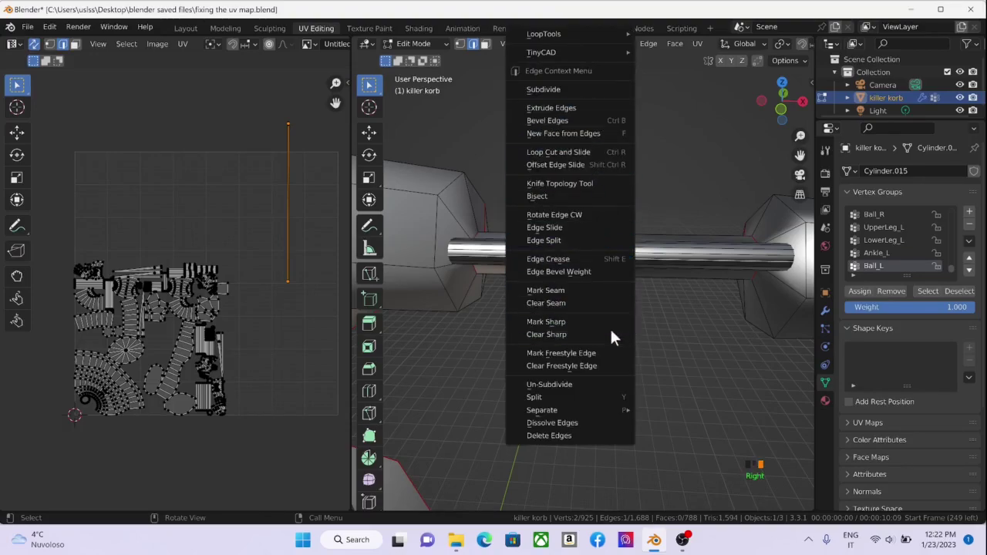
left_click(620, 289)
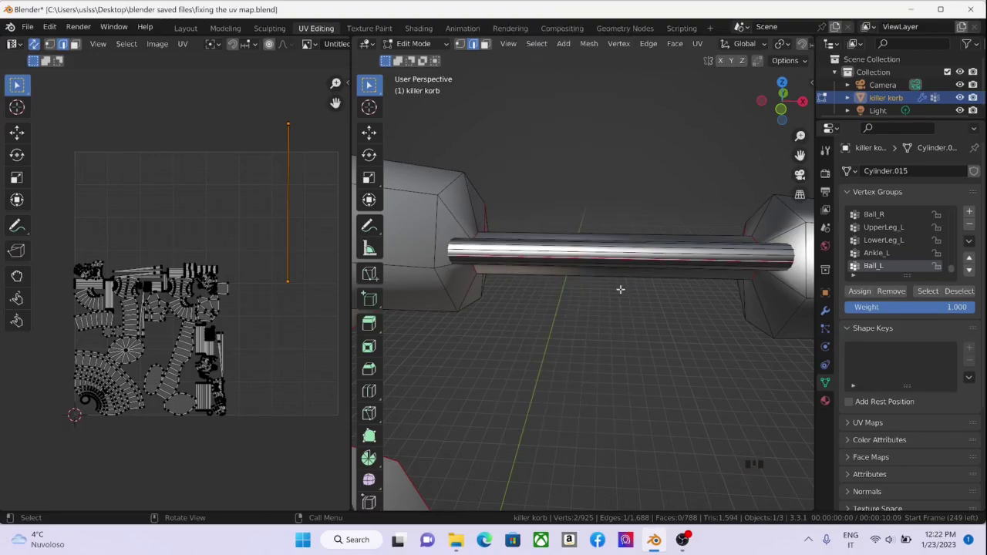
Select the rod's whole UV island and unwrap it again along its new lengthwise seam.
middle_click(629, 251)
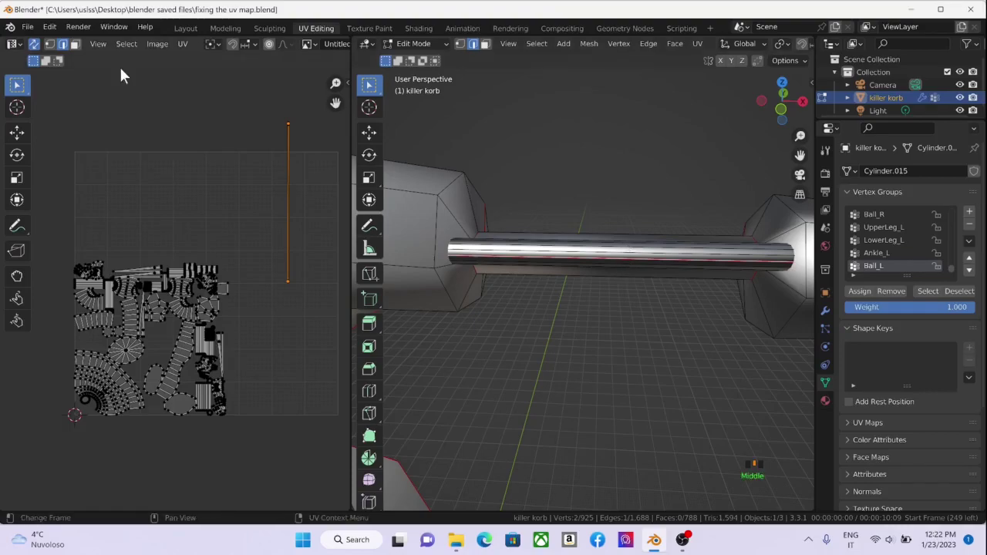
left_click_drag(225, 94, 322, 281)
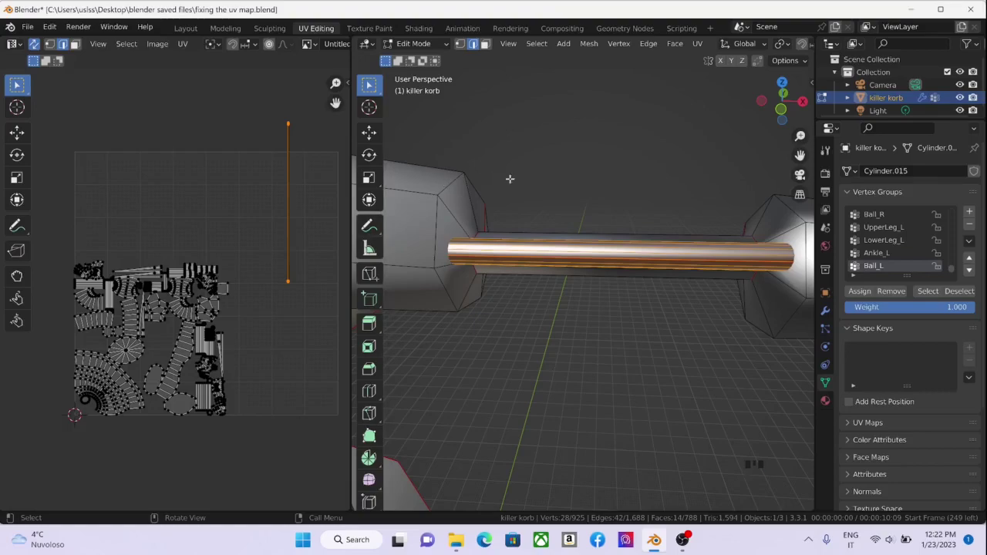
key("u")
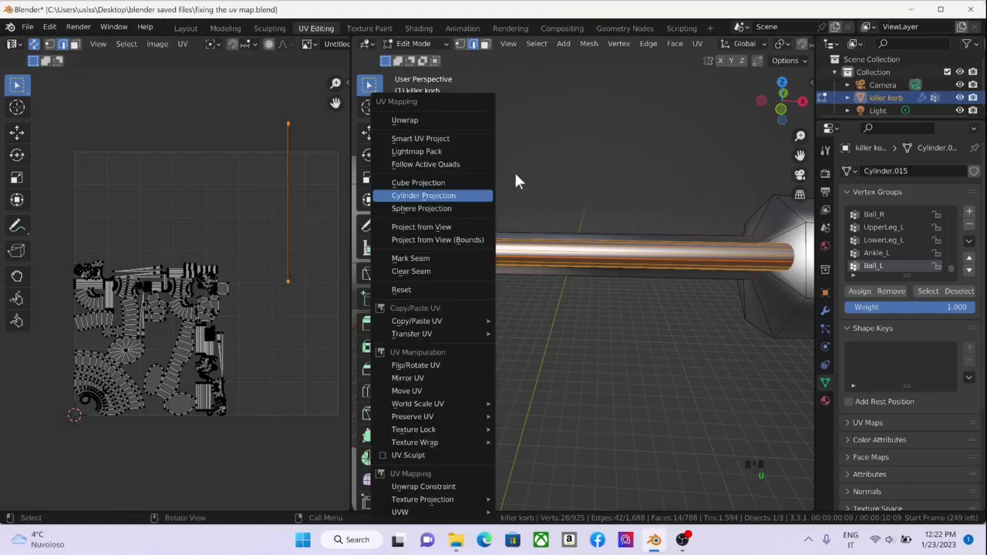
left_click(433, 120)
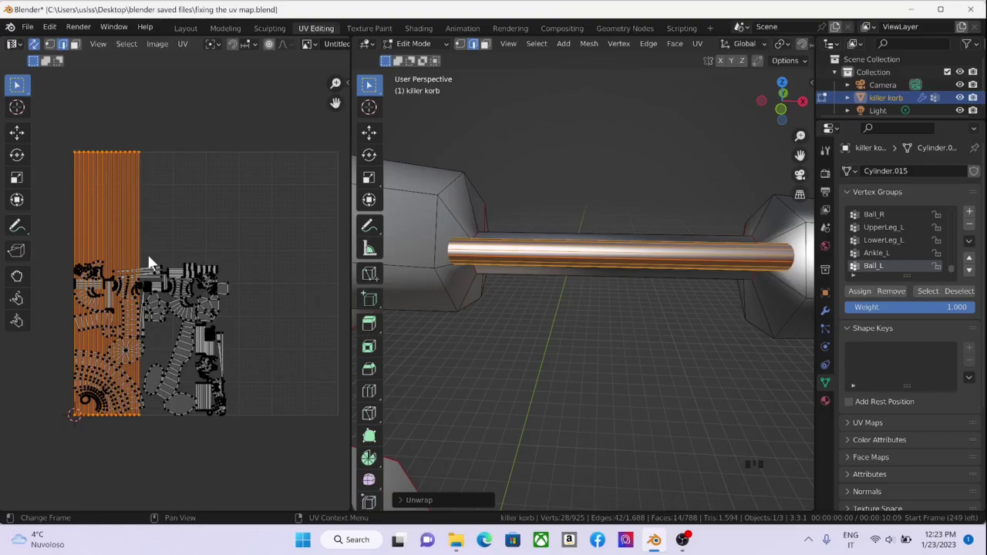
Scale the newly unwrapped arm rod's UV island down to about 0.3 and place it in the empty space beside the other islands.
key("g")
left_click(316, 252)
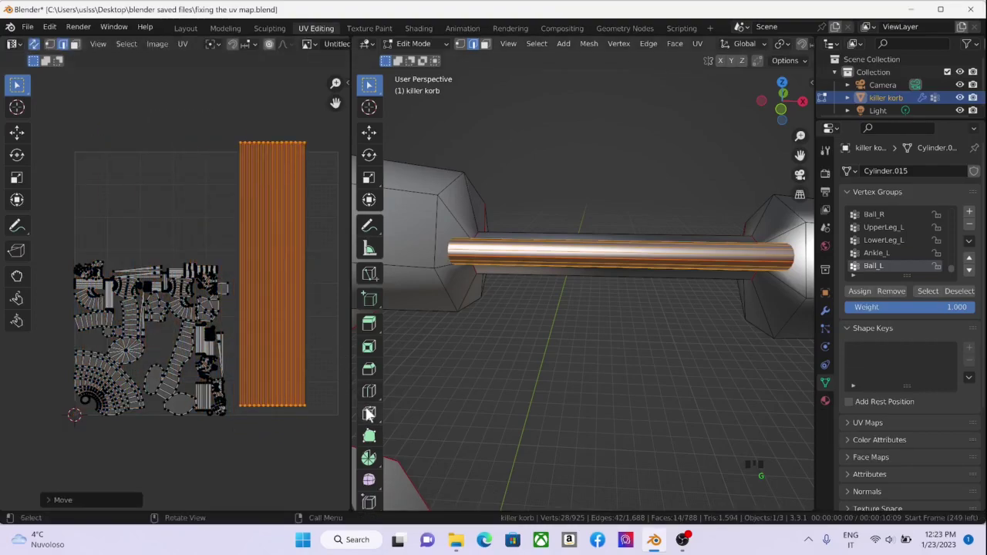
key("s")
key("s")
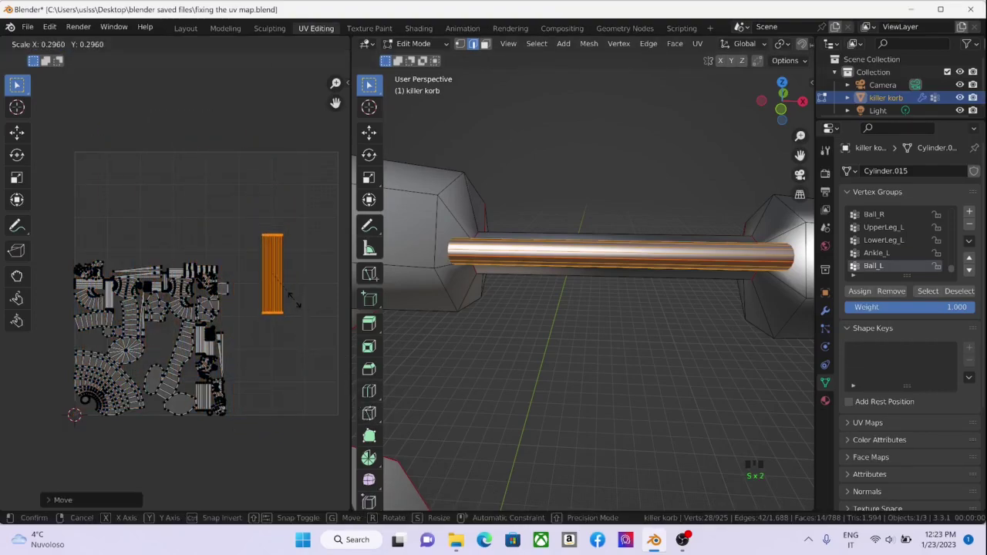
left_click(295, 302)
key("g")
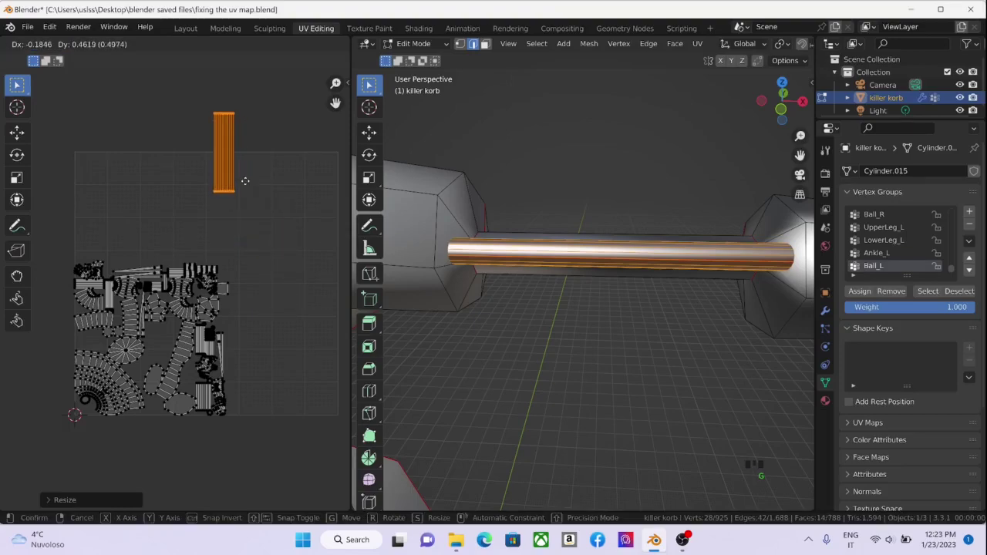
left_click(294, 383)
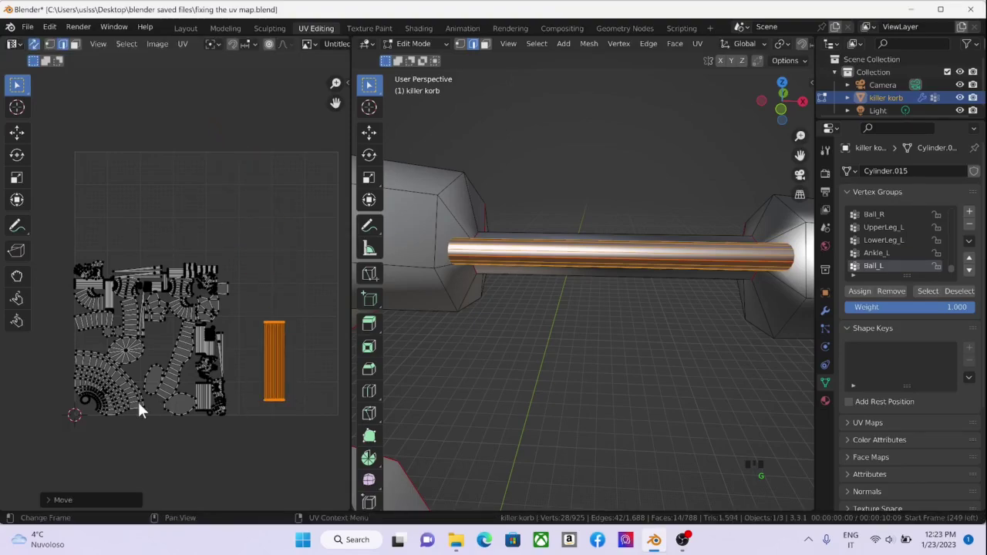
Select the thin tapering vertical island near the middle of the UV layout and locate its rod on the character's left lower leg.
scroll(139, 409, "up", 3)
middle_click_drag(139, 409, 191, 259)
scroll(189, 262, "down", 1)
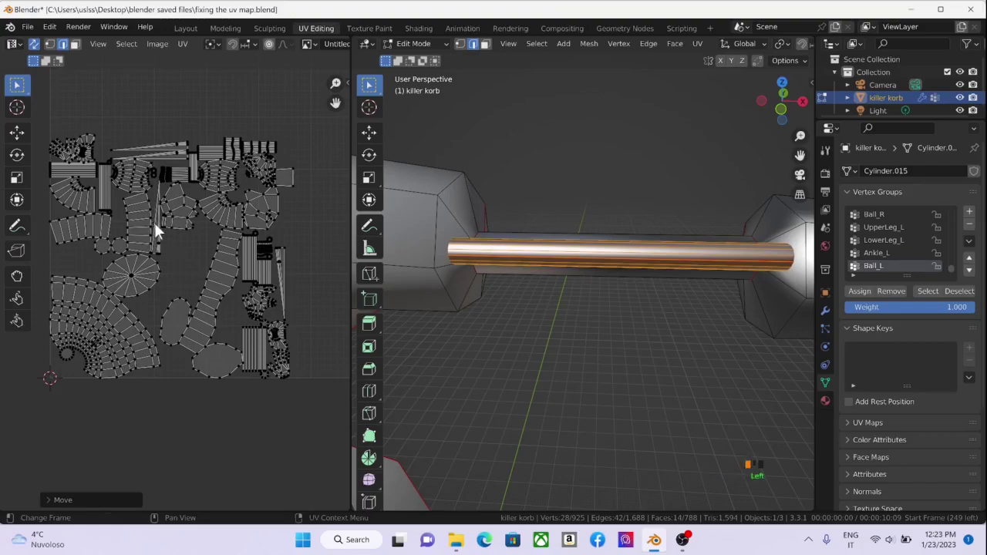
left_click(162, 252)
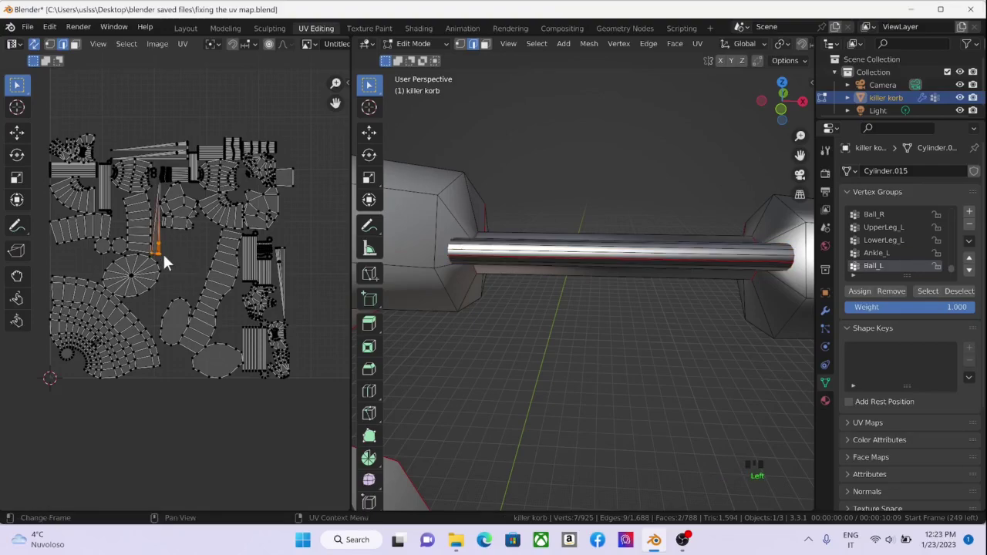
scroll(609, 293, "down", 6)
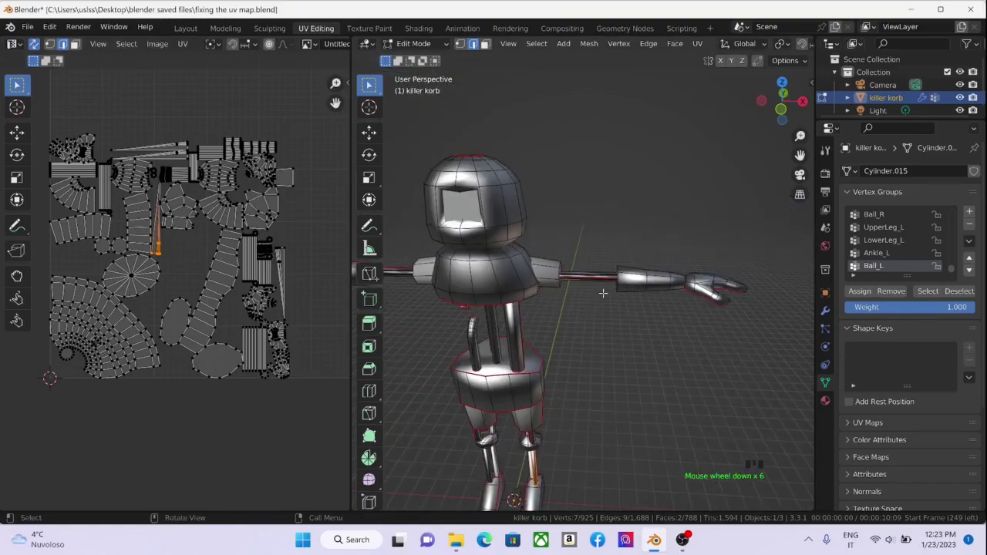
middle_click_drag(591, 291, 575, 340)
scroll(473, 479, "up", 3)
middle_click_drag(571, 347, 514, 331)
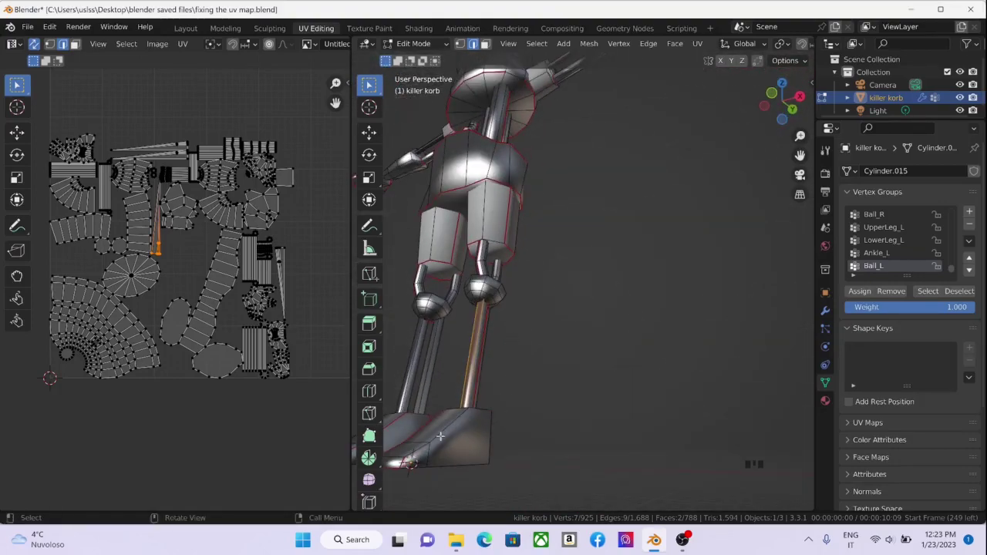
Switch to face selection and hide the left foot's face beneath the lower-leg rods.
left_click(468, 451)
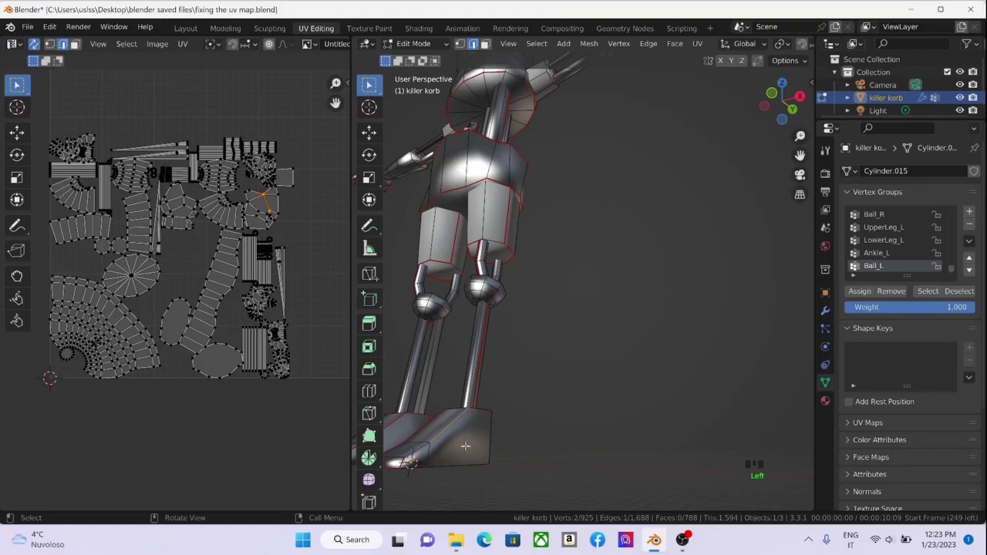
key("3")
left_click(466, 455)
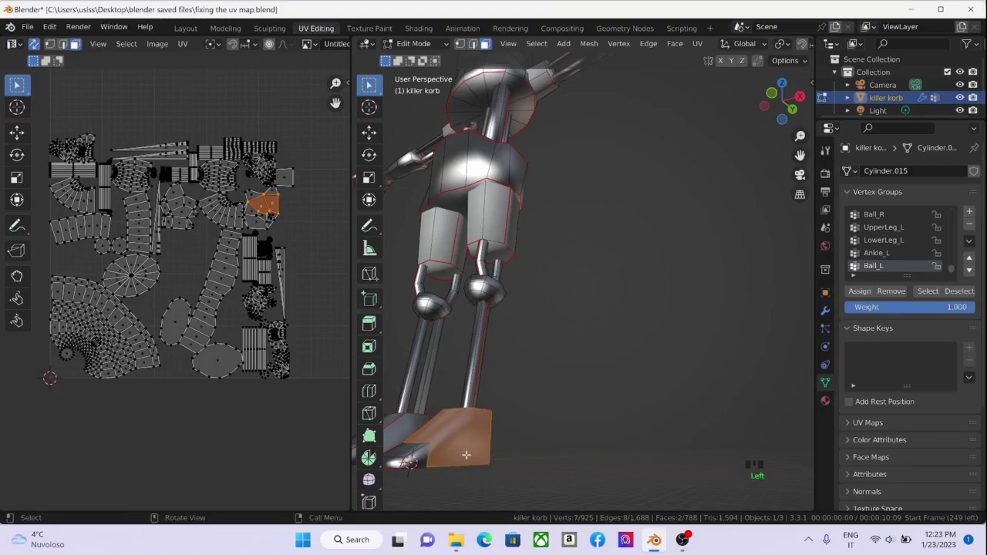
key("h")
Hide the outer faces of the left knee ball to expose the rod ends inside it.
middle_click_drag(466, 455, 483, 385)
middle_click_drag(480, 305, 788, 366)
scroll(494, 385, "up", 5)
middle_click_drag(494, 385, 476, 409)
scroll(475, 410, "up", 3)
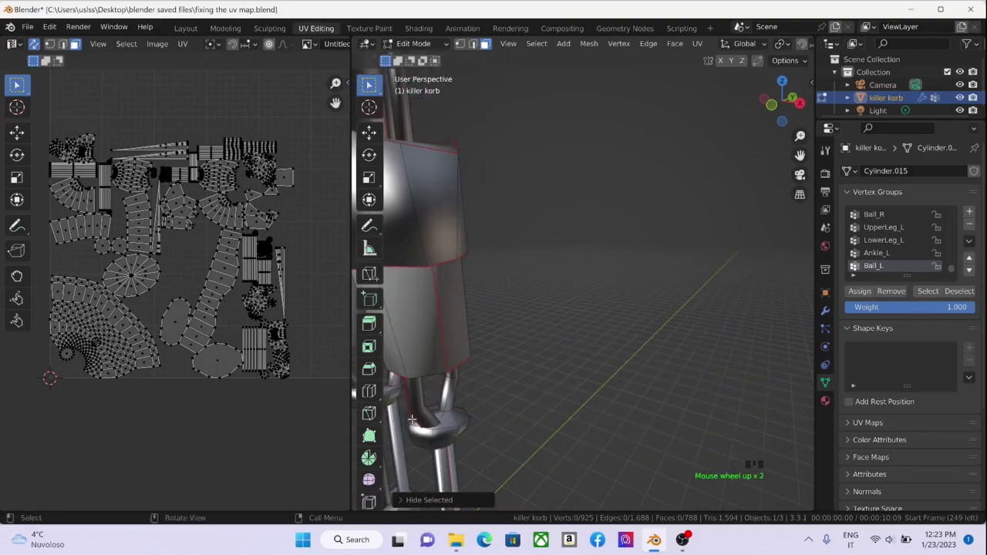
left_click_drag(427, 415, 458, 434)
key("h")
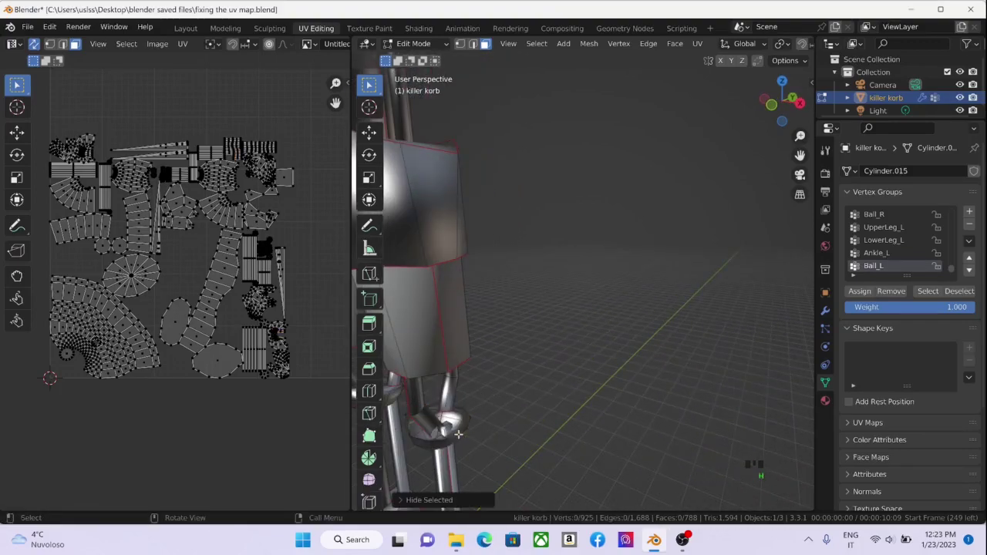
Delete the end-cap face of the exposed lower-leg rod inside the left knee.
left_click(455, 434)
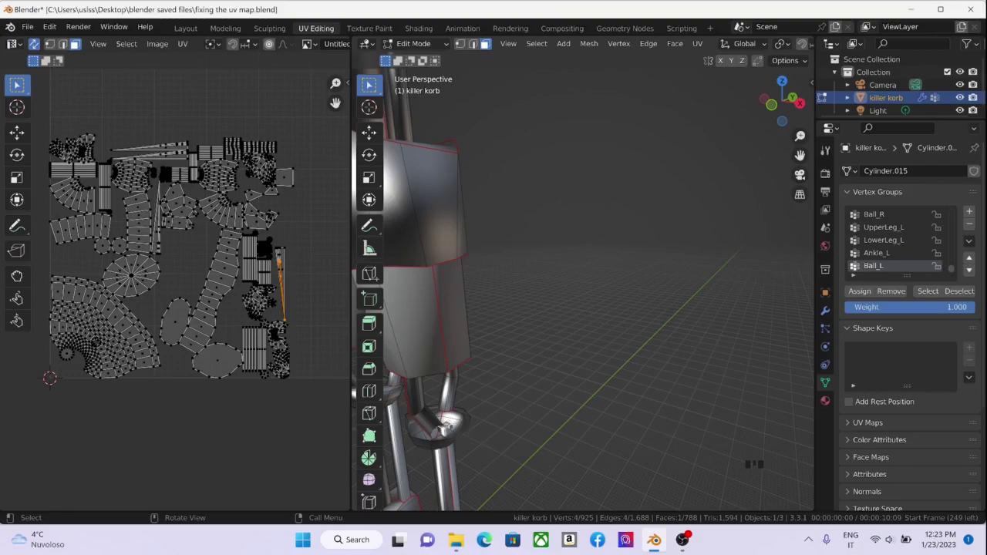
key("x")
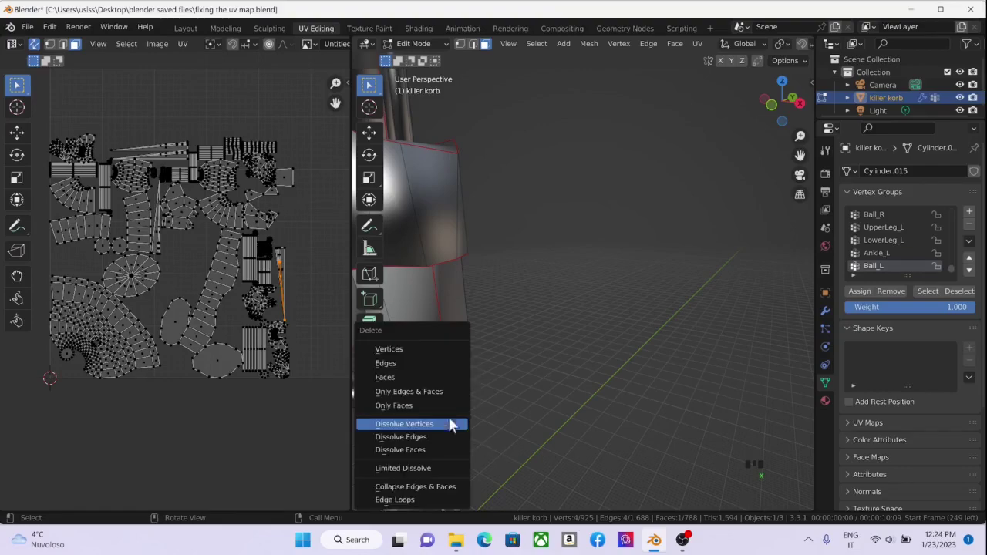
left_click(447, 373)
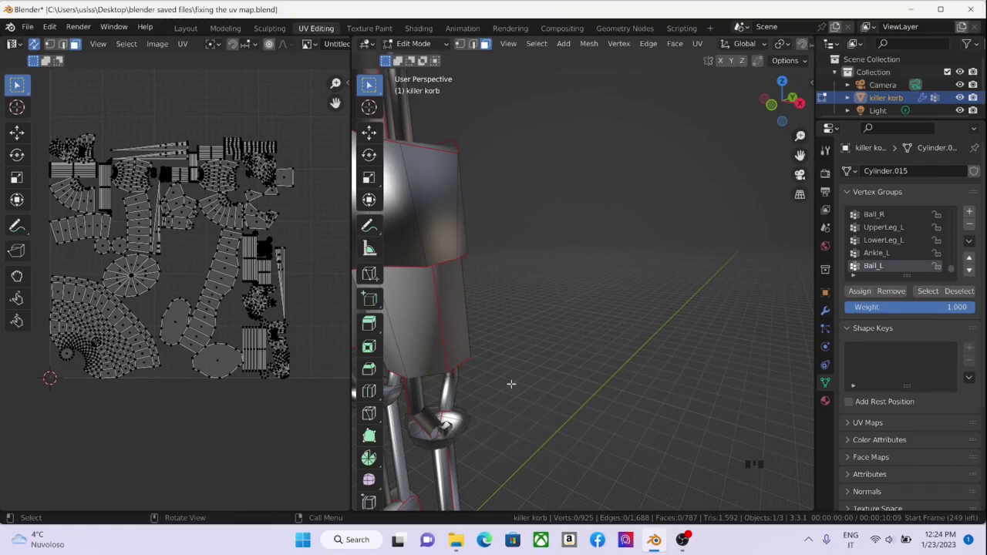
Delete the end-cap face of the second lower-leg rod inside the left knee.
scroll(509, 383, "down", 3)
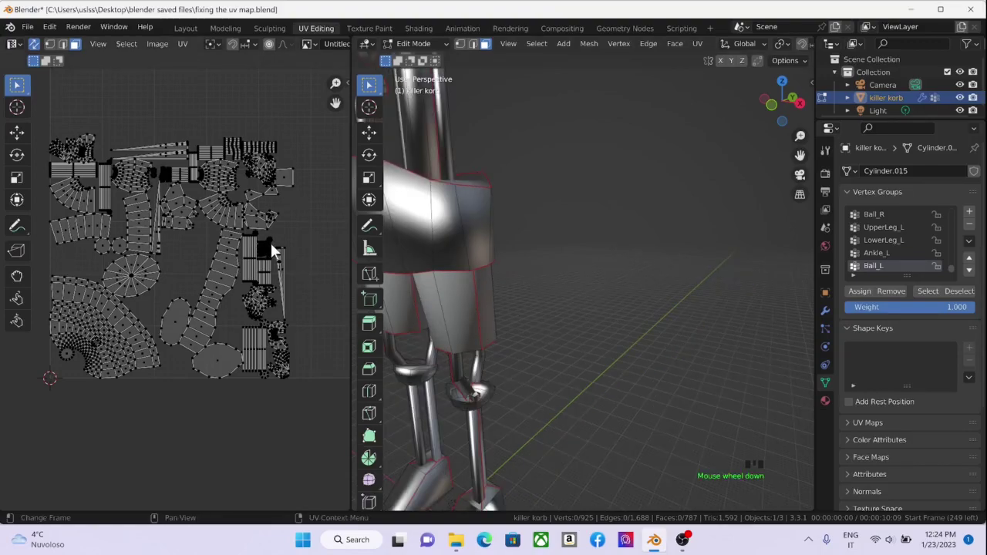
middle_click_drag(493, 385, 475, 419)
left_click_drag(465, 414, 517, 441)
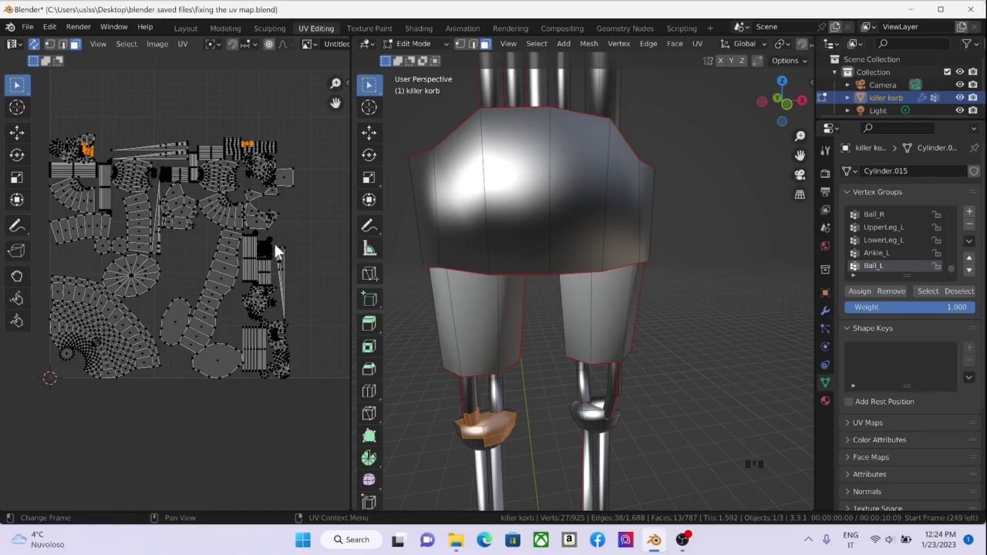
left_click(283, 286)
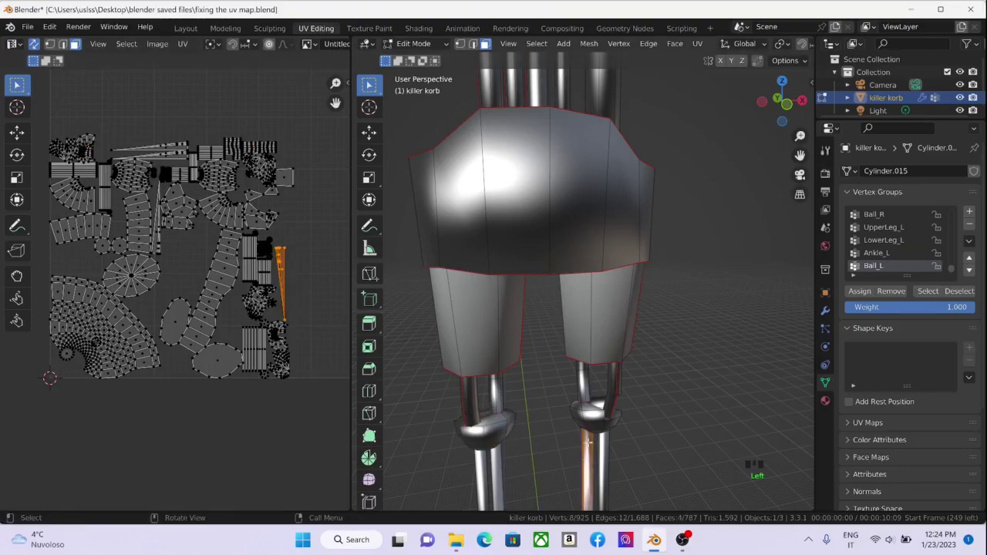
middle_click_drag(603, 419, 456, 394)
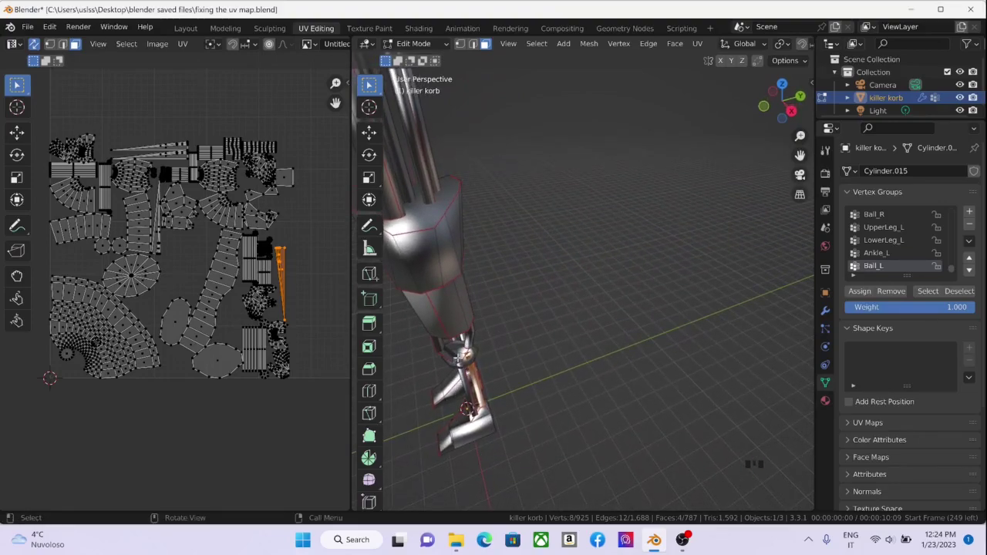
left_click(458, 362)
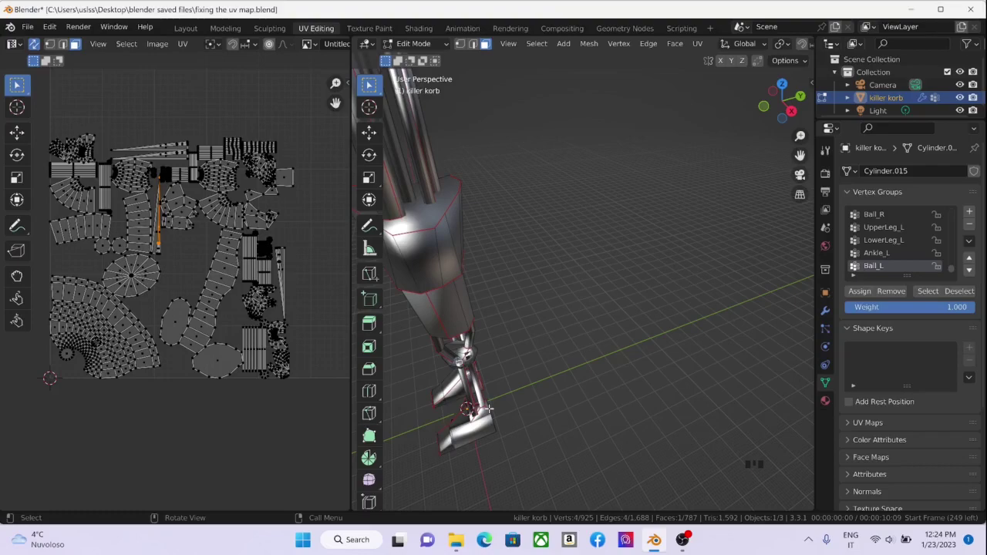
key("x")
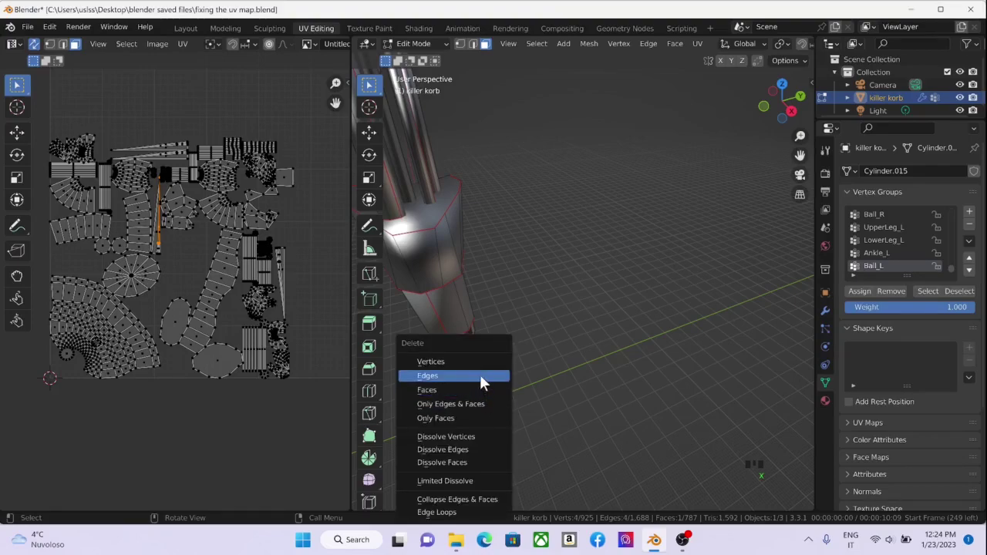
left_click(480, 388)
Locate the two tapering islands near the layout's upper edge on the right lower leg and hide the right knee ball's outer faces.
middle_click_drag(480, 387, 560, 371)
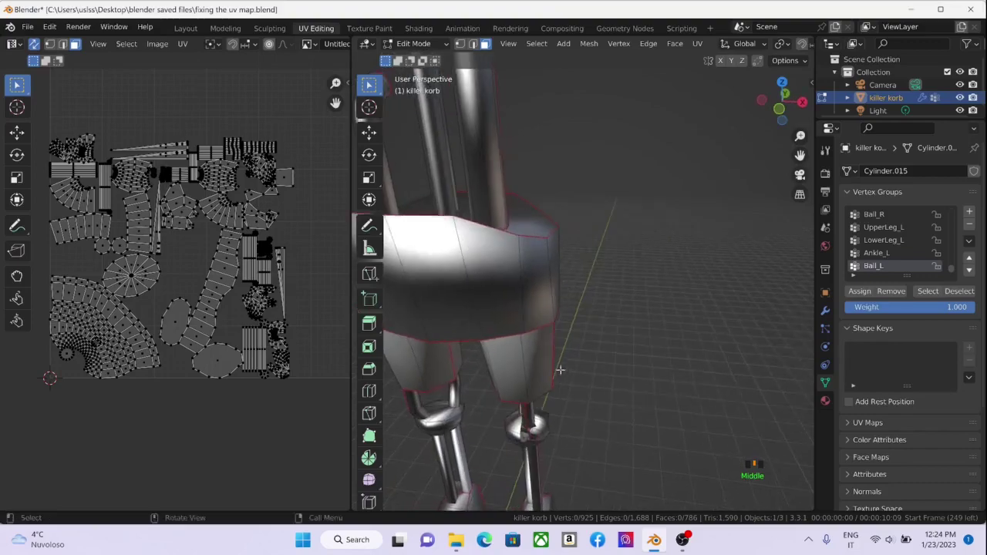
left_click(188, 151)
middle_click_drag(402, 296, 529, 419)
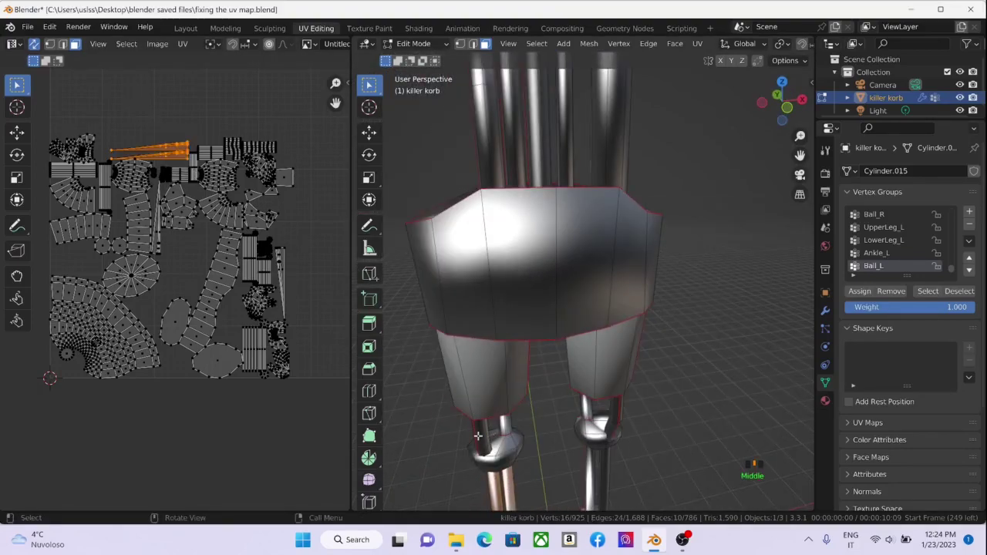
left_click_drag(468, 432, 521, 465)
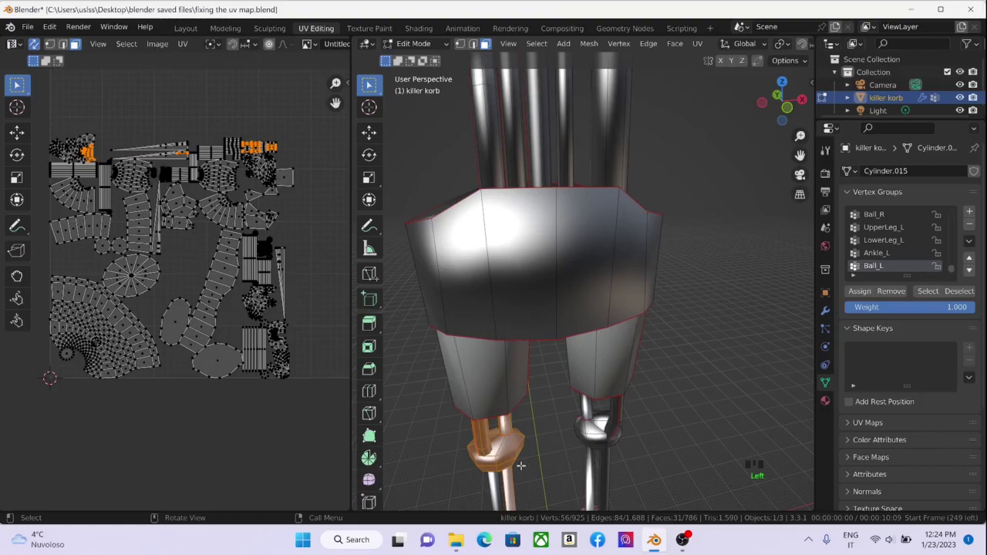
left_click(464, 426)
left_click_drag(463, 425, 510, 465)
Delete the end-cap faces of both lower-leg rods inside the right knee.
left_click(504, 446)
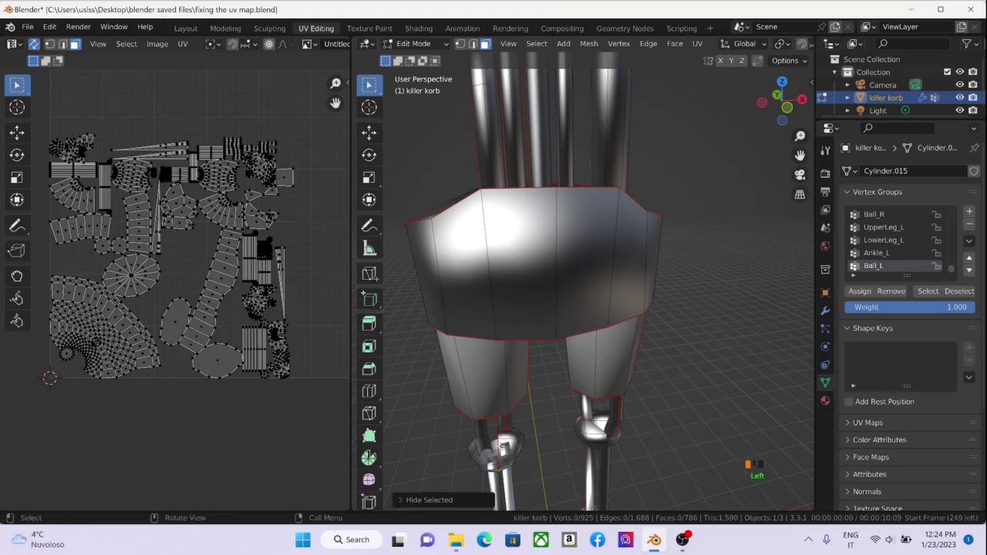
left_click(492, 461, "shift")
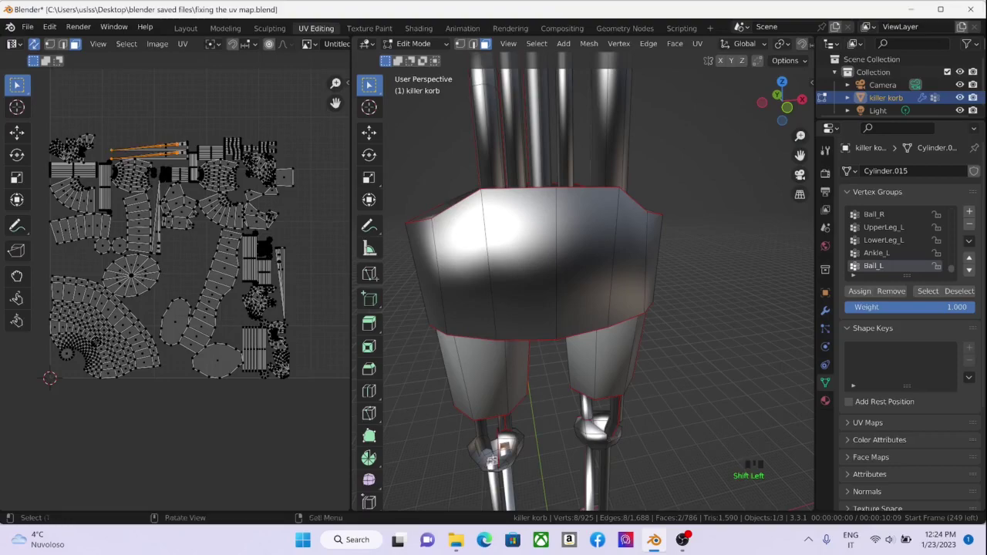
key("x")
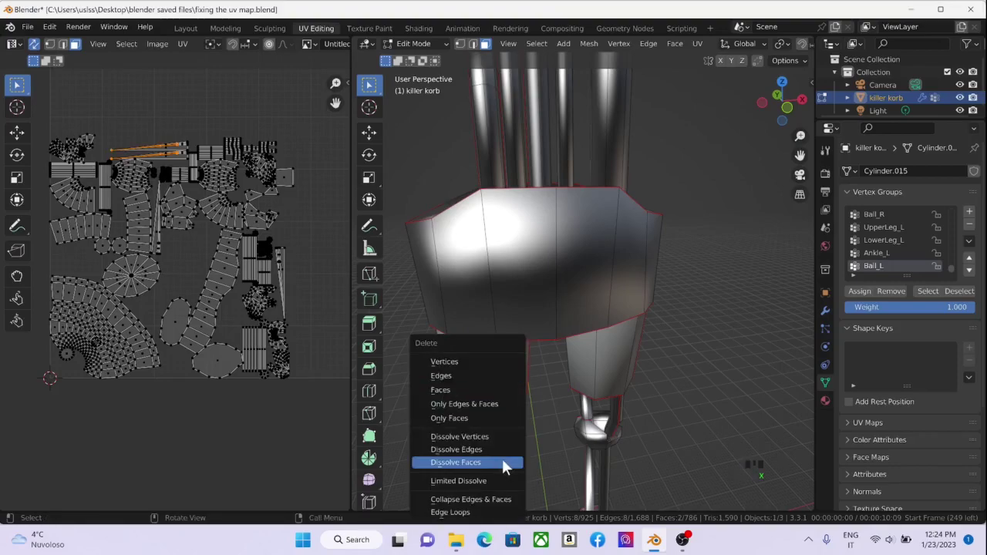
left_click(496, 390)
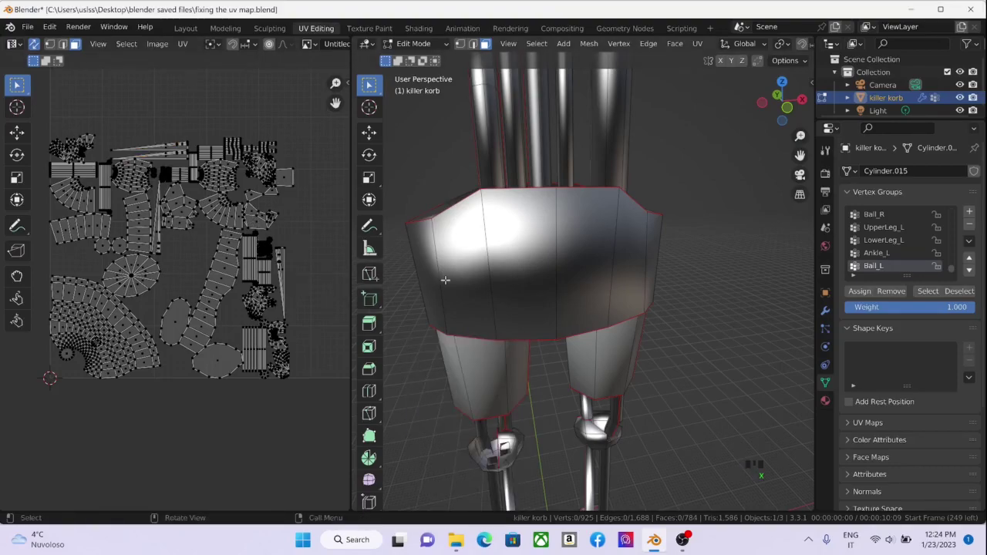
Select the tapering island of the left lower-leg rod at the layout's outer edge and unwrap it again.
scroll(566, 307, "down", 4)
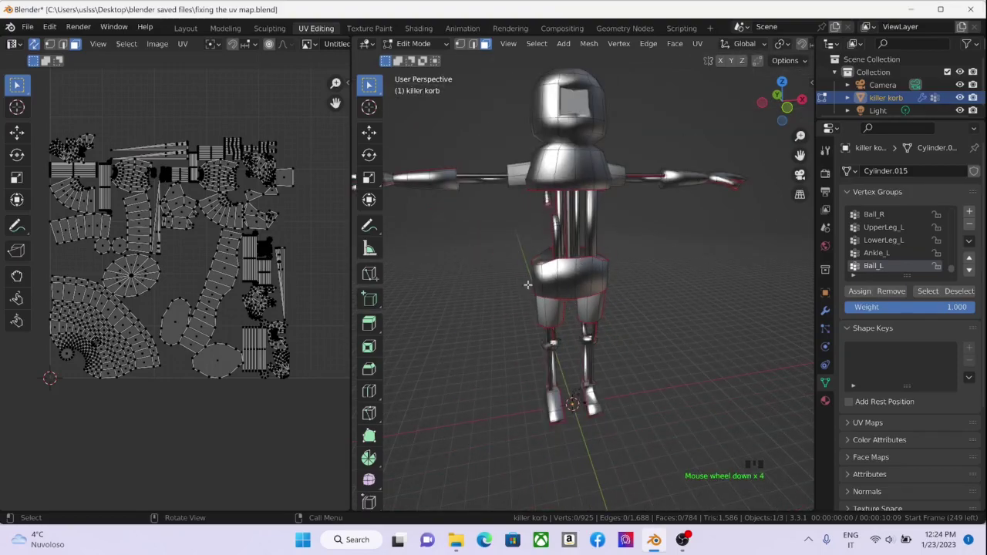
left_click_drag(275, 243, 299, 323)
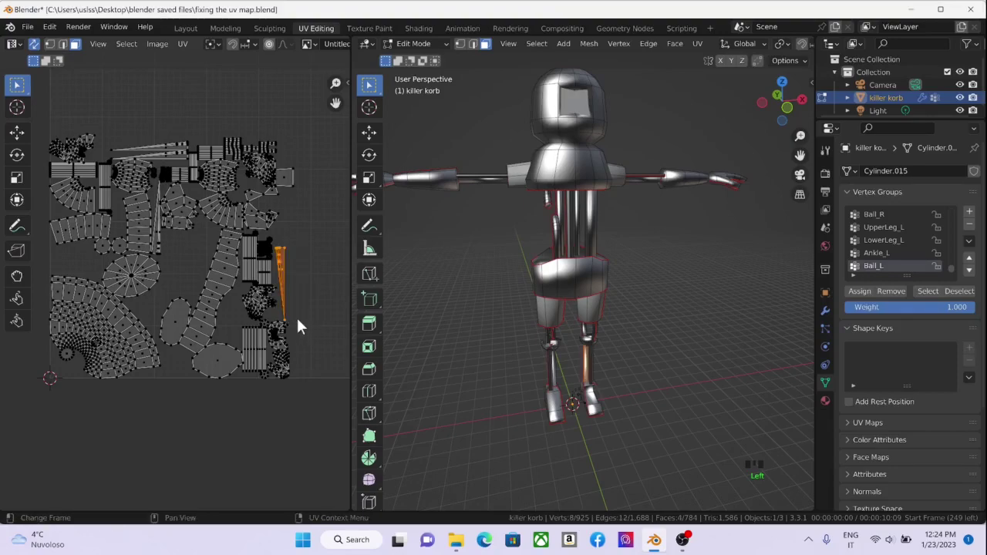
key("u")
left_click(303, 291)
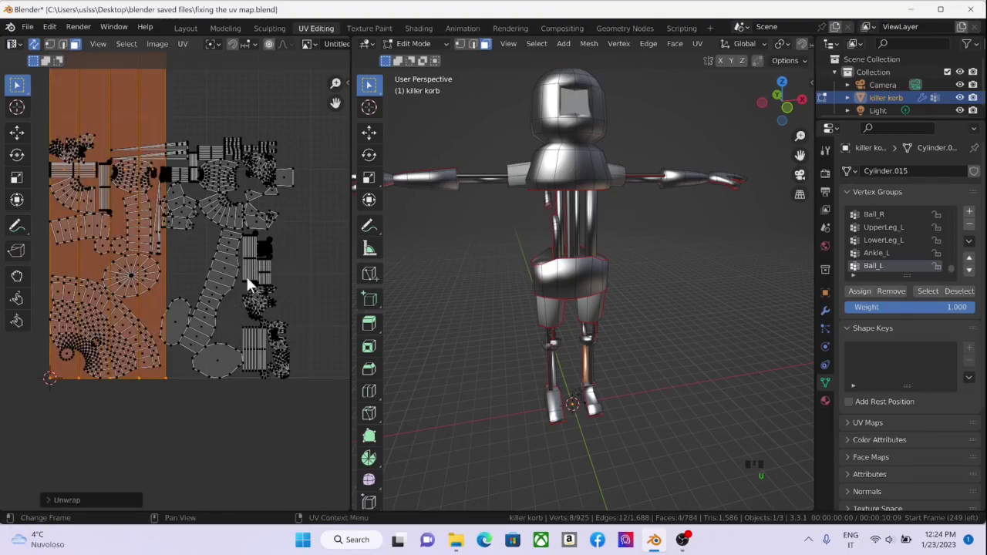
Shrink the unwrapped leg rod's UV island and place it in the empty space beside the other islands.
key("s")
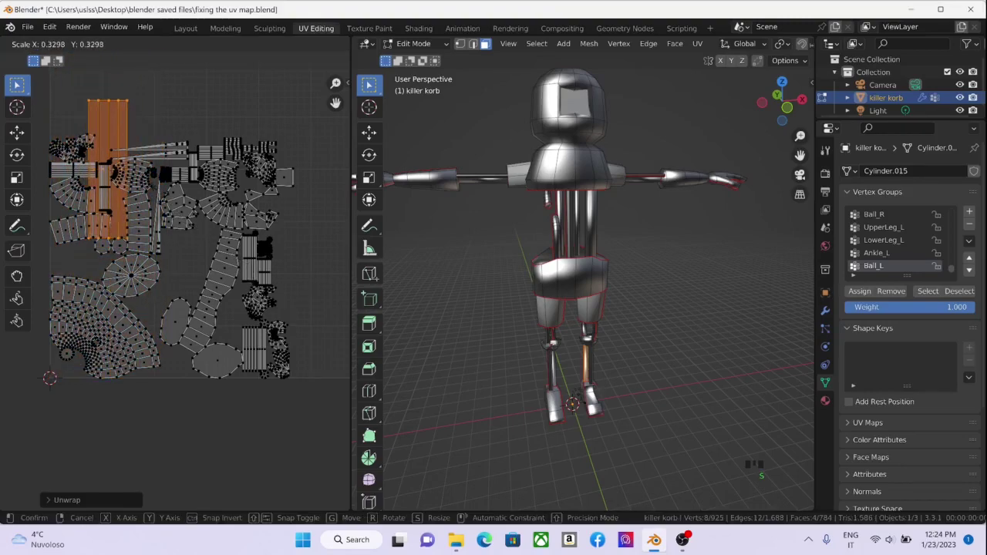
left_click(152, 179)
key("g")
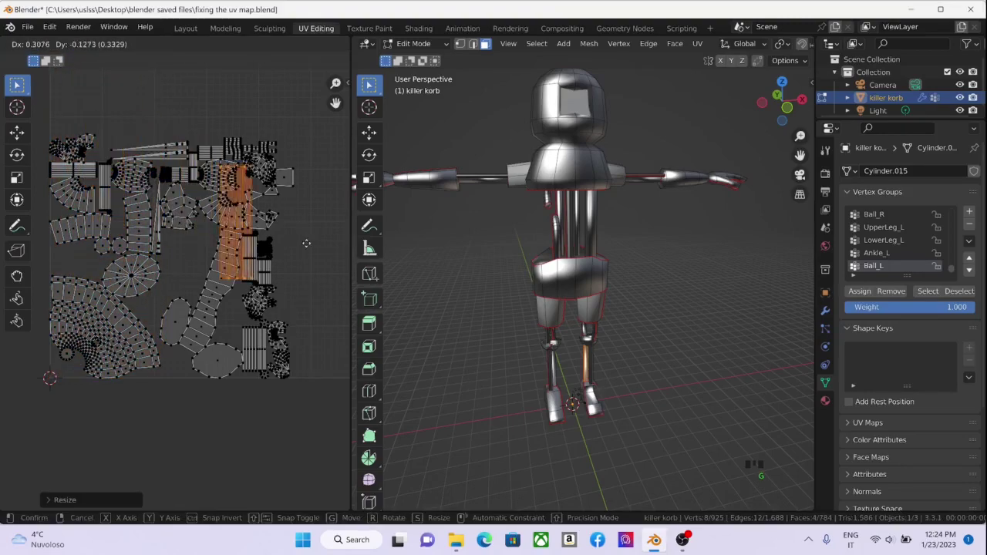
left_click(32, 299)
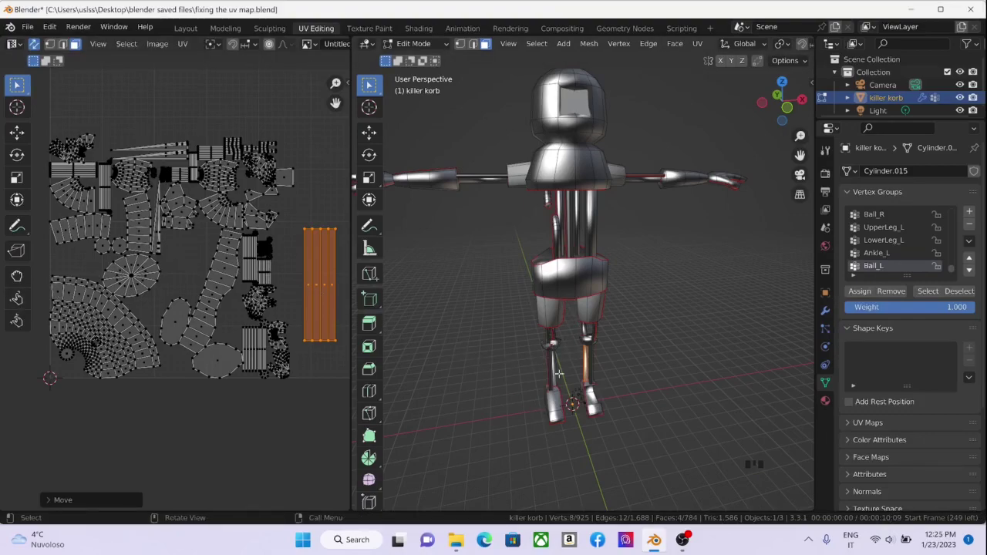
Select all visible faces of the character and unwrap them again.
key("a")
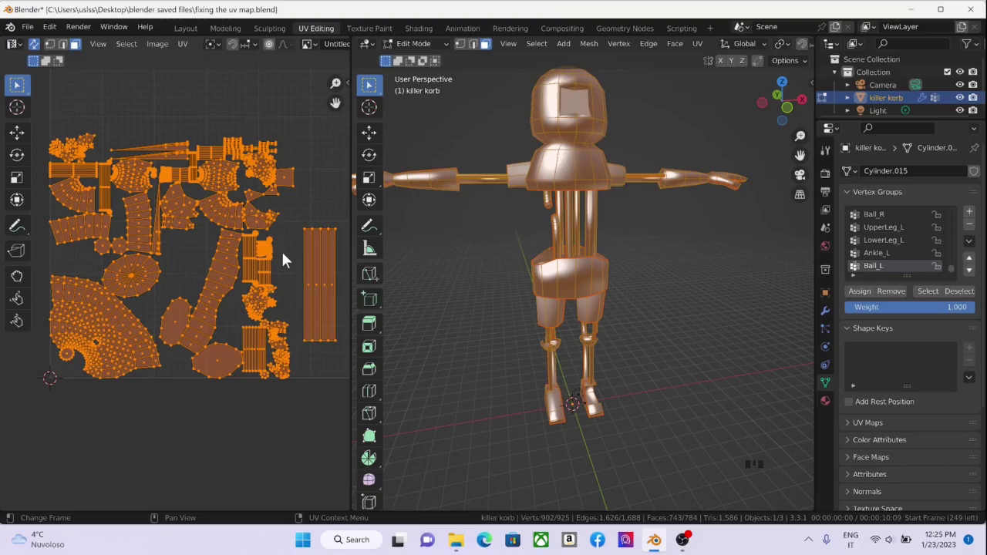
key("u")
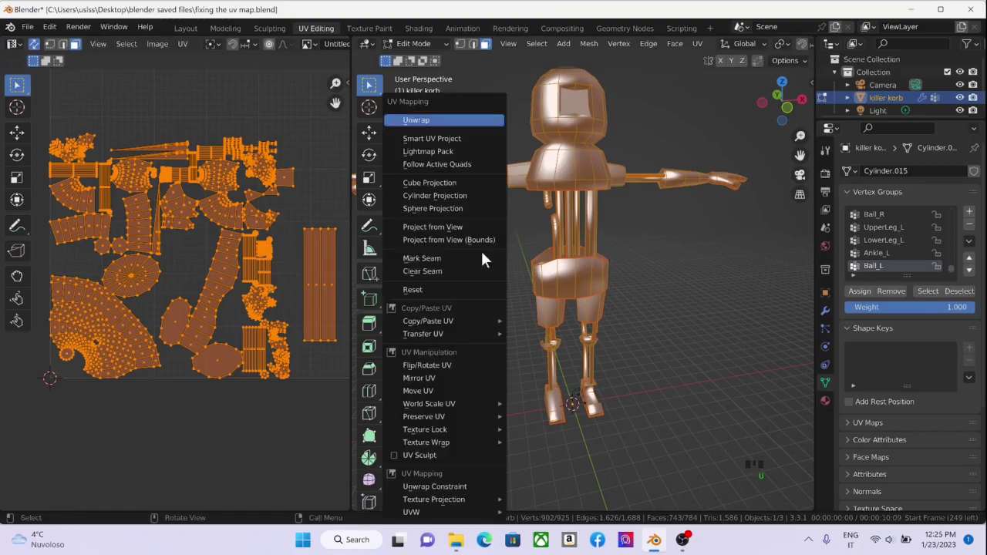
left_click(416, 120)
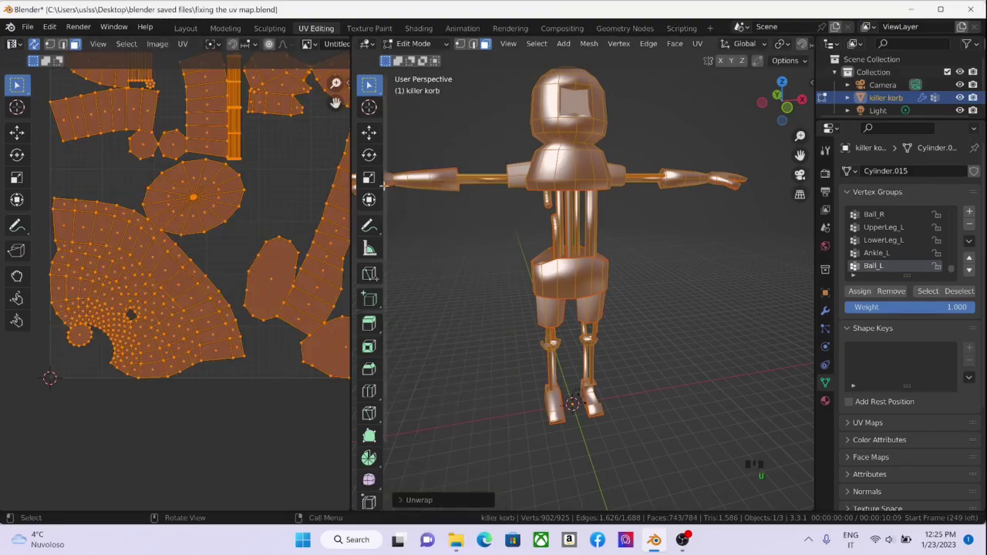
scroll(280, 235, "down", 3)
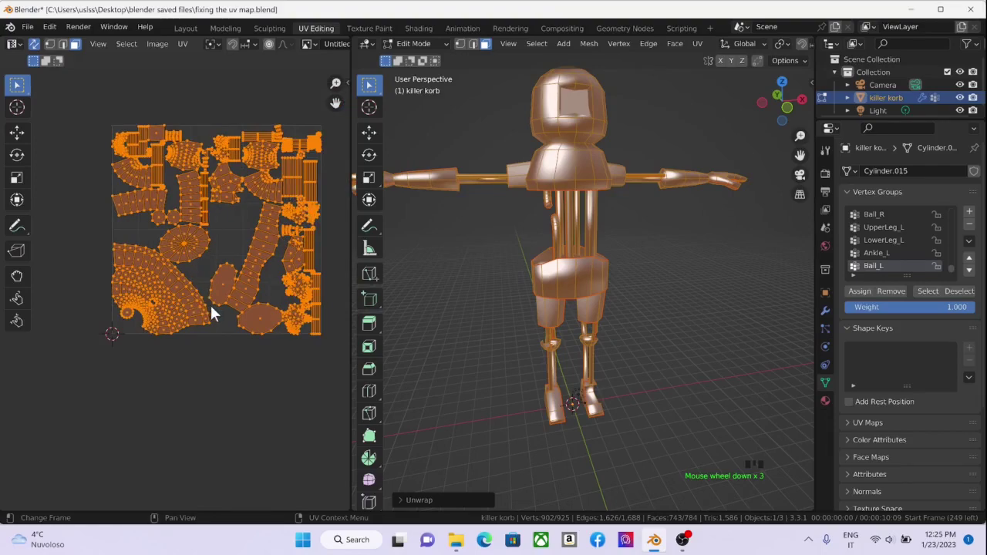
scroll(213, 313, "up", 2)
middle_click_drag(218, 316, 181, 409)
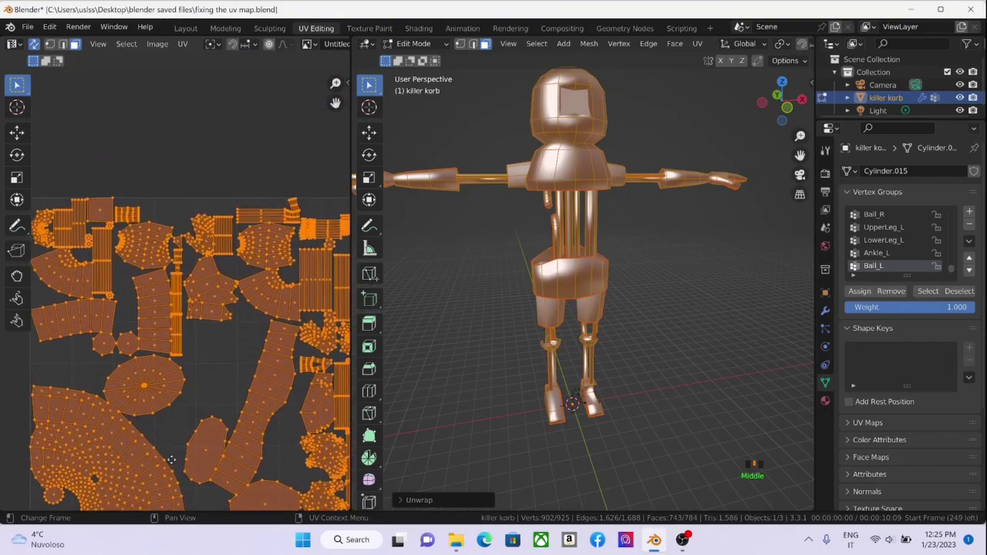
scroll(165, 436, "up", 2)
scroll(171, 389, "down", 4)
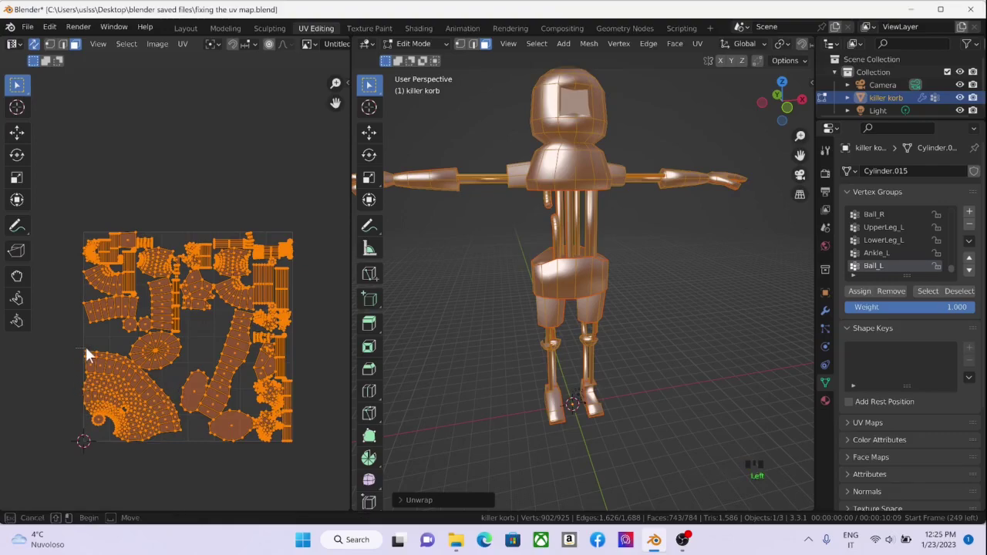
Hide the head and chest islands to check which faces they cover, and reveal all hidden faces of the mesh again.
double_click(106, 369)
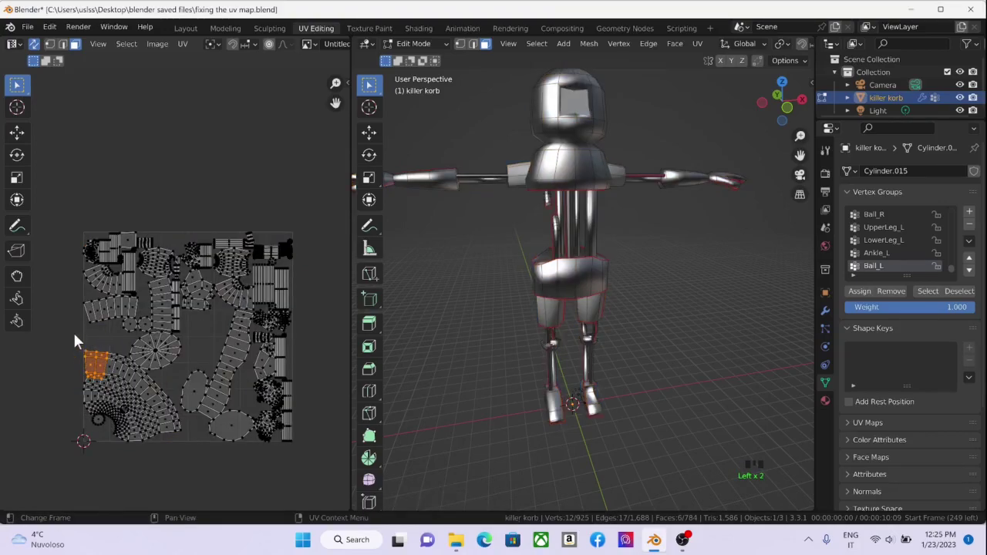
left_click_drag(74, 334, 179, 438)
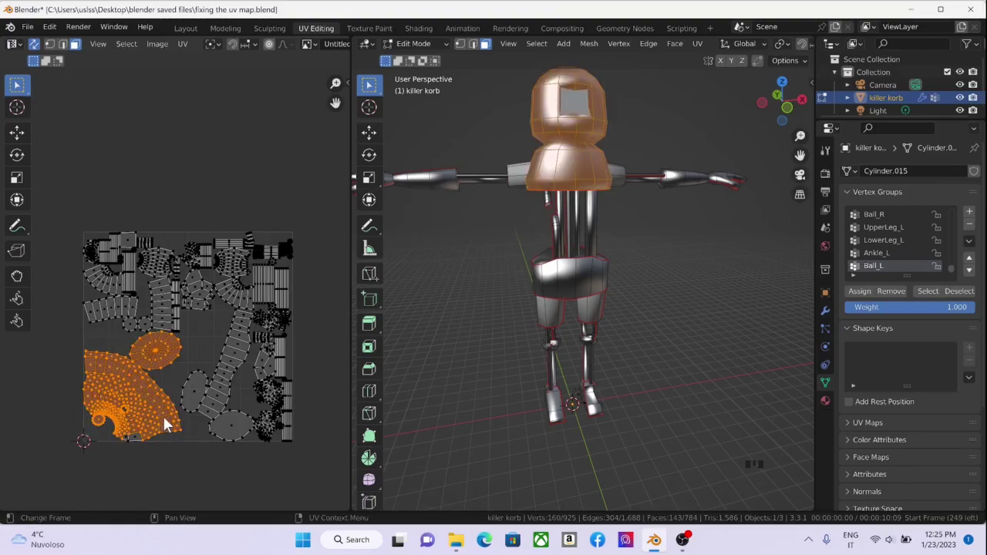
left_click(128, 423, "shift")
key("h")
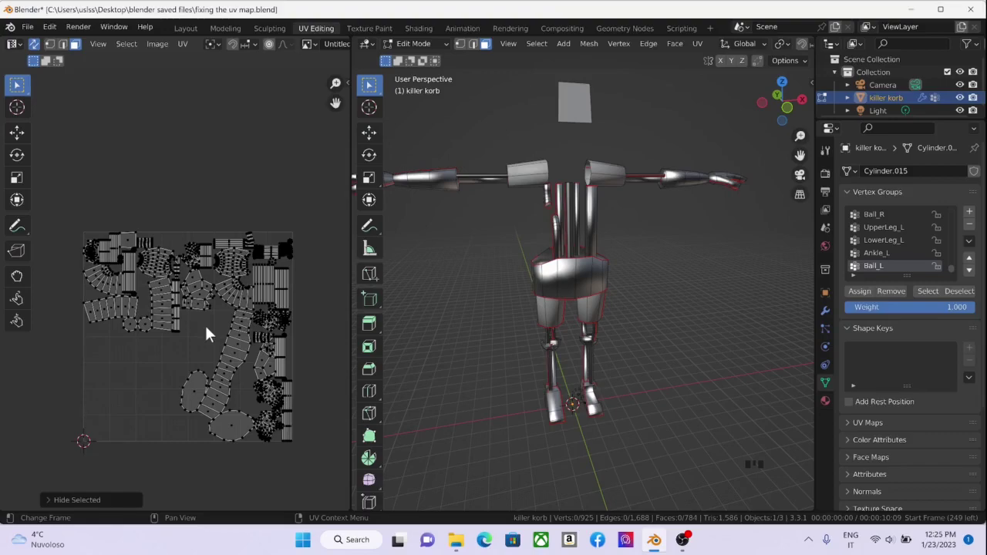
key("alt+h")
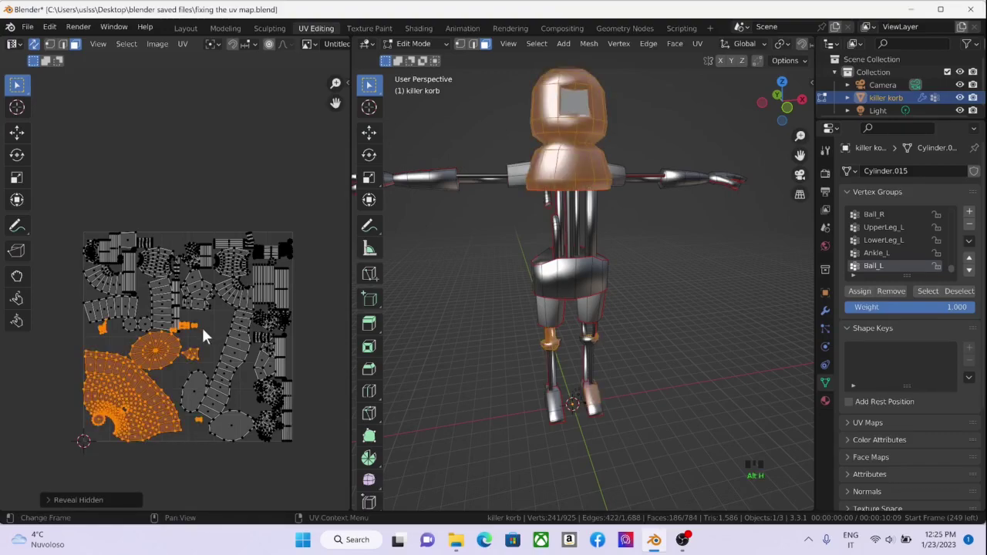
Select the large fan-shaped and round islands of the head and chest and move them above the UV square.
left_click(74, 349)
left_click_drag(72, 344, 169, 435)
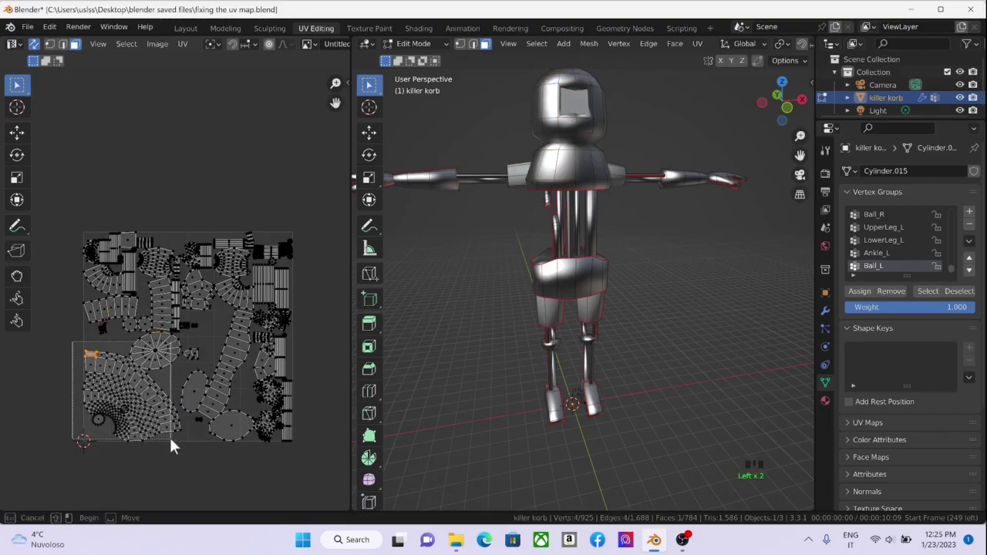
left_click(165, 350, "shift")
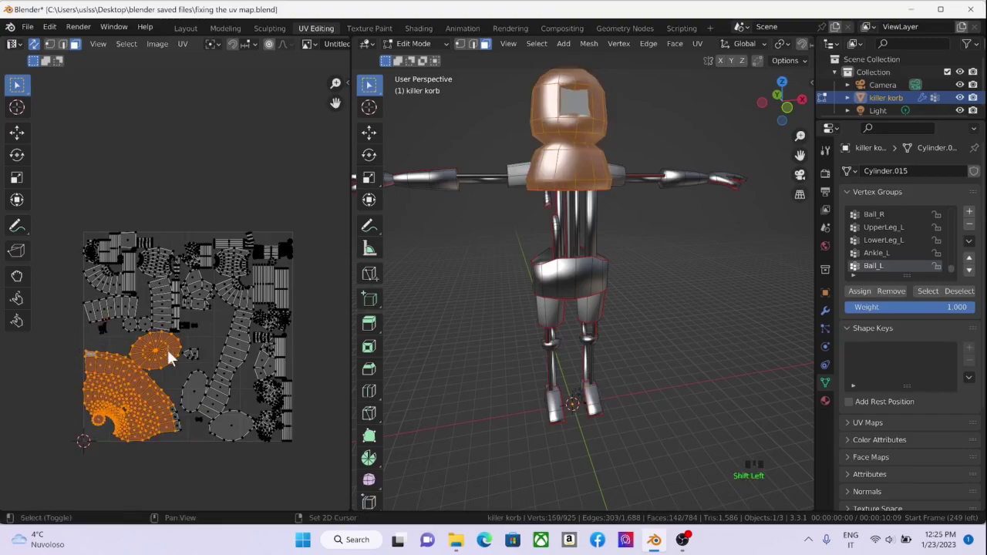
left_click(180, 432)
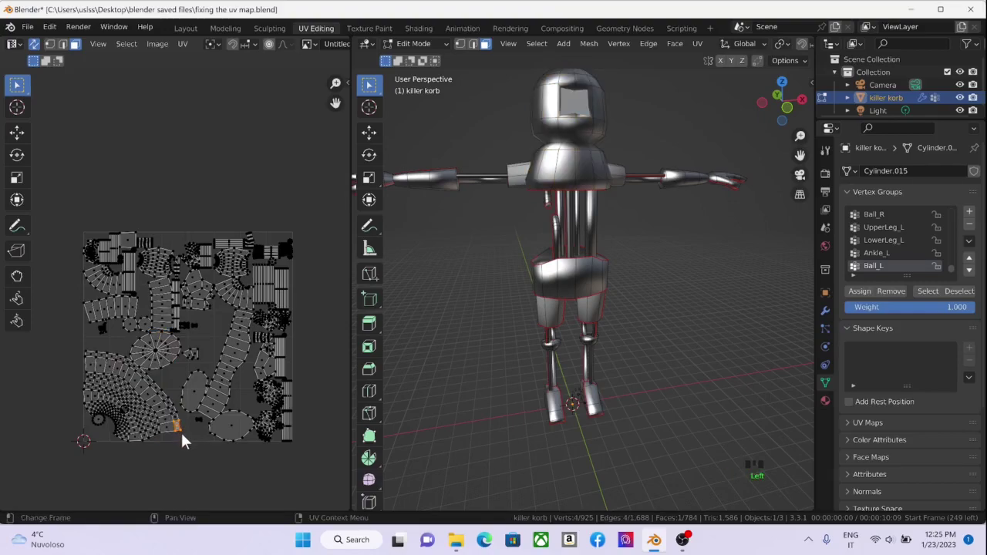
key("ctrl+z")
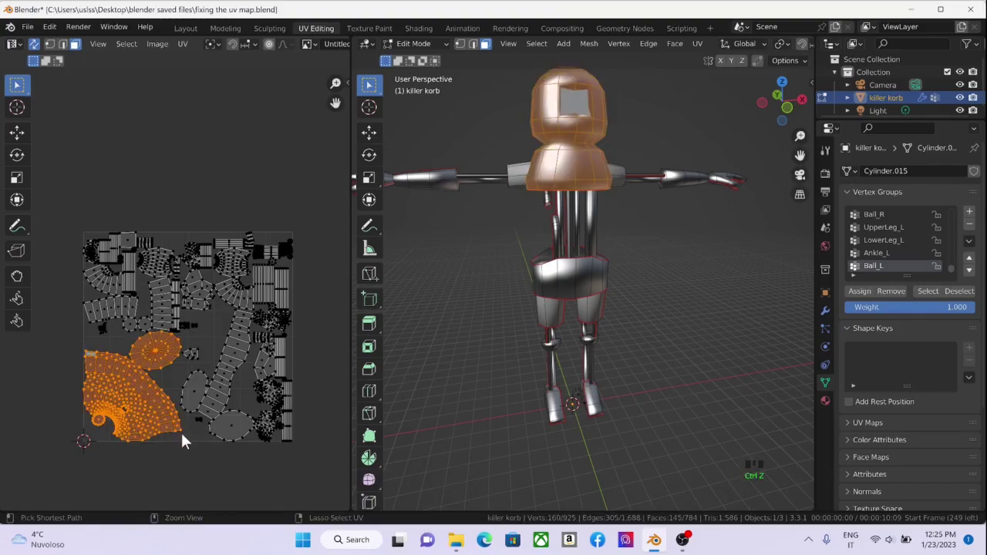
key("g")
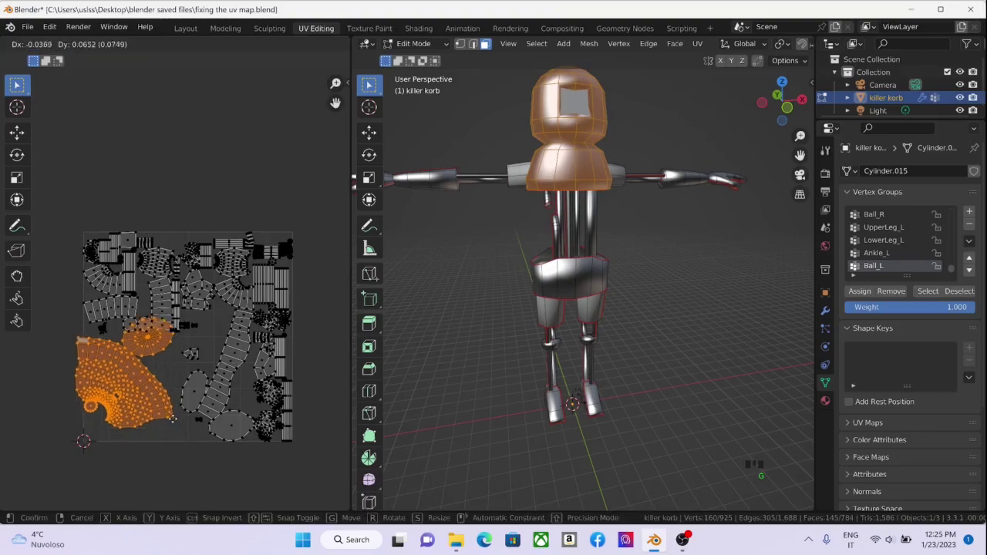
left_click(178, 186)
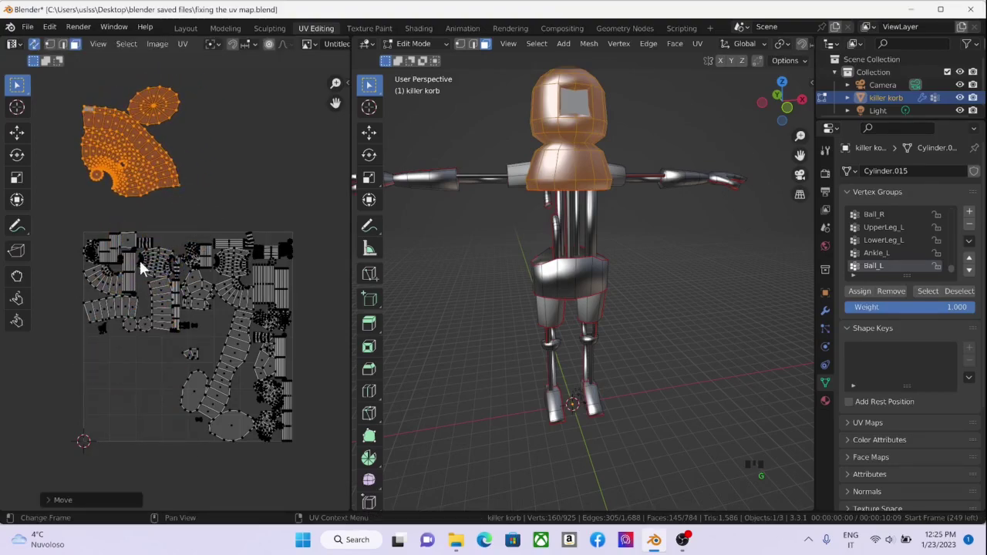
Move the square UV island of the face opening from the layout's upper edge into the emptied lower area.
scroll(149, 262, "up", 2)
left_click(102, 210)
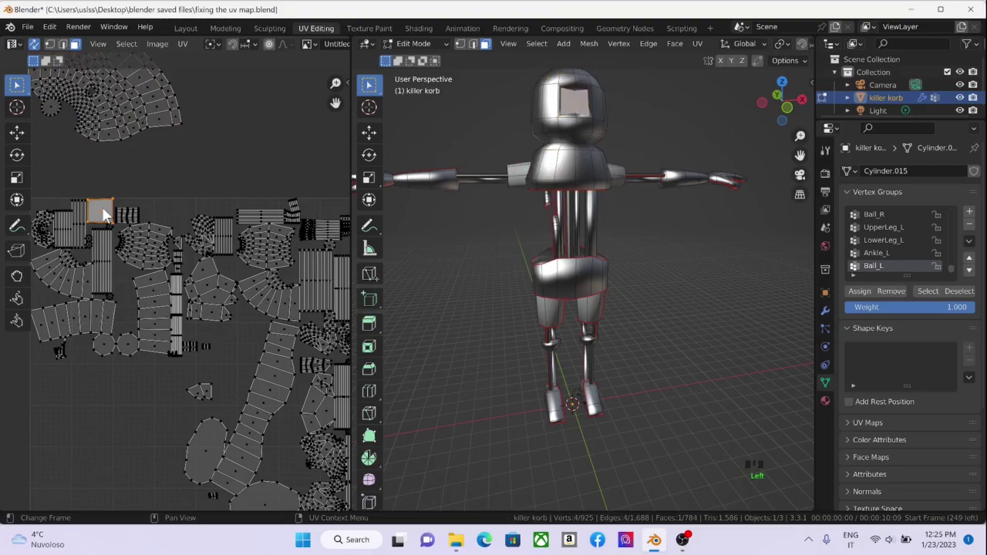
key("g")
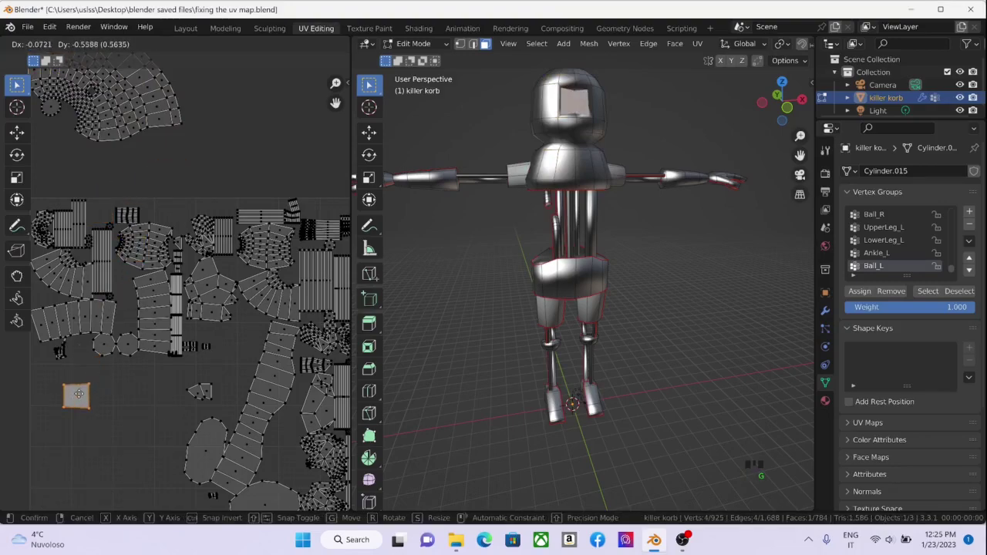
left_click(65, 405)
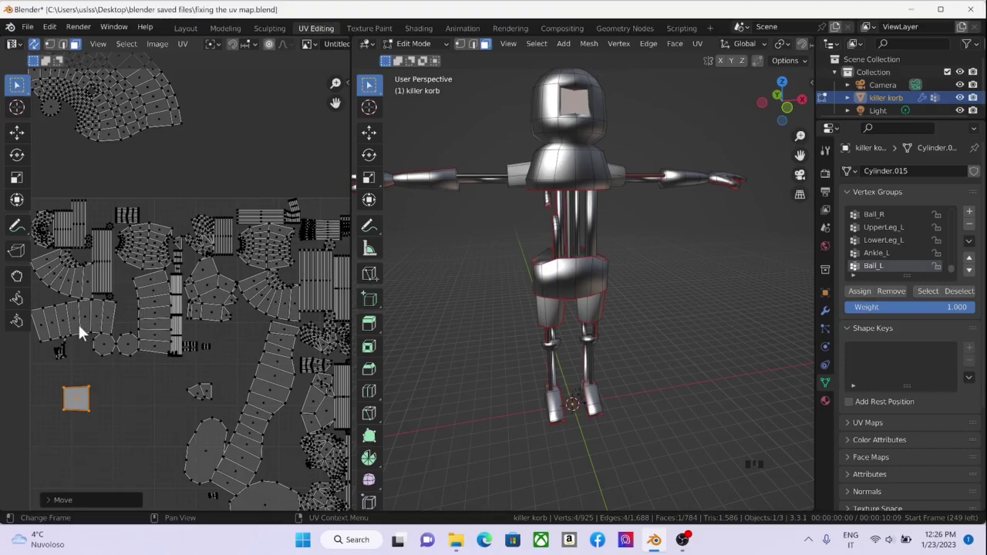
Select the curved strip island of the left upper leg, check it by hiding and revealing it, and place it below the square island.
left_click(40, 323)
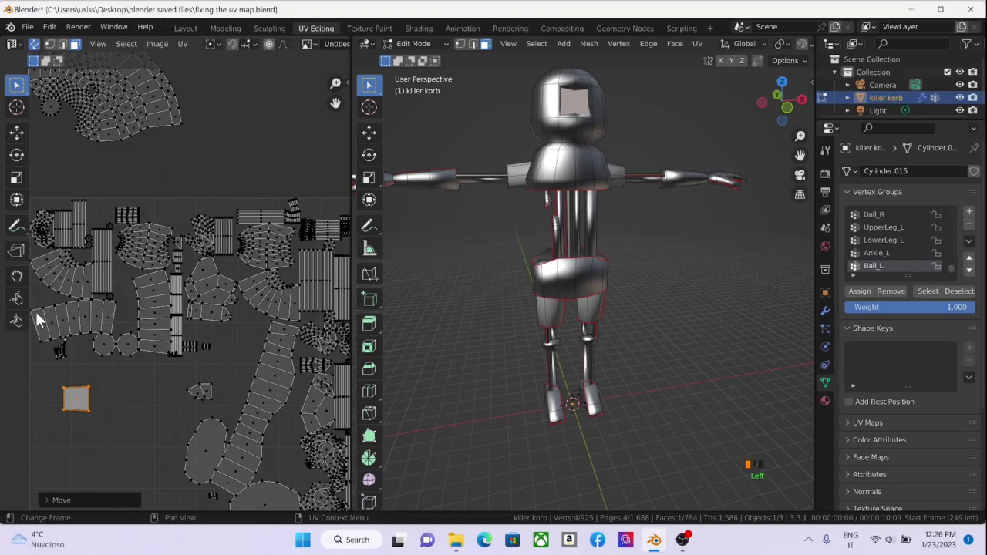
left_click_drag(37, 319, 117, 332)
key("h")
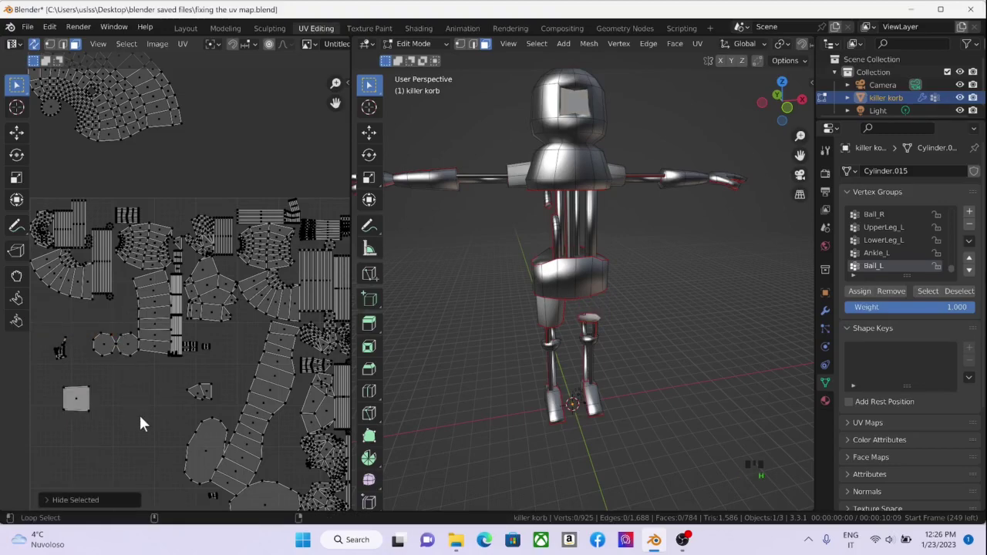
key("alt+h")
key("g")
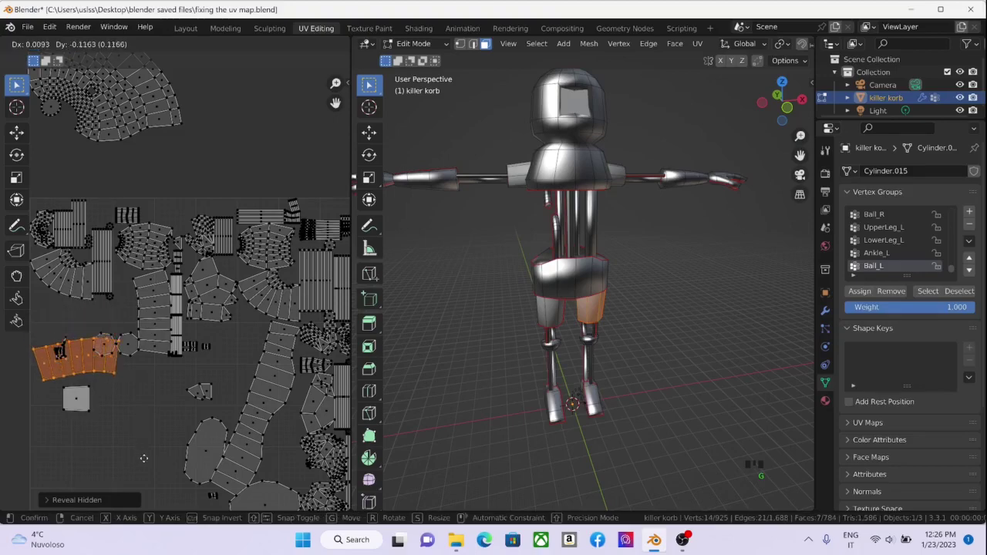
left_click(164, 83)
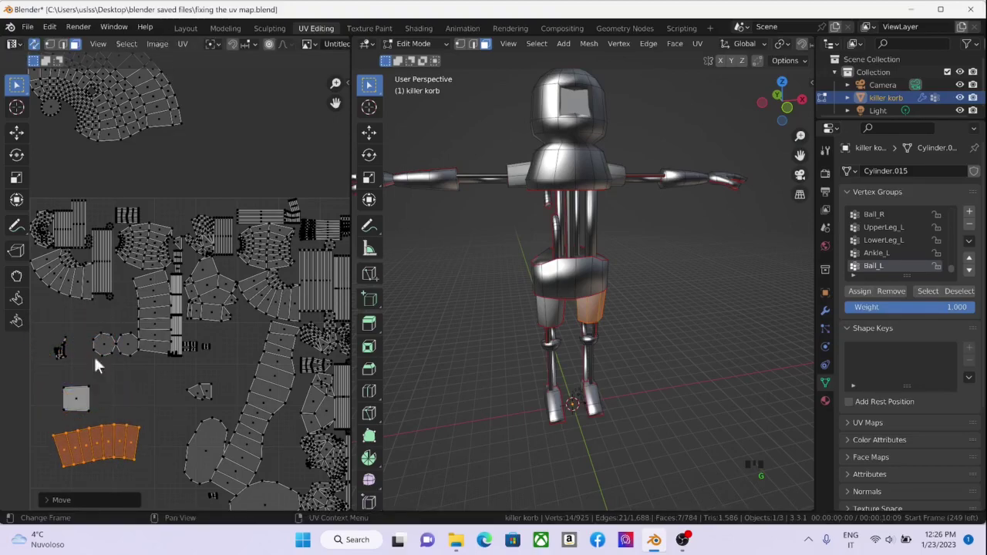
Try to select only one end edge of the left upper-leg strip island in edge and vertex selection modes.
scroll(127, 401, "down", 1)
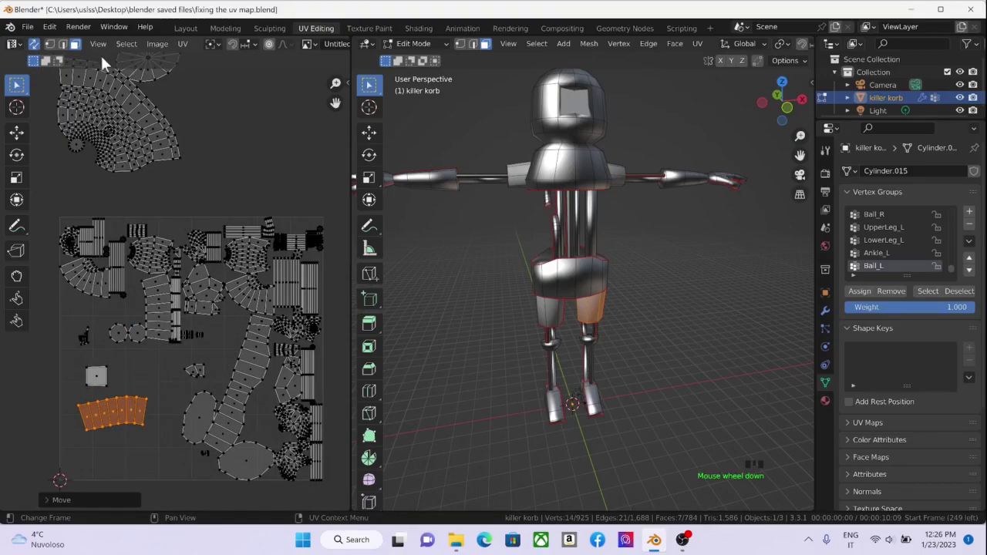
left_click(50, 43)
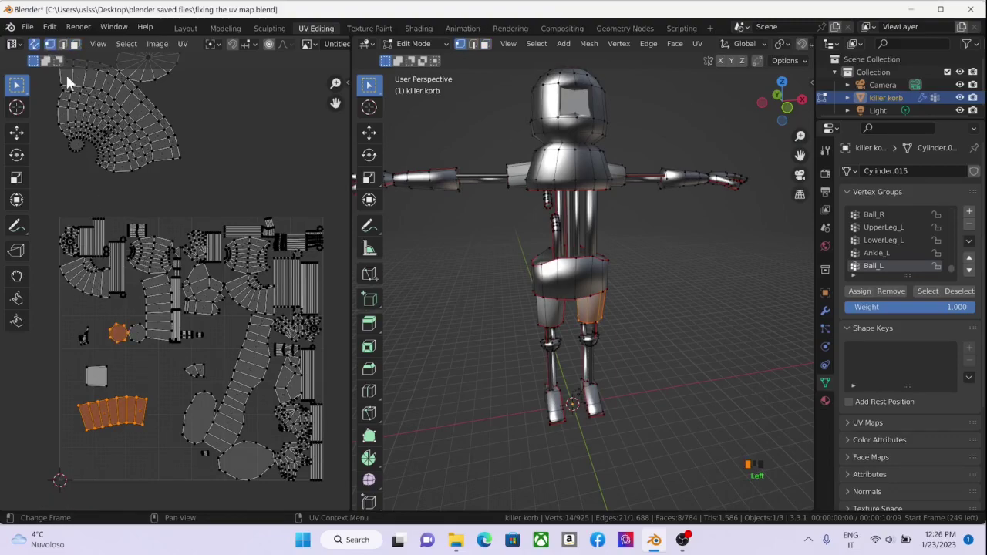
left_click(61, 42)
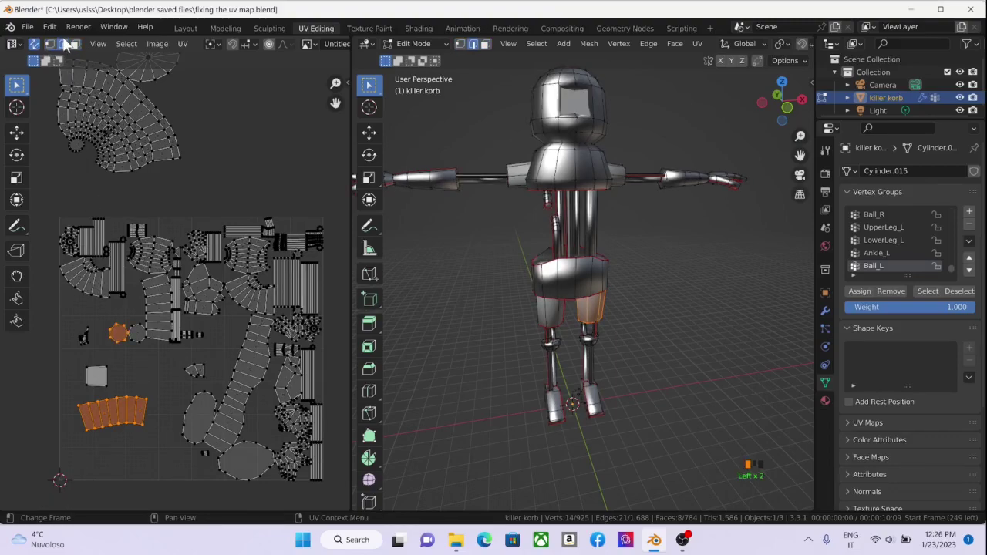
left_click(80, 409)
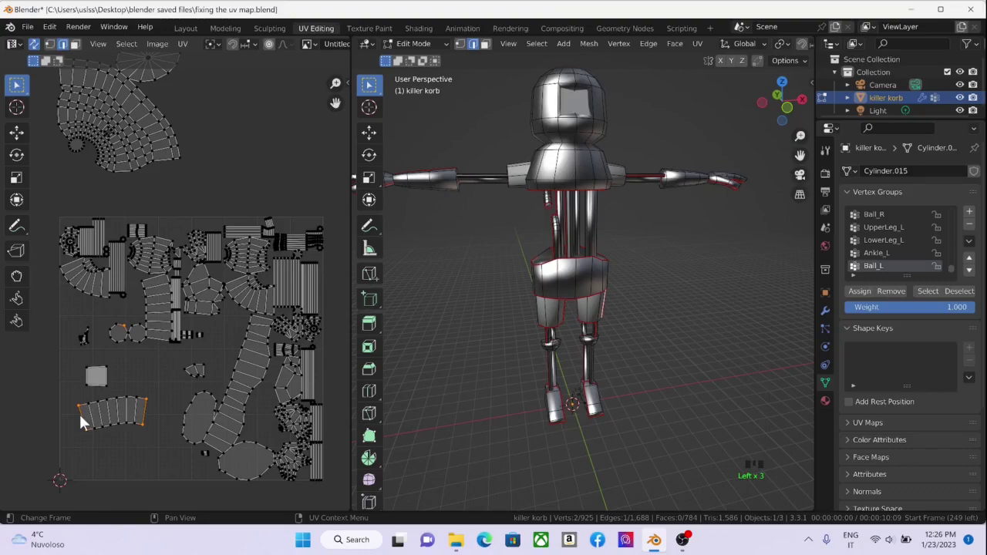
left_click(47, 43)
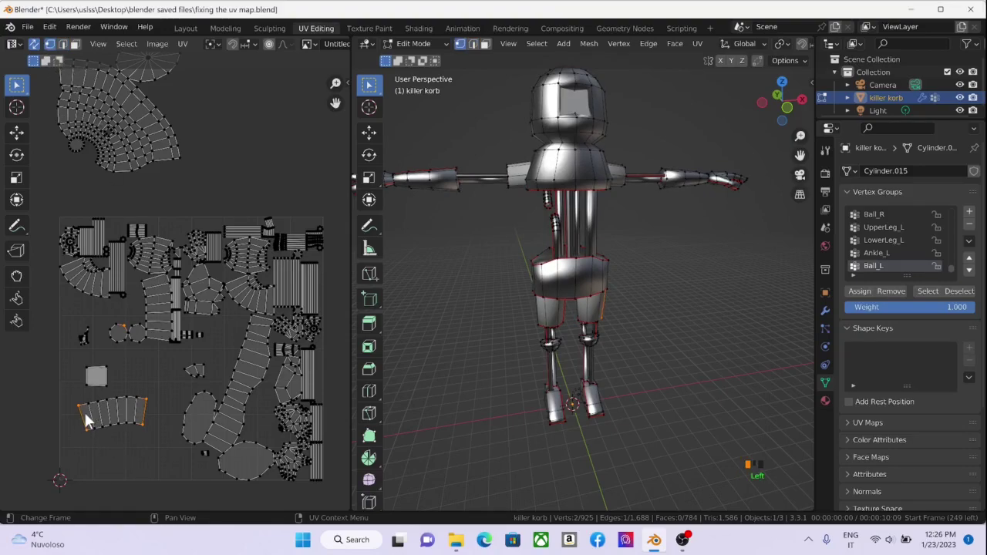
Turn off UV sync selection, select the whole mesh to show its islands, and select the upper-leg strip on its own.
left_click(33, 44)
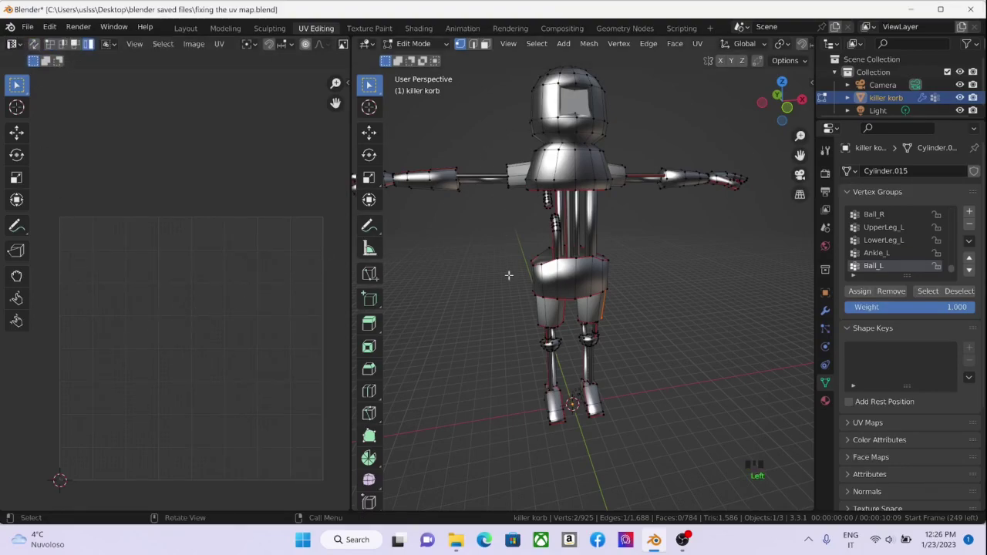
key("a")
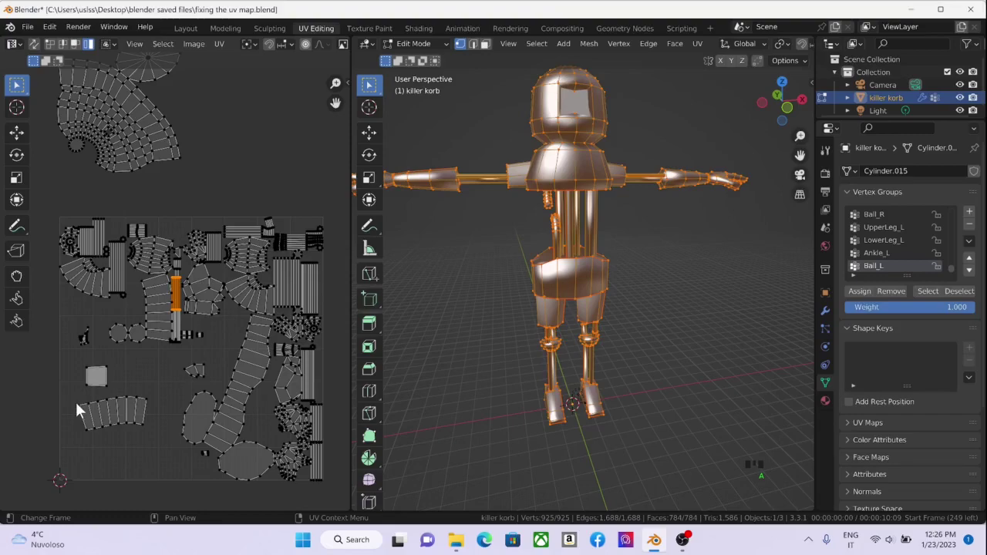
left_click_drag(72, 401, 84, 429)
left_click(82, 415)
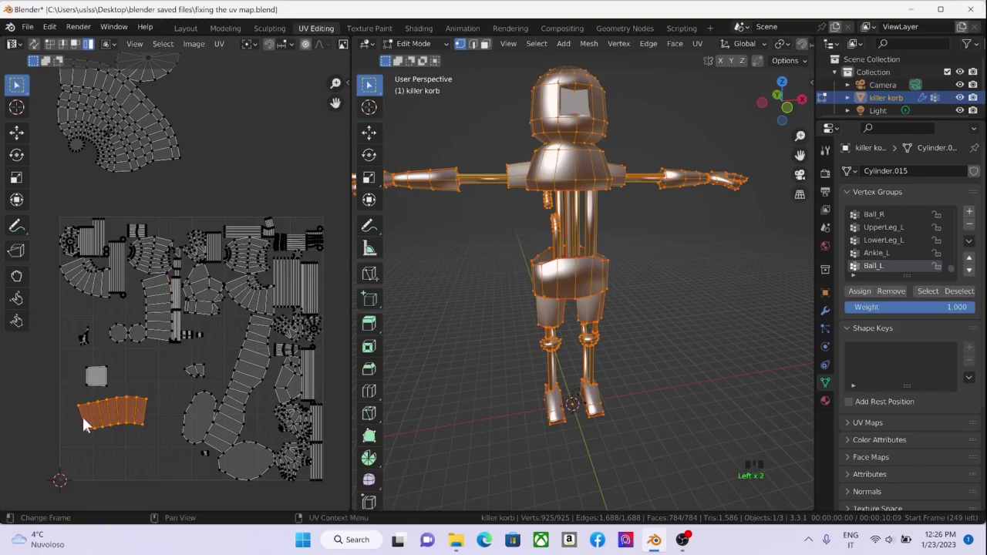
Select the two vertices at the outer end of the upper-leg strip in vertex mode and straighten that end with Align X.
left_click(50, 44)
left_click(77, 403)
left_click_drag(75, 404, 81, 424)
left_click(83, 427, "shift")
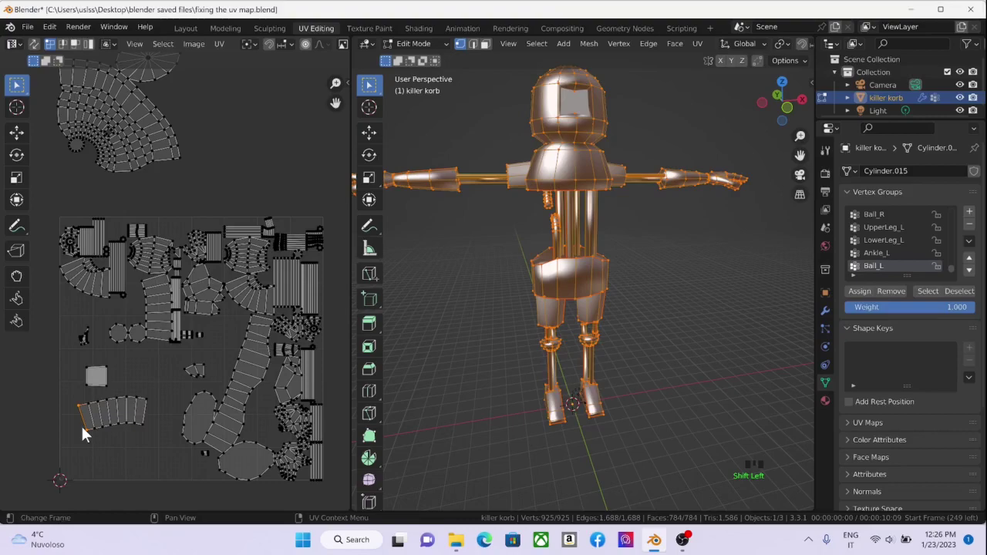
right_click(84, 424)
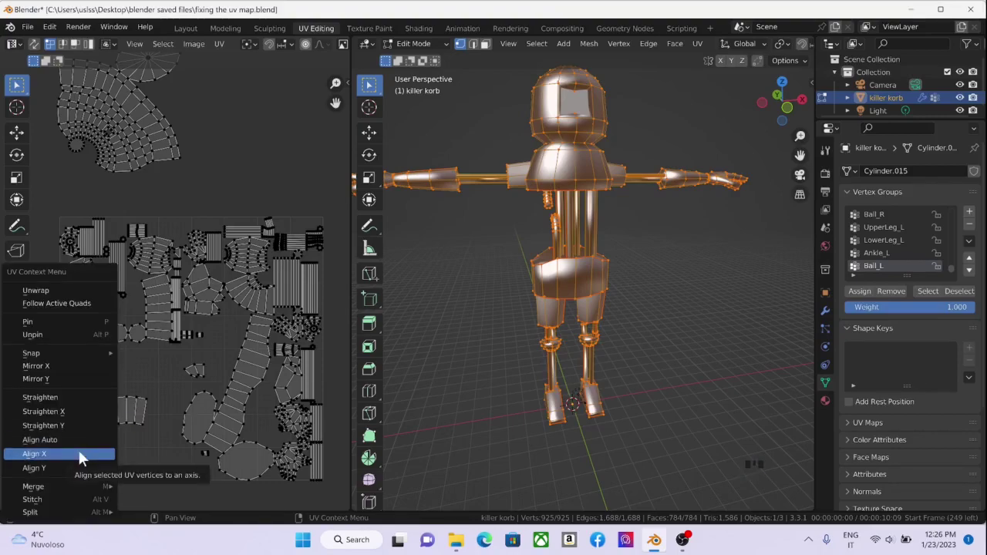
left_click(79, 453)
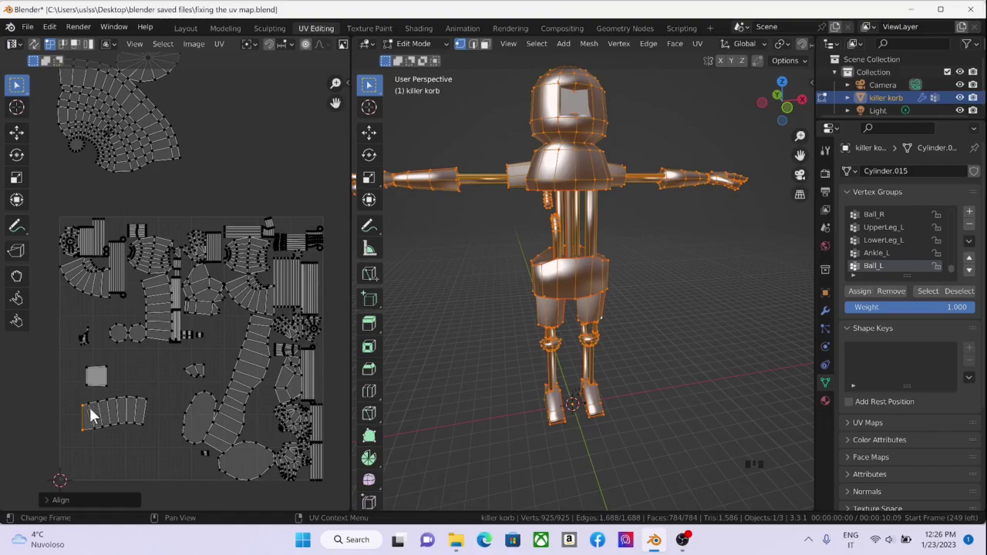
Flatten the upper-leg strip by selecting its upper and lower rows of vertices separately and applying Align Y to each row.
left_click_drag(77, 393, 147, 404)
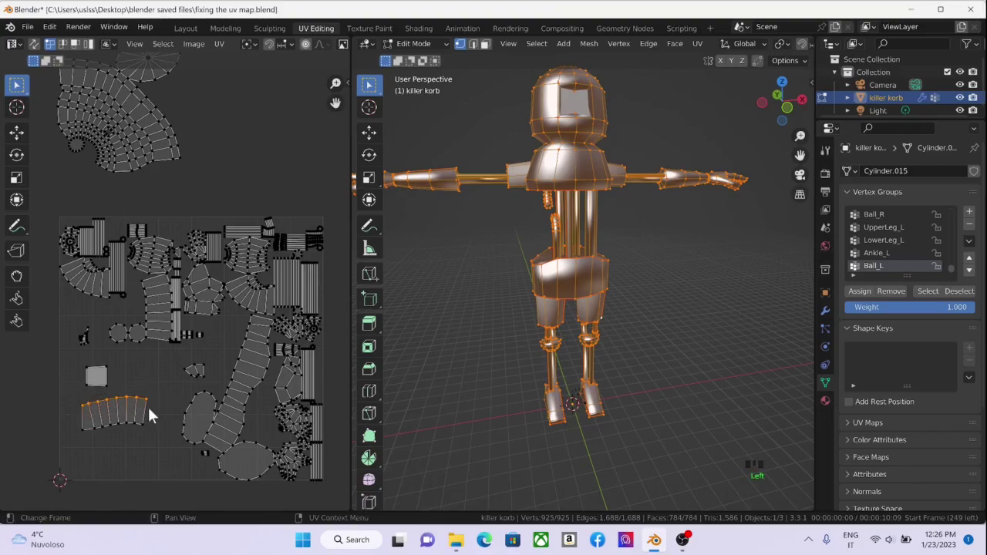
right_click(132, 405)
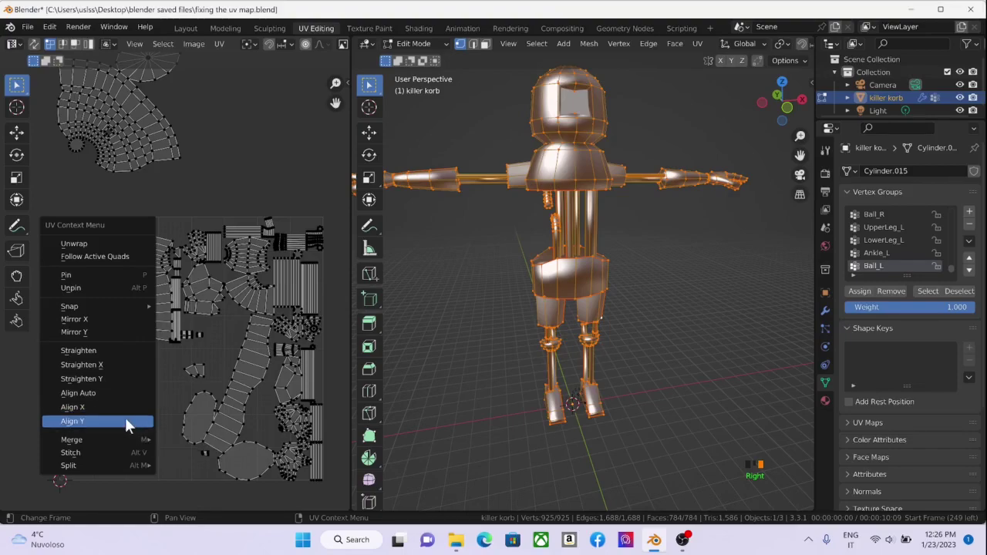
left_click(126, 421)
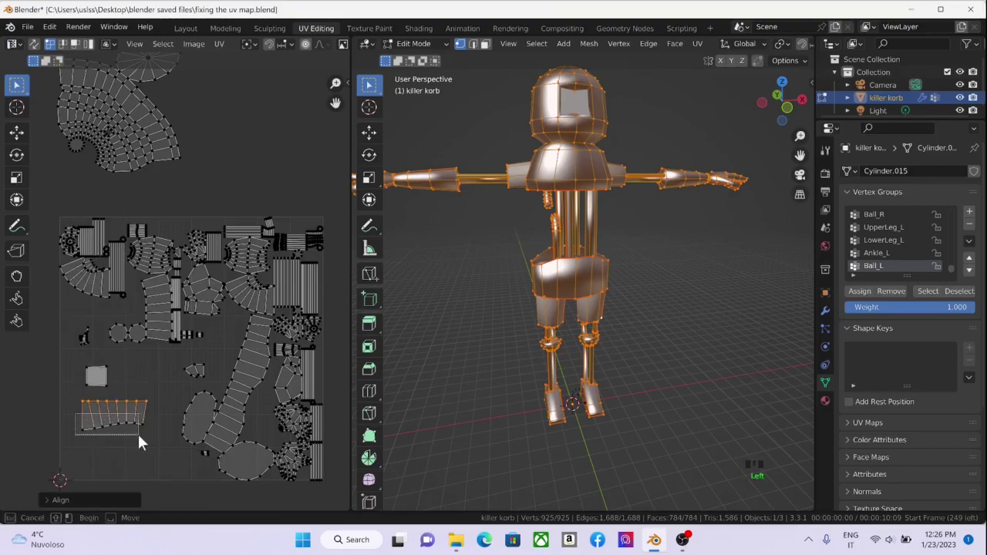
right_click(120, 424)
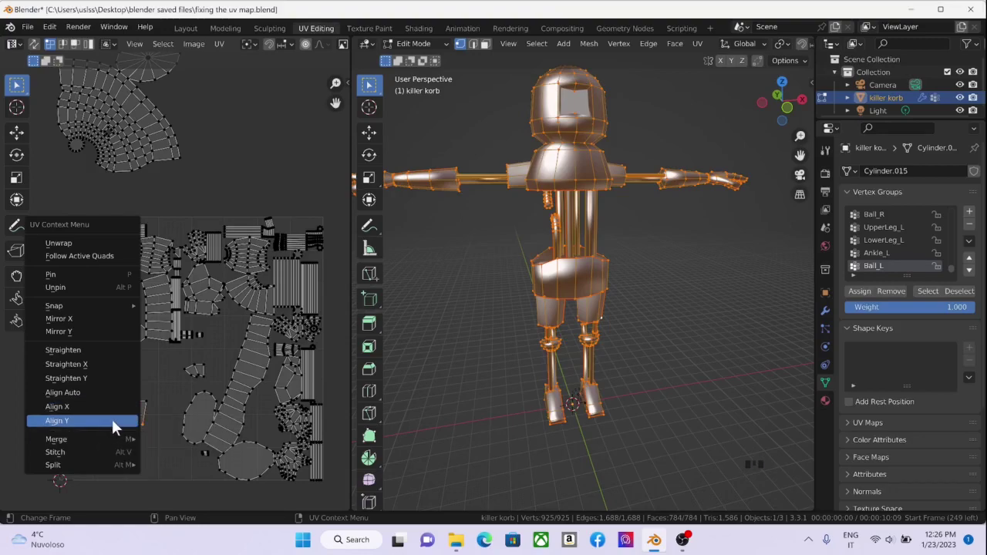
left_click(111, 421)
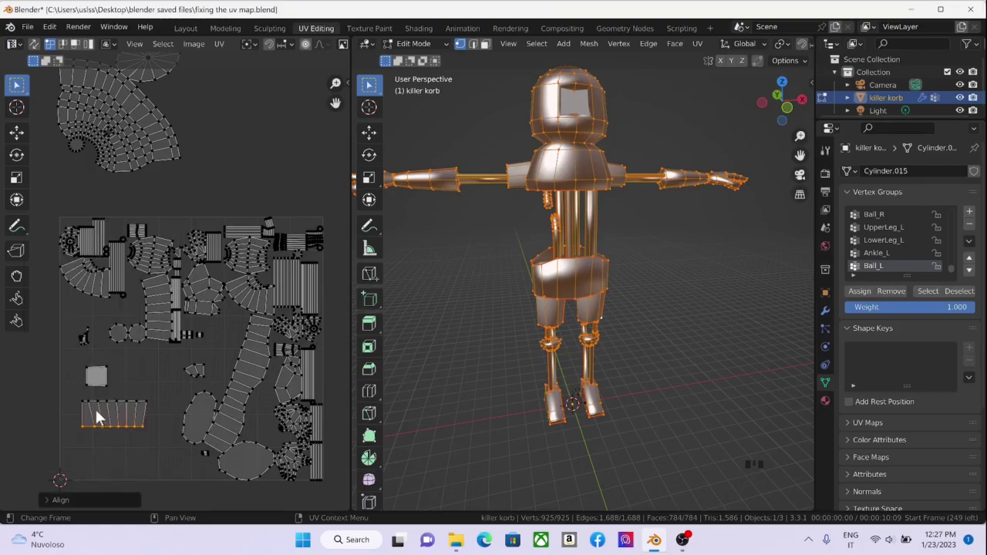
Try Align Y on all the strip's vertices except the straightened end, and undo the alignment.
left_click_drag(86, 398, 152, 439)
right_click(148, 436)
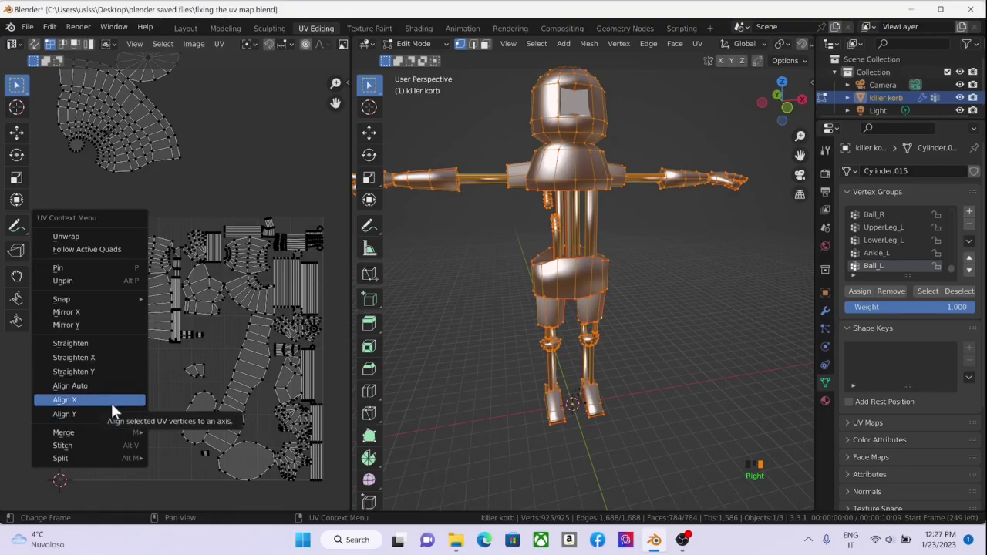
left_click(109, 414)
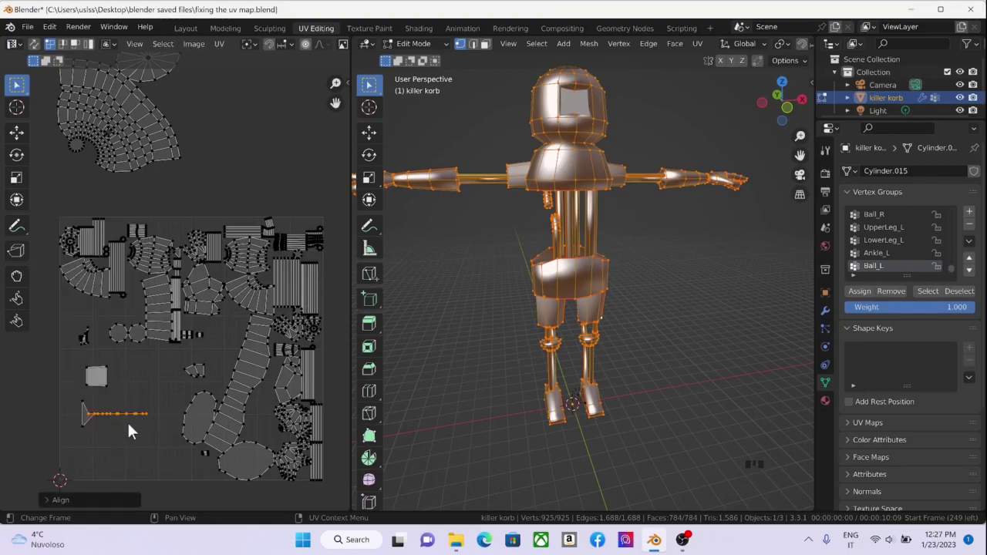
key("ctrl+z")
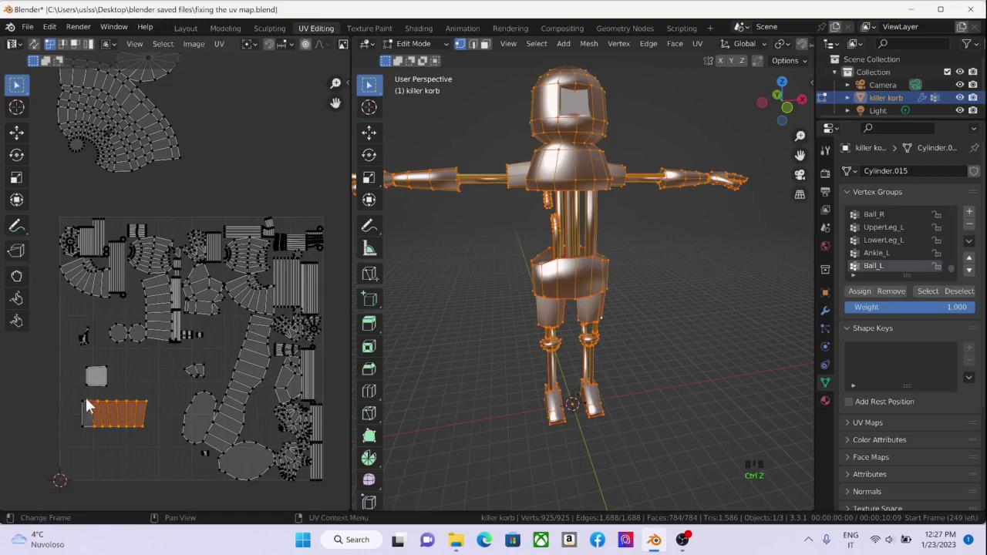
Select the two vertices of the slanted crosswise edge next to the strip's straightened end and straighten it with Align X.
left_click_drag(86, 401, 95, 429)
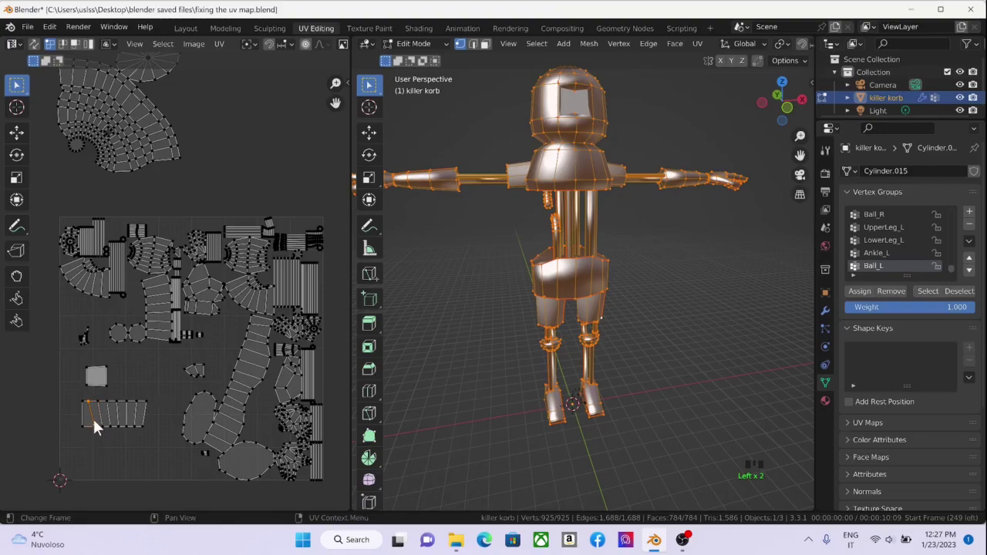
right_click_drag(94, 416, 90, 402)
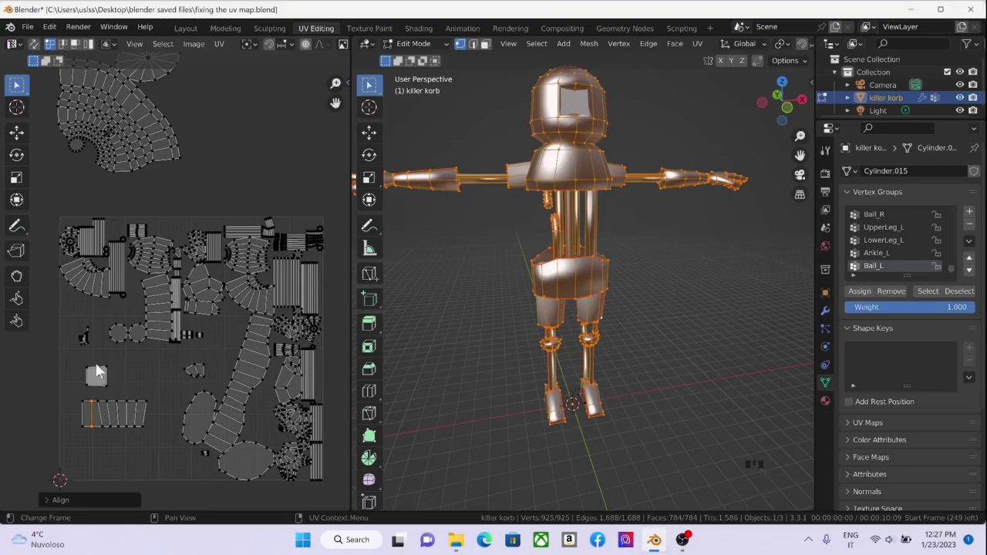
Select the upper-edge vertices of the square island above the strip and start aligning them.
left_click_drag(80, 364, 119, 373)
right_click(101, 367)
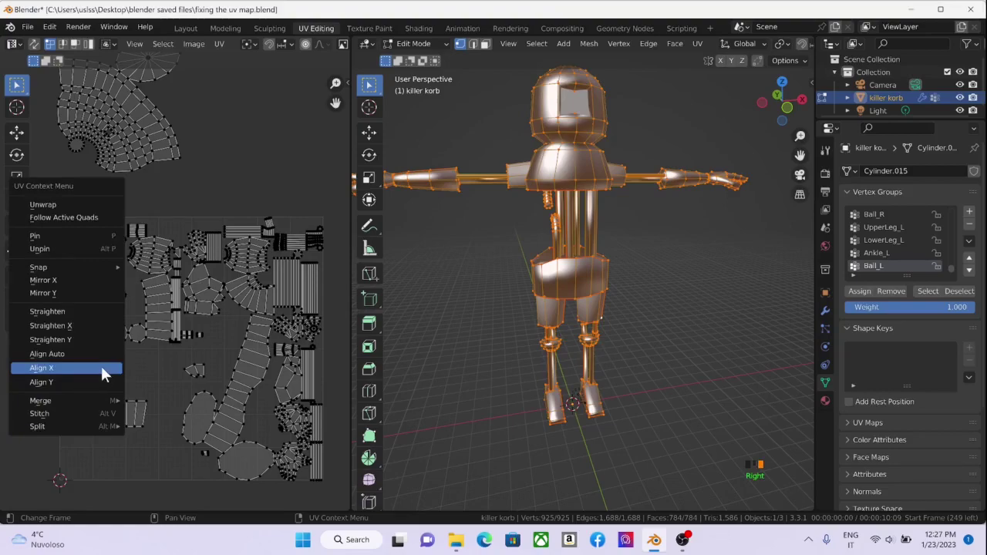
Square up the small four-sided UV island by aligning its edges with Align X and Align Y.
left_click(98, 369)
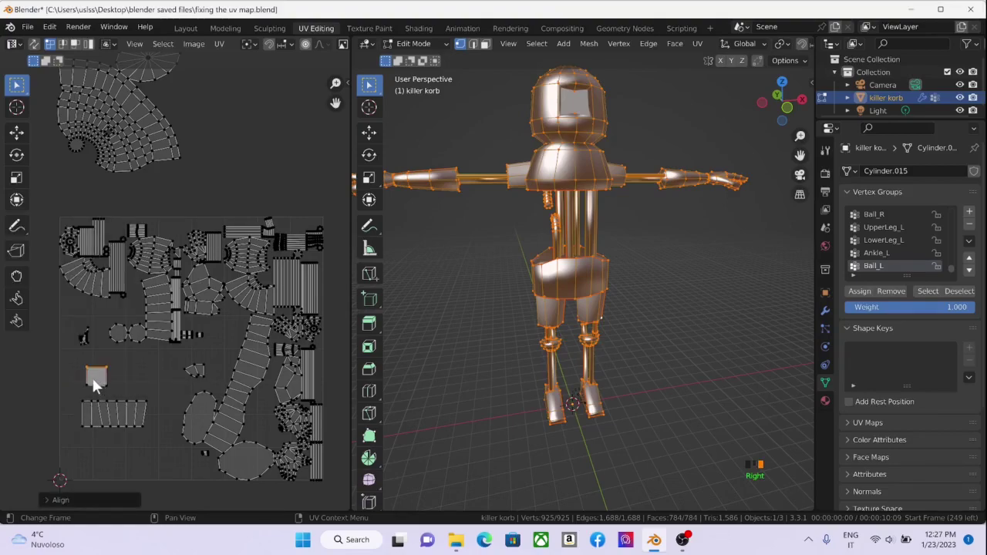
right_click(96, 372)
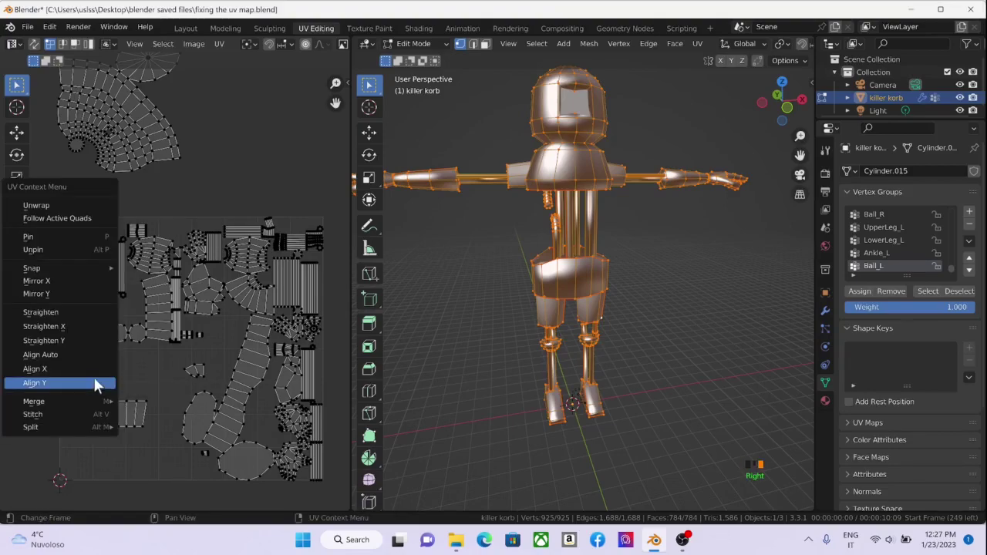
left_click(94, 381)
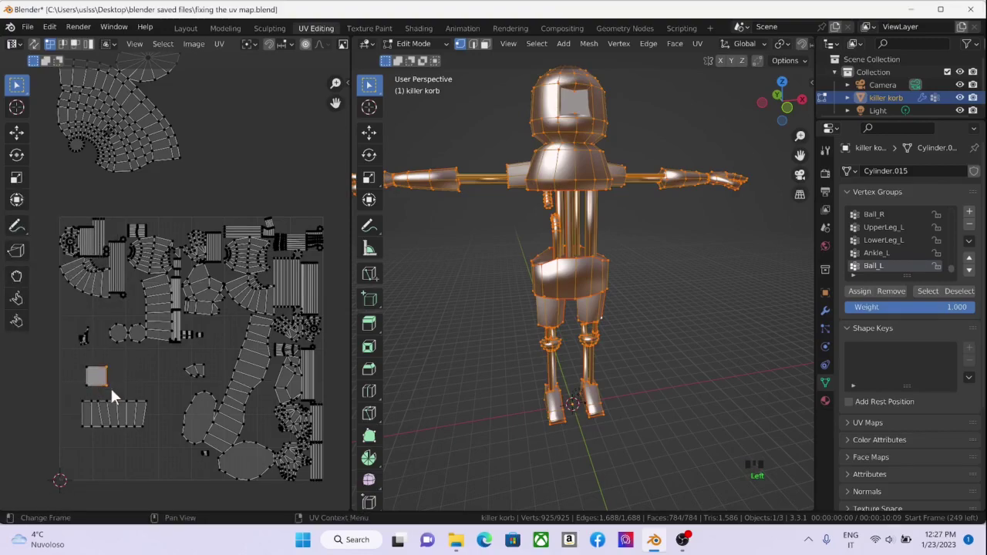
right_click(110, 386)
left_click(103, 364)
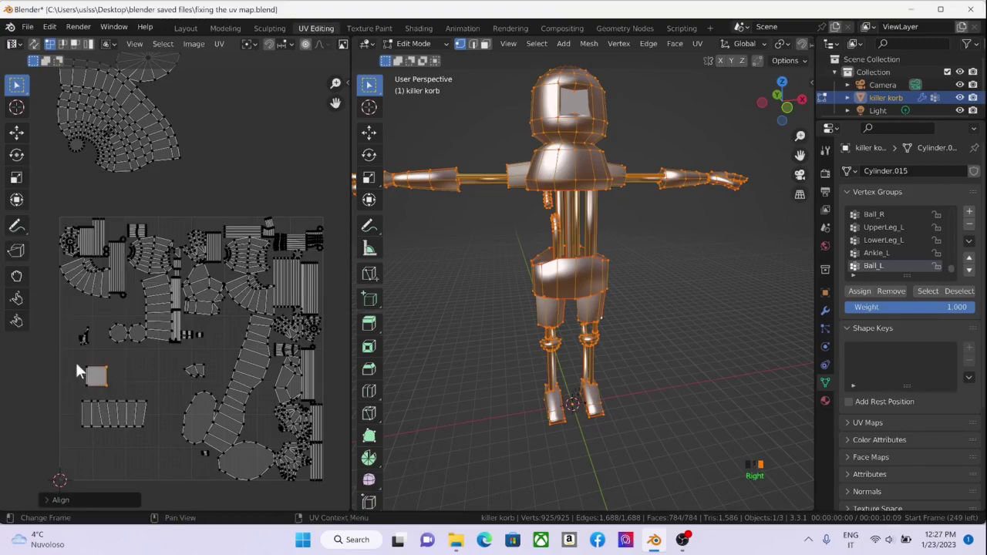
left_click(91, 380)
right_click(90, 380)
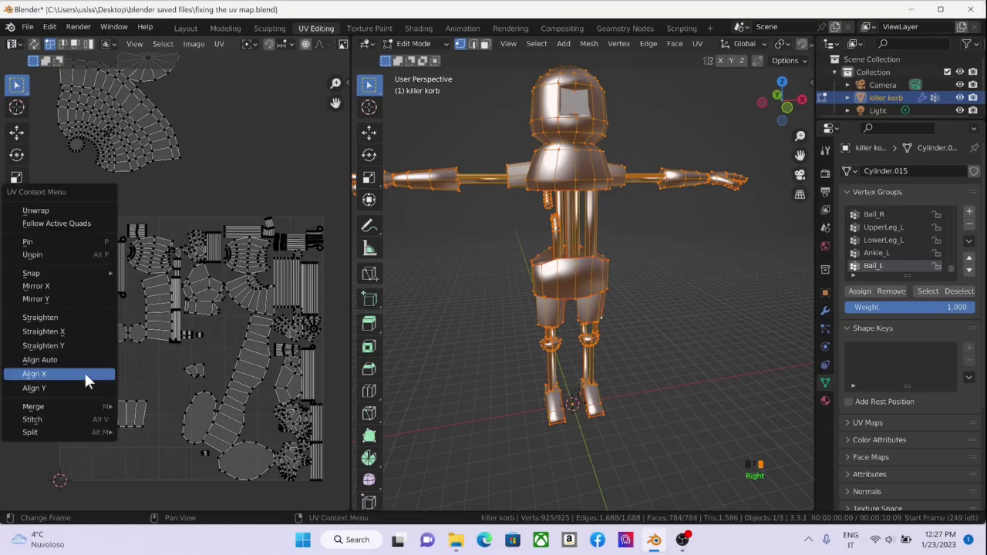
left_click(84, 374)
Move the small square UV island out of the UV grid and place it beside the large fan-shaped island above.
left_click_drag(74, 357, 131, 392)
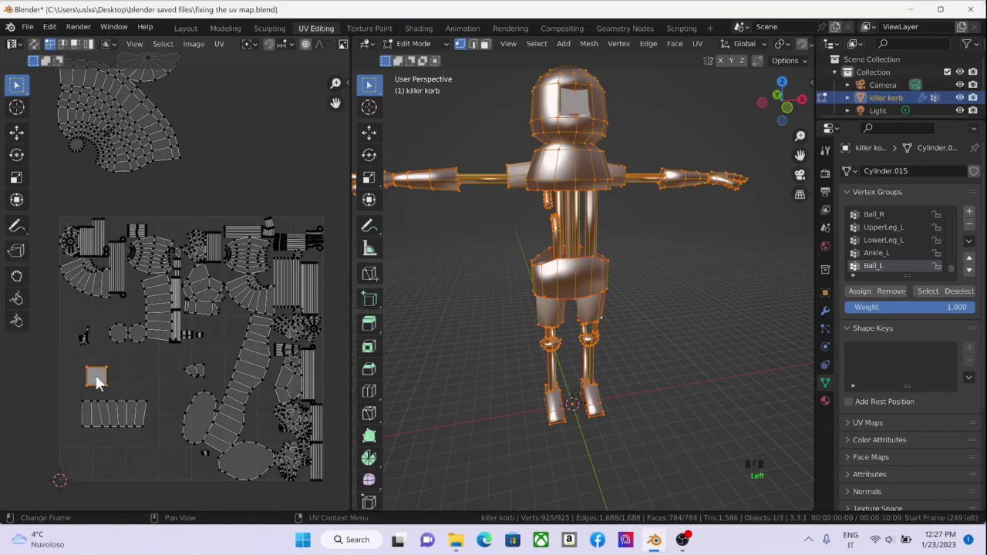
key("g")
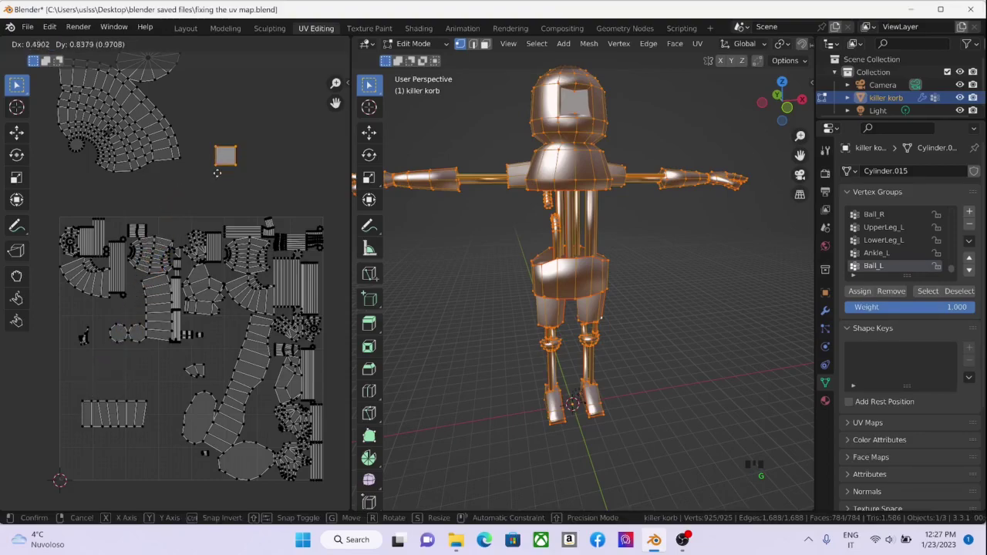
left_click(235, 162)
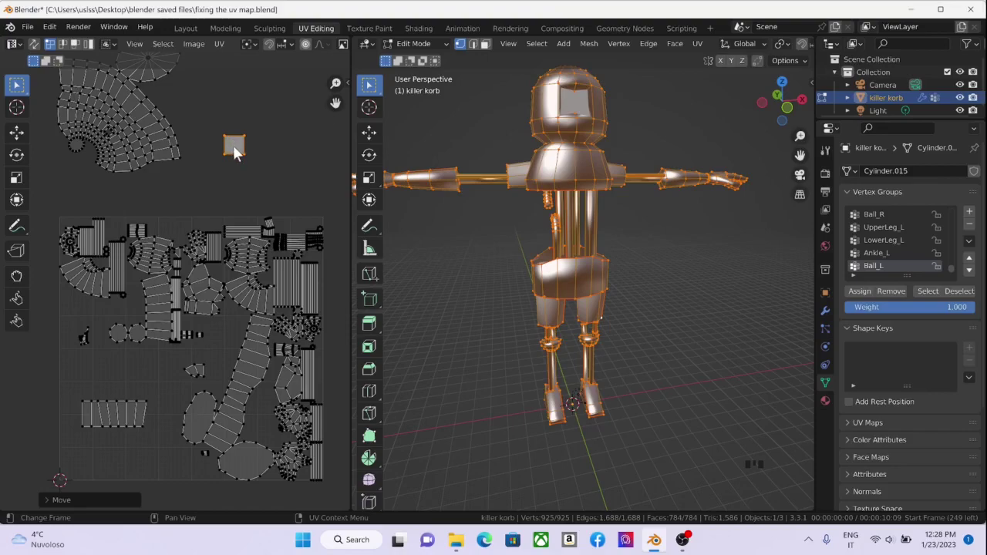
left_click(221, 141)
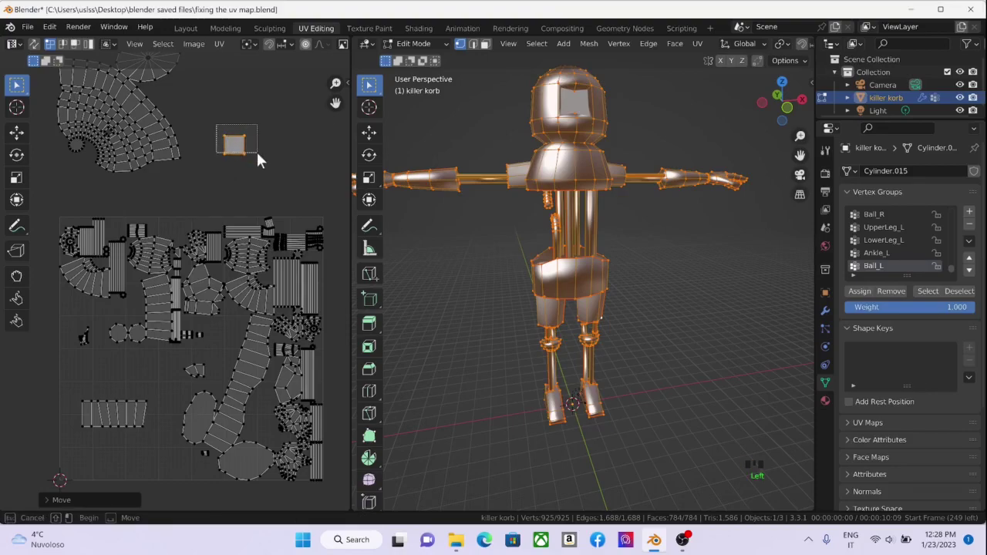
key("g")
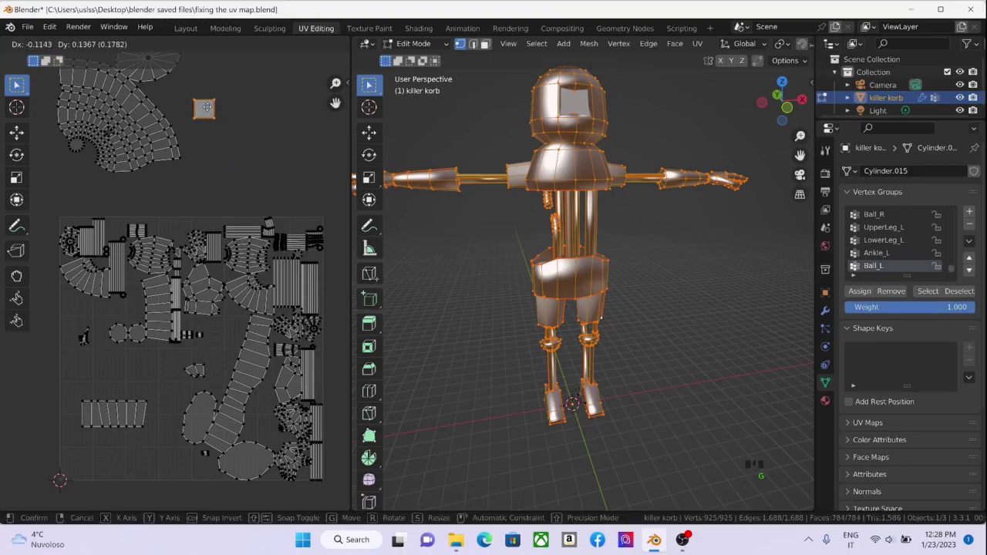
left_click(179, 98)
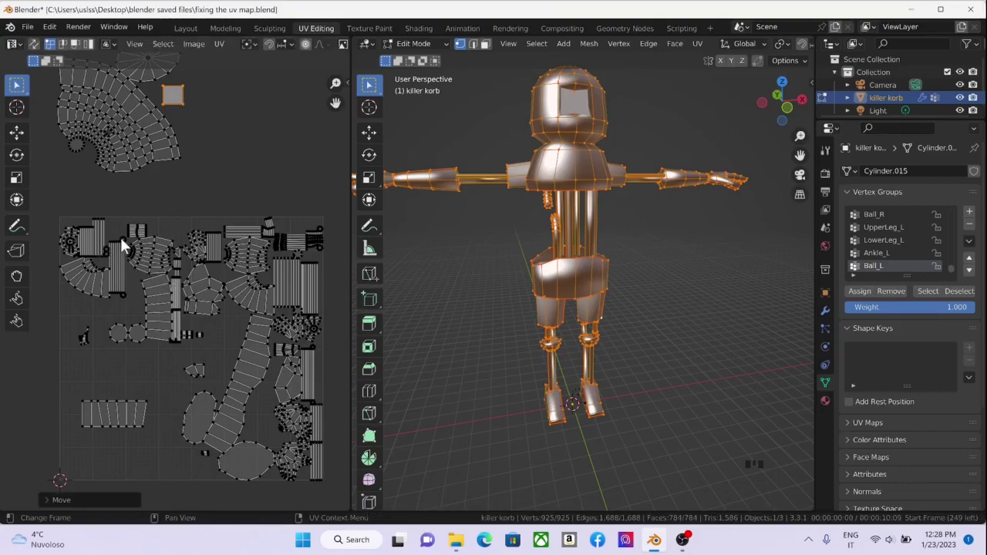
Switch to island selection and move the long curved strip with its two oval caps down and to the left, partly below the UV grid.
left_click(74, 45)
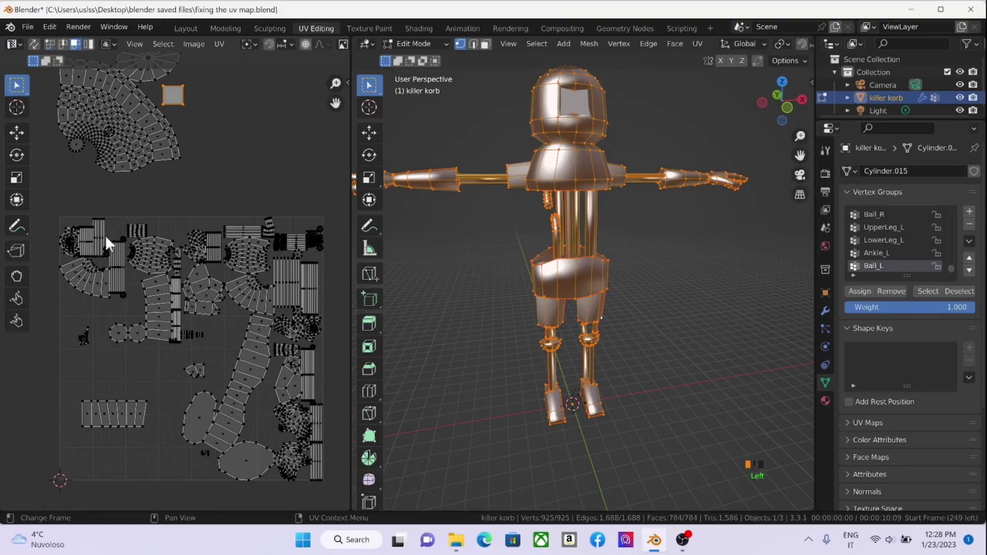
double_click(129, 286)
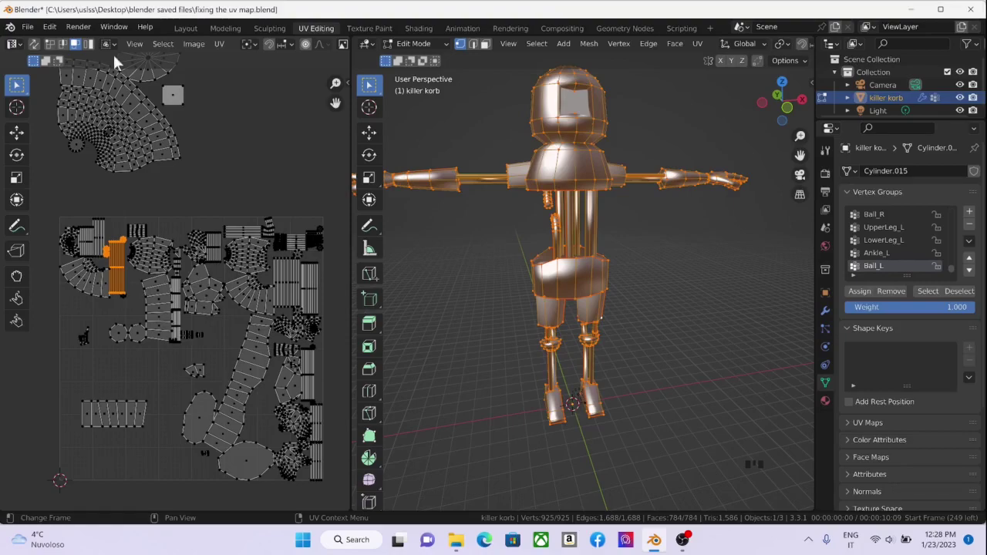
left_click(91, 44)
left_click(241, 389)
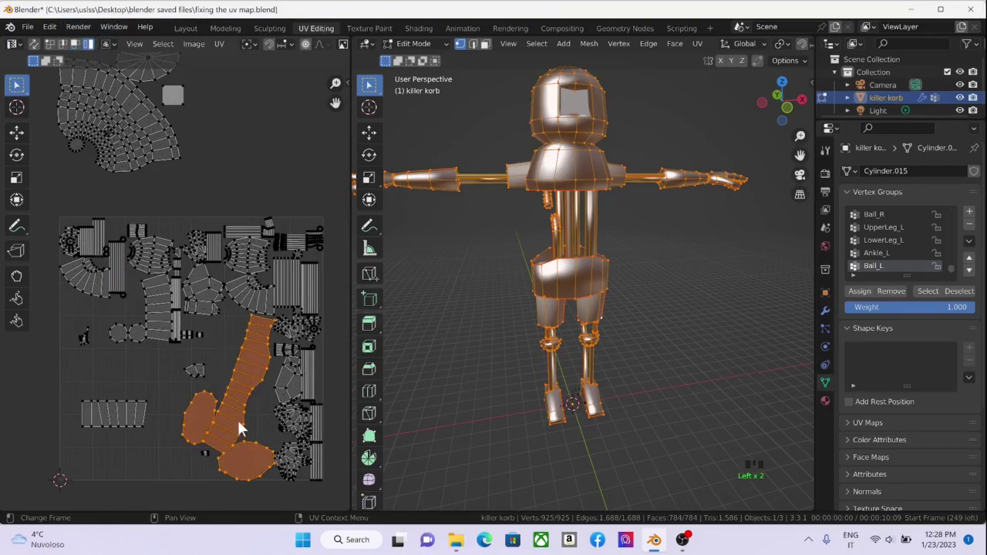
key("g")
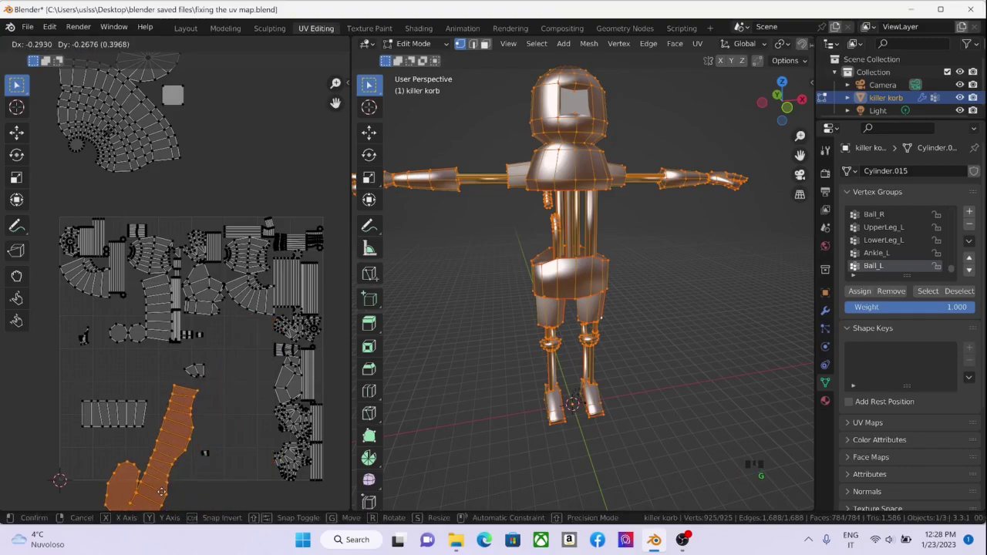
left_click(162, 496)
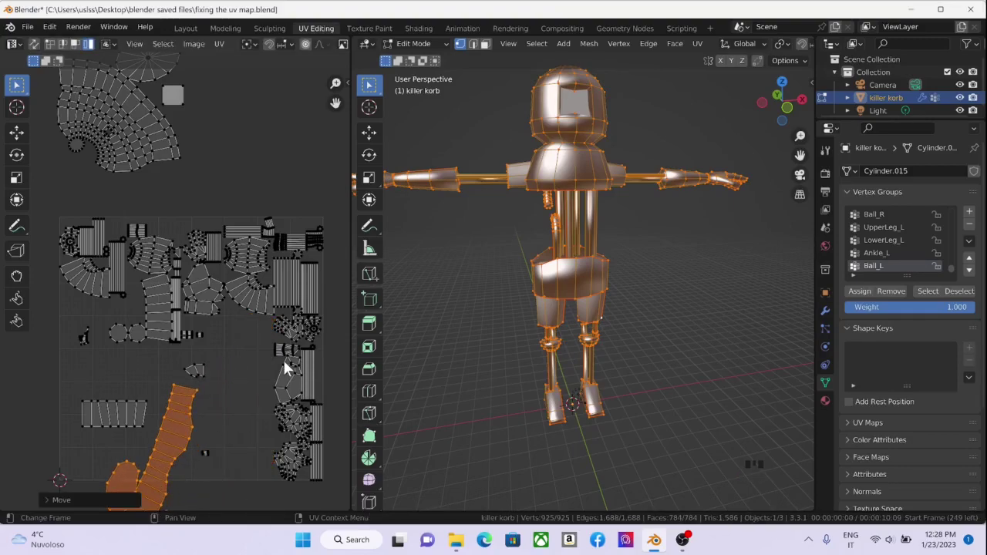
Move the two larger hand-shaped islands away from the grid's right-hand column into the free space of its lower part.
scroll(279, 410, "up", 2)
middle_click_drag(275, 408, 117, 255)
left_click_drag(177, 312, 231, 371)
key("g")
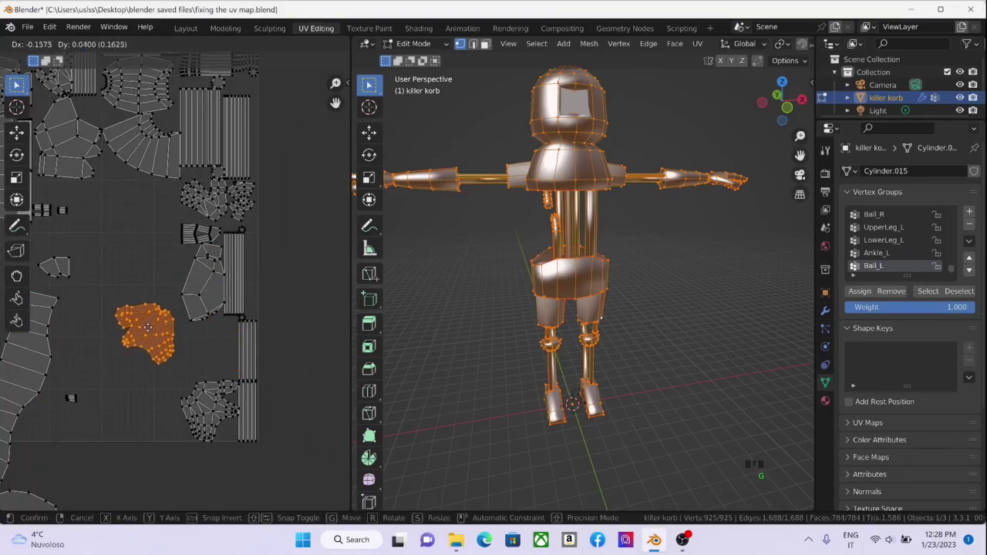
left_click(148, 327)
left_click(219, 432)
key("g")
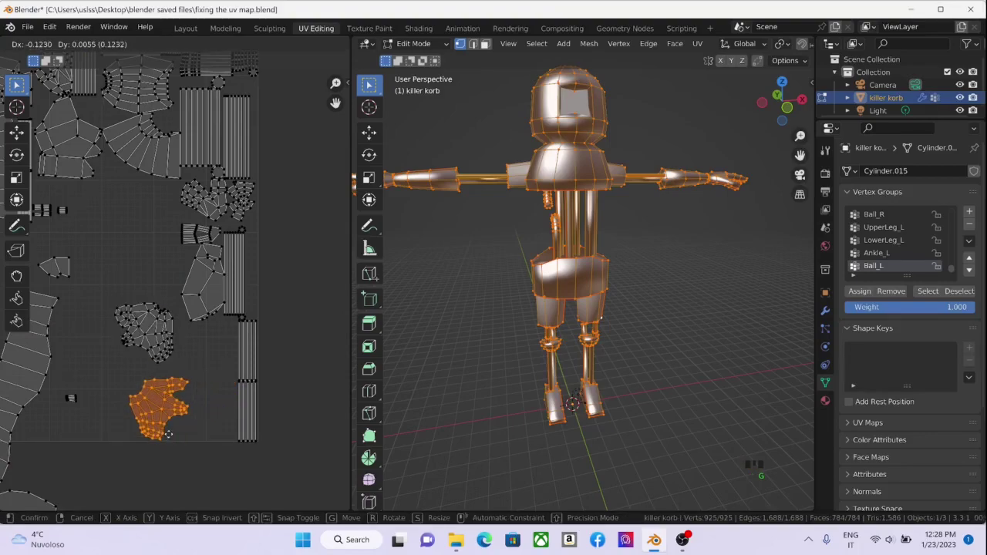
left_click(160, 442)
Gather two more hand-shaped islands, one from the right-hand column and one from the upper row, beside the first hand pieces.
left_click(199, 211)
key("g")
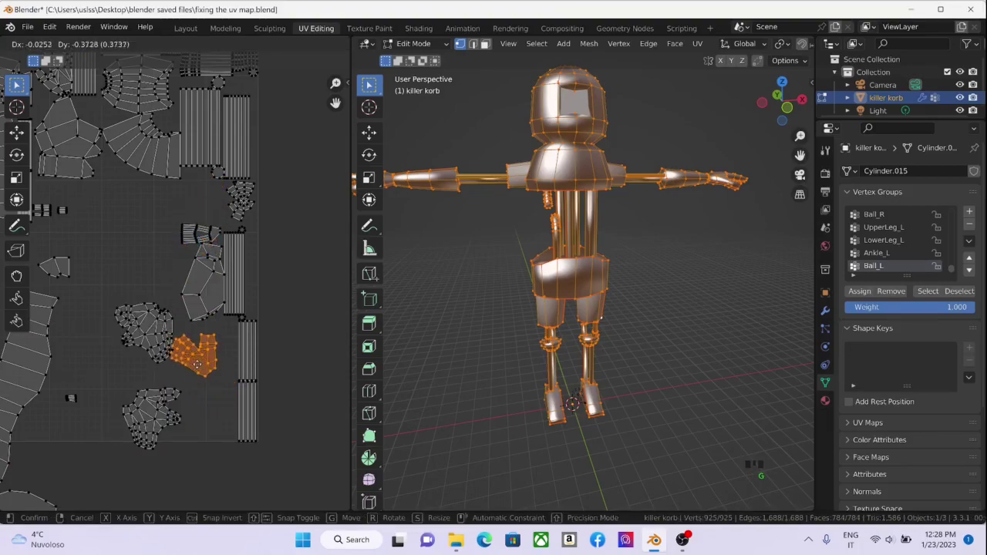
left_click(197, 362)
middle_click_drag(89, 78, 173, 141)
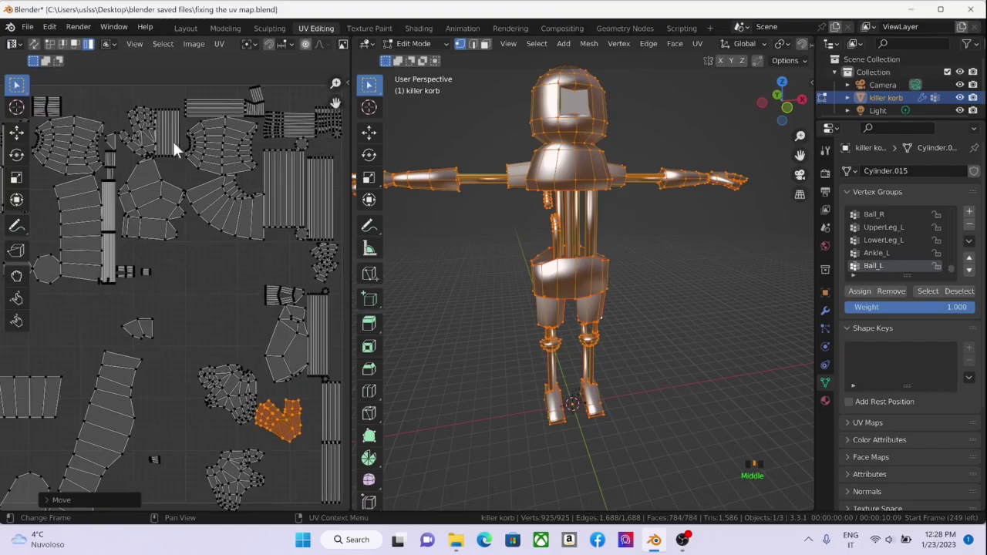
left_click(146, 121)
key("g")
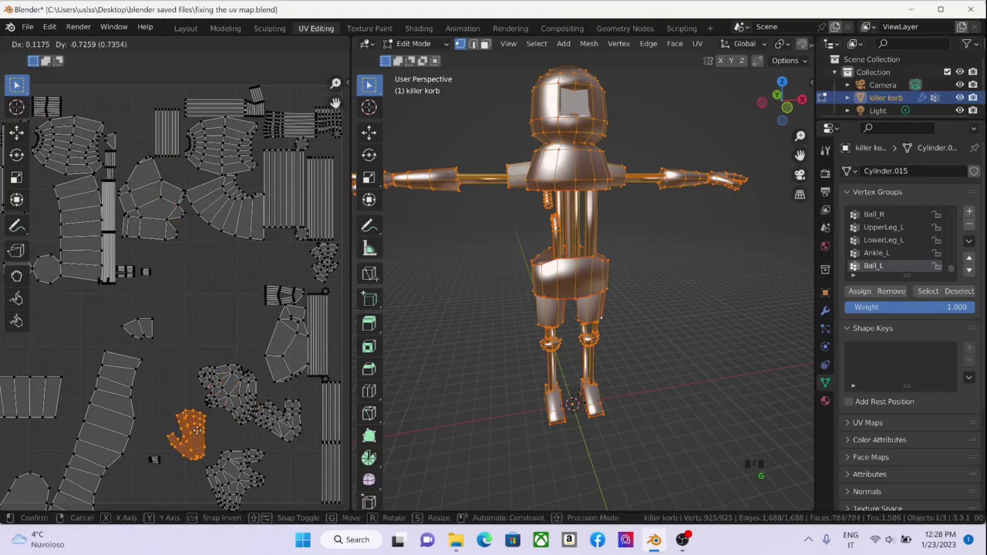
left_click(198, 432)
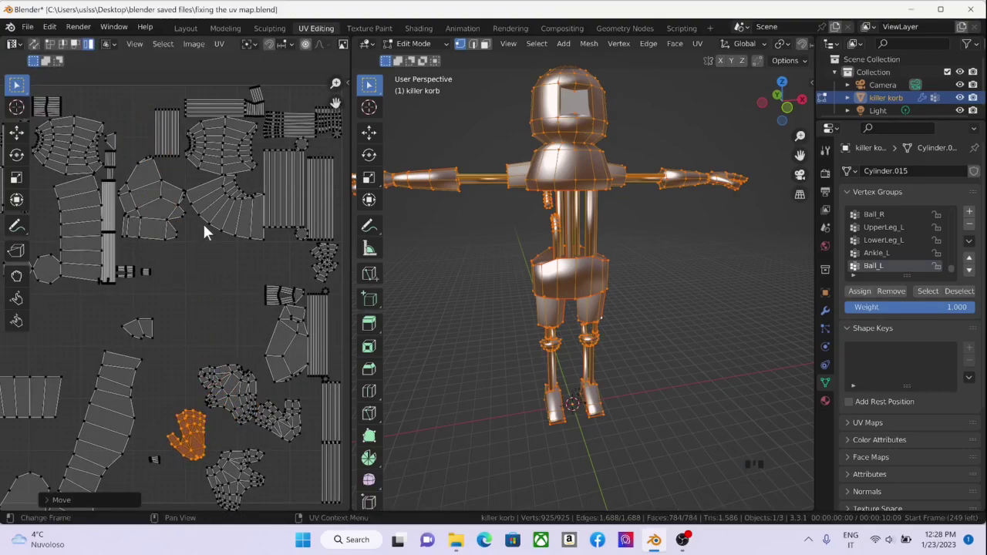
Move the two barrel-shaped islands outside the UV grid's right edge and stack them one above the other.
left_click(220, 144)
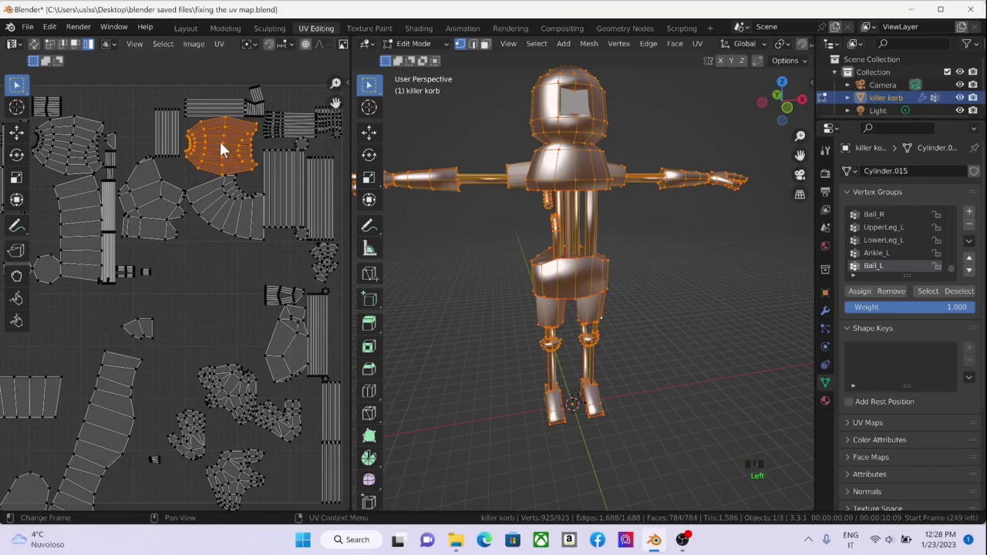
key("g")
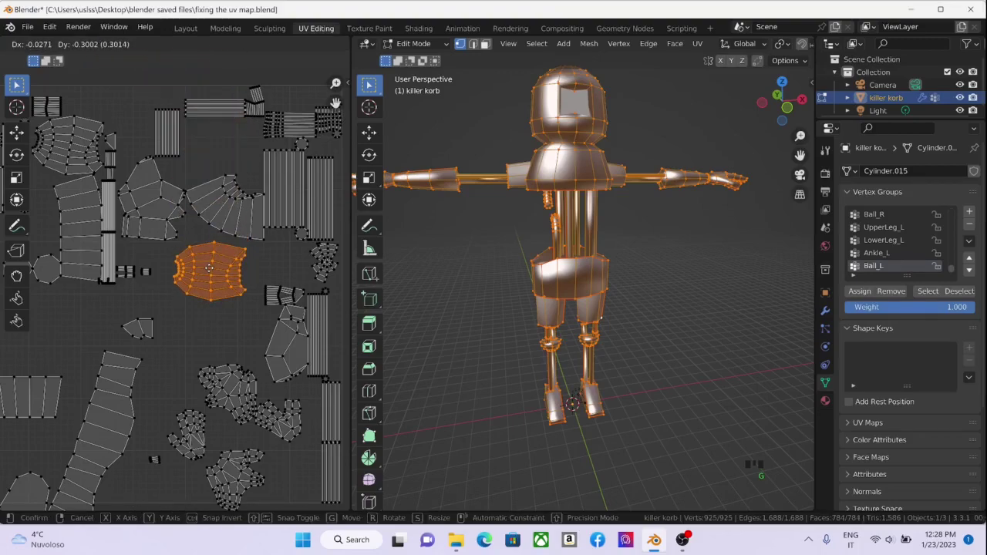
left_click(205, 297)
scroll(205, 297, "down", 2)
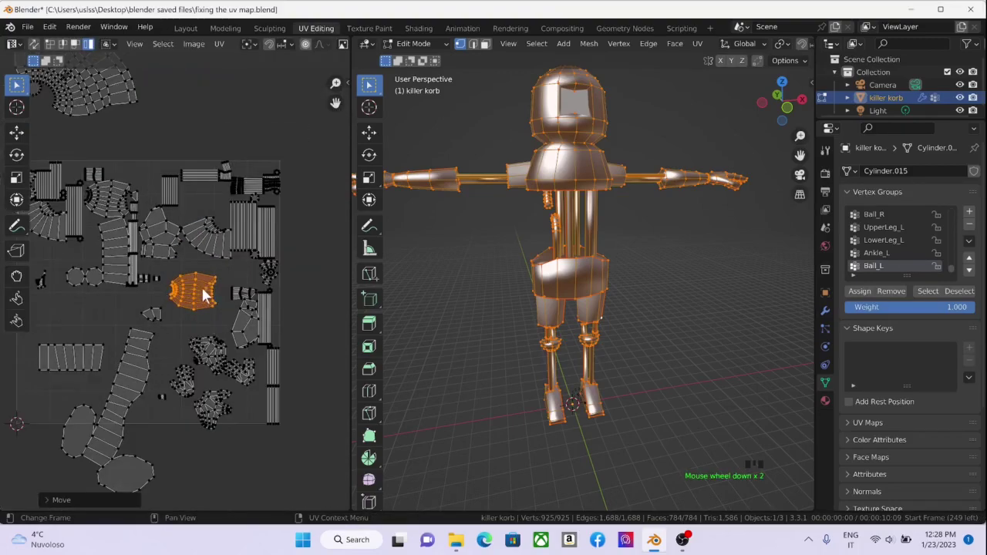
key("g")
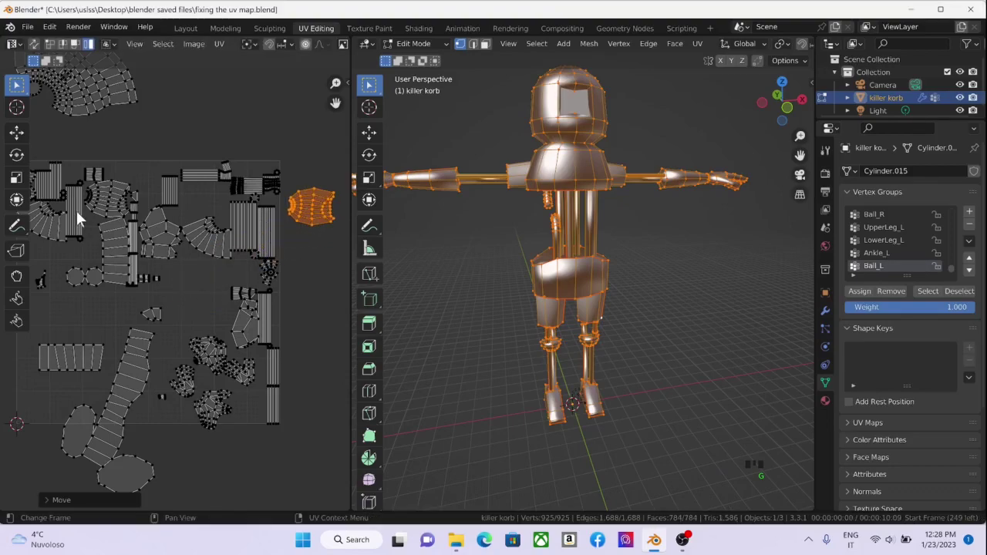
left_click(308, 154)
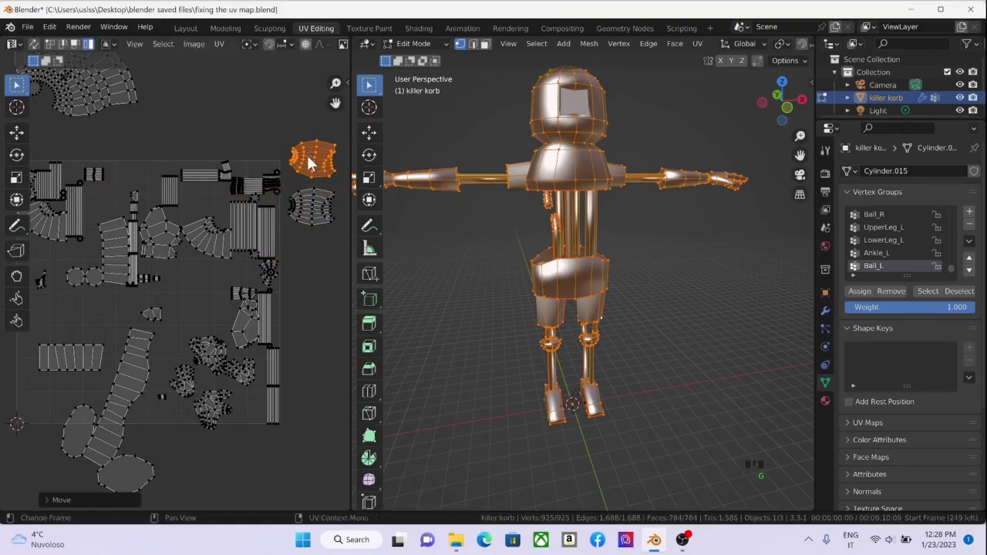
Move the two small fan-shaped islands outside the UV grid and stack them below the two barrel-shaped islands.
left_click(210, 236)
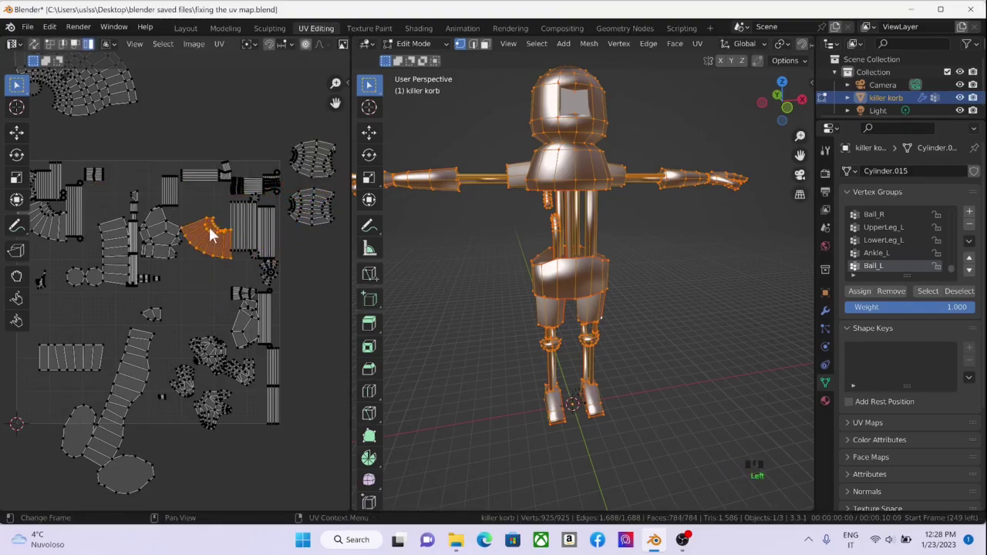
key("g")
left_click(328, 253)
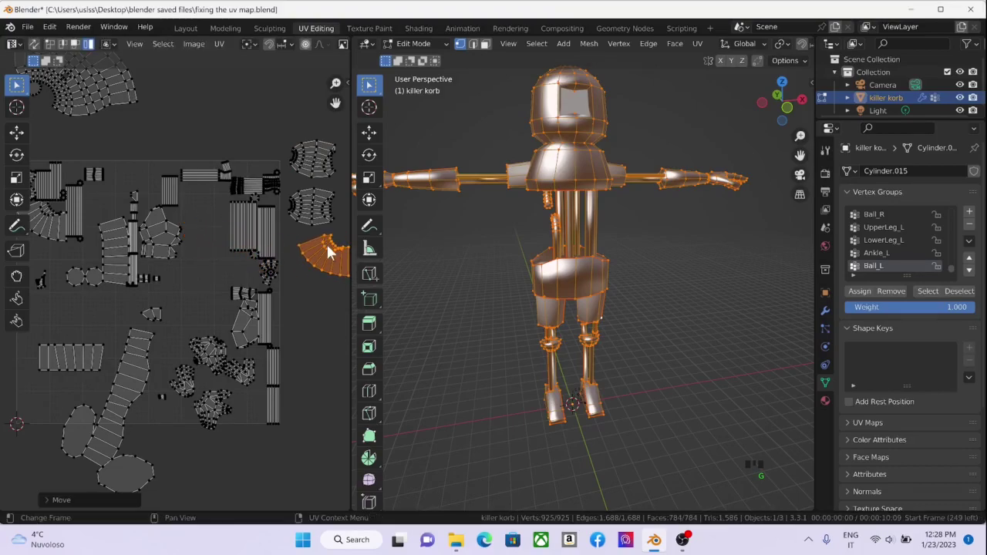
left_click(46, 224)
key("g")
left_click(325, 304)
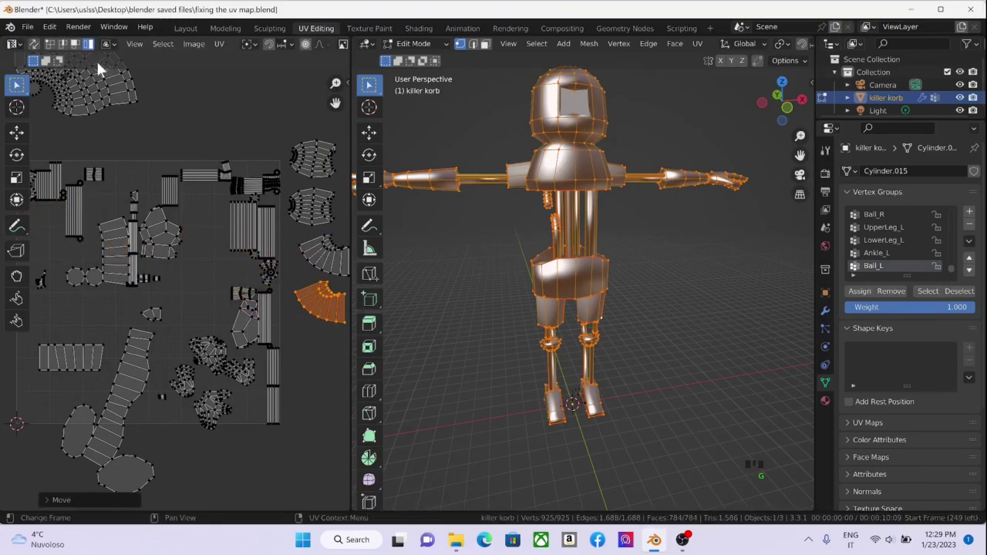
Turn on UV sync selection in face mode and select the lower fan-shaped island to identify its part on the model.
left_click(33, 44)
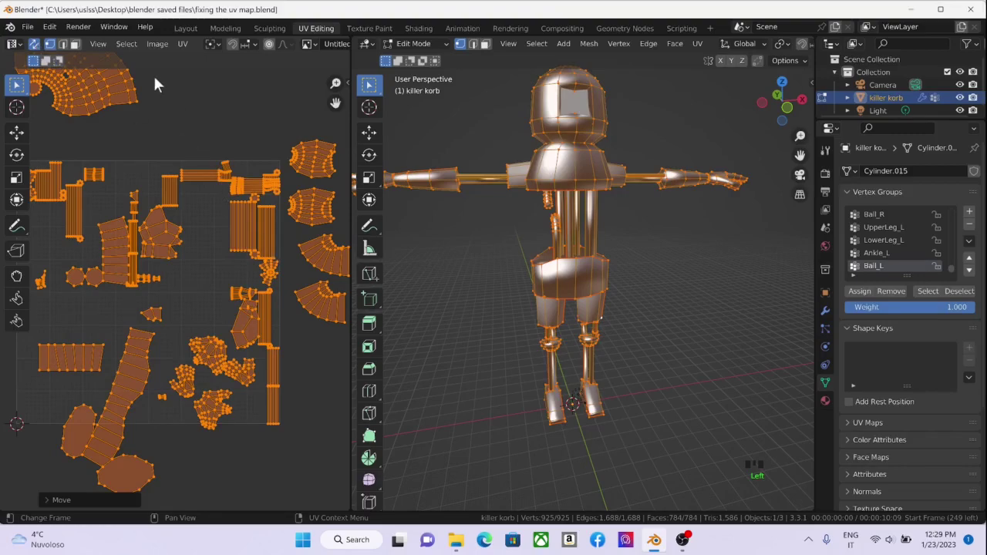
left_click(75, 44)
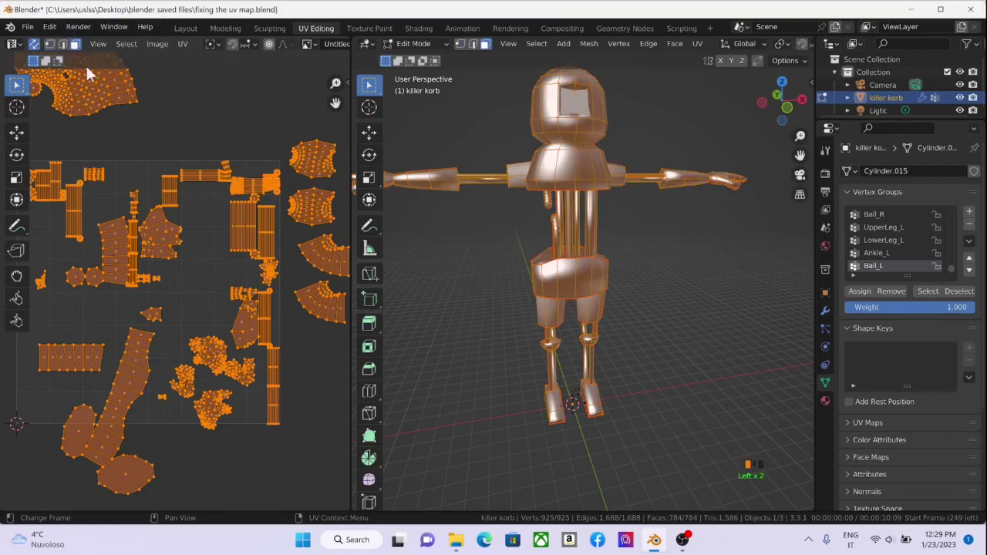
left_click(327, 312)
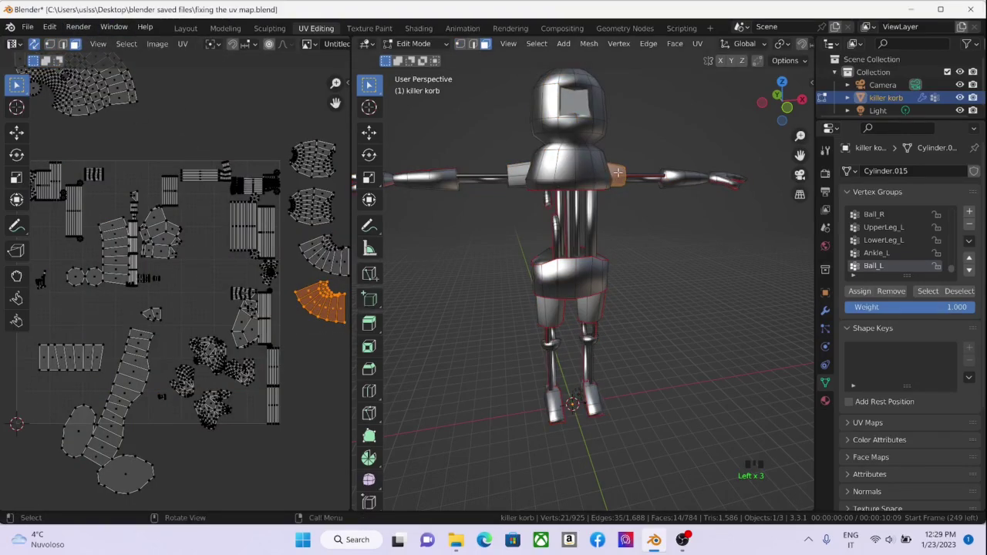
Select the upper of the two small fan-shaped islands and move it to the right of the barrel-shaped islands.
left_click(314, 245)
left_click_drag(286, 185, 345, 271)
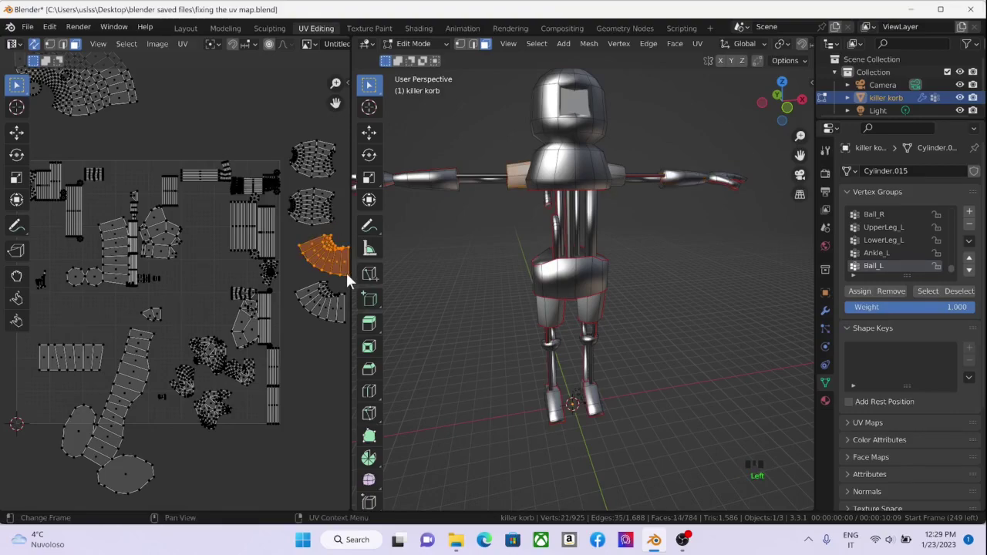
key("g")
left_click(382, 179)
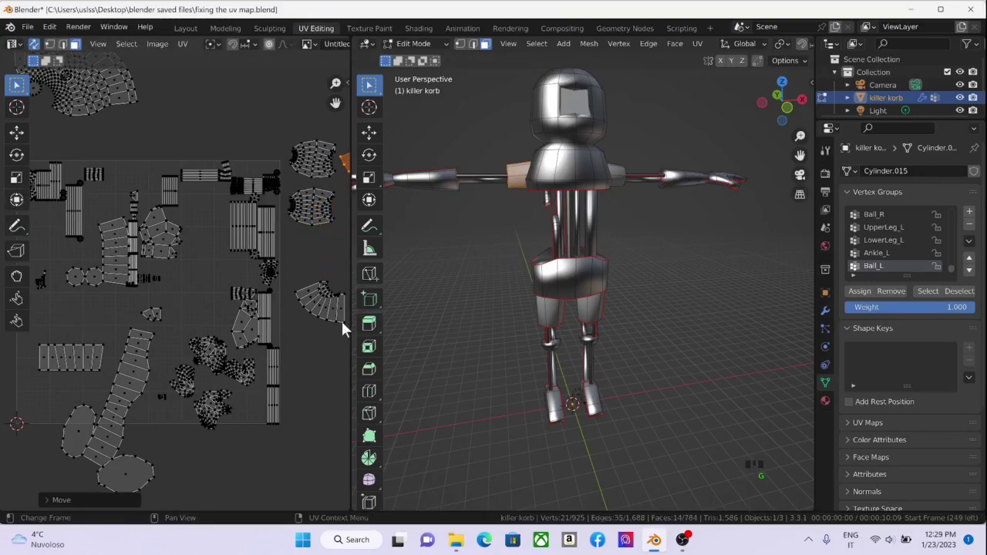
Move the remaining fan-shaped island beside the lower barrel-shaped island and select each pair in turn to check its arm on the model.
left_click(307, 298)
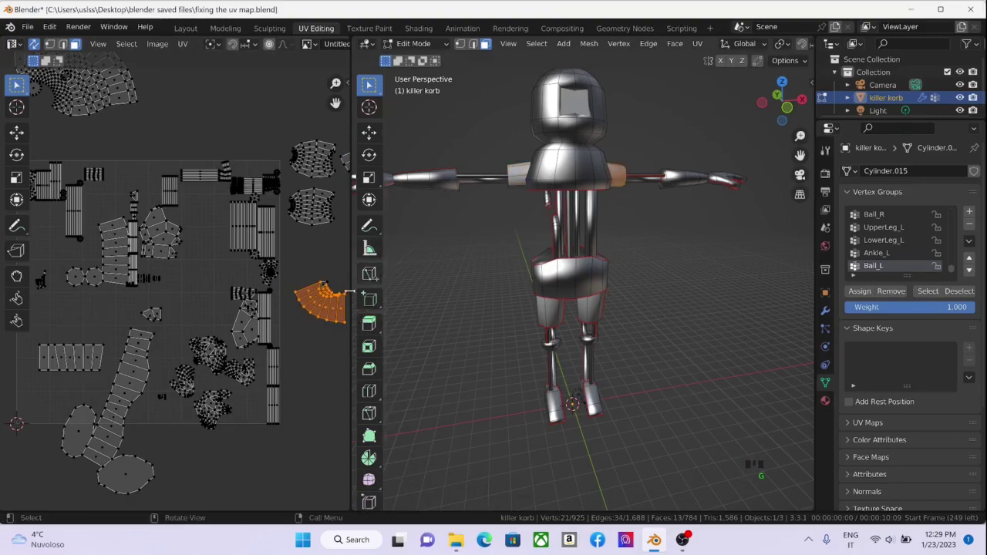
left_click_drag(295, 269, 350, 327)
key("g")
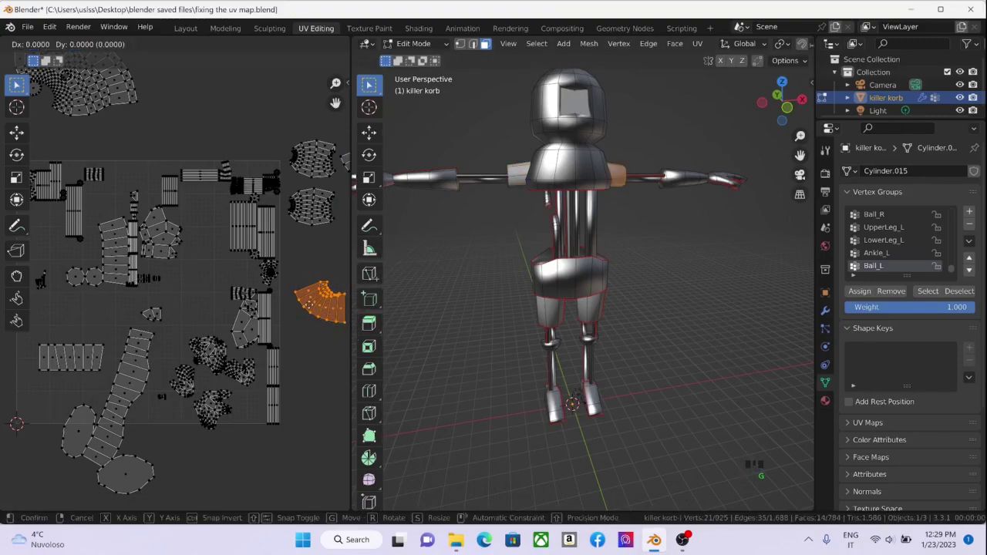
left_click(7, 229)
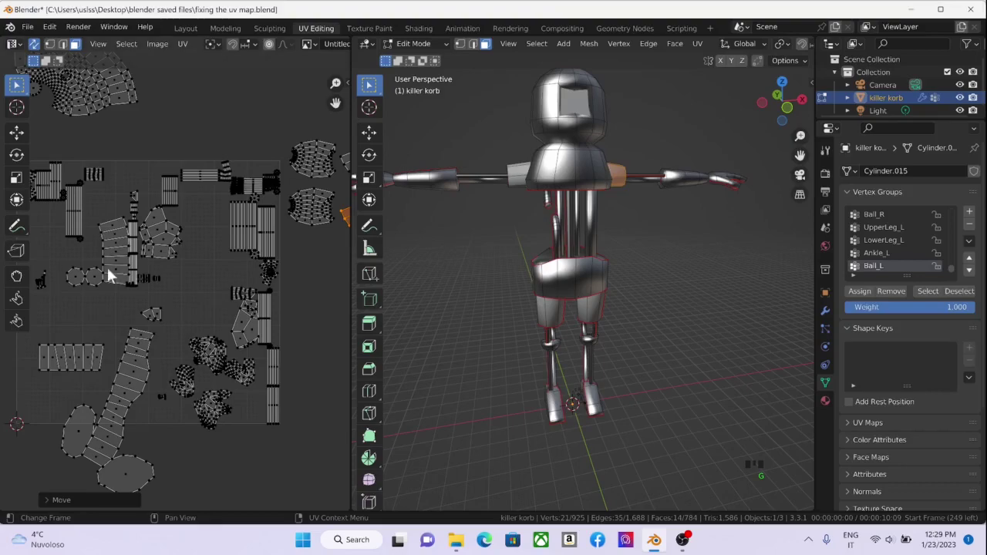
scroll(111, 275, "down", 1)
middle_click_drag(278, 275, 216, 278)
left_click_drag(198, 220, 297, 256)
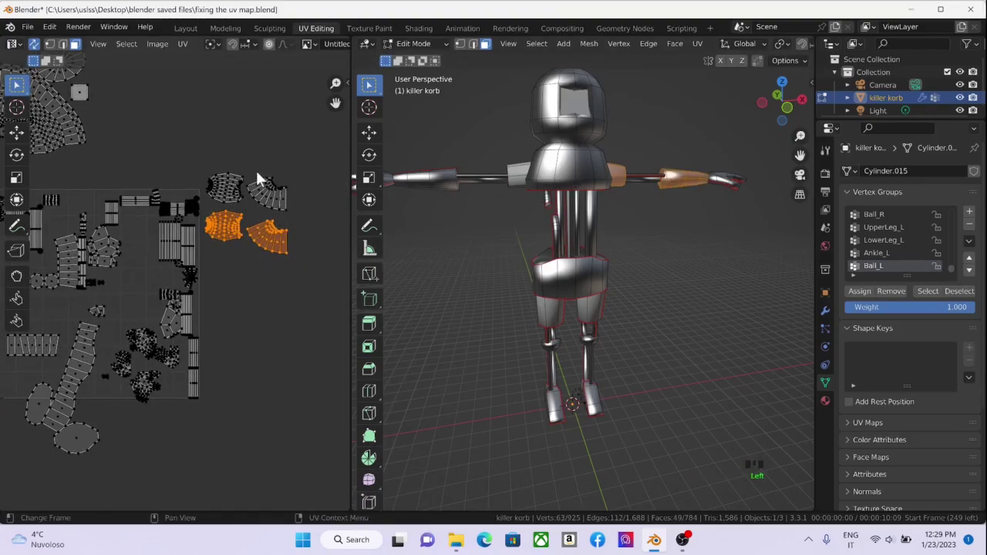
left_click_drag(202, 170, 298, 206)
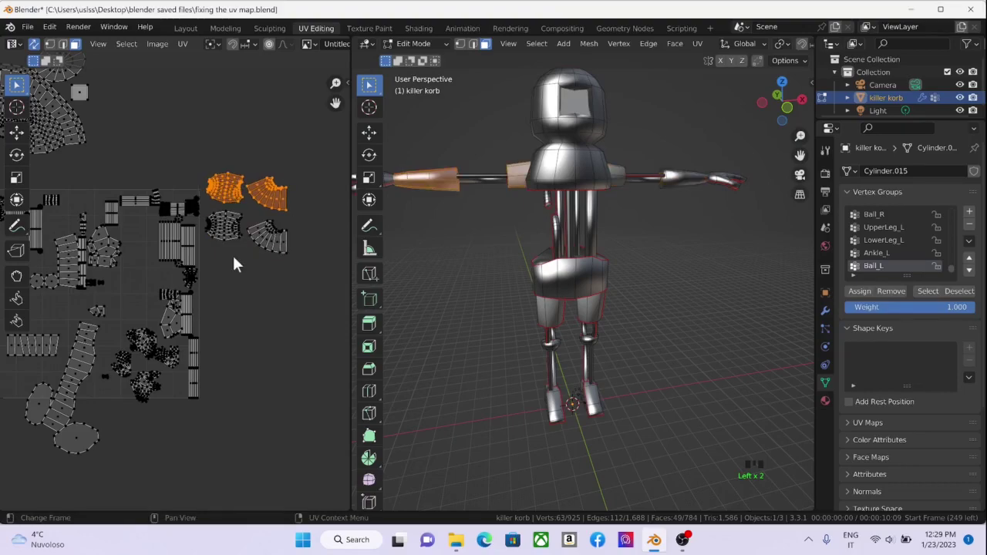
Select the narrow striped torso island near the UV grid's right edge and move it.
left_click(185, 245)
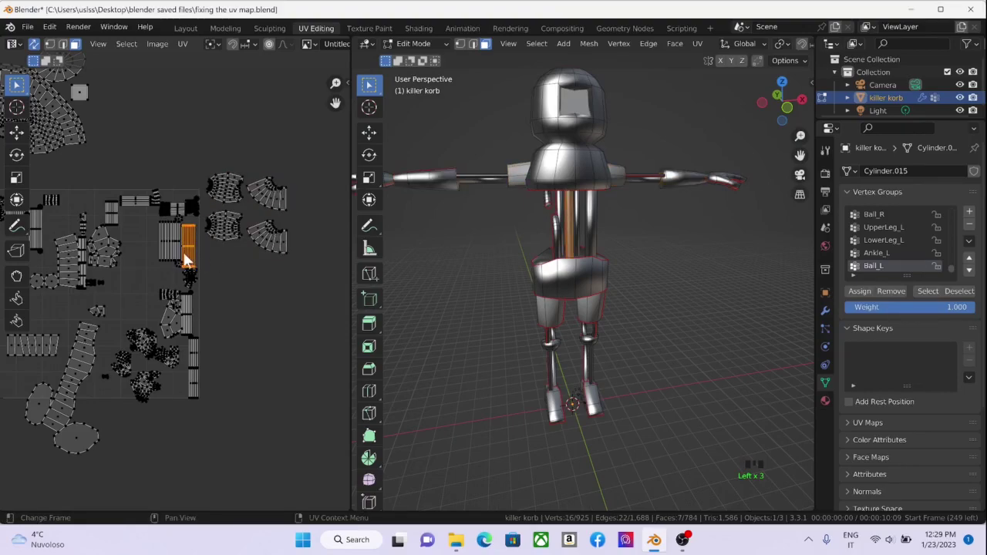
key("g")
left_click(190, 248)
scroll(189, 231, "up", 3)
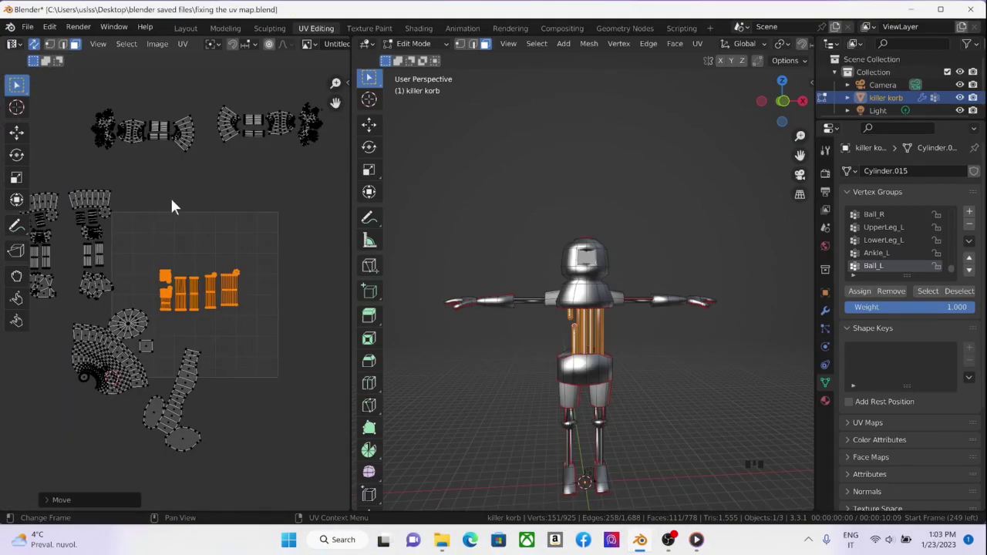
Select each of the two arm island groups above the UV grid to check which arm it covers on the model.
middle_click_drag(172, 205, 224, 242)
left_click_drag(78, 129, 202, 205)
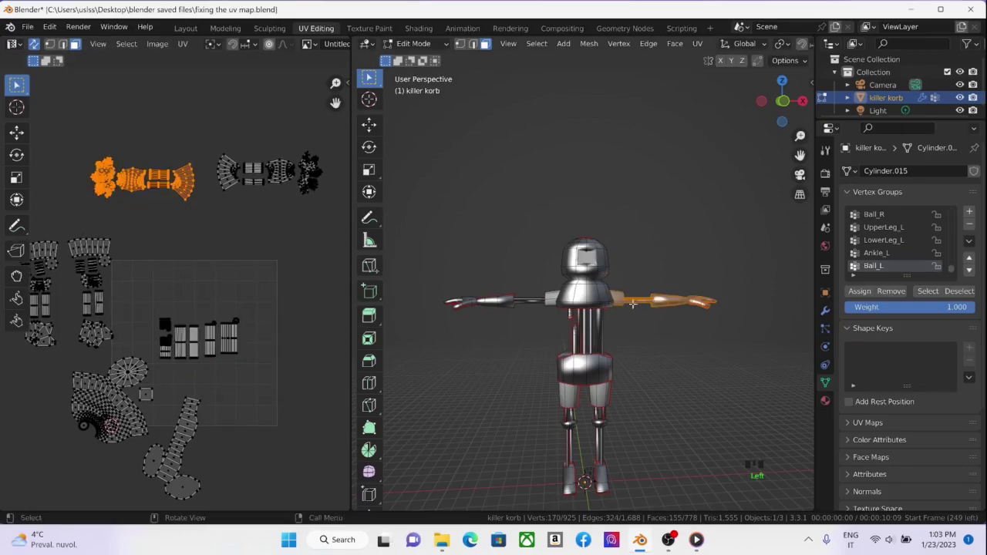
left_click_drag(204, 119, 328, 205)
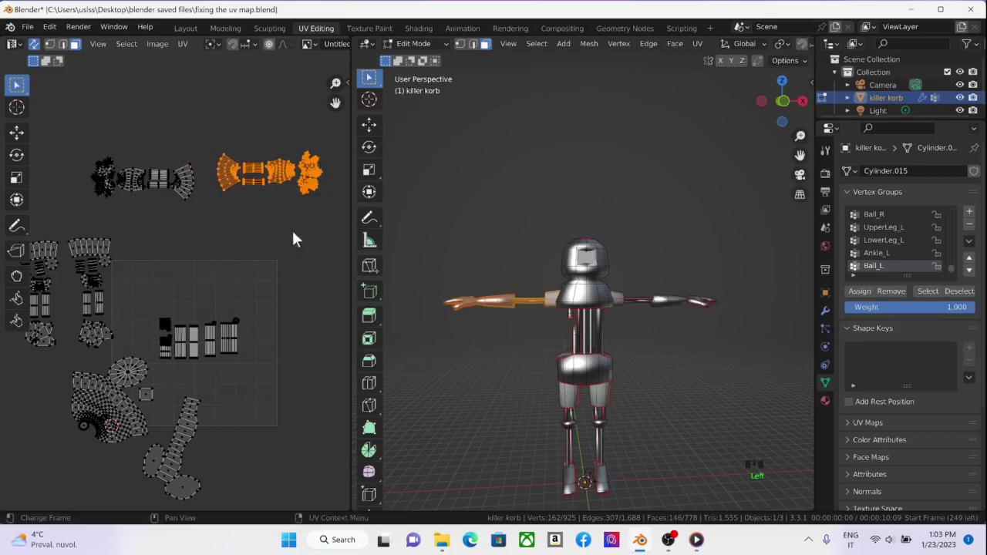
middle_click_drag(436, 342, 540, 386)
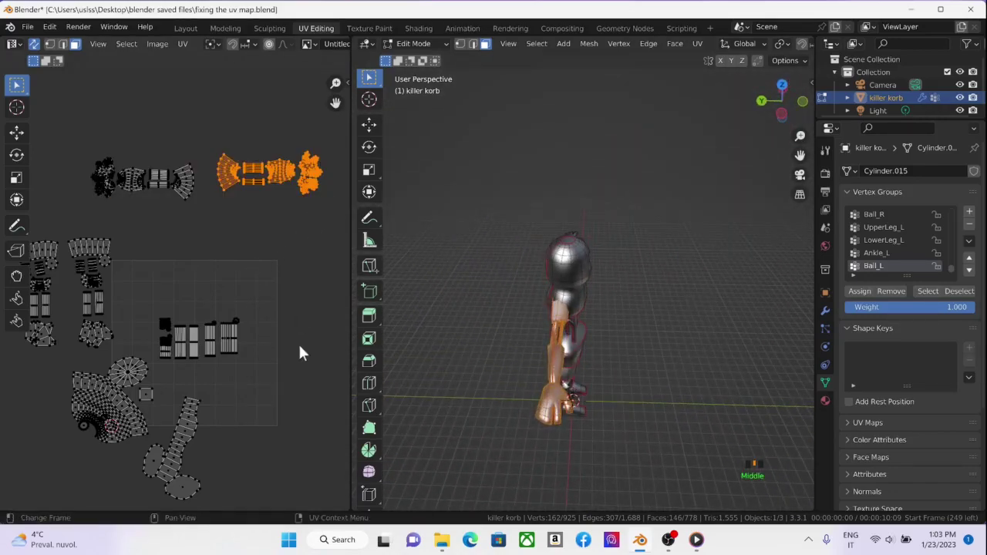
Select each of the two leg island groups beside the UV grid and examine the matching leg on the model.
middle_click_drag(81, 255, 156, 243)
left_click_drag(64, 210, 143, 333)
middle_click_drag(463, 324, 416, 262)
scroll(604, 445, "down", 2)
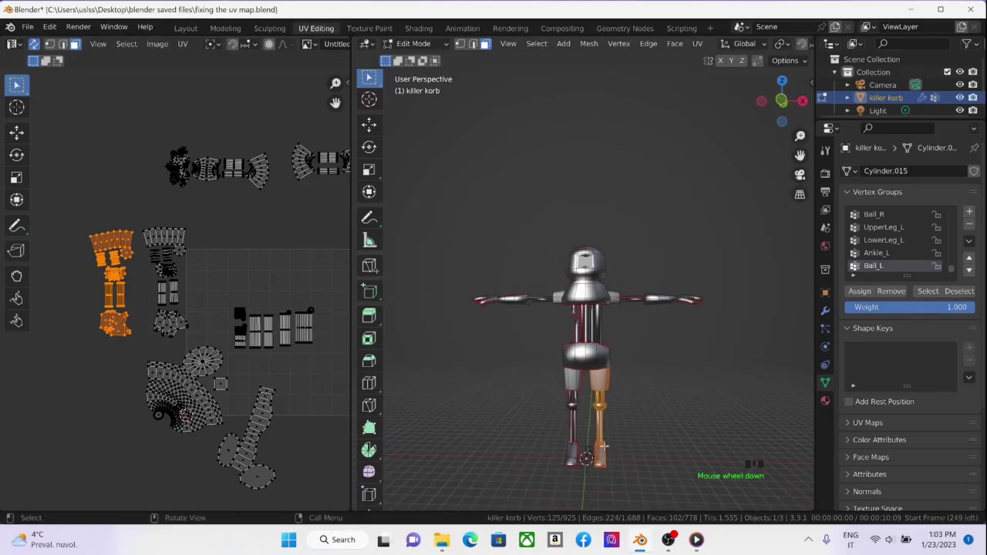
middle_click_drag(604, 445, 231, 255)
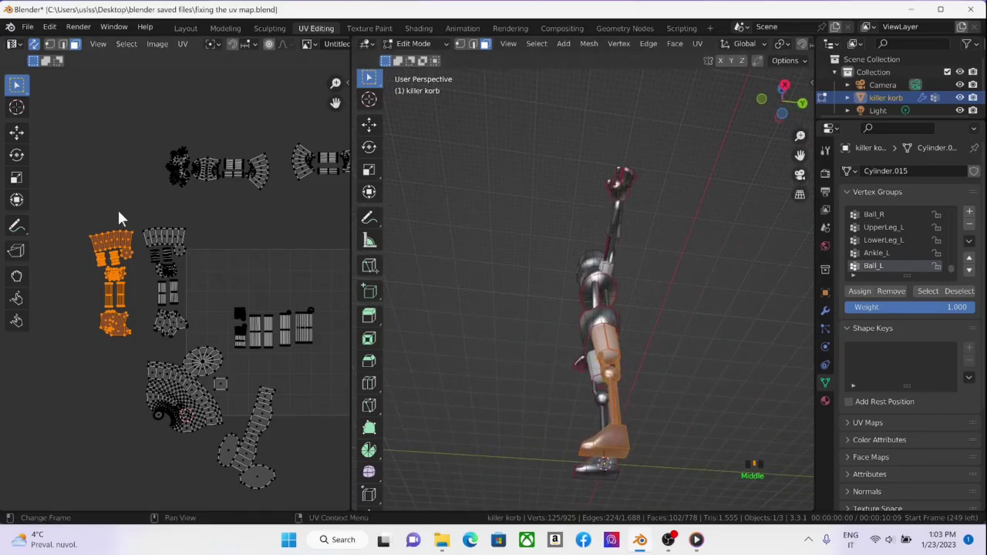
left_click_drag(138, 215, 189, 331)
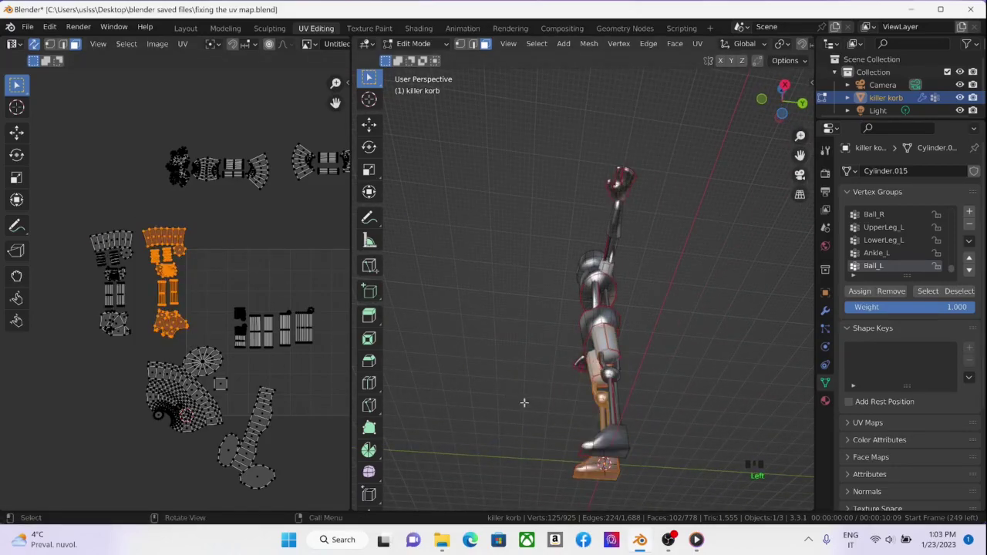
middle_click_drag(523, 402, 606, 409)
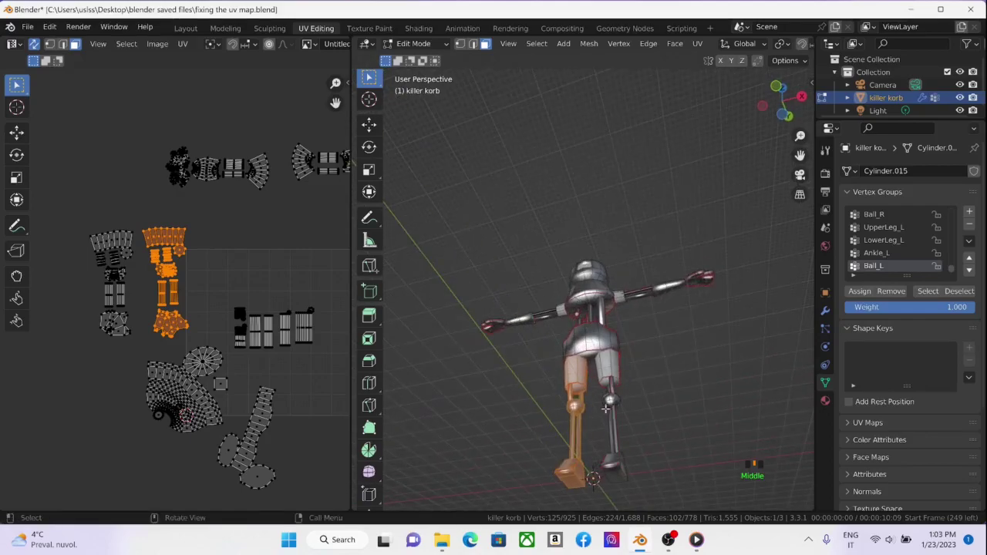
Select the head and chest islands, the pelvis islands and the torso pipe strips in turn to check them on the model.
left_click_drag(219, 444, 221, 434)
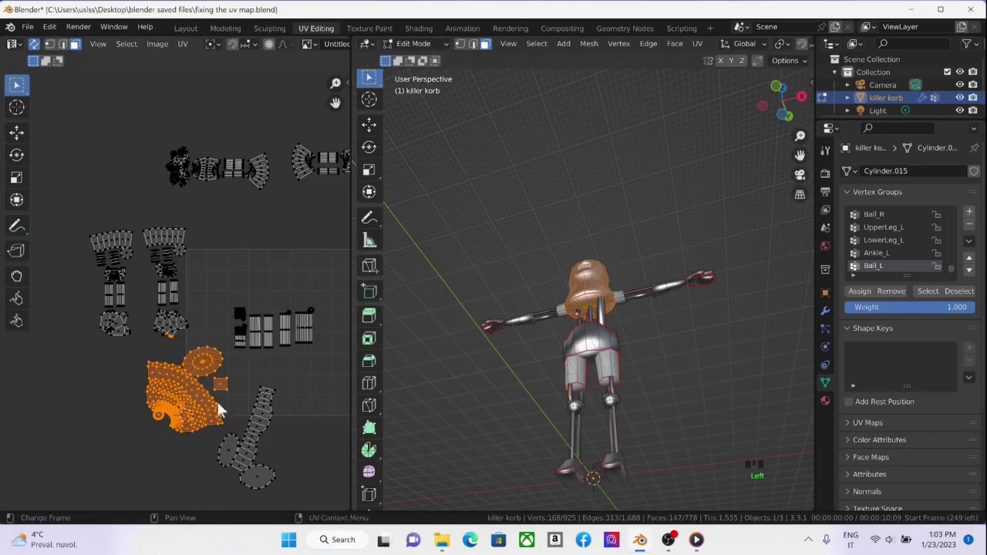
double_click(256, 417)
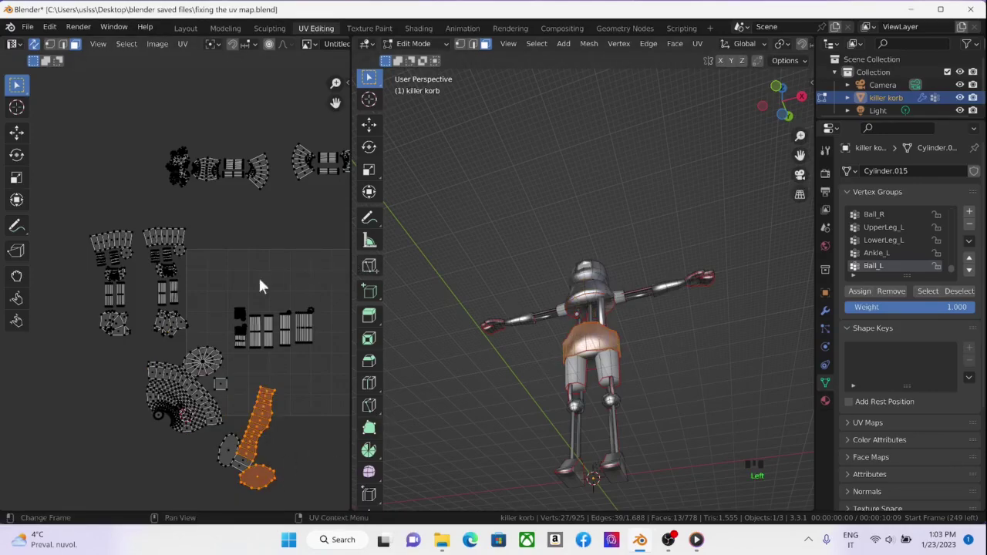
left_click_drag(224, 289, 320, 351)
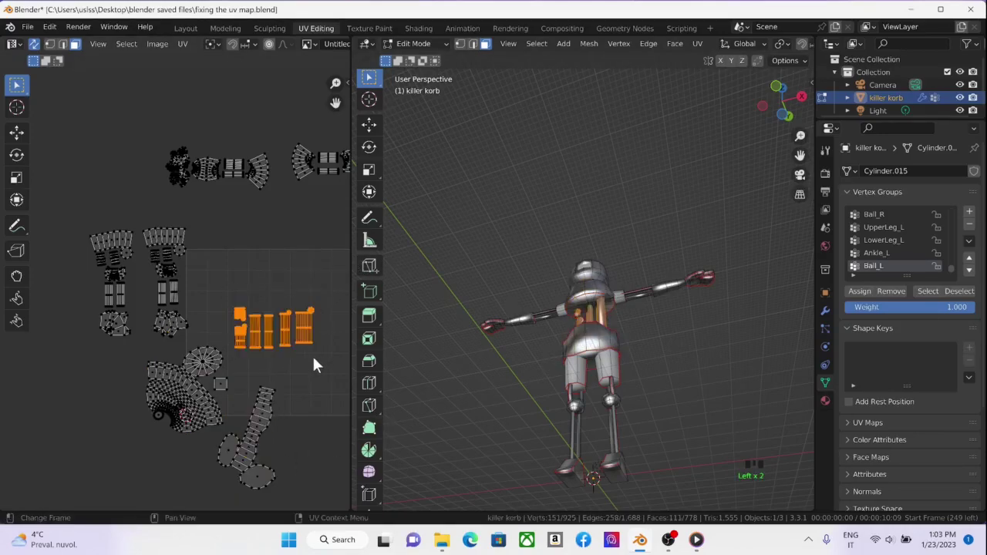
middle_click_drag(657, 334, 586, 331)
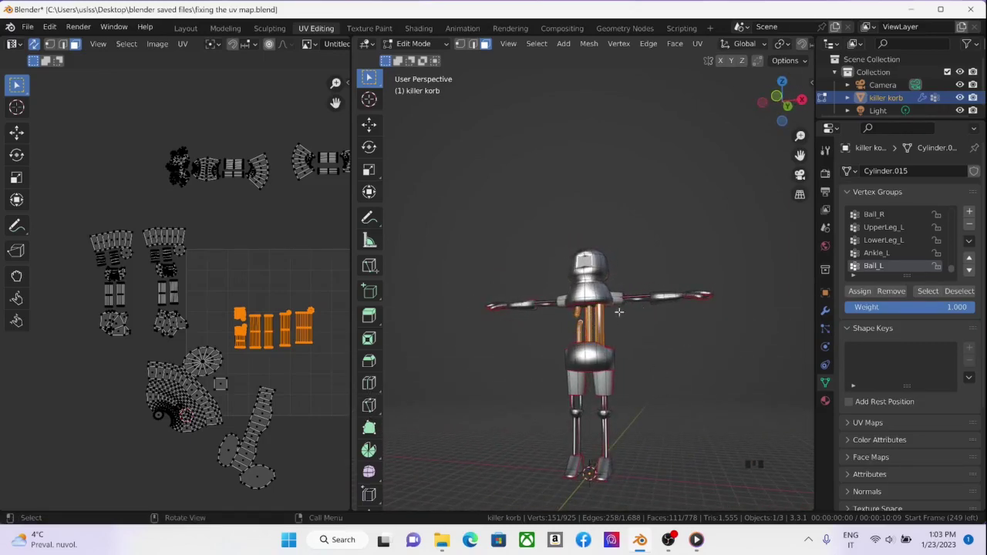
middle_click_drag(315, 255, 242, 198)
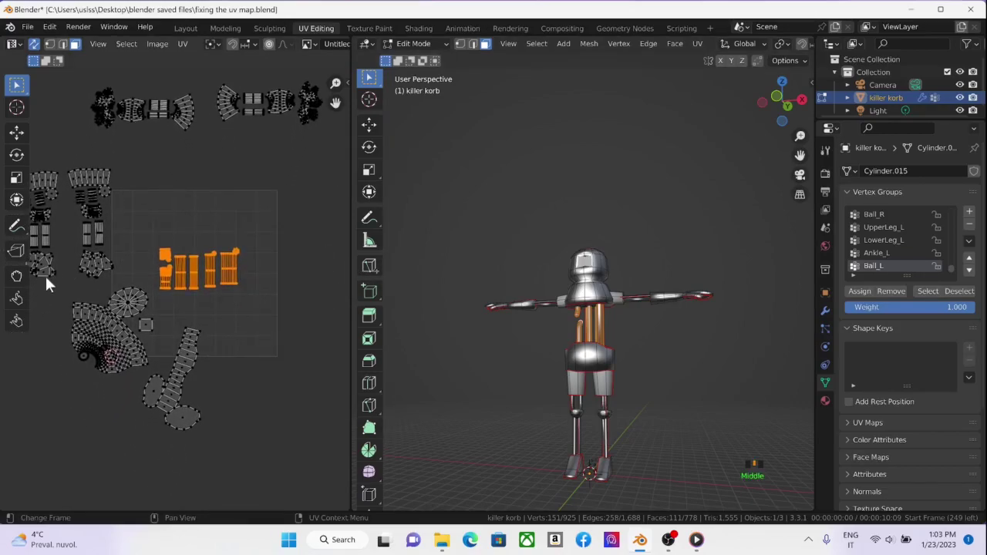
Rotate the head and chest islands as a group and place them just outside the UV grid's lower-left corner.
left_click_drag(55, 277, 153, 372)
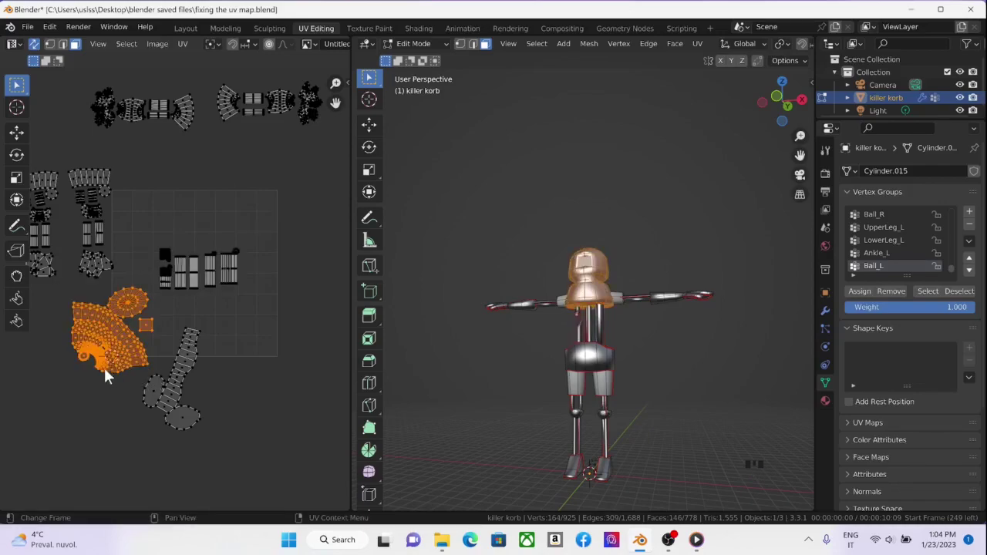
key("g")
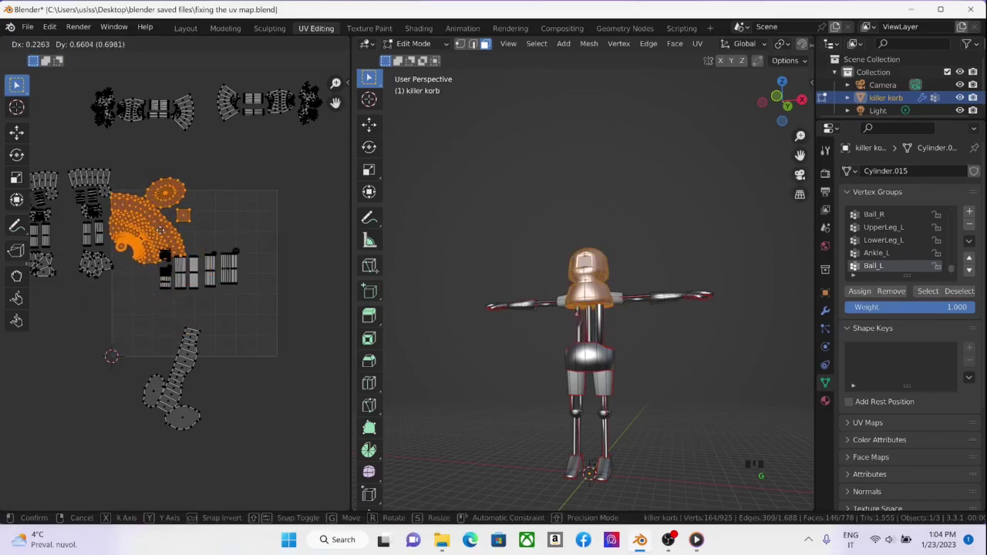
left_click(160, 228)
key("r")
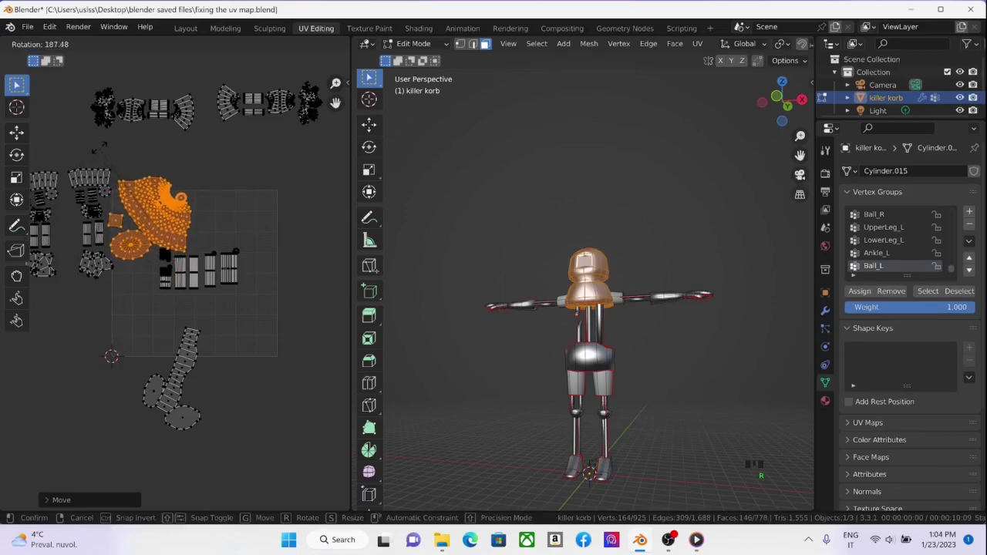
left_click(149, 251)
key("g")
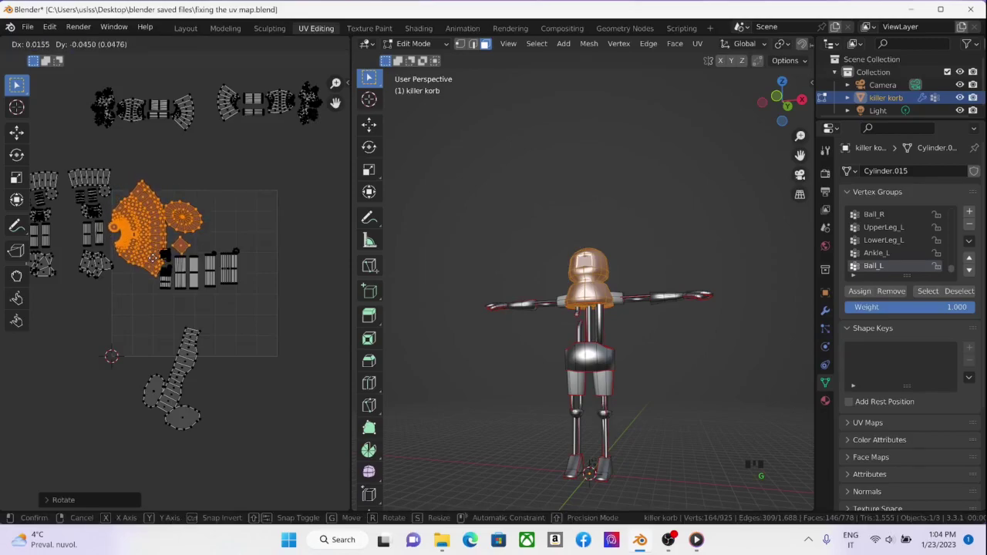
left_click(53, 389)
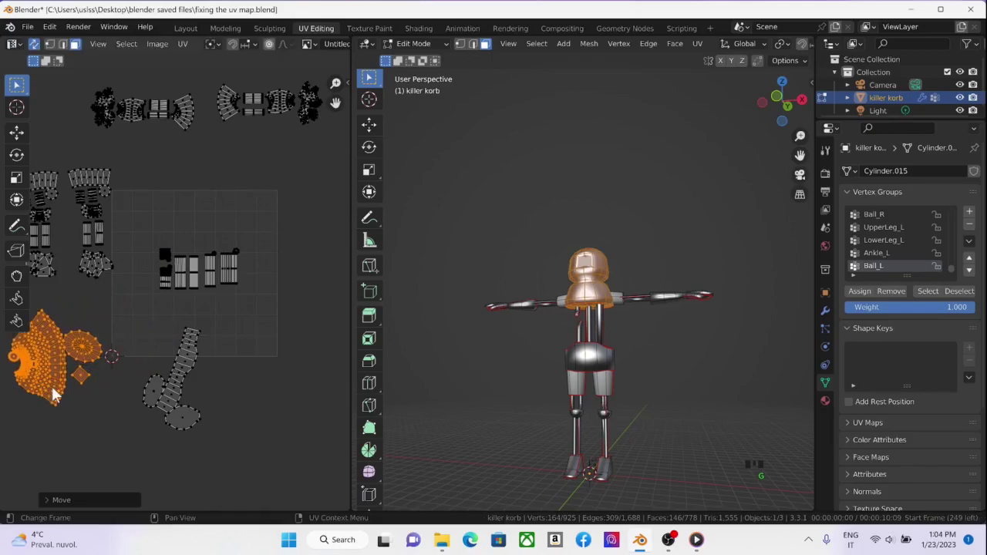
Move the small upper patch of the short torso pipe islands down close to the octagonal cap below it.
left_click(171, 286)
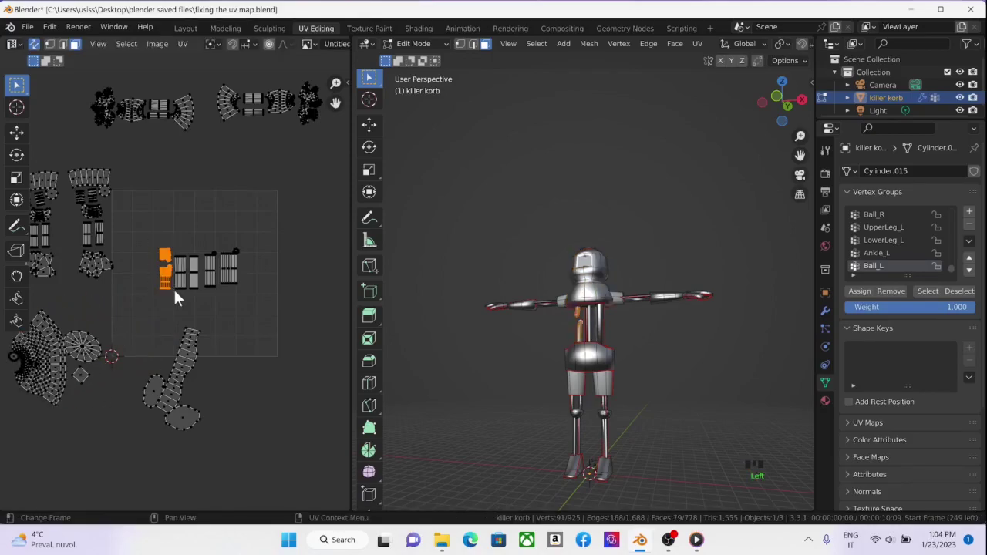
scroll(172, 287, "up", 5)
scroll(168, 265, "up", 2)
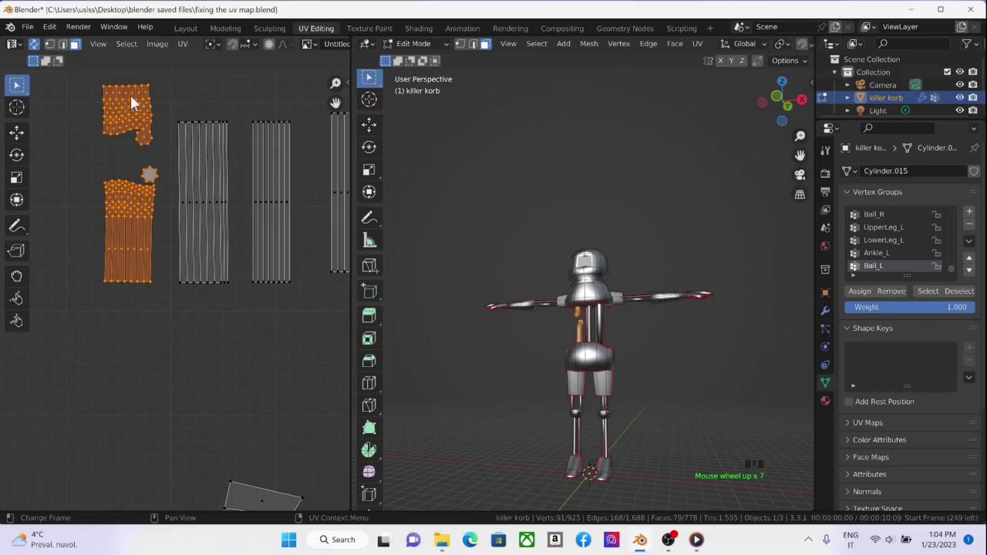
left_click_drag(90, 80, 151, 154)
key("g")
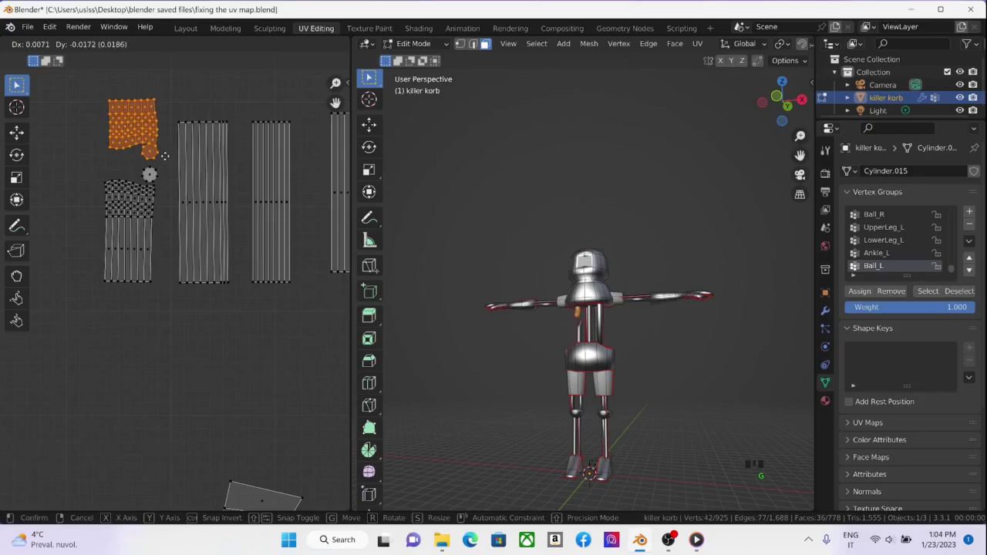
left_click(165, 160)
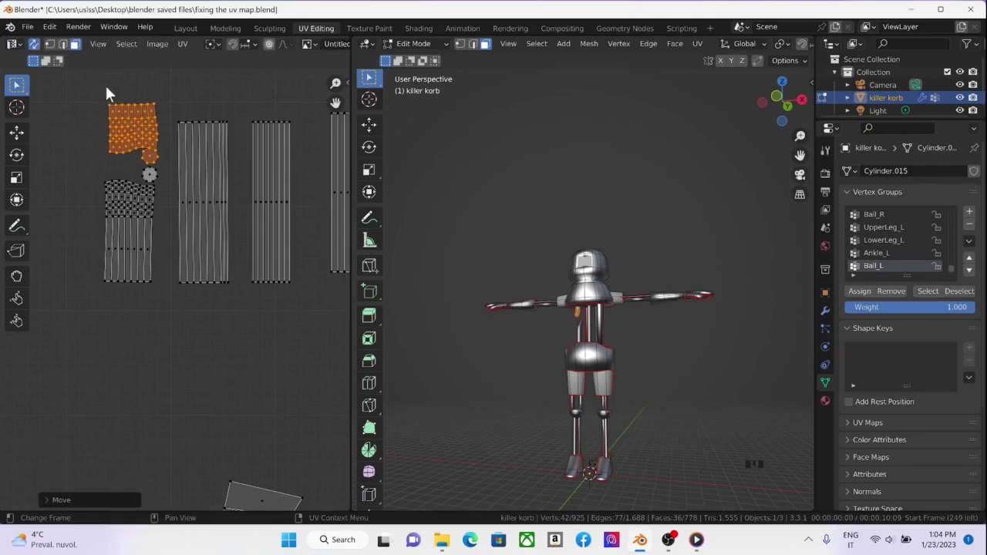
Shift the short pipe islands closer to the first long strip, and shift them together with that strip toward the second one.
left_click_drag(82, 81, 159, 289)
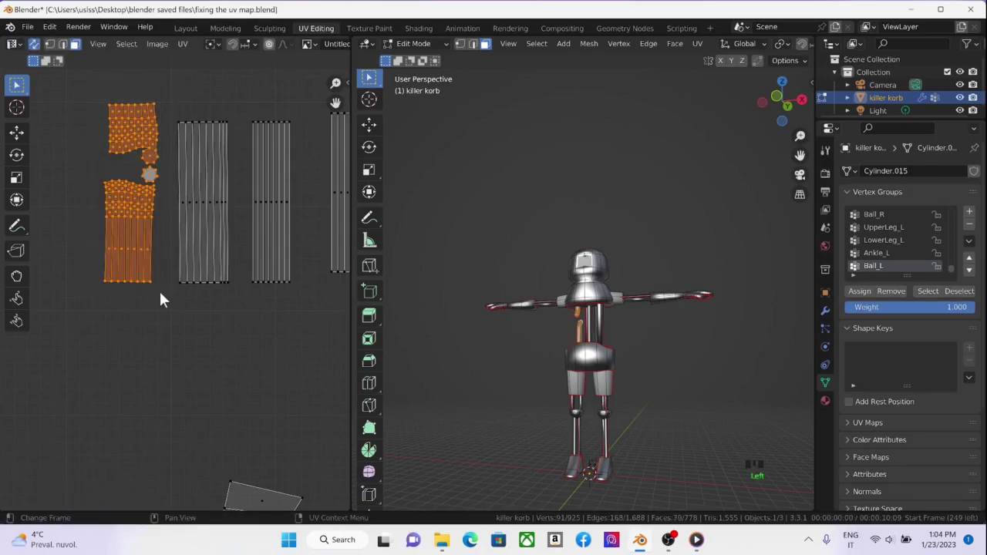
key("g")
left_click(172, 281)
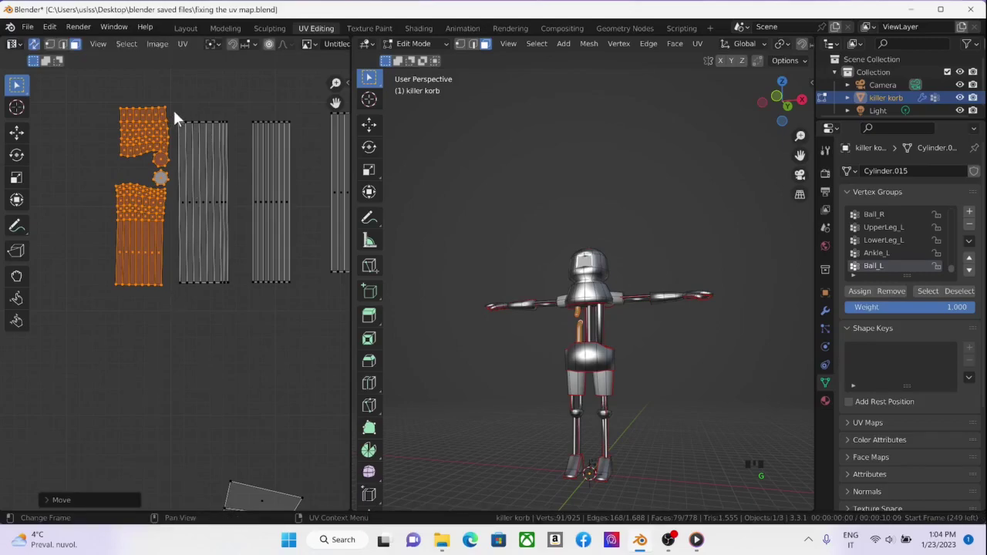
left_click_drag(104, 92, 236, 297)
key("g")
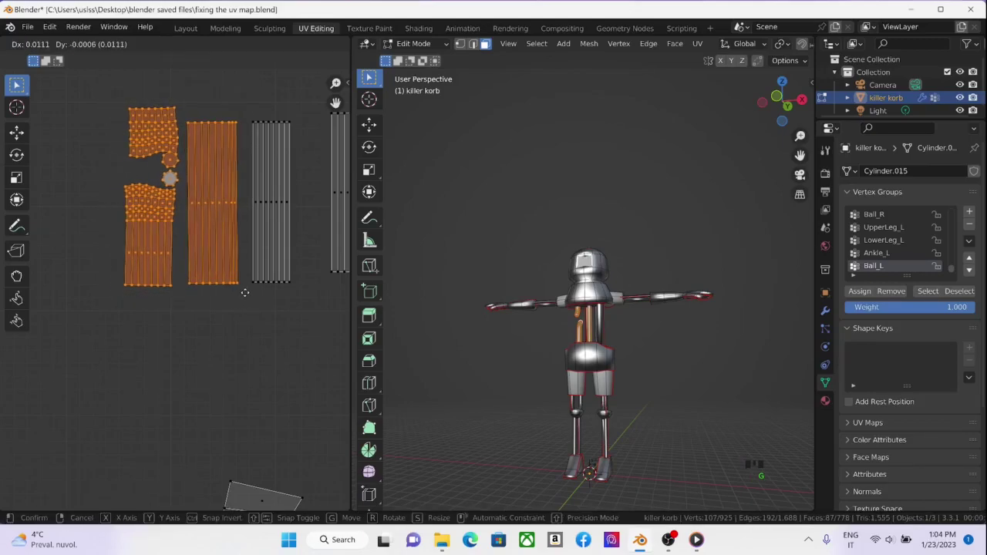
left_click(251, 299)
Shift the packed pipe islands with the second long strip toward the third, and all of these together up against the fourth.
left_click_drag(120, 89, 316, 307)
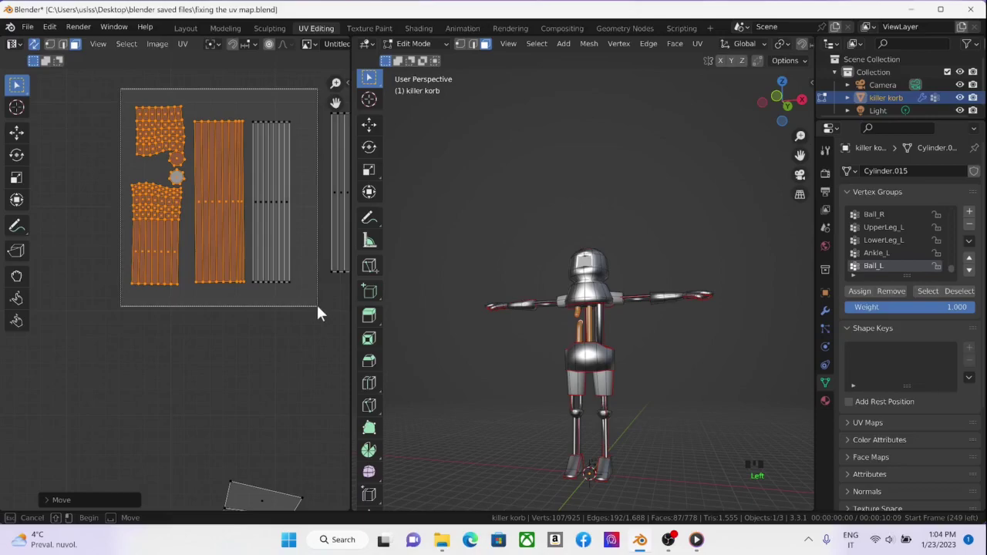
key("g")
left_click(340, 293)
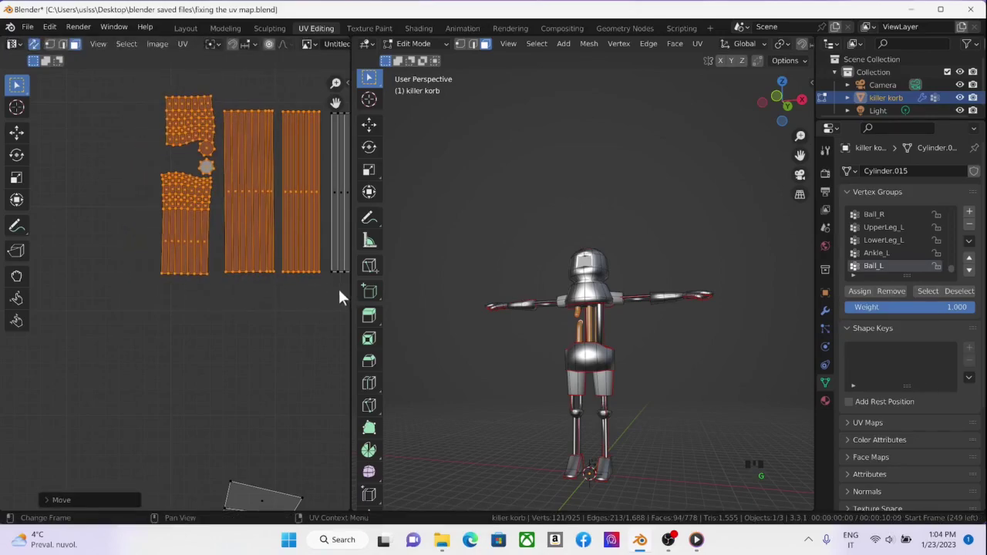
middle_click_drag(337, 287, 162, 287)
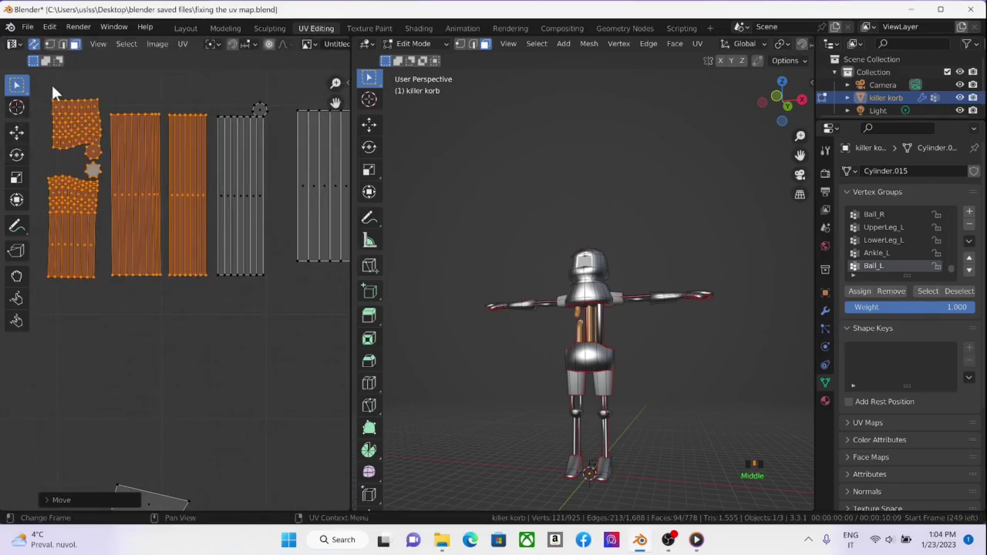
left_click_drag(43, 88, 275, 307)
key("g")
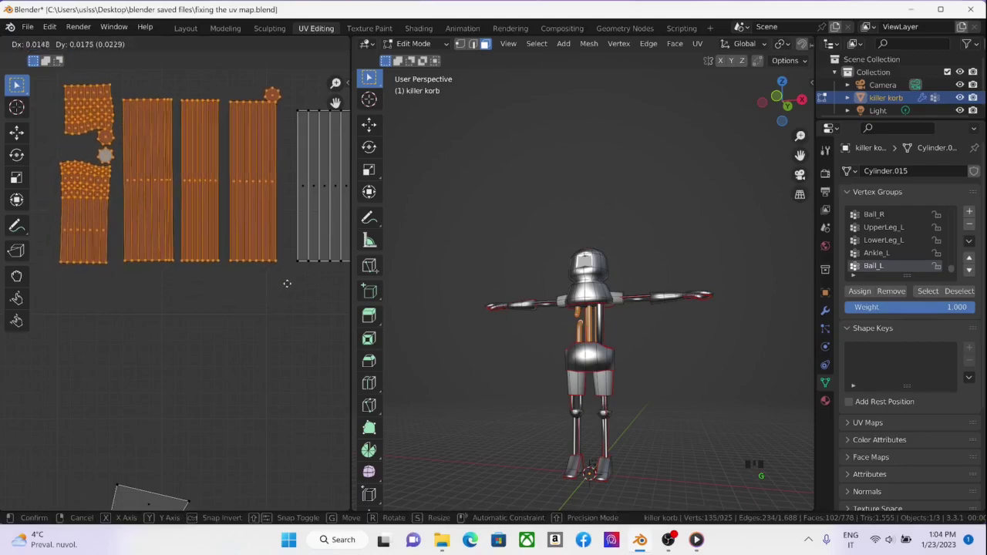
left_click(303, 282)
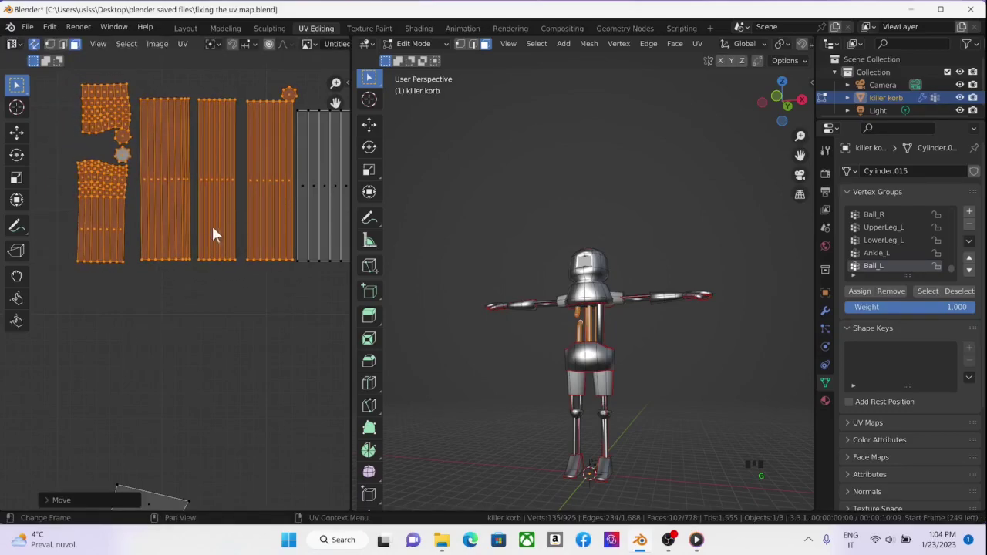
Select all the torso pipe islands together and move them down as one group within the UV grid.
middle_click_drag(213, 233, 127, 216)
scroll(128, 247, "down", 2)
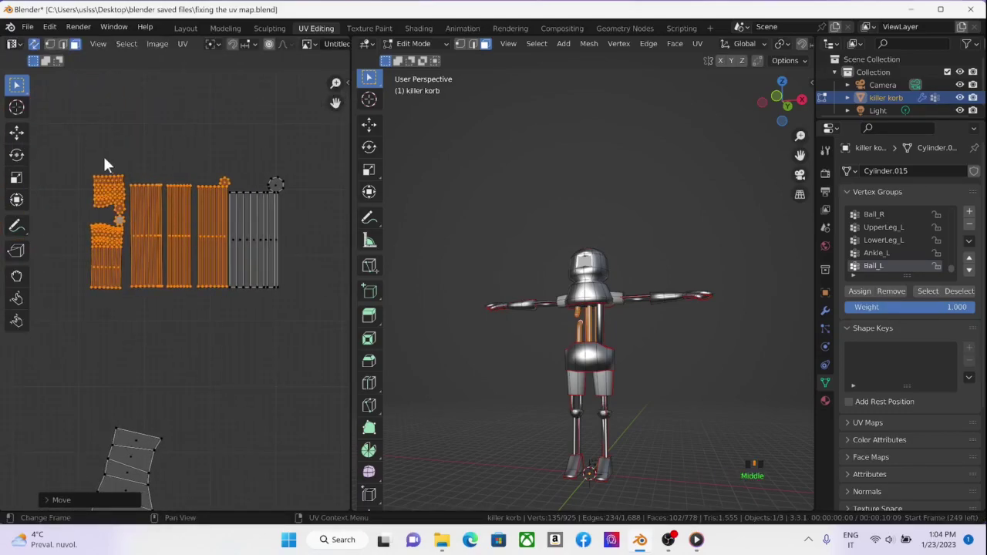
left_click_drag(80, 154, 293, 296)
key("g")
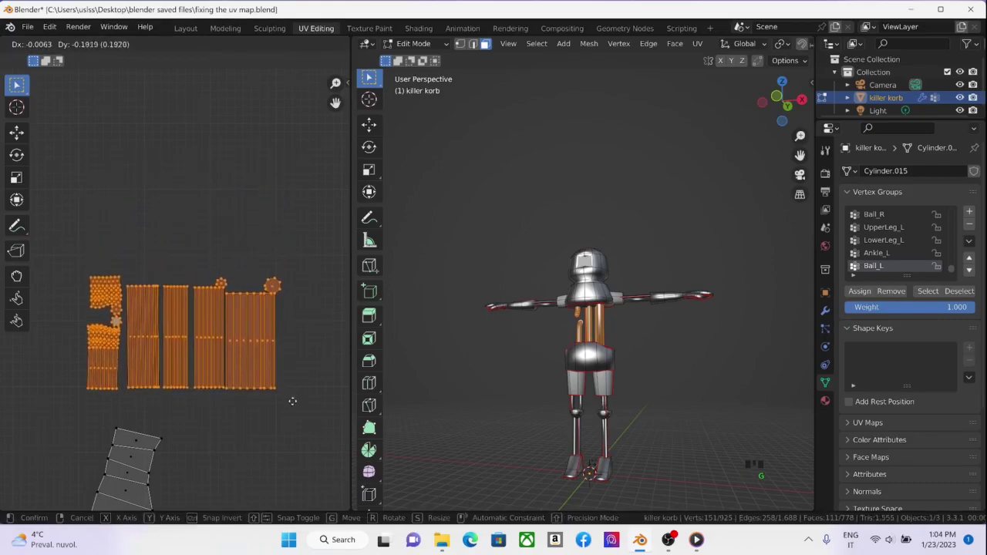
left_click(292, 398)
Move the pelvis islands as a group to just below the UV grid's lower edge.
scroll(255, 355, "down", 4)
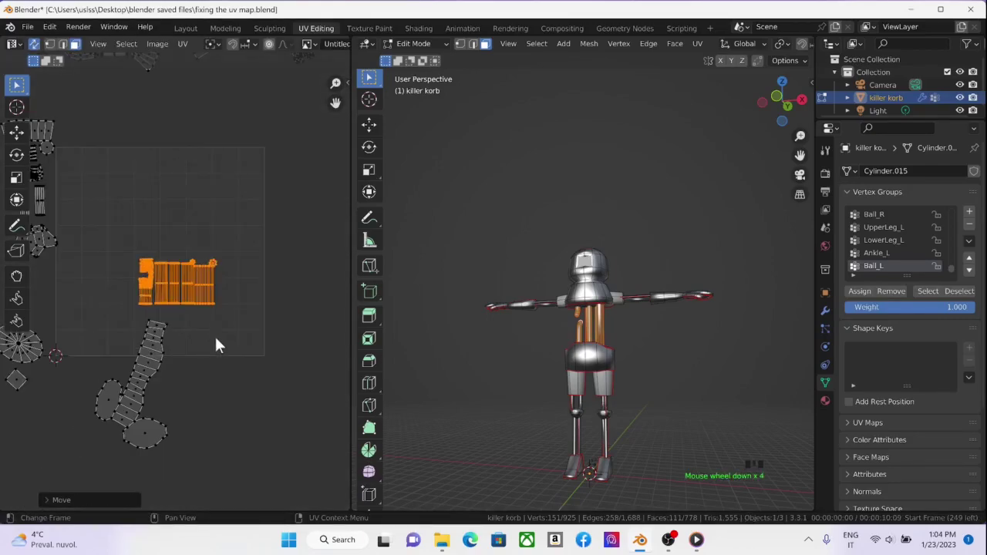
middle_click_drag(216, 345, 213, 316)
left_click_drag(90, 295, 197, 435)
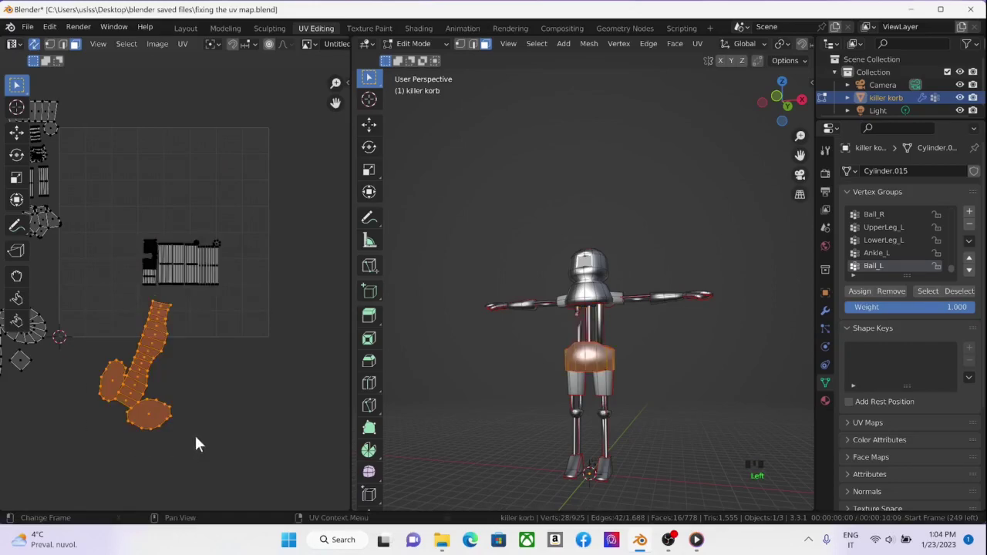
key("g")
left_click(212, 374)
middle_click_drag(203, 356, 223, 333)
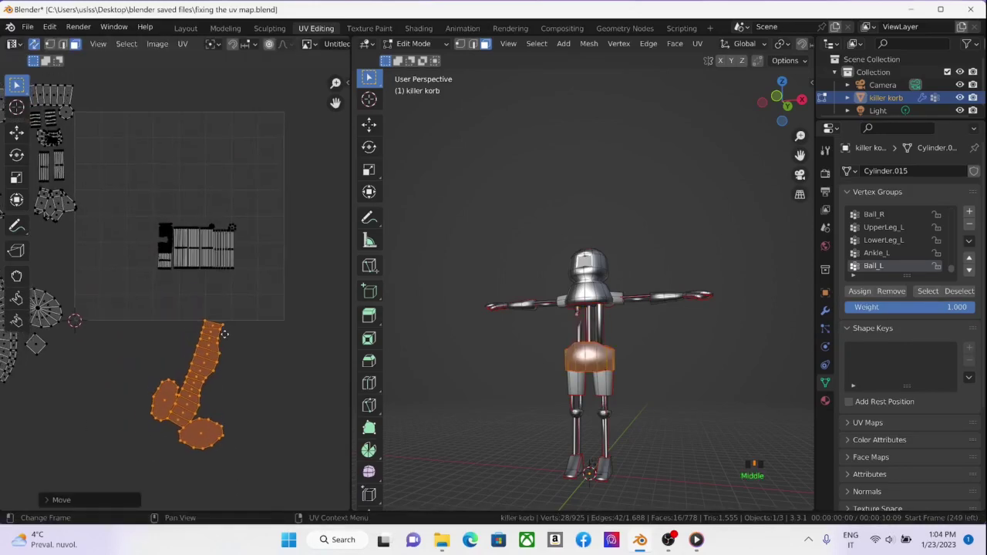
Turn off UV sync selection, set the UV selection mode to island, and select the whole mesh.
left_click(33, 45)
left_click(88, 44)
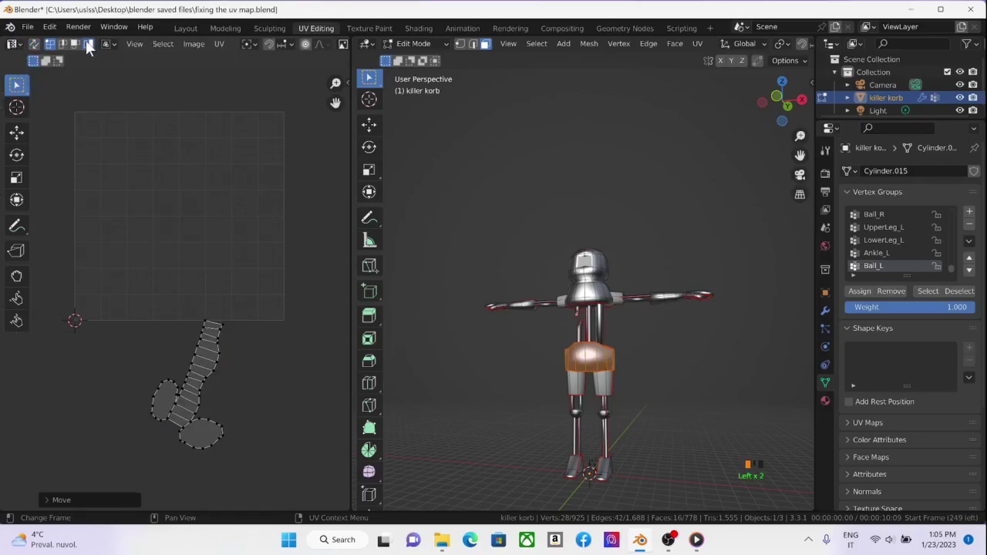
key("a")
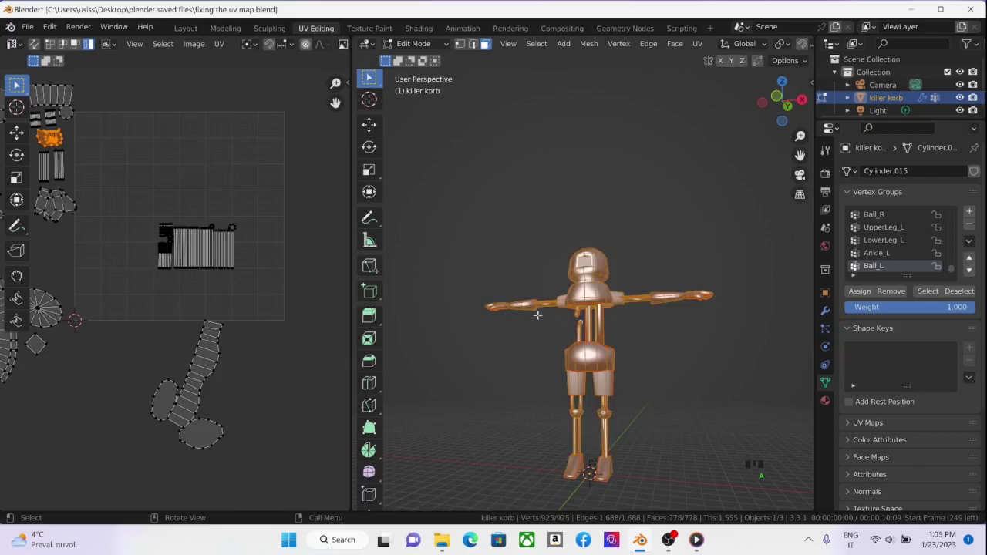
Select the large chest island and the widest torso pipe island in turn to check whole-island selection.
middle_click_drag(86, 236, 201, 229)
scroll(200, 255, "up", 3)
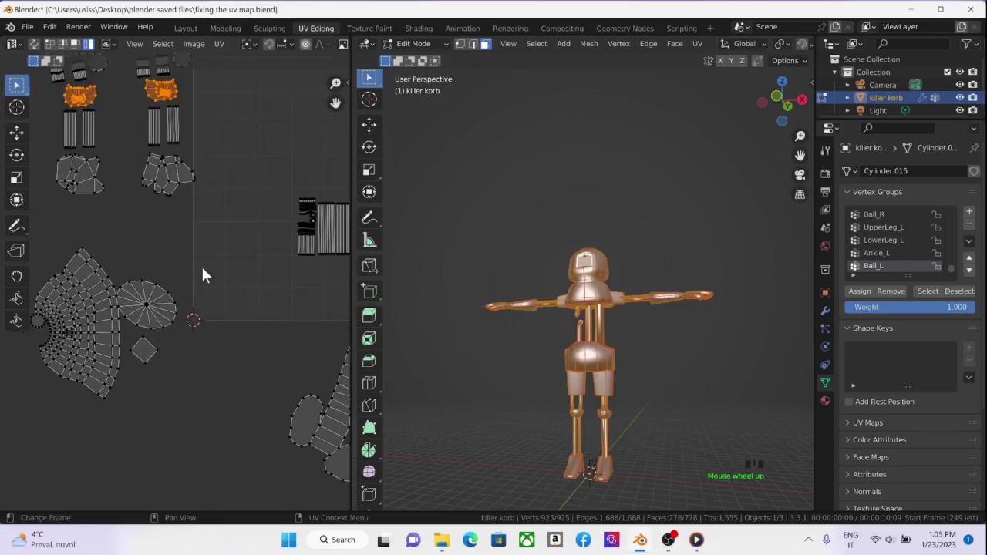
middle_click_drag(244, 258, 259, 178)
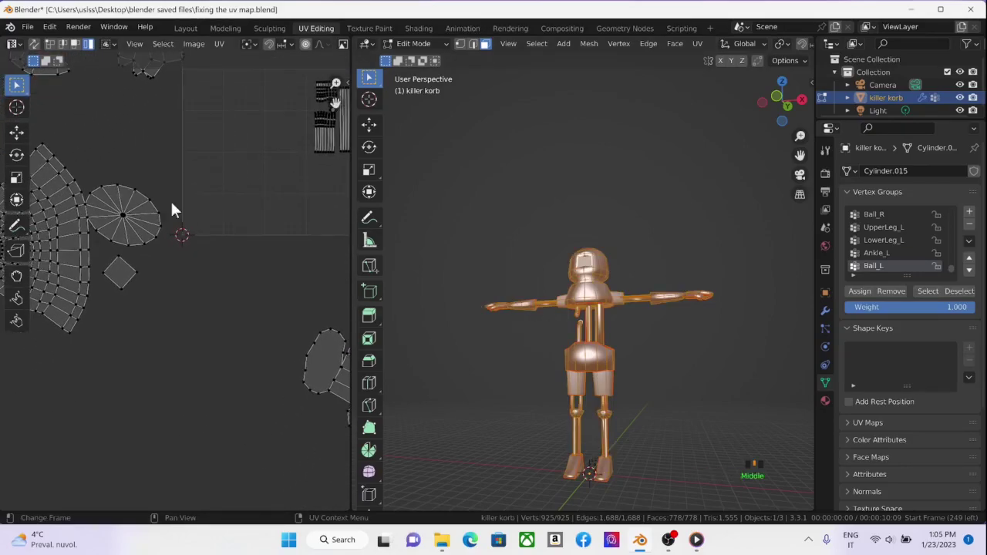
scroll(170, 199, "down", 2)
left_click(122, 192)
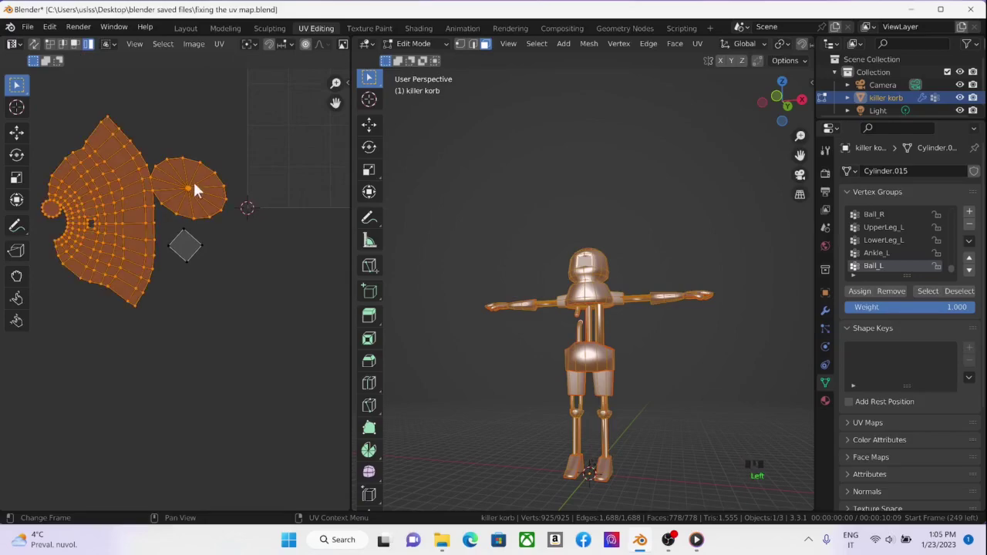
middle_click_drag(258, 196, 87, 348)
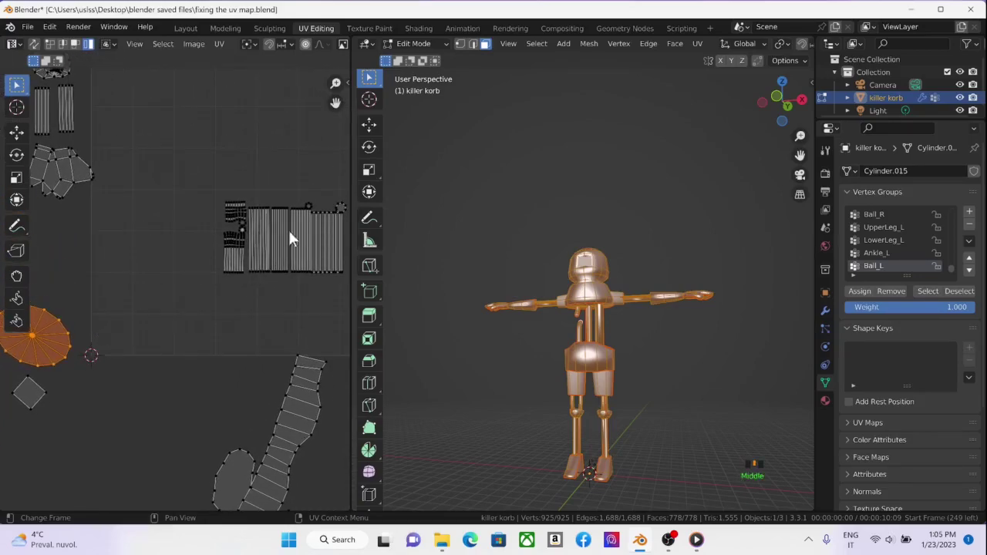
left_click(339, 204)
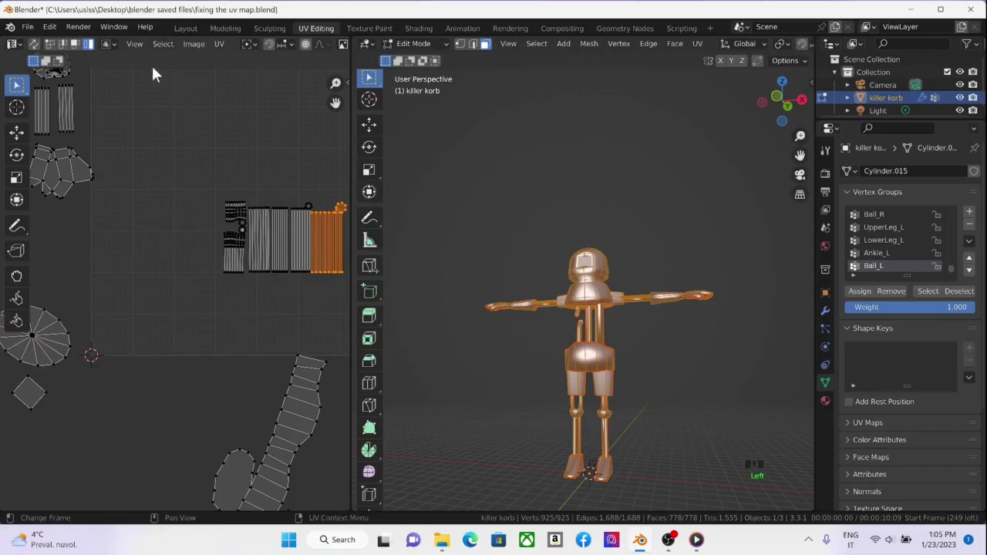
Try moving only the widest torso strip's faces in face selection mode, and return to selecting it as a whole island.
left_click(75, 44)
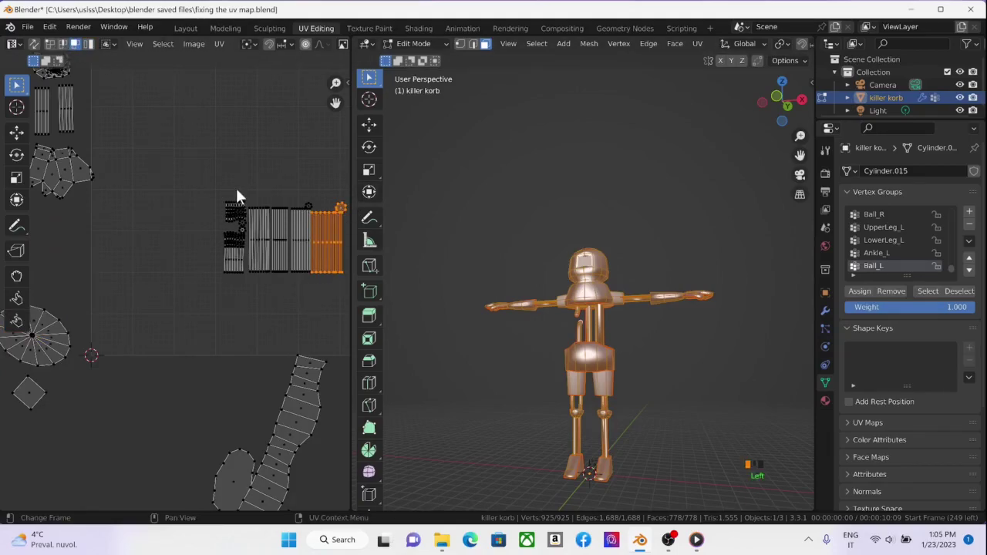
middle_click_drag(247, 197, 176, 171)
left_click_drag(227, 207, 265, 220)
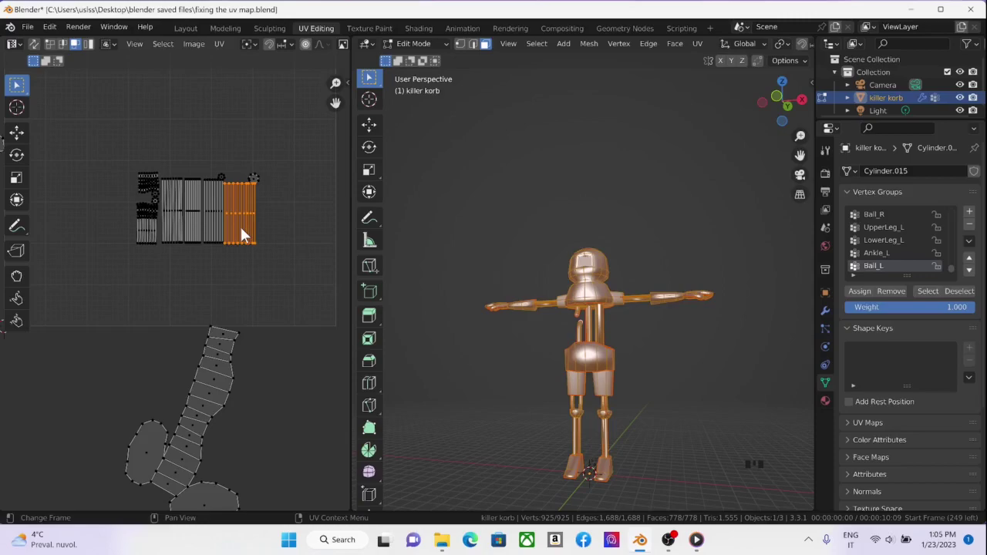
key("g")
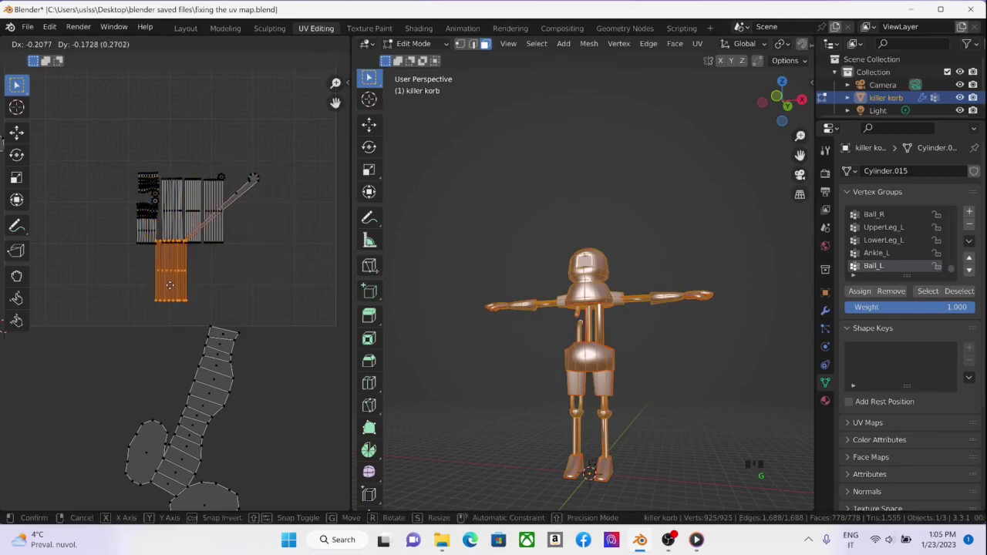
left_click(239, 227)
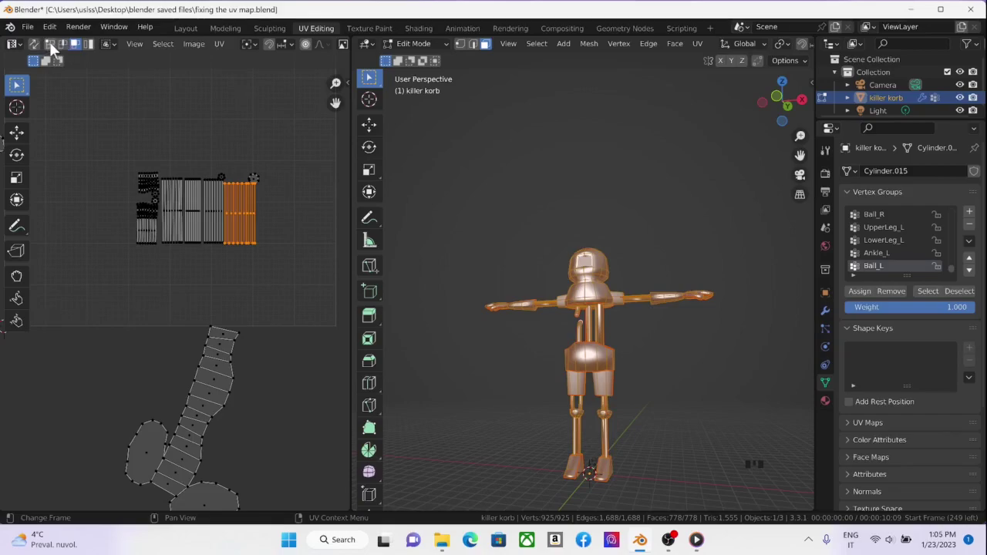
left_click(85, 44)
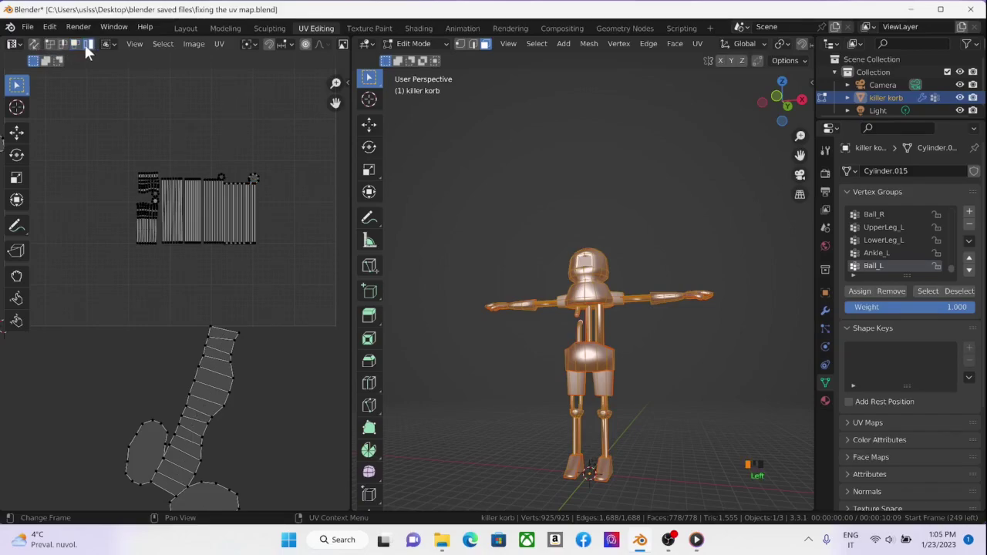
left_click(241, 223)
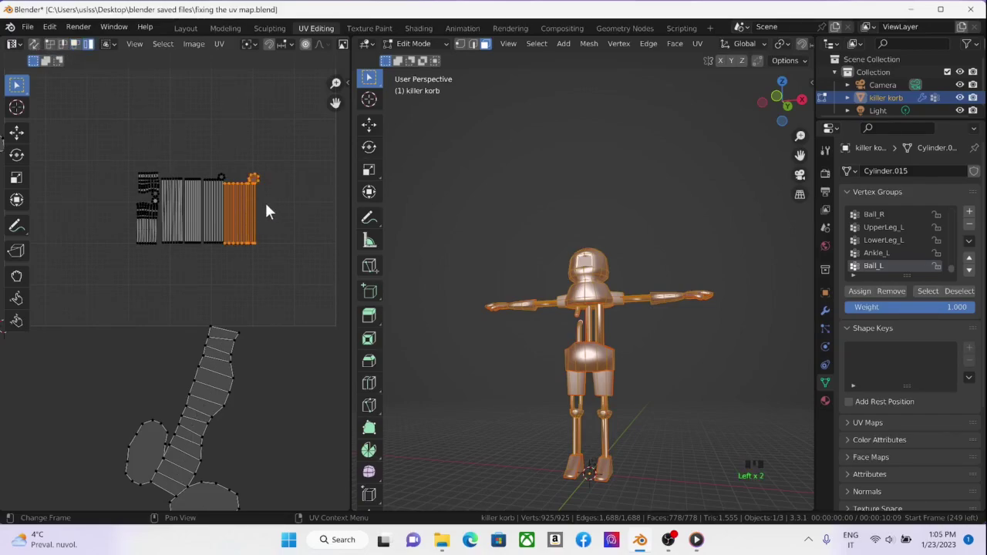
Select the pelvis islands and rotate them by about -20° so the long strip stands upright.
scroll(175, 213, "down", 4)
middle_click_drag(190, 215, 209, 188)
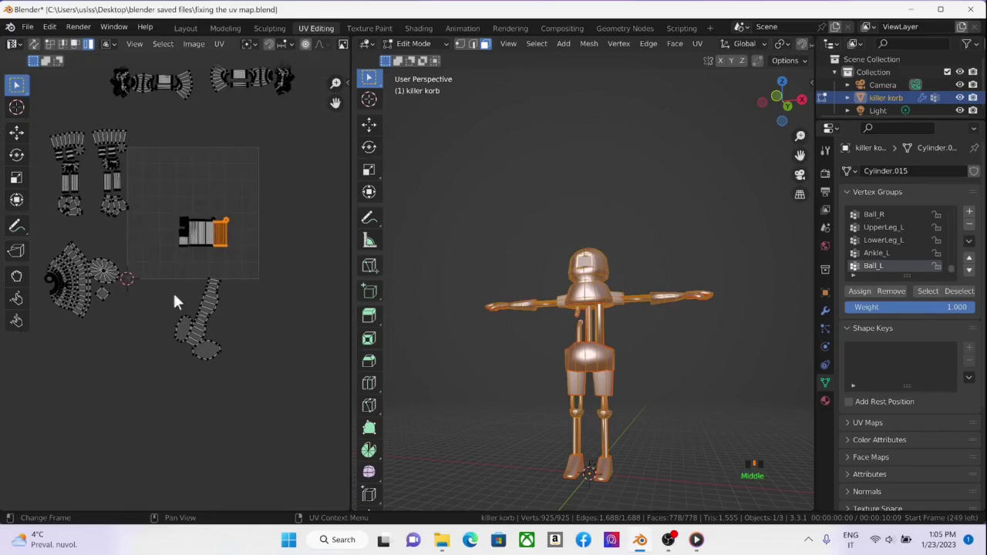
left_click(177, 286)
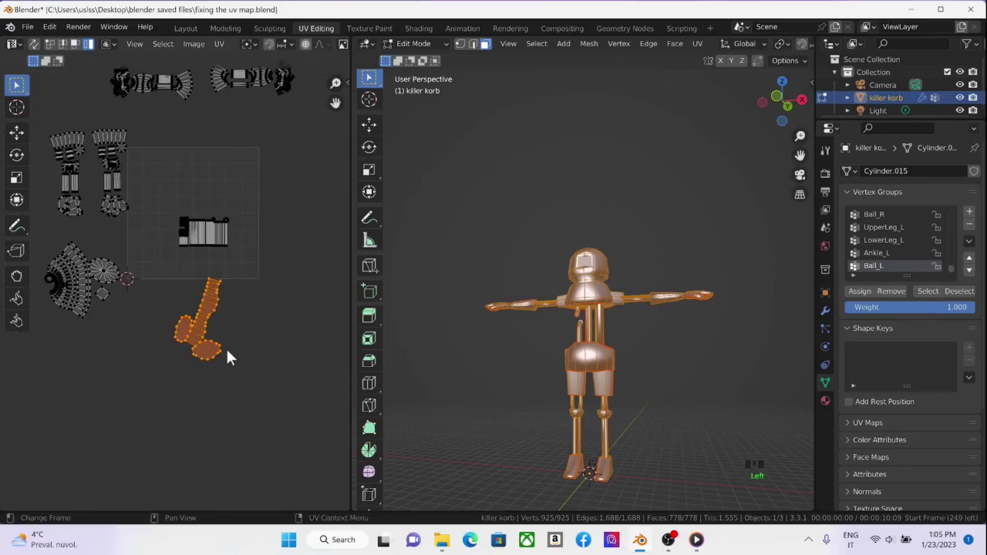
key("r")
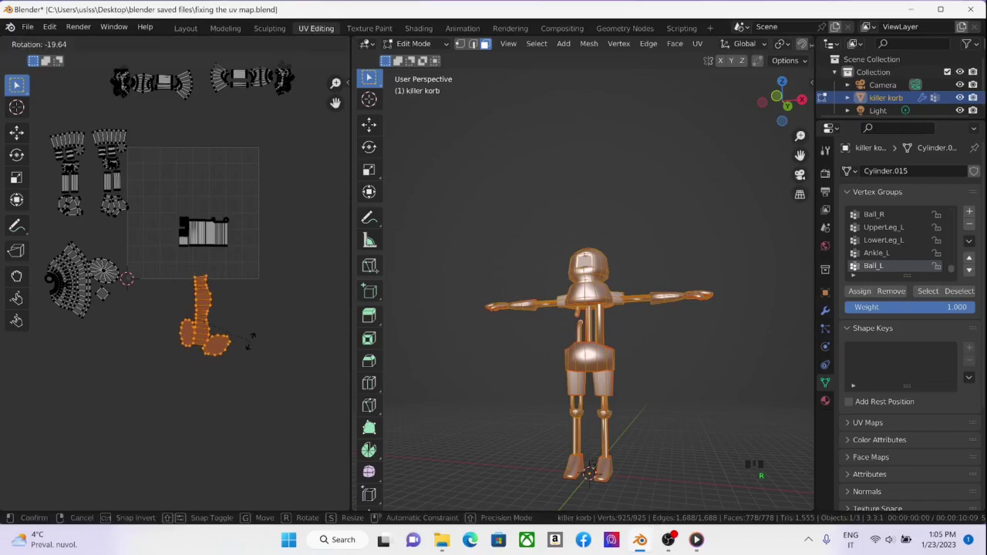
left_click(249, 340)
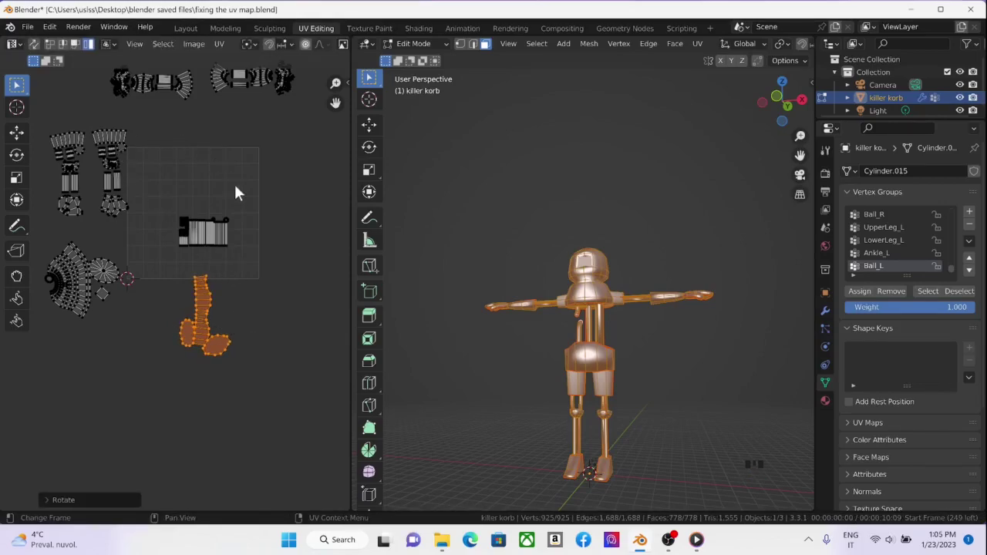
Select the head and chest islands as a group and rotate them by about 24°.
middle_click_drag(236, 193, 239, 240)
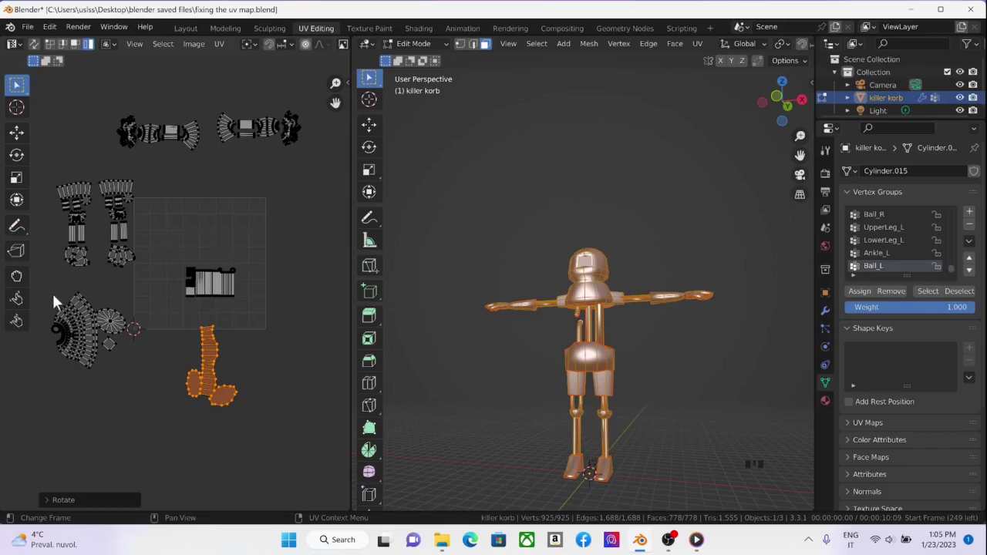
left_click_drag(53, 296, 144, 378)
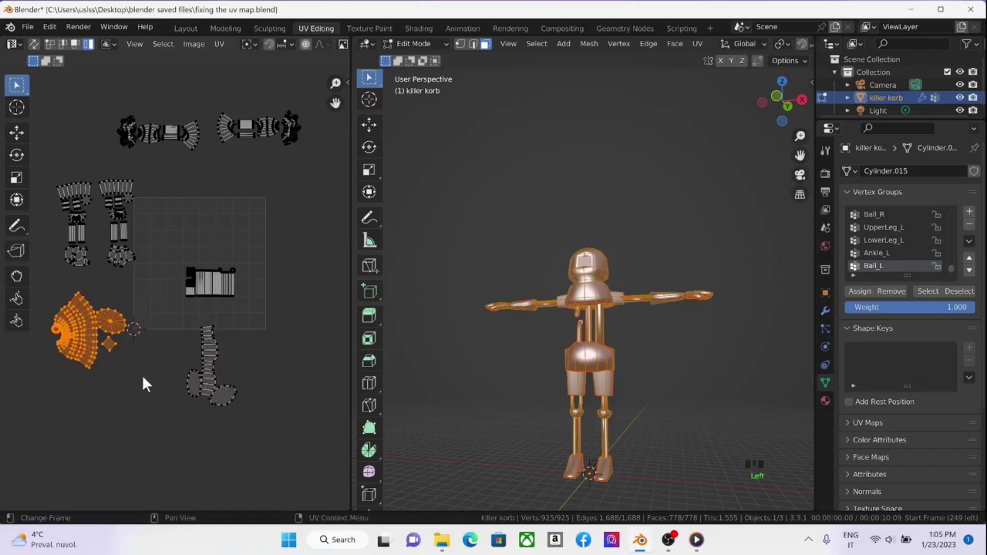
key("r")
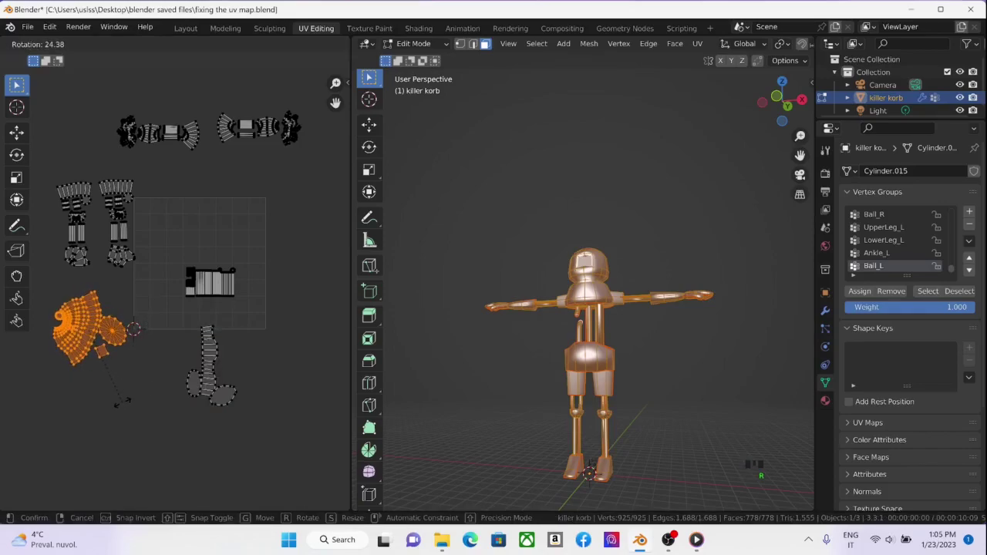
left_click(126, 405)
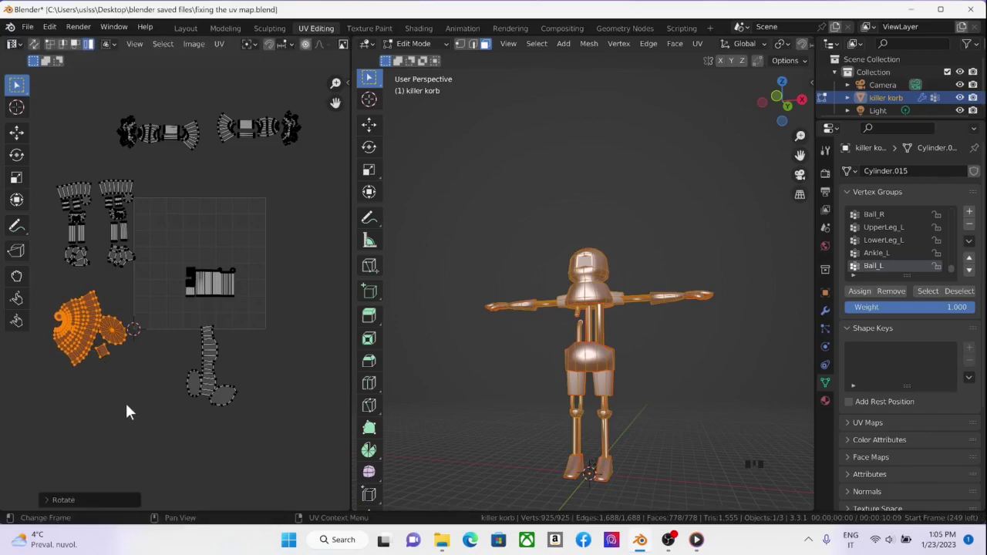
Move the head and chest islands into the UV grid's upper-left corner and rotate them by about 28° to fit.
key("g")
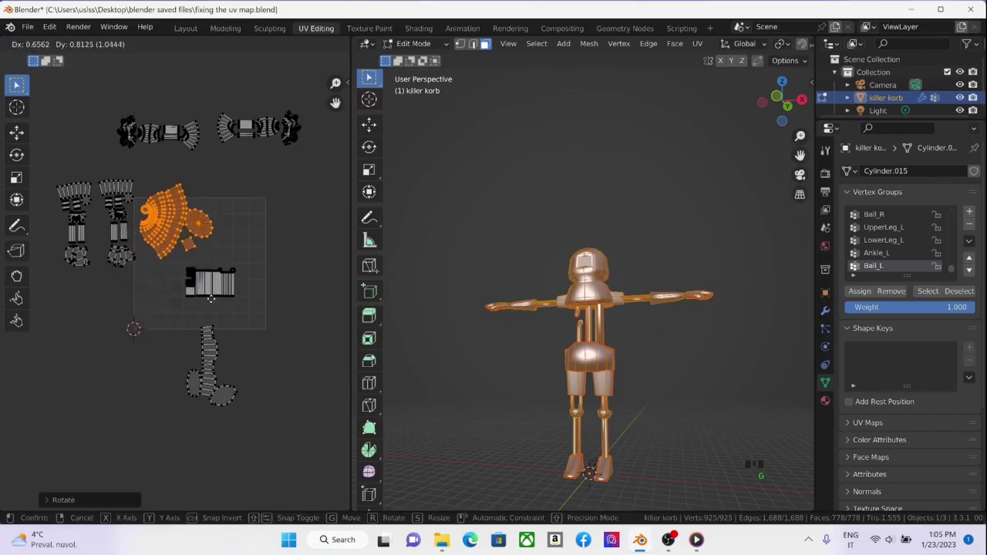
left_click(208, 310)
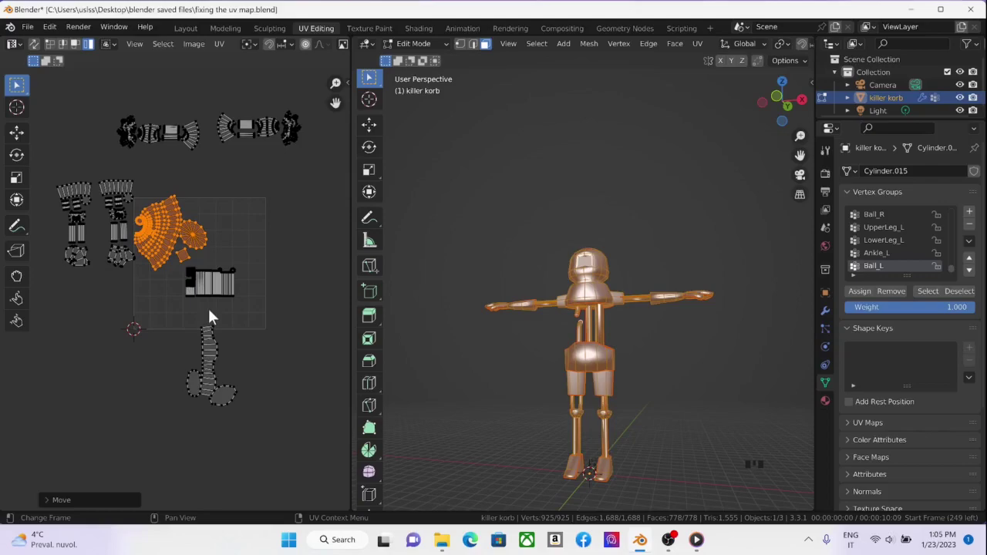
key("r")
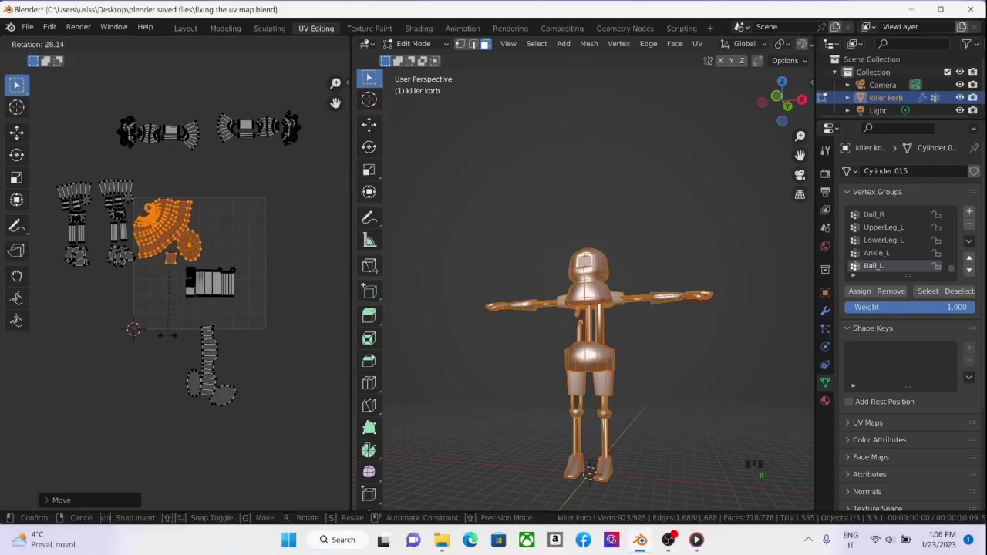
left_click(163, 339)
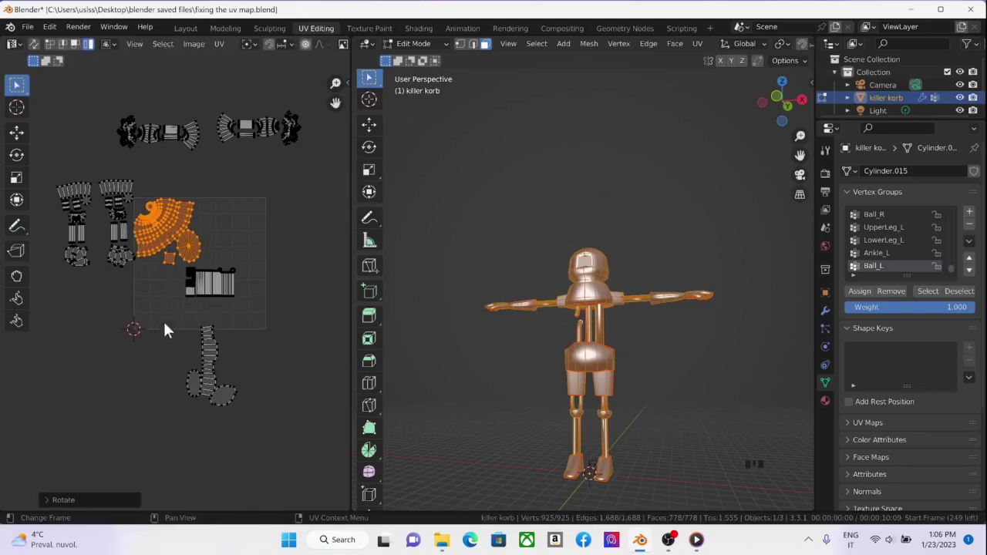
Select the torso strip islands as a group, move them into the UV grid's upper-right area and scale them up slightly.
scroll(143, 251, "up", 3)
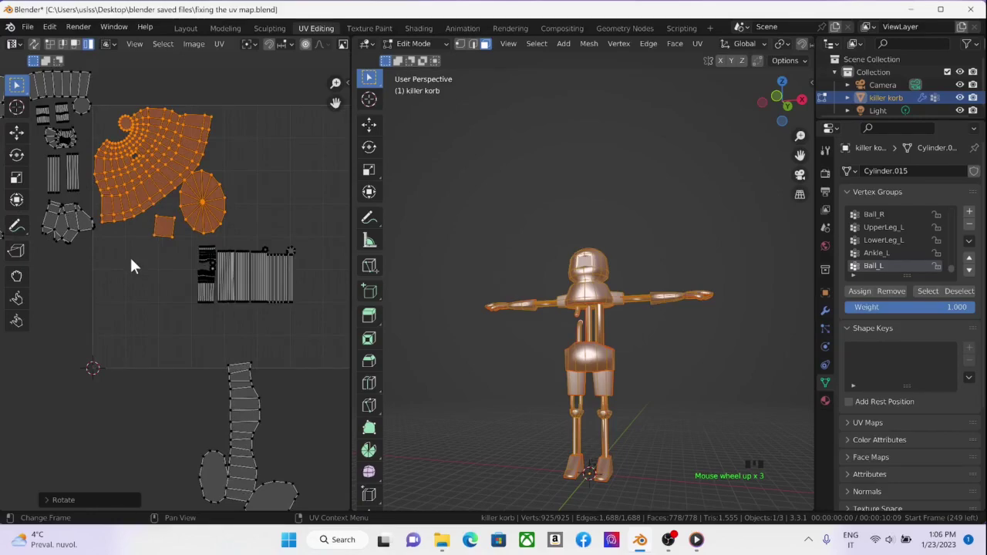
scroll(131, 266, "down", 1)
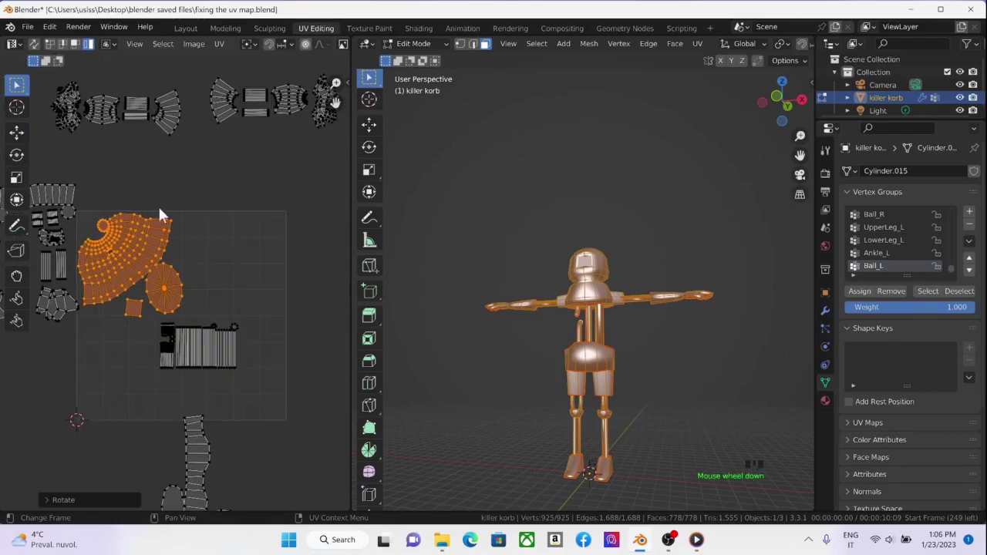
middle_click_drag(170, 209, 170, 209)
left_click_drag(153, 316, 251, 380)
key("g")
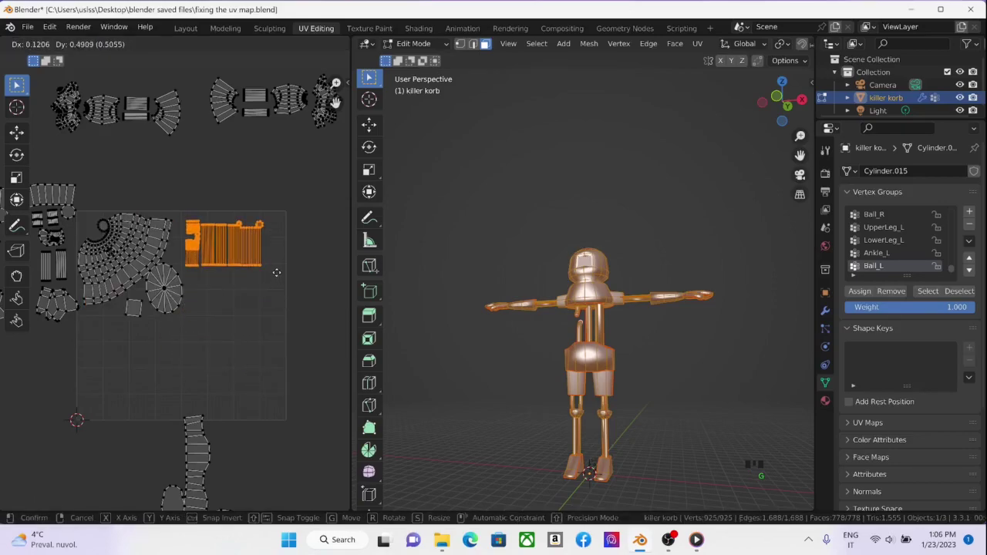
left_click(276, 272)
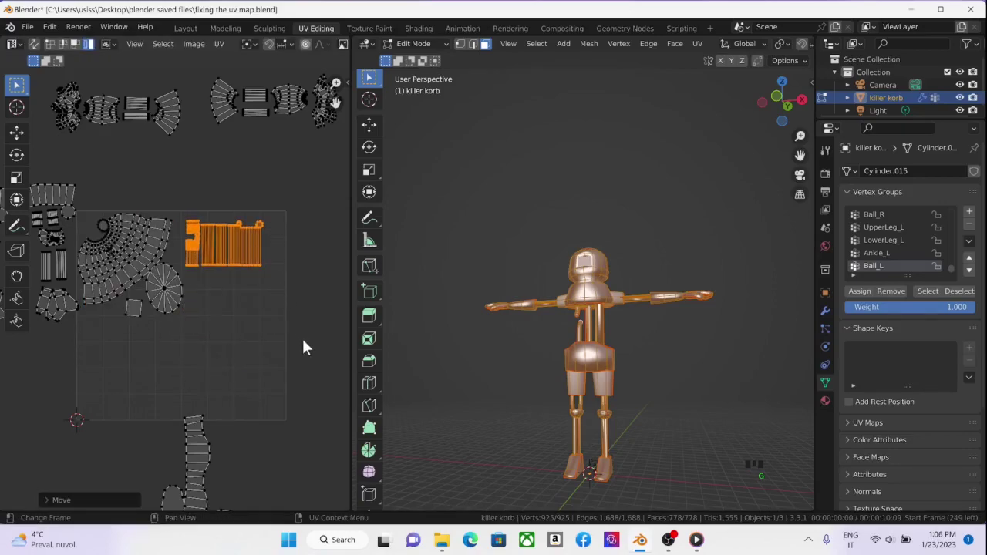
key("s")
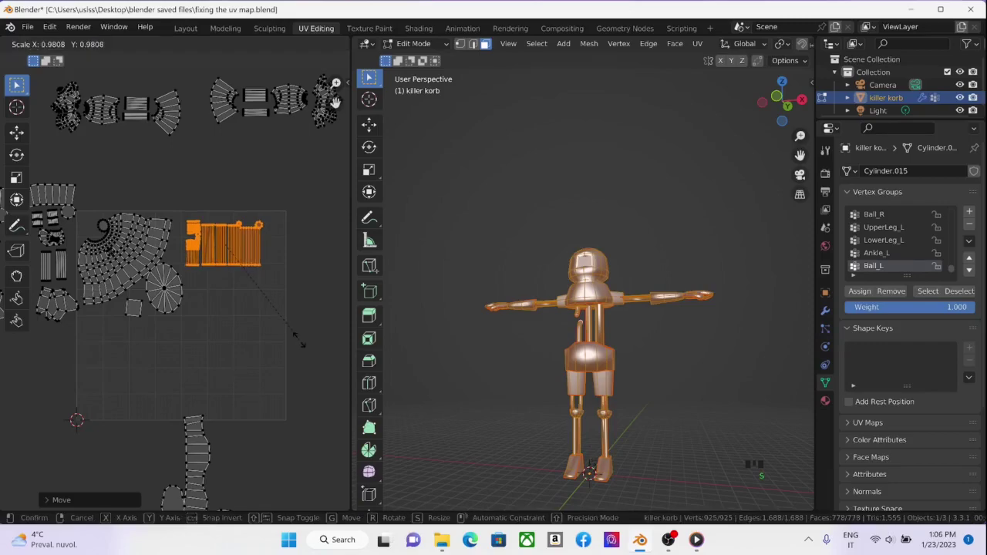
left_click(316, 378)
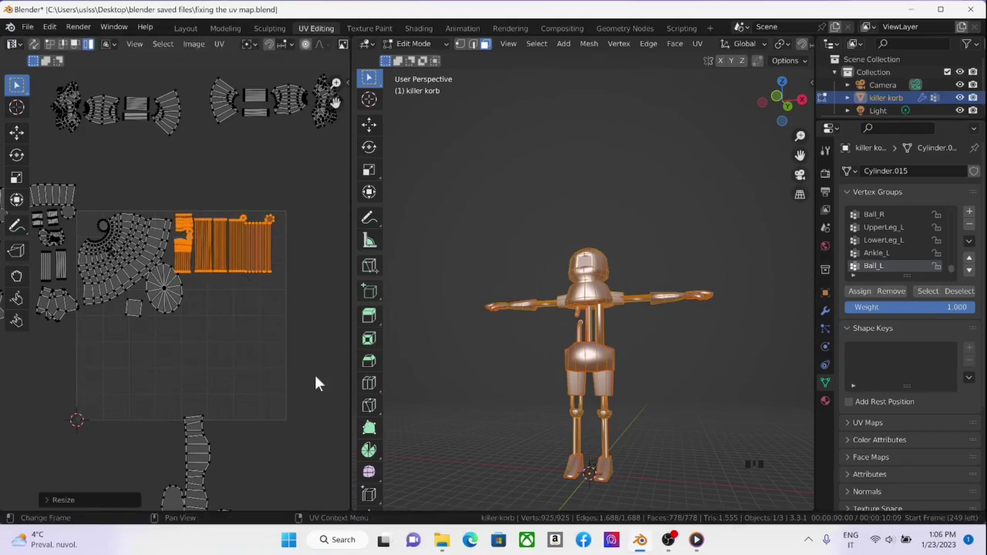
Rotate the torso strip islands by about 180° and fit them into the UV grid's upper-right corner.
key("r")
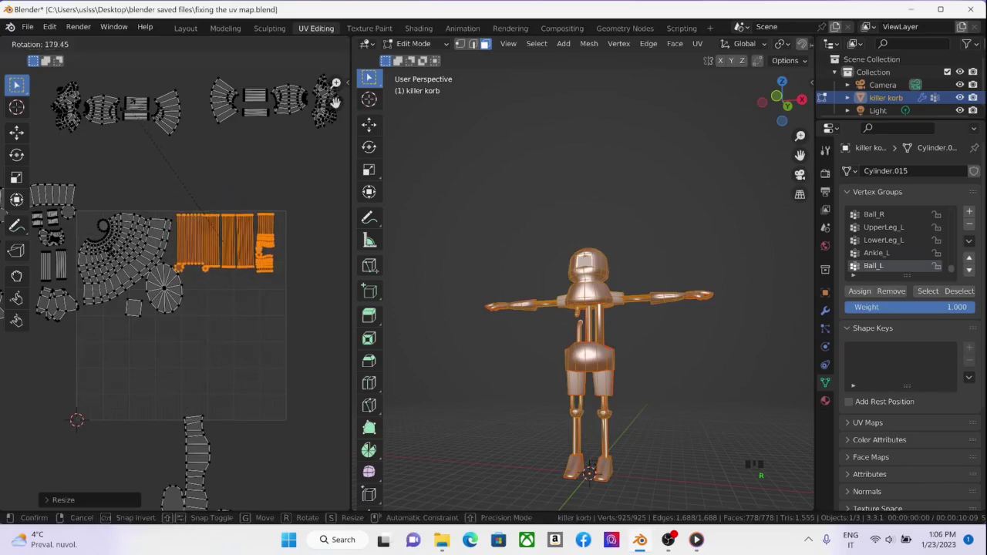
left_click(127, 106)
key("g")
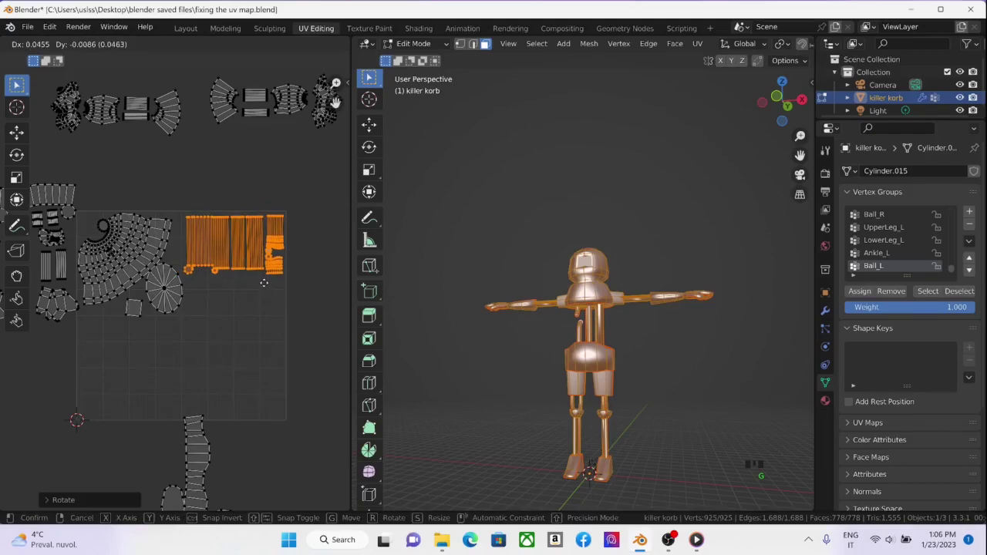
left_click(278, 317)
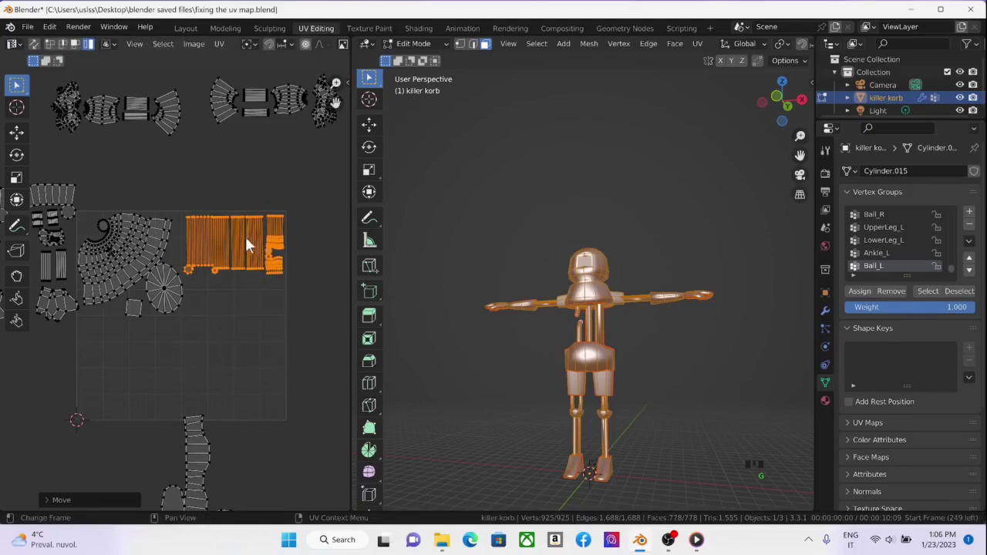
Select the pelvis islands below the UV grid and rotate them by about 87° so the long strip lies horizontally.
middle_click_drag(247, 245, 235, 127)
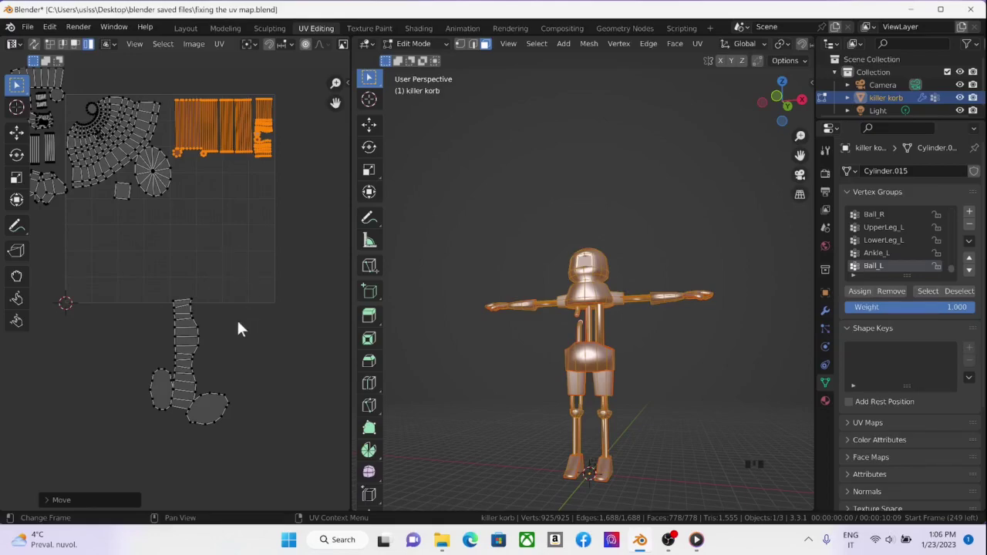
middle_click_drag(163, 324, 280, 379)
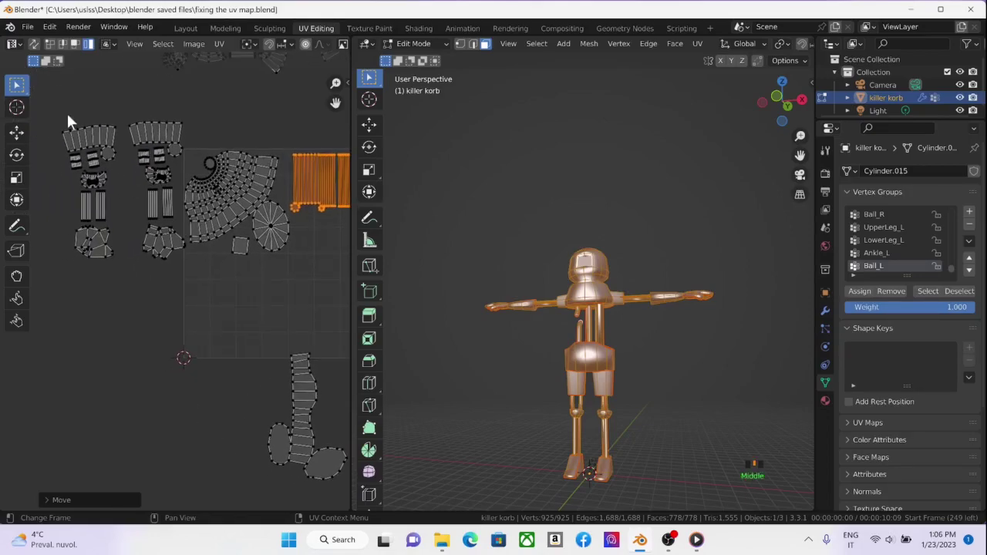
left_click_drag(54, 115, 72, 138)
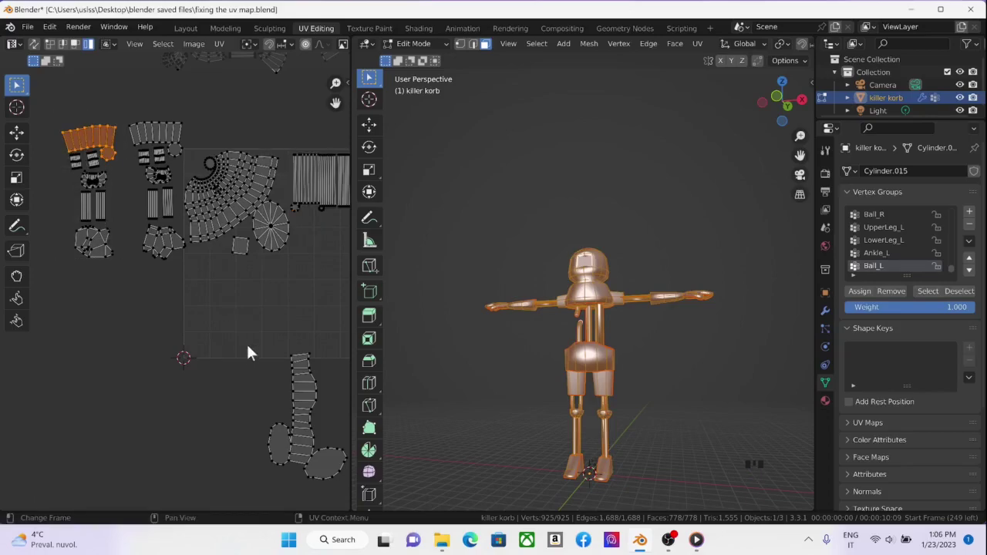
left_click_drag(246, 342, 348, 505)
middle_click_drag(261, 412, 170, 301)
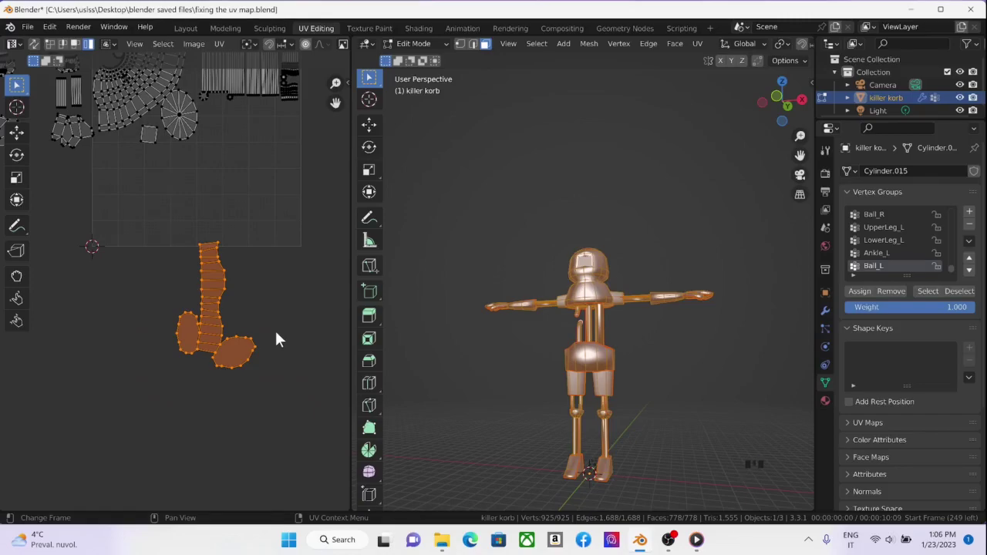
key("r")
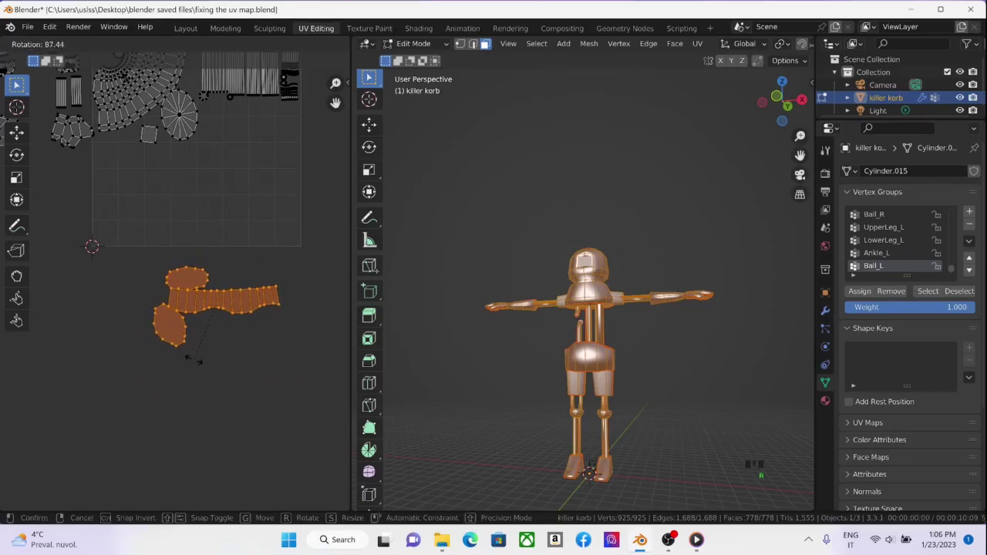
left_click(194, 367)
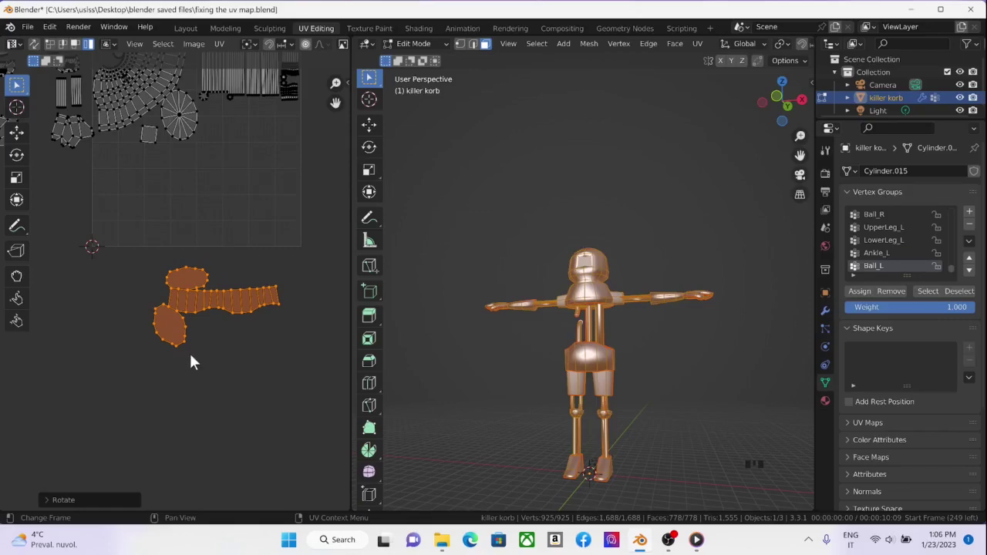
Try rotating the pelvis islands by about -177°, and turn them back to their previous orientation.
key("r")
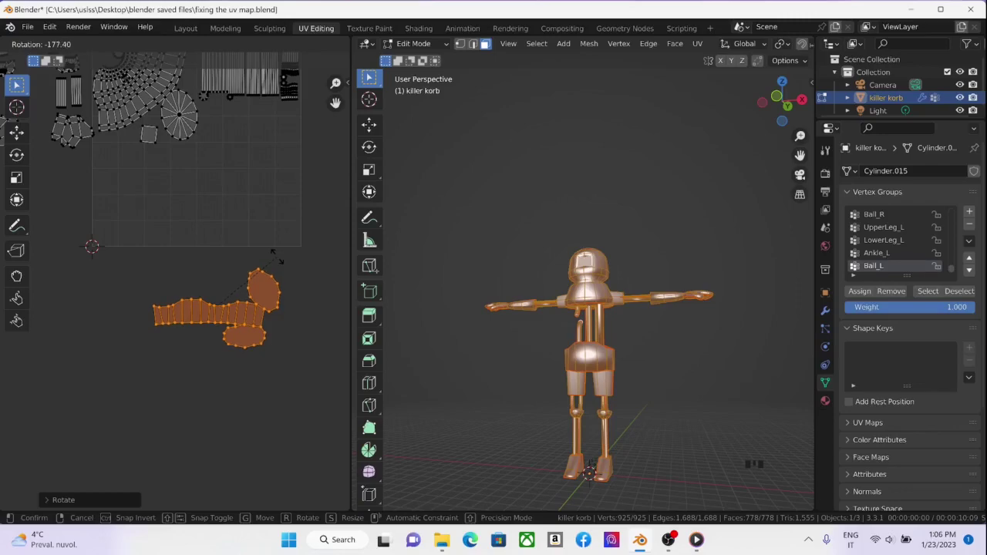
left_click(276, 259)
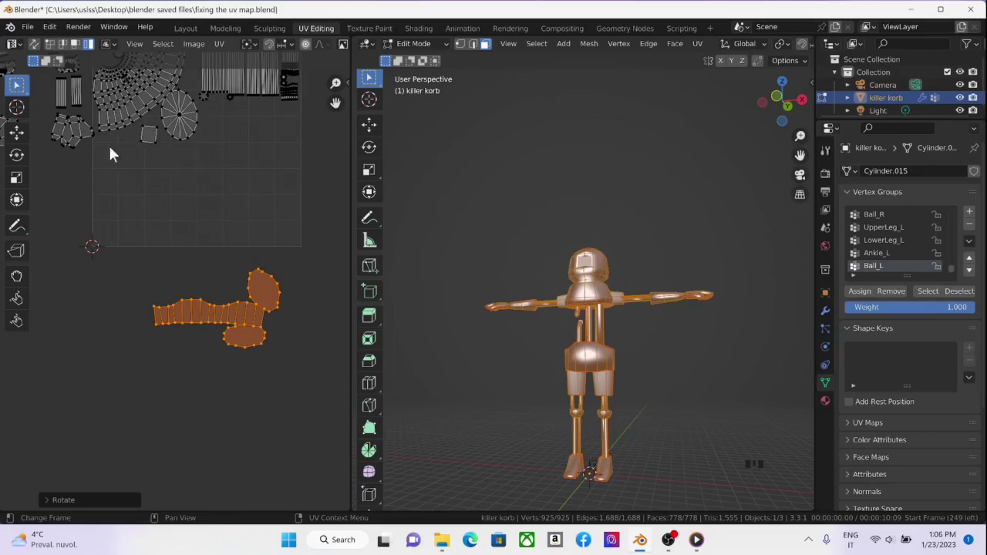
key("r")
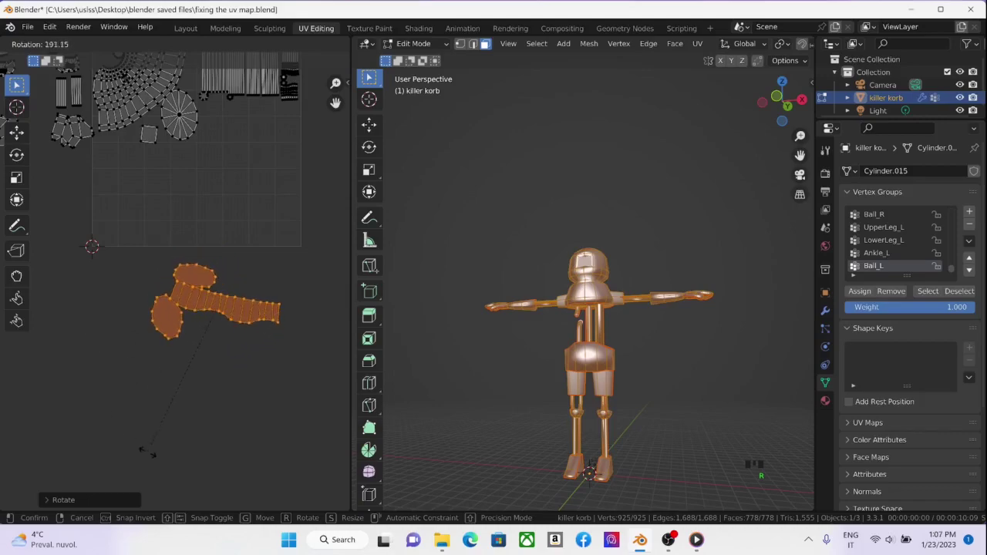
left_click(183, 468)
Move the pelvis islands inside the UV grid's left side, tilt them counterclockwise and place them just under the head and chest islands.
key("g")
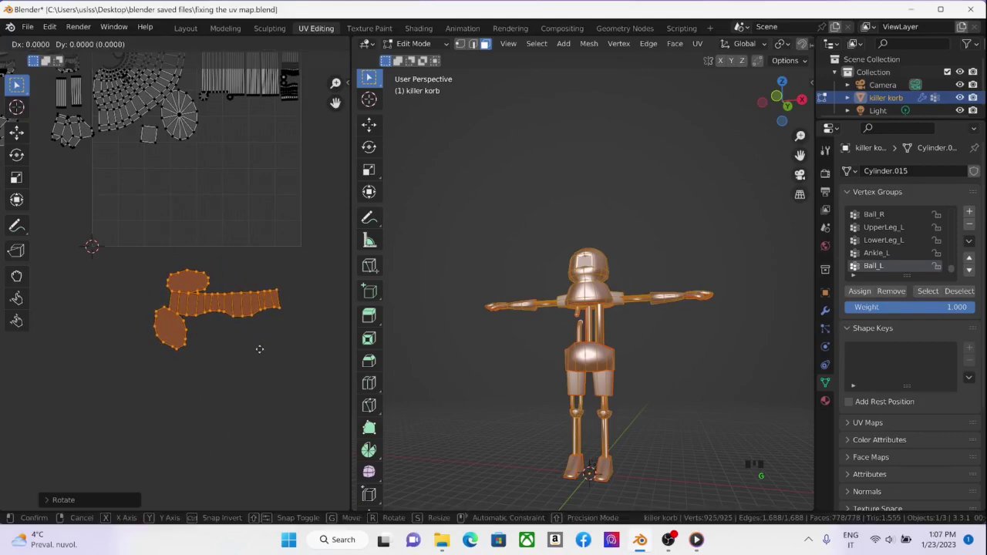
left_click(195, 219)
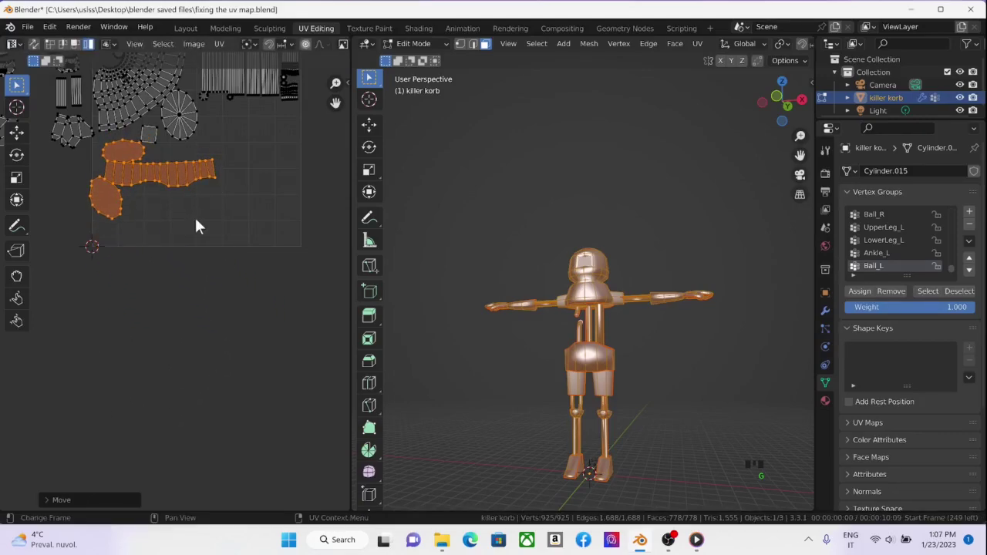
key("r")
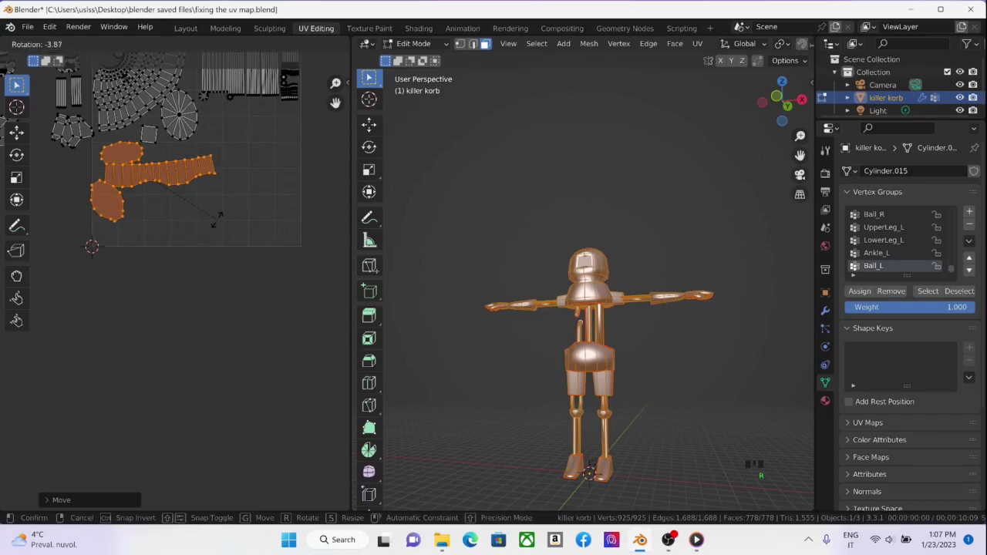
left_click(226, 209)
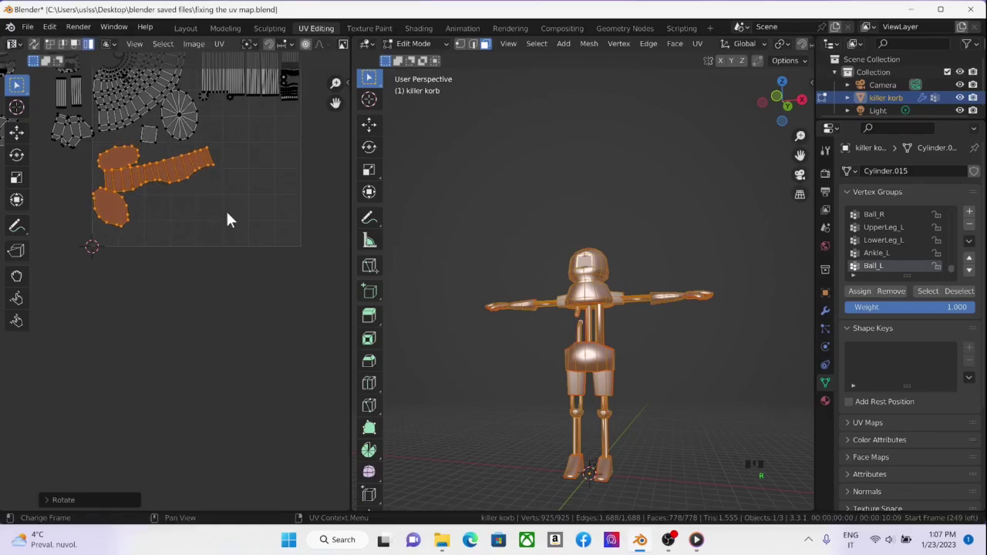
key("g")
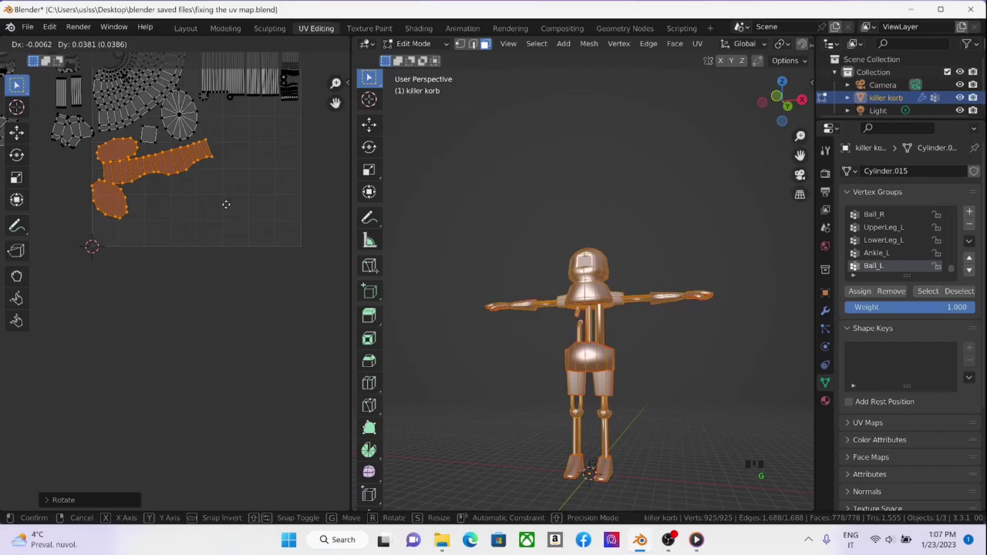
left_click(225, 204)
Fine-tune the pelvis islands' tilt and shift them slightly to sit inside the UV grid's left edge below the small square island.
scroll(159, 291, "up", 3)
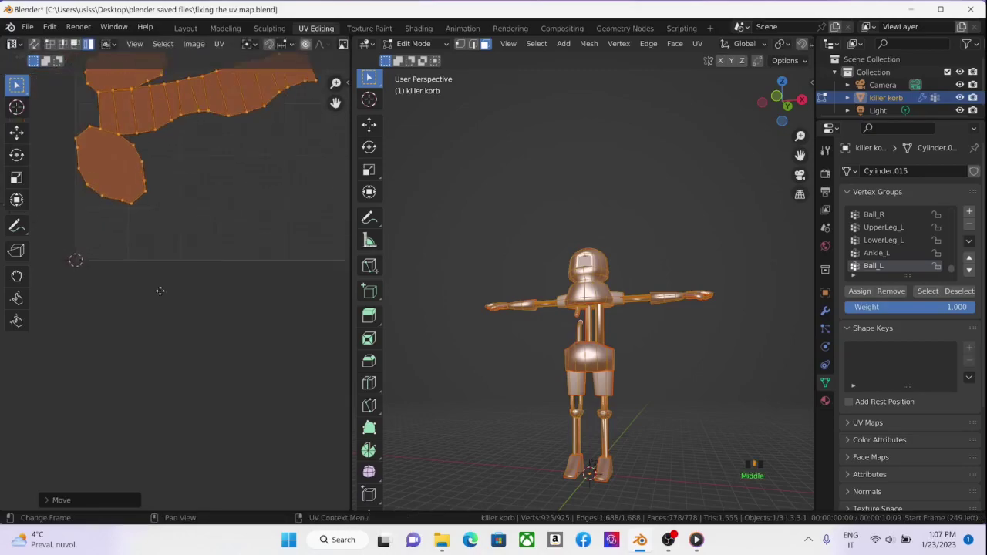
middle_click_drag(159, 290, 191, 326)
scroll(168, 251, "up", 2)
middle_click_drag(168, 251, 187, 308)
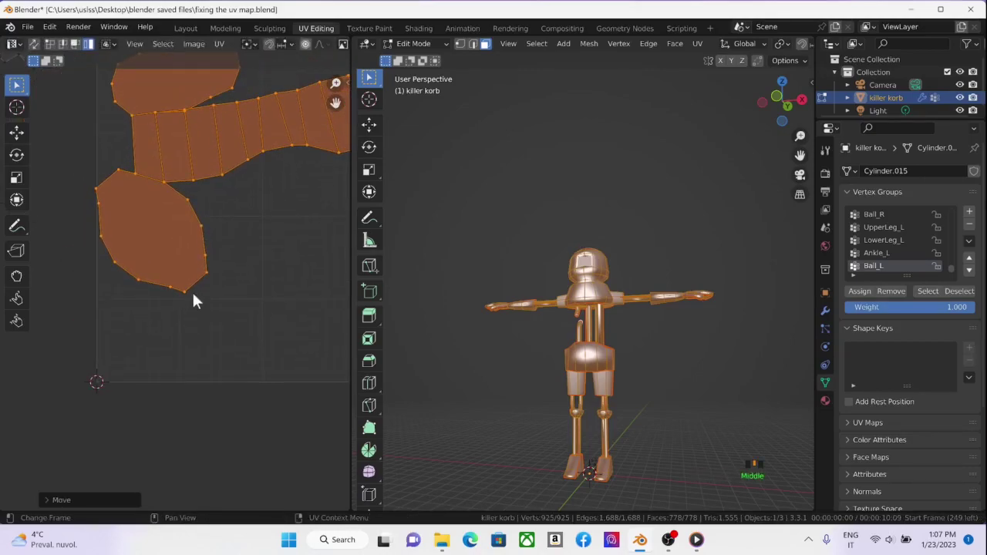
middle_click_drag(223, 201, 163, 304)
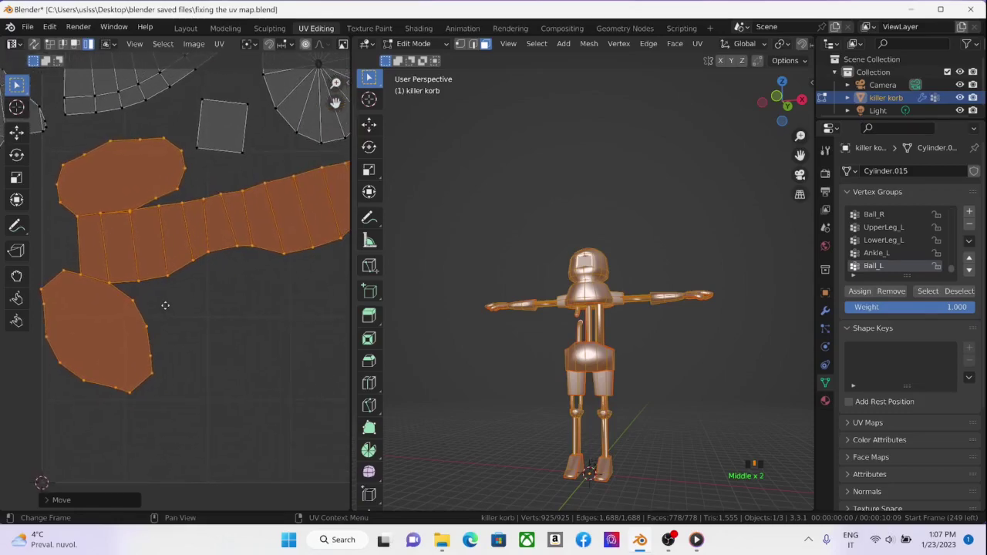
key("r")
left_click(246, 302)
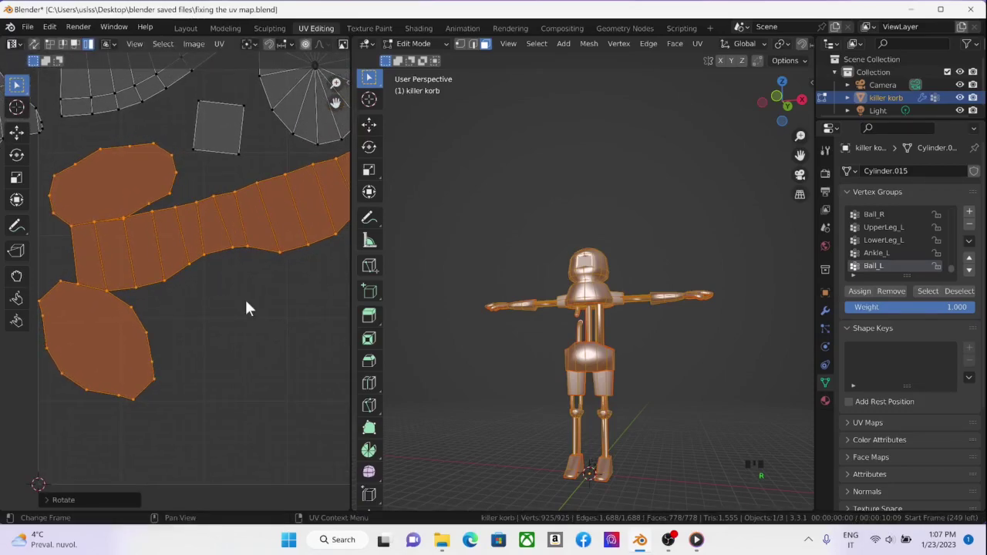
key("g")
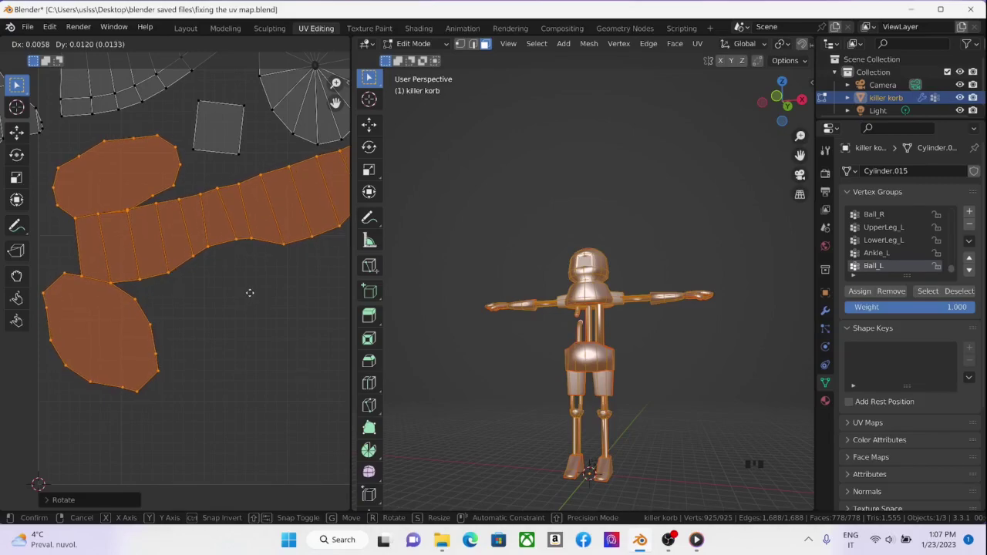
left_click(250, 292)
Select the leftmost leg island group and move it into the UV grid's lower-right corner.
scroll(233, 272, "down", 5)
scroll(217, 255, "up", 2)
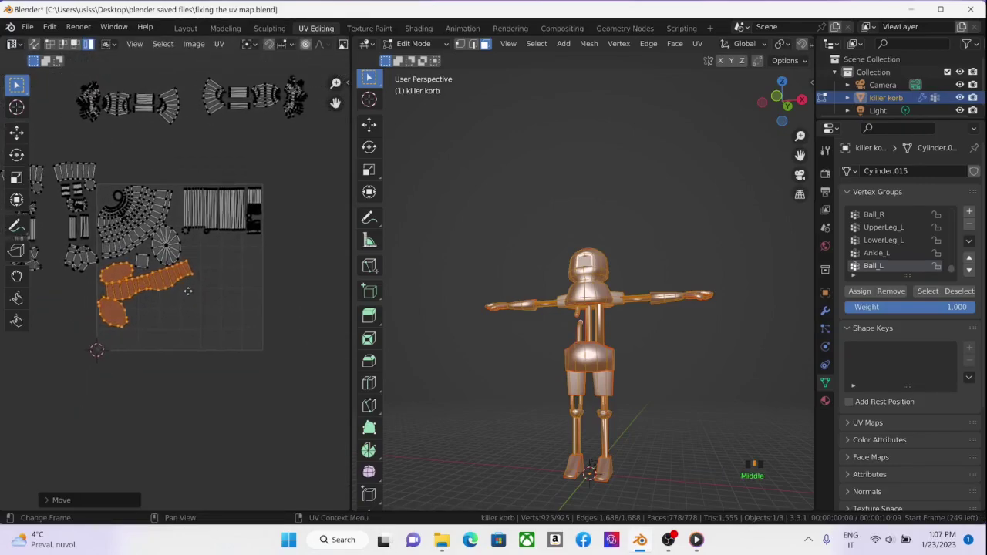
scroll(235, 262, "down", 2)
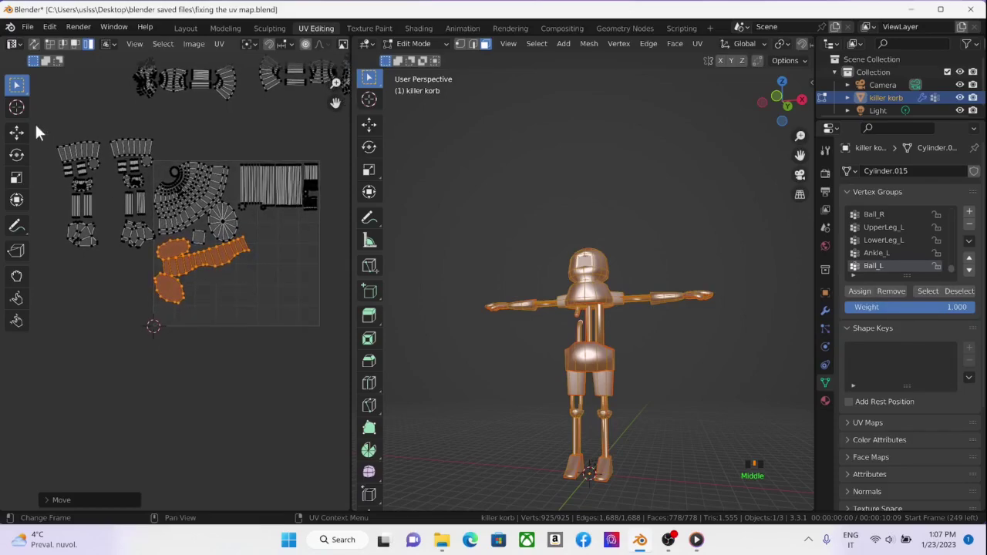
left_click_drag(35, 125, 104, 266)
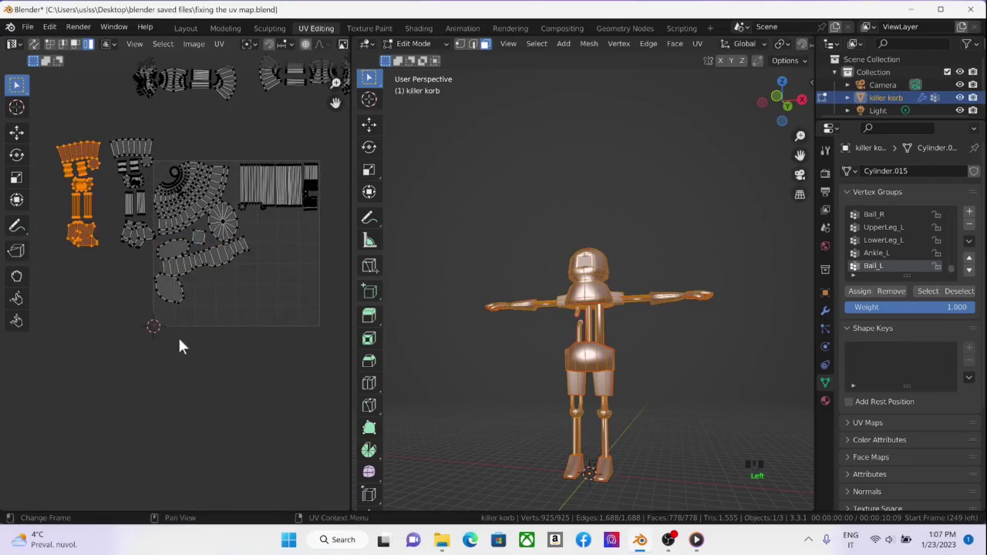
key("g")
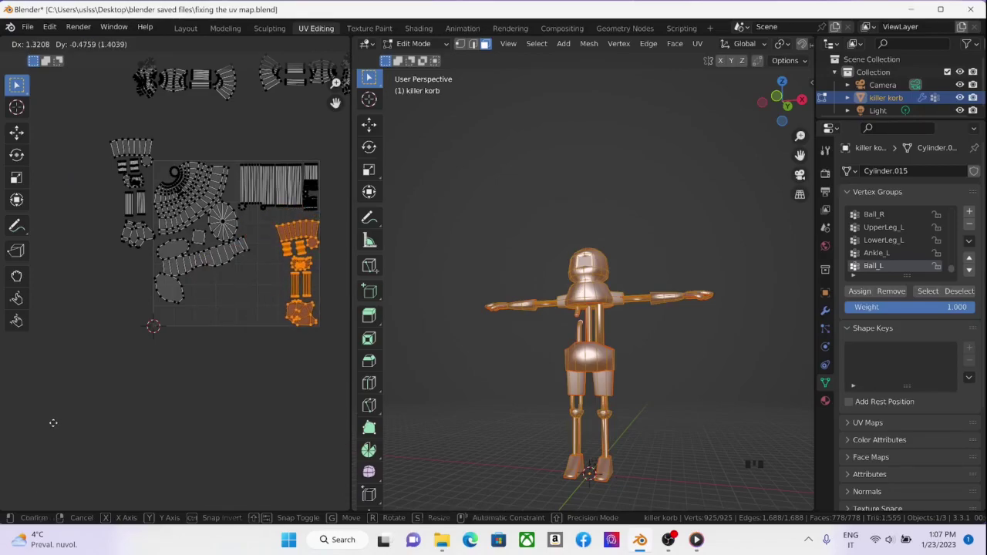
left_click(54, 422)
Select only the remaining leg island group outside the UV grid and move it inside, just left of the other leg.
left_click_drag(94, 126, 154, 249)
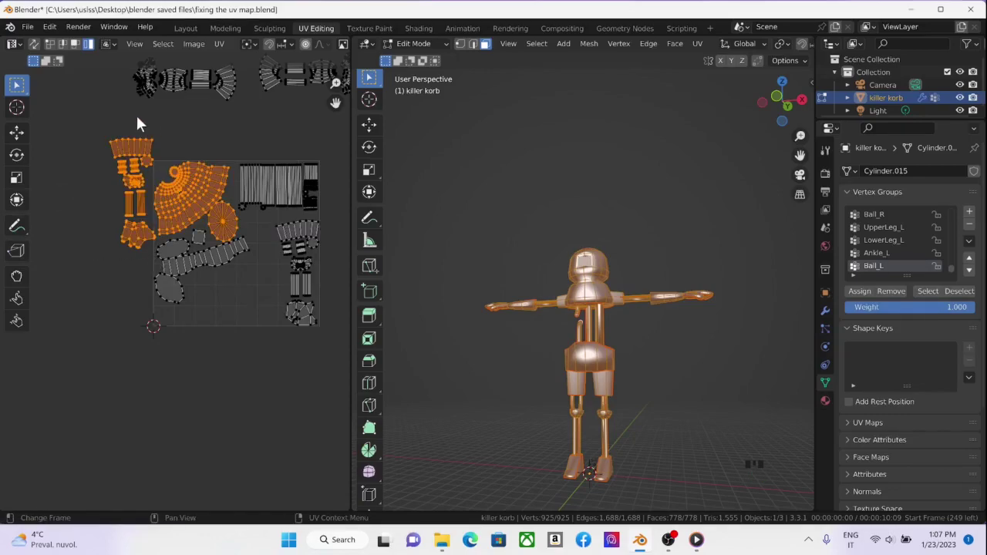
left_click(119, 125)
left_click_drag(98, 129, 151, 245)
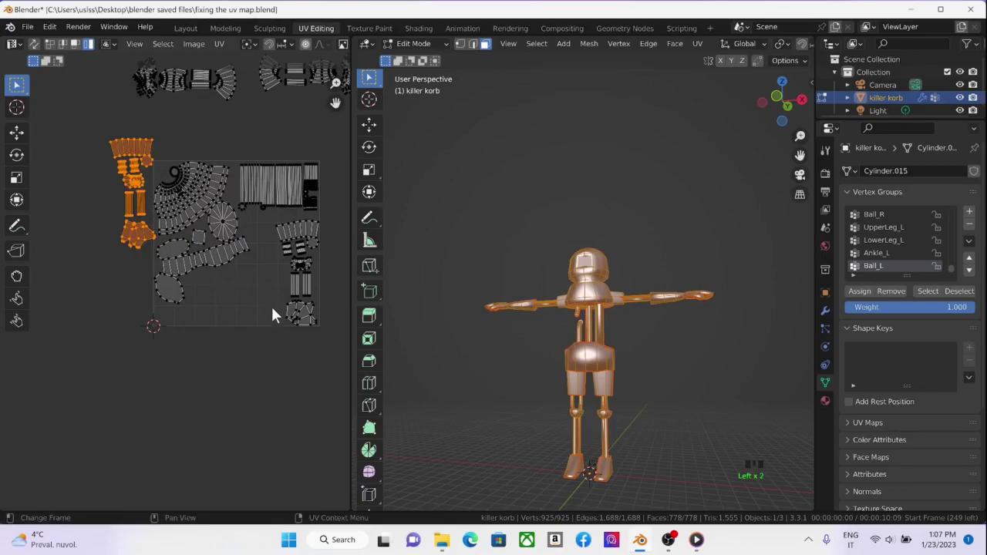
key("g")
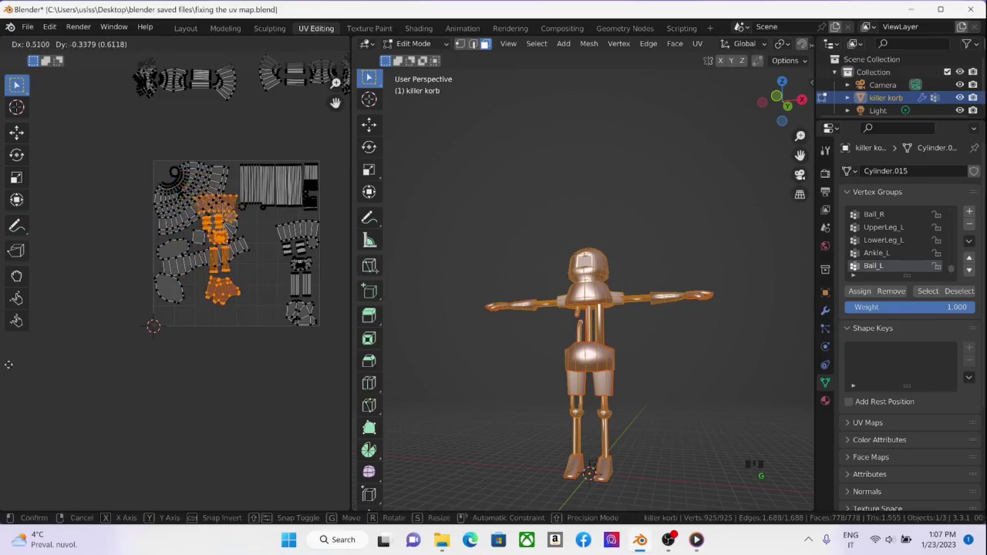
left_click(34, 398)
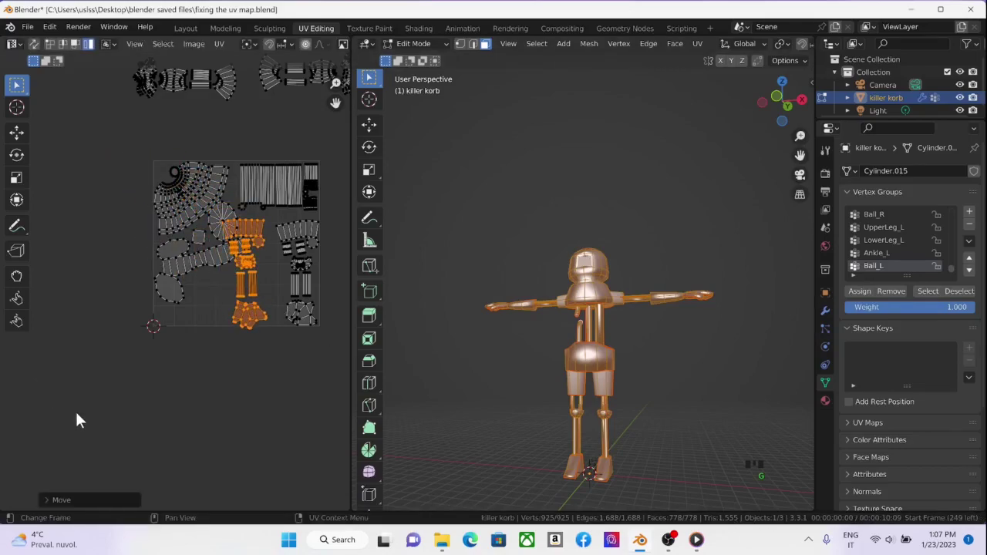
Turn the second leg's islands upside down and fit them snugly beside the first leg on the UV grid's lower edge.
key("r")
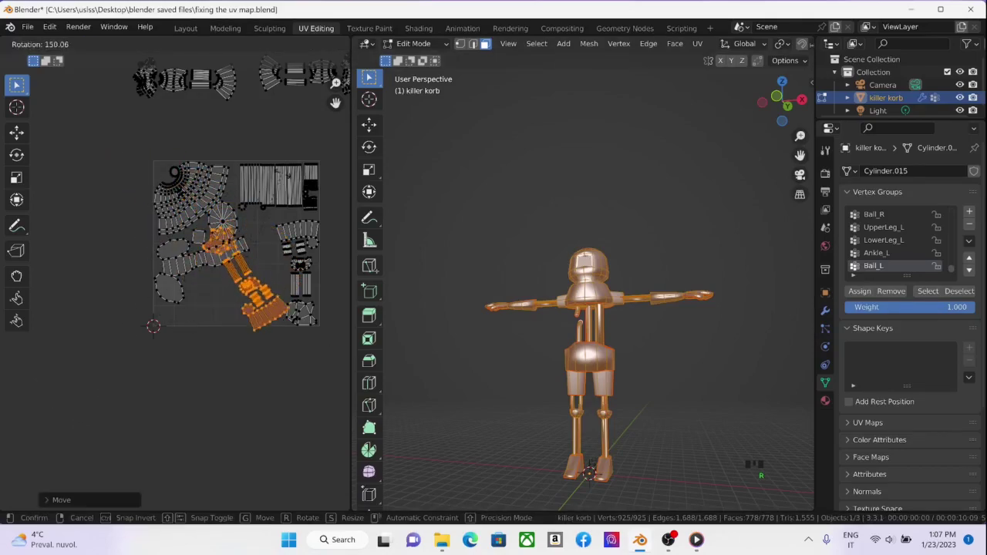
left_click(12, 194)
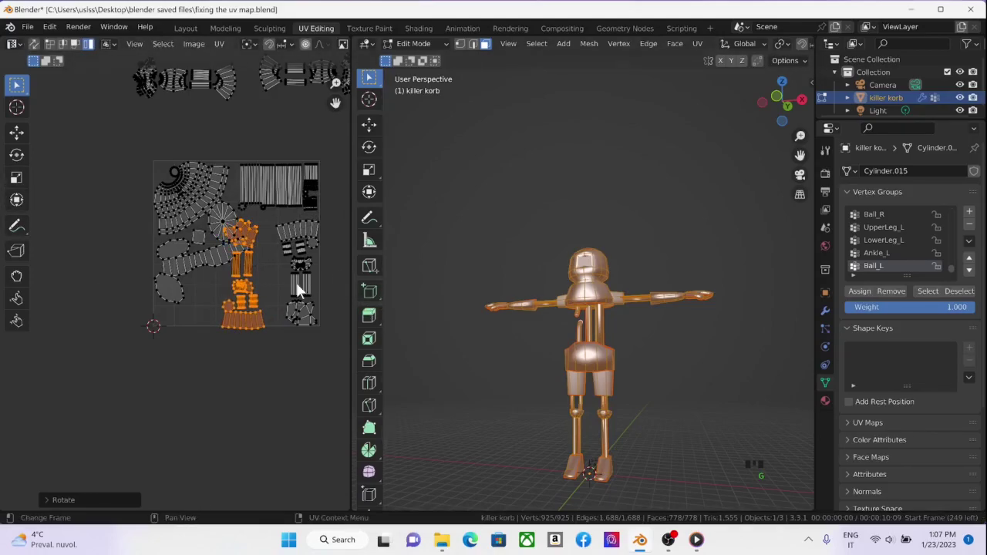
key("g")
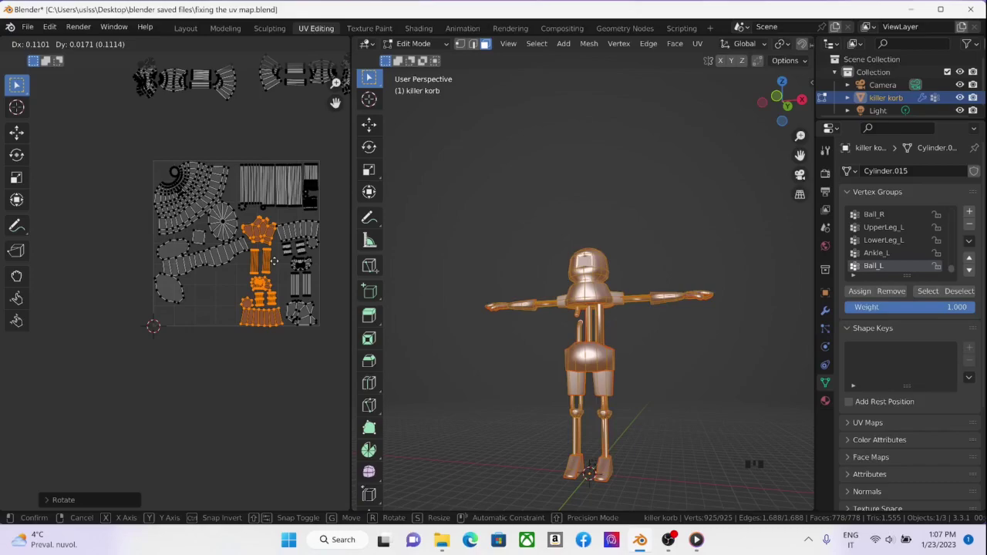
left_click(275, 262)
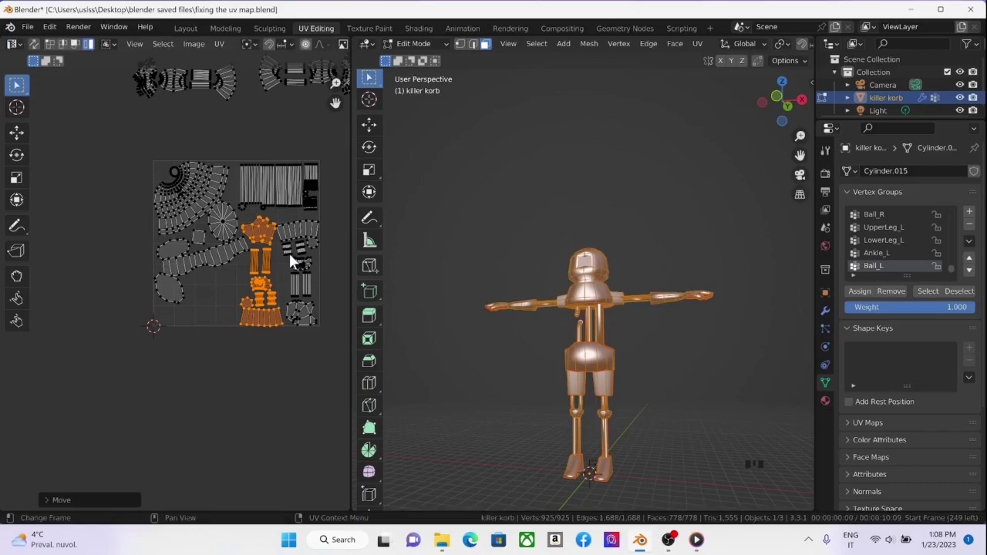
key("r")
left_click(299, 256)
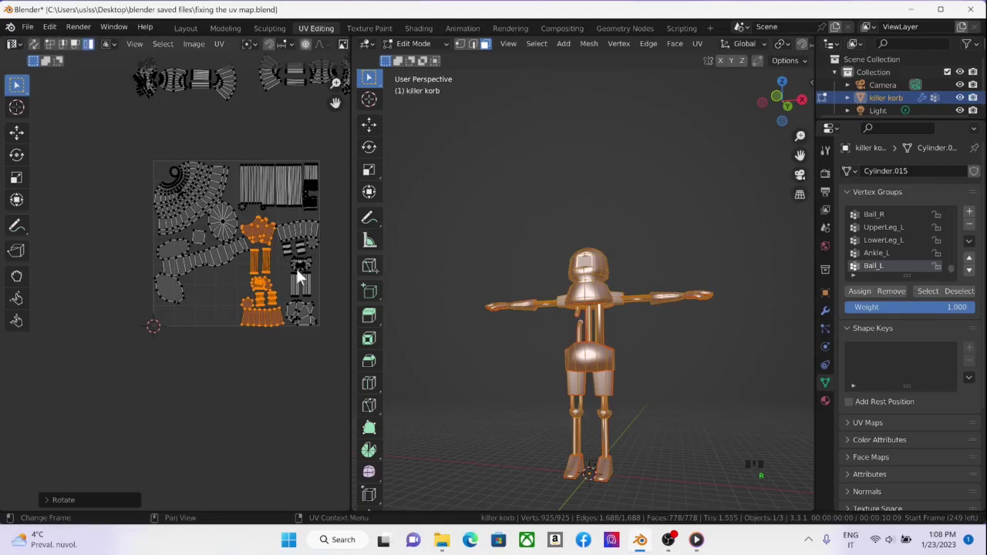
Examine the second leg's islands for spacing and for fit against the UV grid's lower edge.
scroll(243, 321, "up", 4)
middle_click_drag(115, 255, 184, 308)
scroll(277, 309, "up", 3)
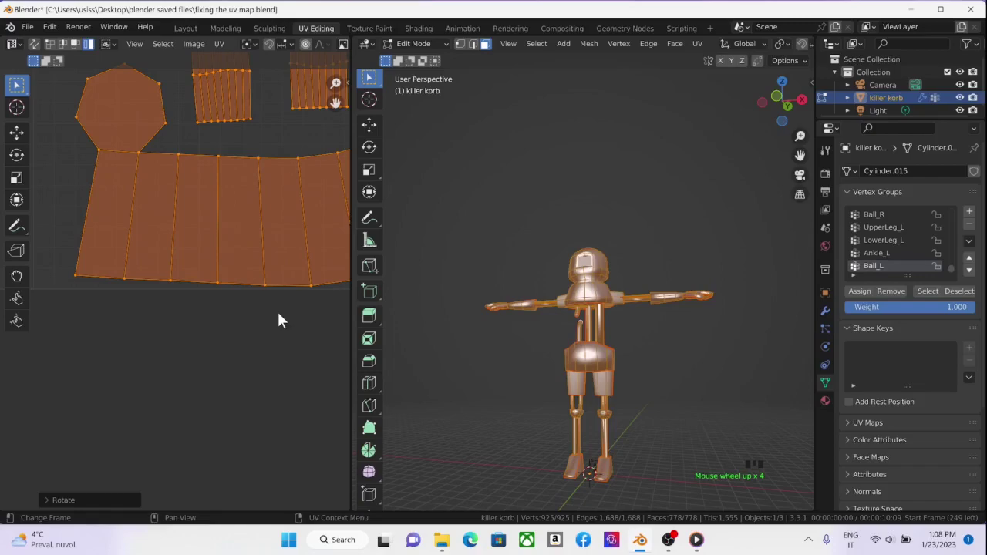
scroll(217, 241, "down", 3)
scroll(217, 243, "down", 3)
middle_click_drag(217, 244, 218, 283)
scroll(253, 319, "up", 2)
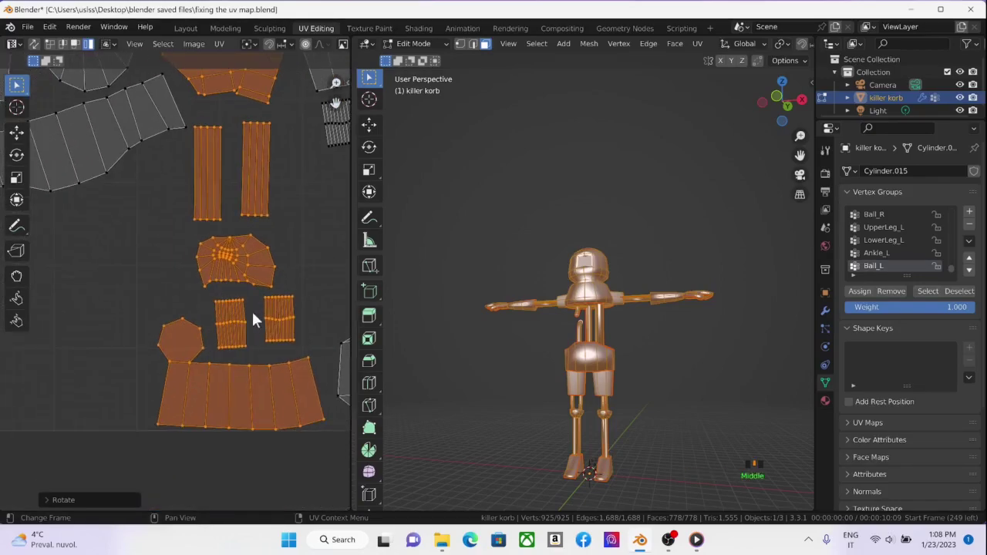
scroll(254, 319, "down", 3)
scroll(186, 223, "down", 3)
middle_click_drag(184, 221, 176, 321)
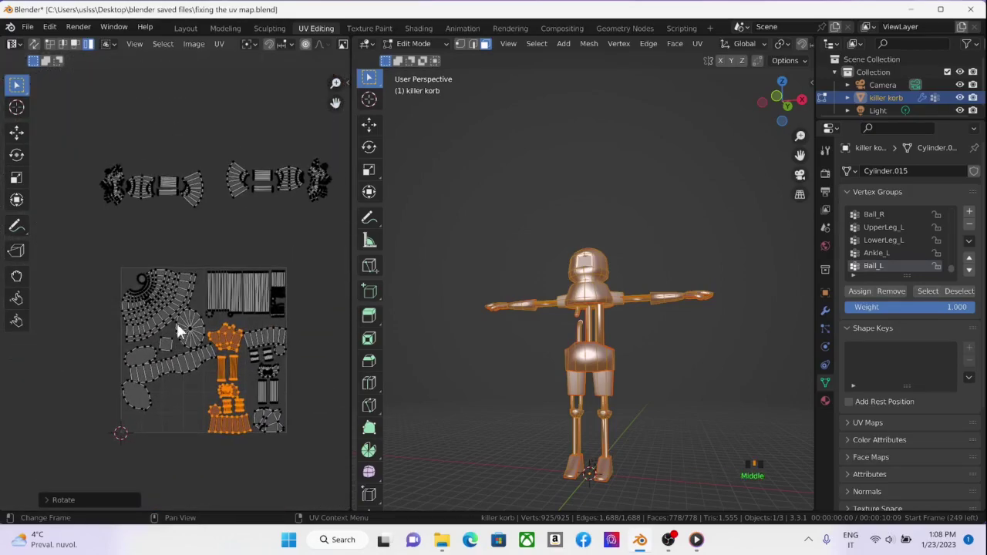
Select the left arm island group above the UV grid and move it just below the grid's lower-left corner.
left_click_drag(74, 150, 213, 236)
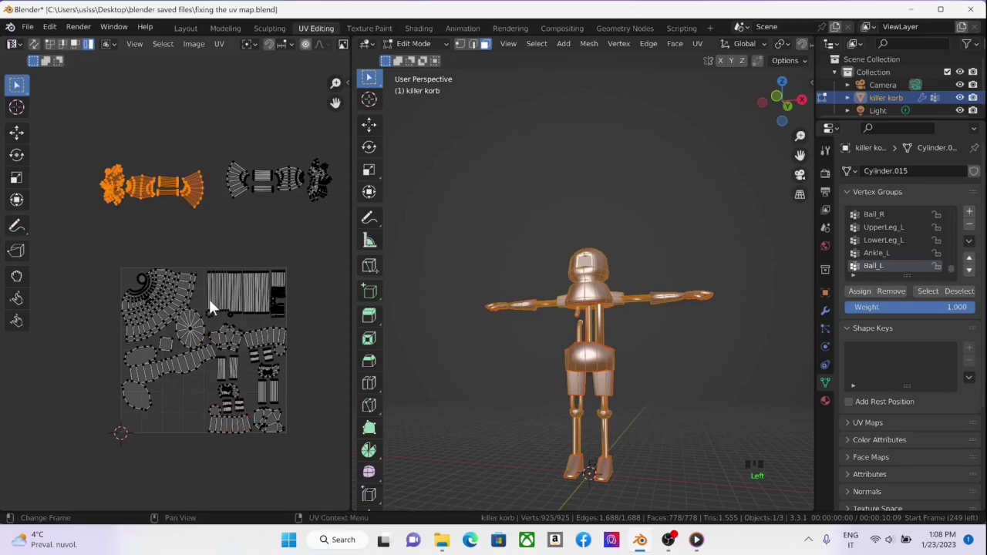
key("g")
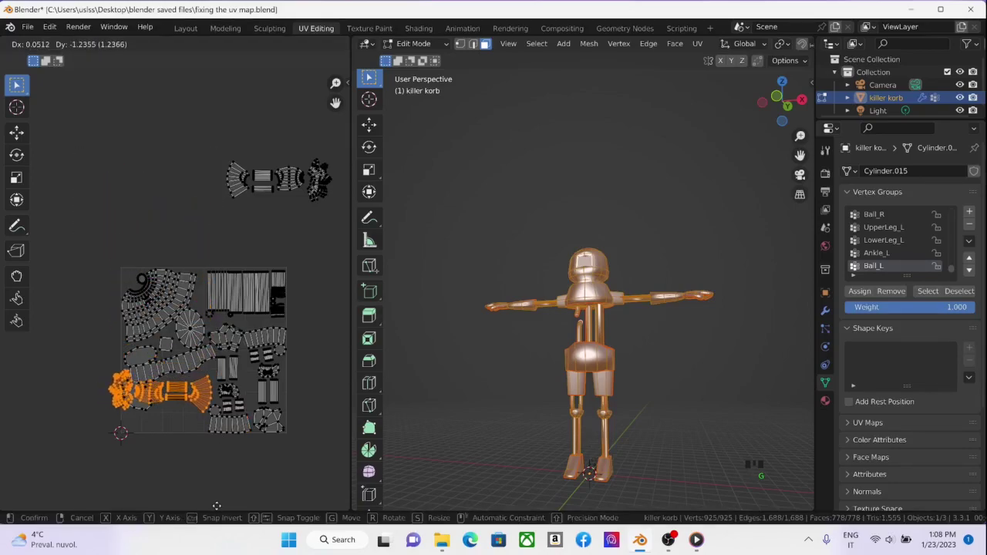
left_click(197, 60)
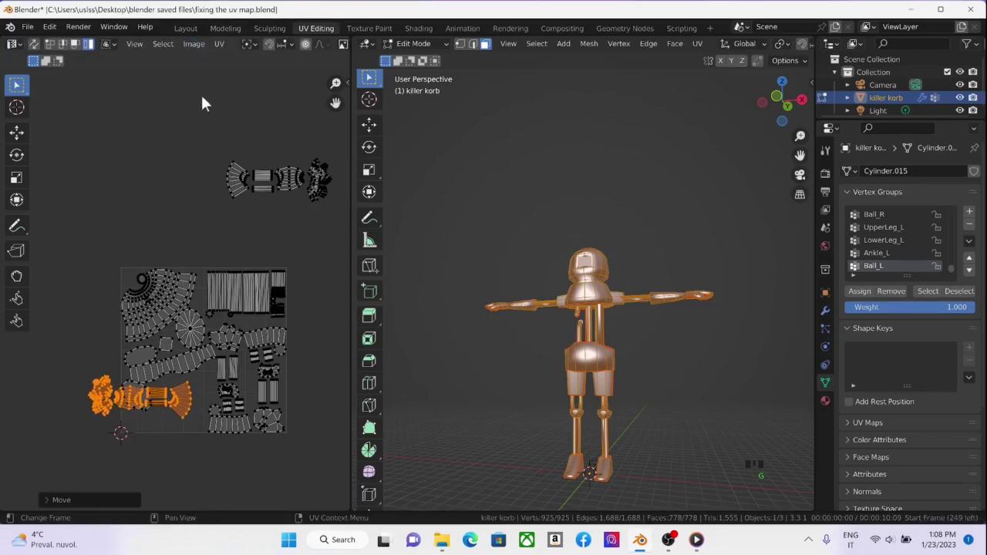
key("g")
left_click(165, 333)
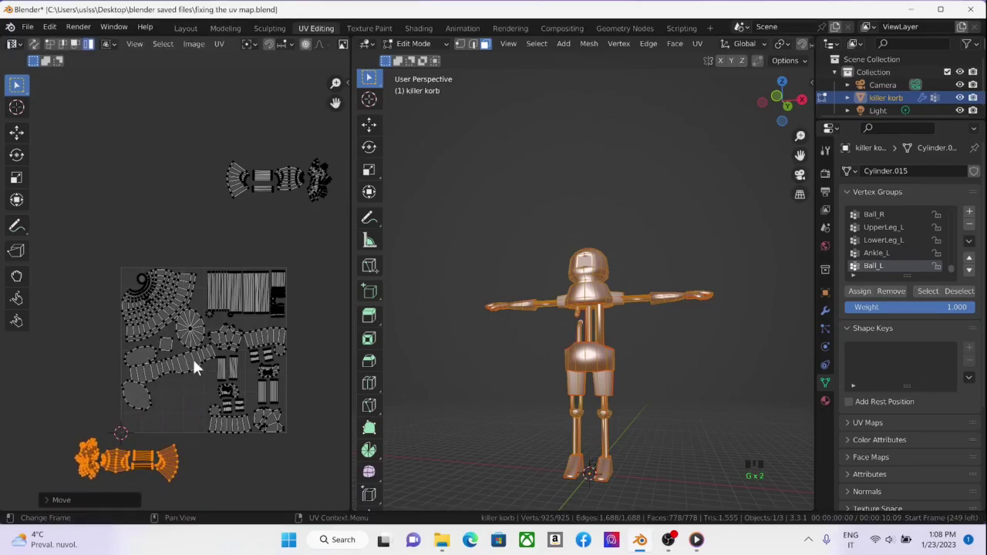
scroll(146, 331, "up", 5)
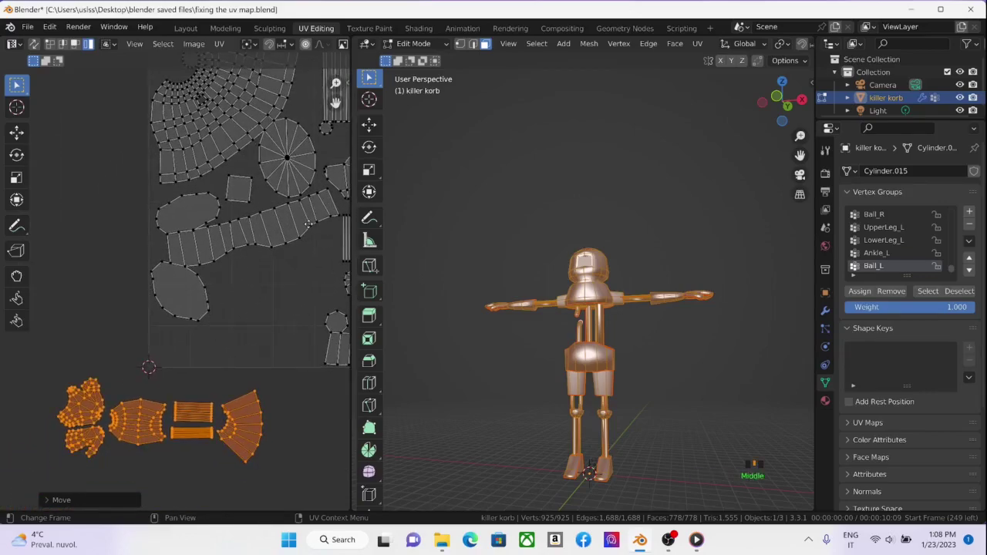
scroll(169, 308, "down", 3)
Examine the finished UV layout up close, checking the spacing between islands and their fit inside the grid.
left_click(165, 361)
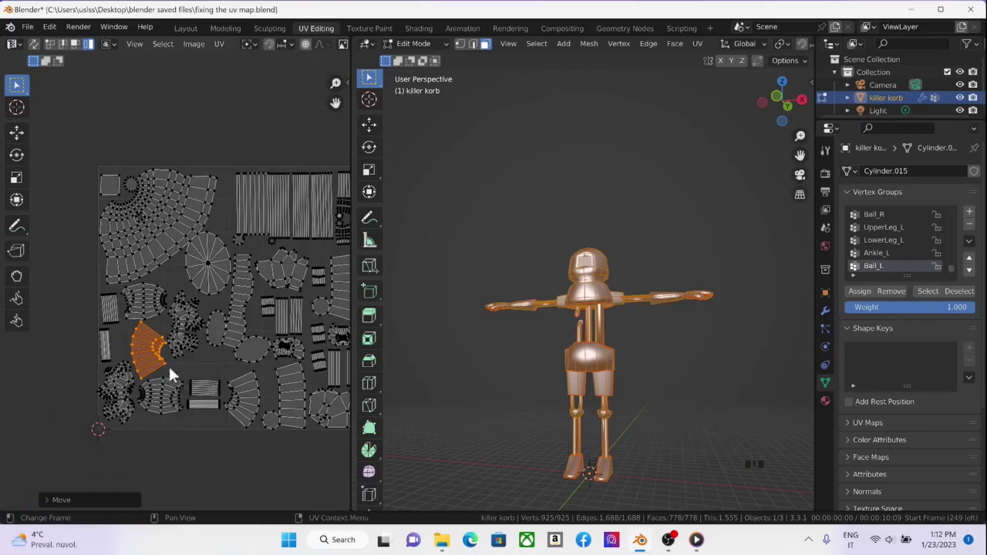
scroll(156, 341, "up", 2)
scroll(156, 340, "up", 2)
scroll(154, 340, "down", 4)
scroll(185, 308, "up", 3)
scroll(166, 254, "down", 4)
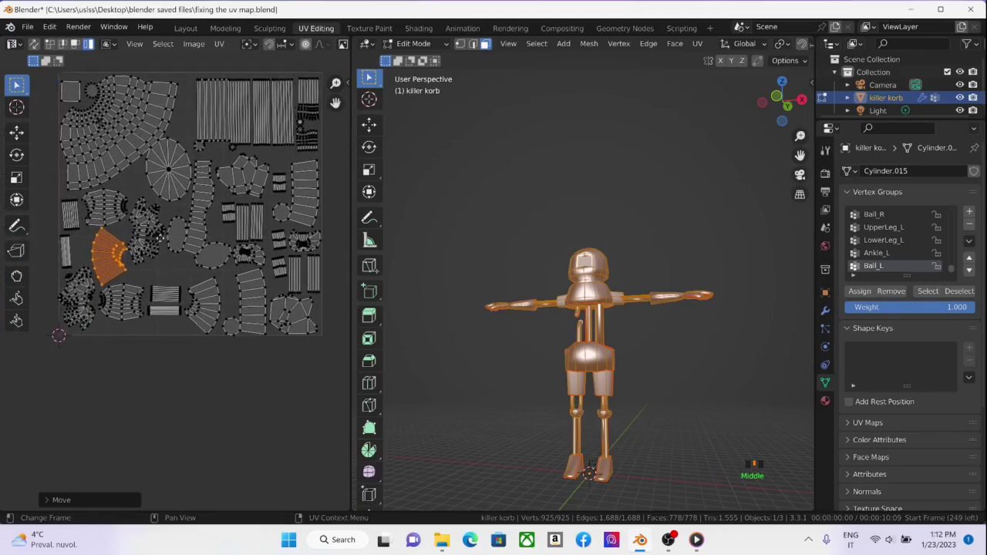
scroll(159, 236, "up", 2)
scroll(180, 223, "up", 2)
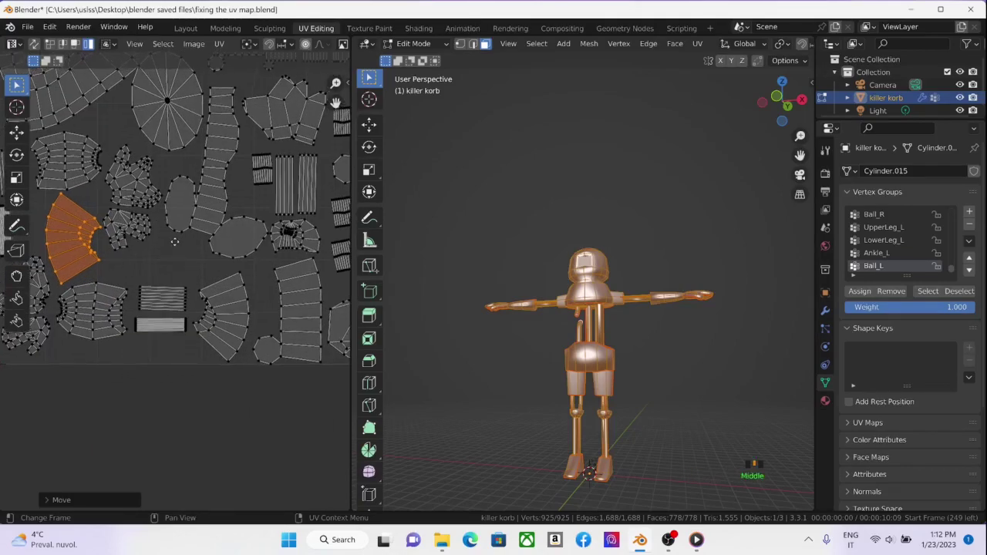
scroll(173, 238, "down", 3)
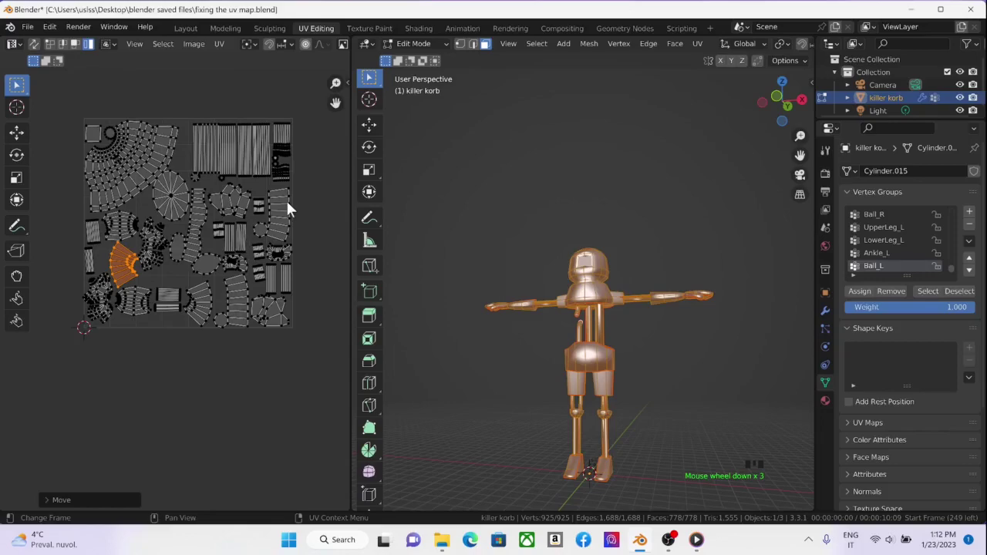
Clear the mesh selection, bring up the robot's material settings and turn on UV sync selection.
left_click(452, 337)
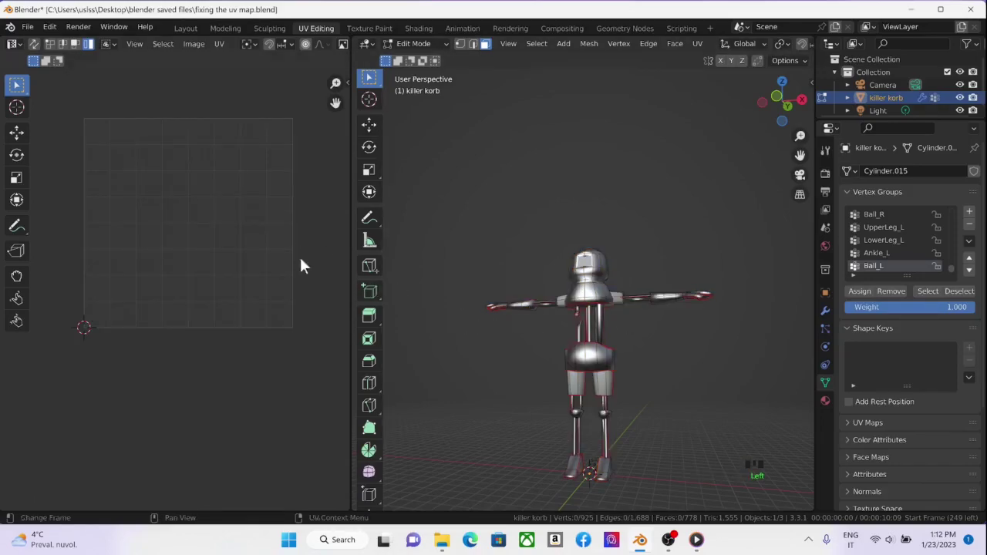
left_click(98, 374)
left_click(824, 400)
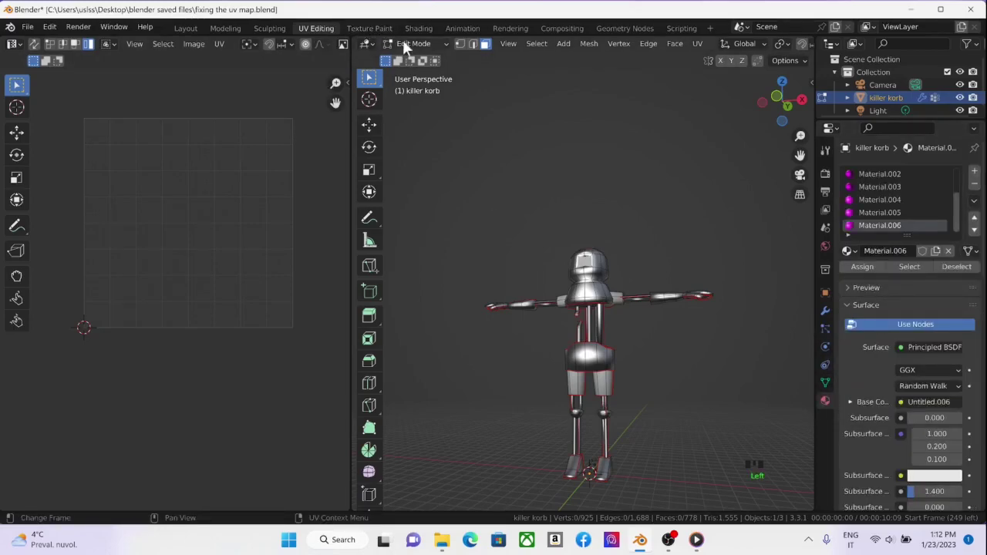
left_click(32, 44)
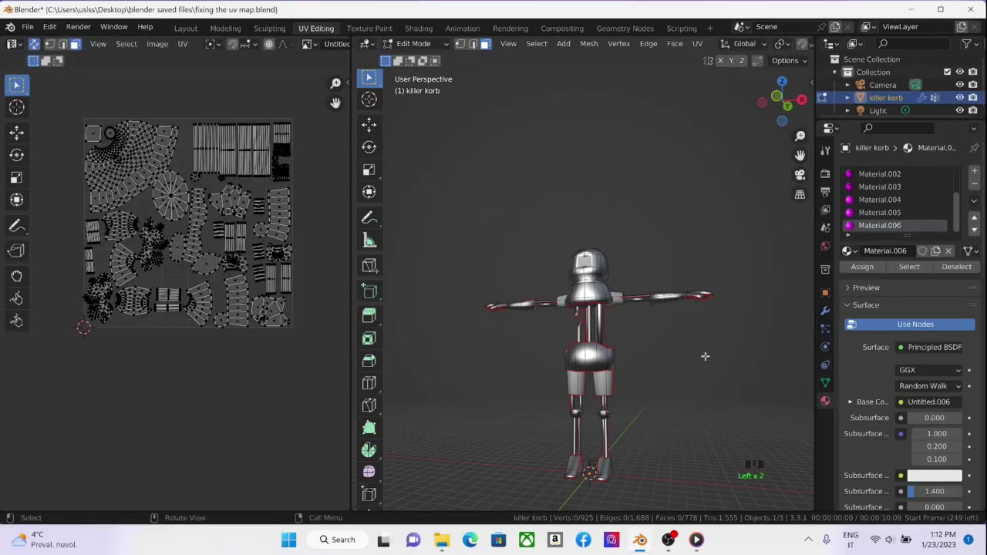
Try to remove the Material.006 slot from the robot while in Edit Mode.
left_click(900, 476)
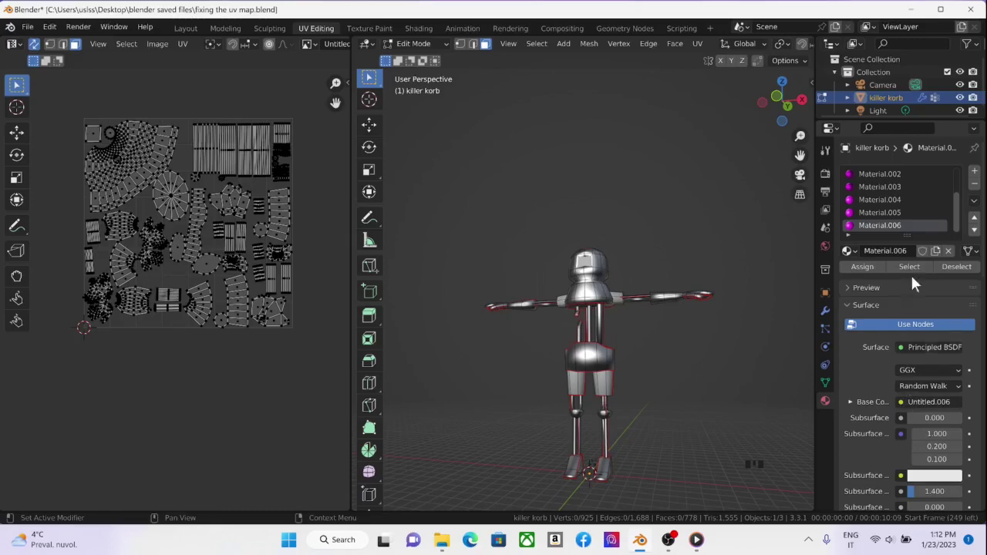
scroll(933, 205, "down", 4)
triple_click(974, 185)
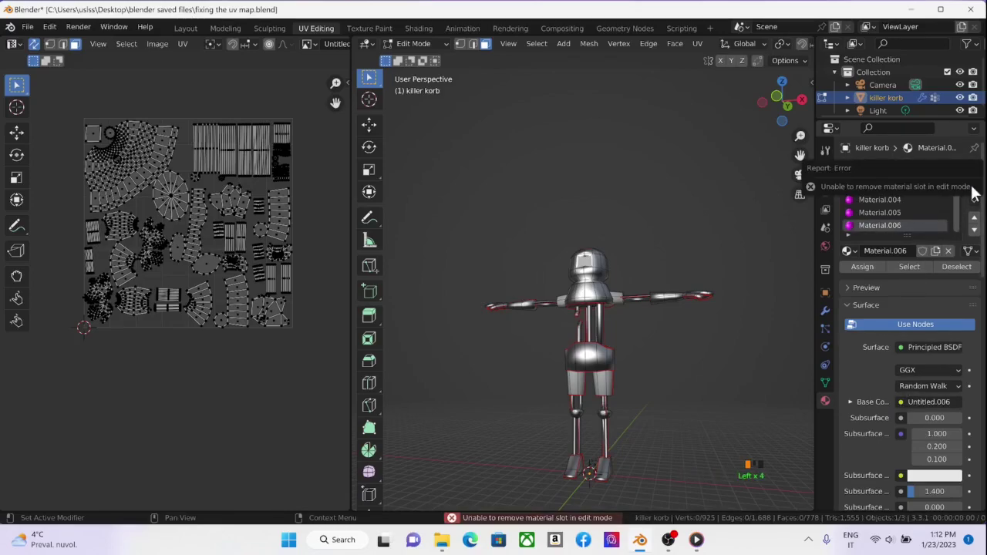
Switch the robot to Object Mode and remove all of its material slots.
left_click(435, 43)
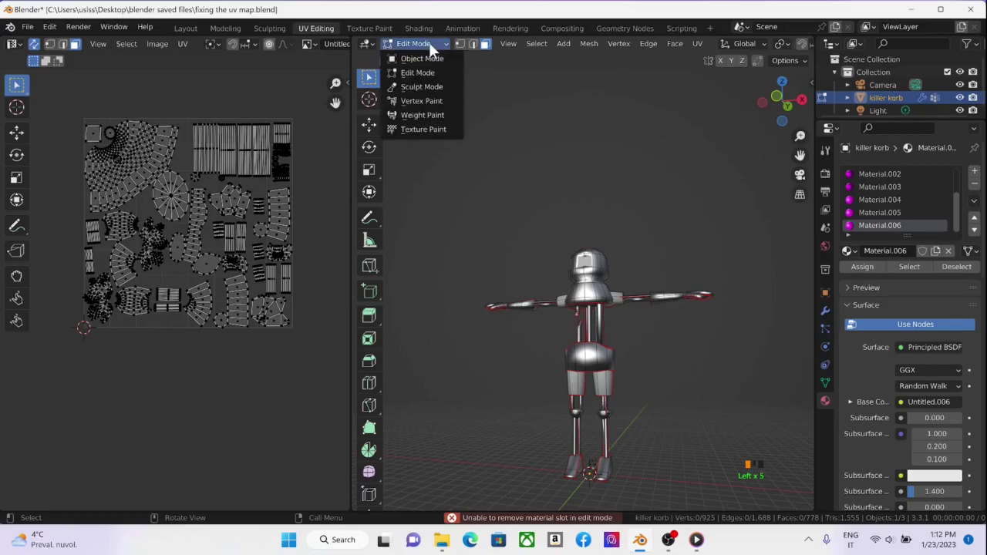
left_click(418, 57)
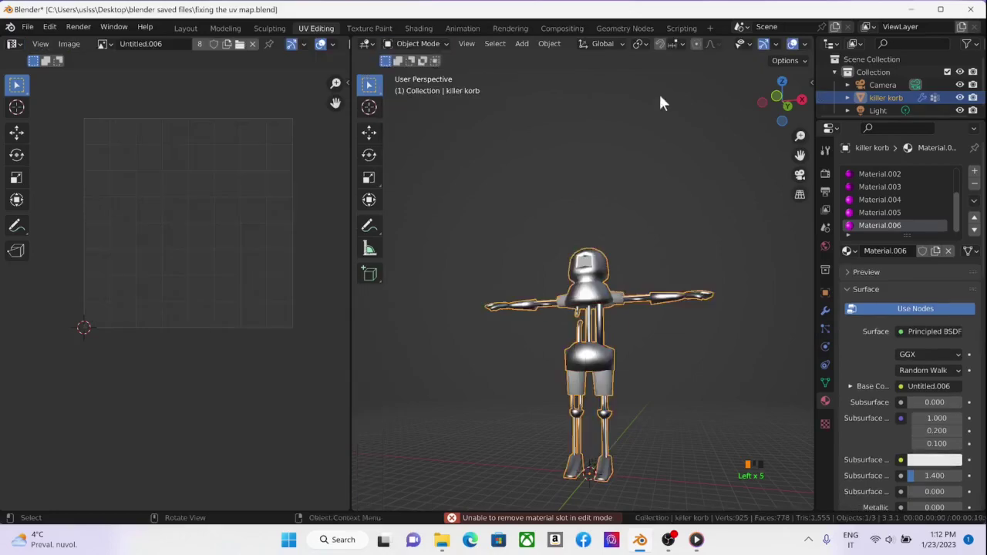
triple_click(973, 185)
triple_click(973, 187)
double_click(973, 188)
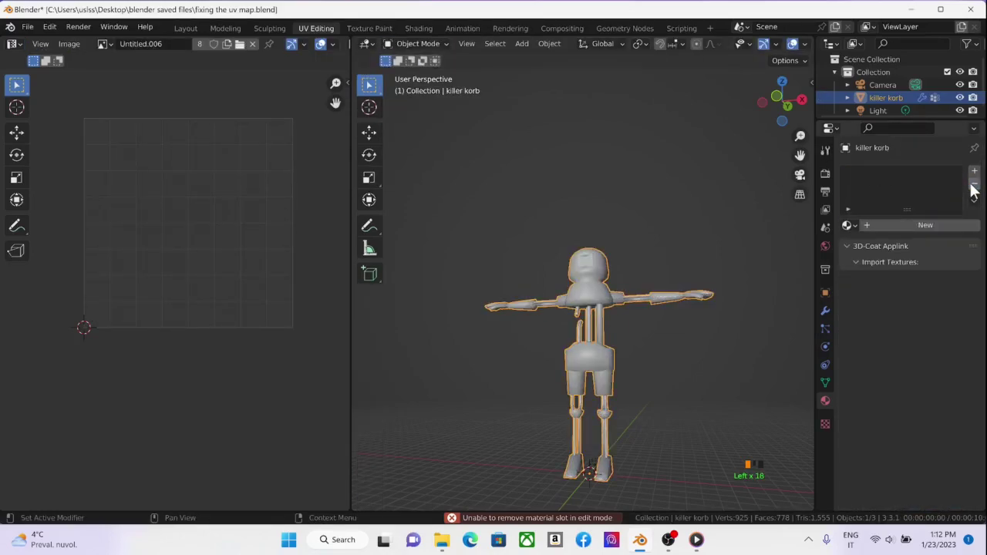
Create a new material for the robot and use alien3.jpg from the texture folder as its base color image texture.
left_click(868, 221)
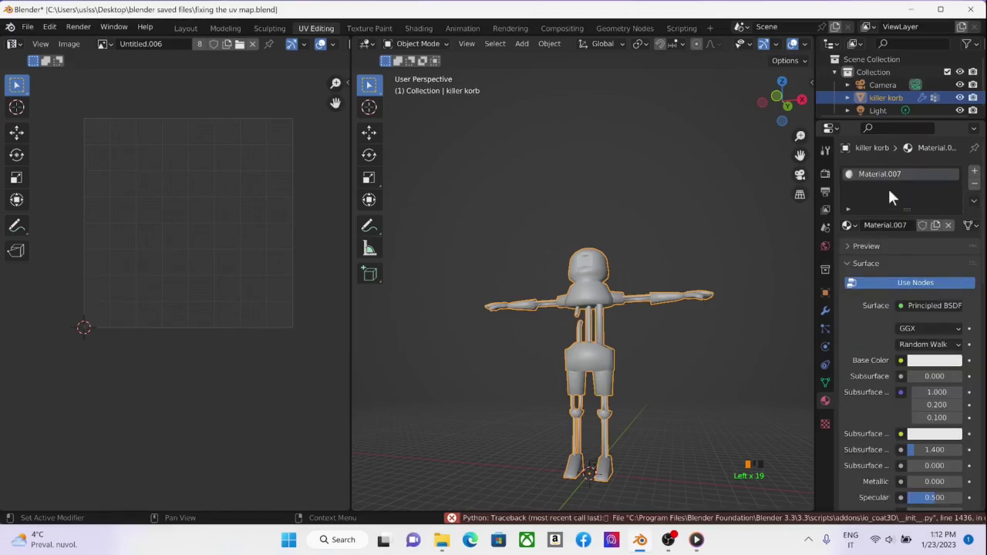
left_click(901, 360)
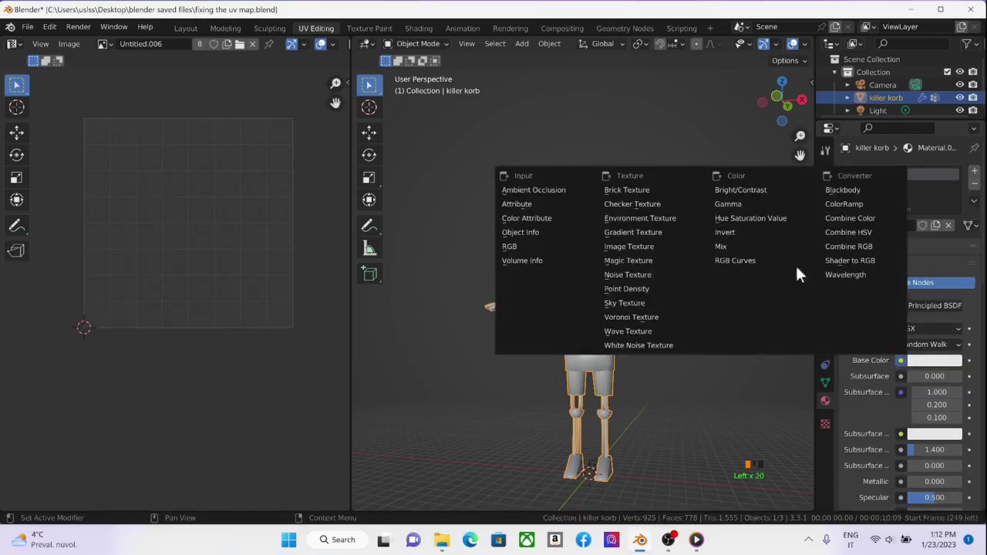
left_click(635, 247)
left_click(933, 374)
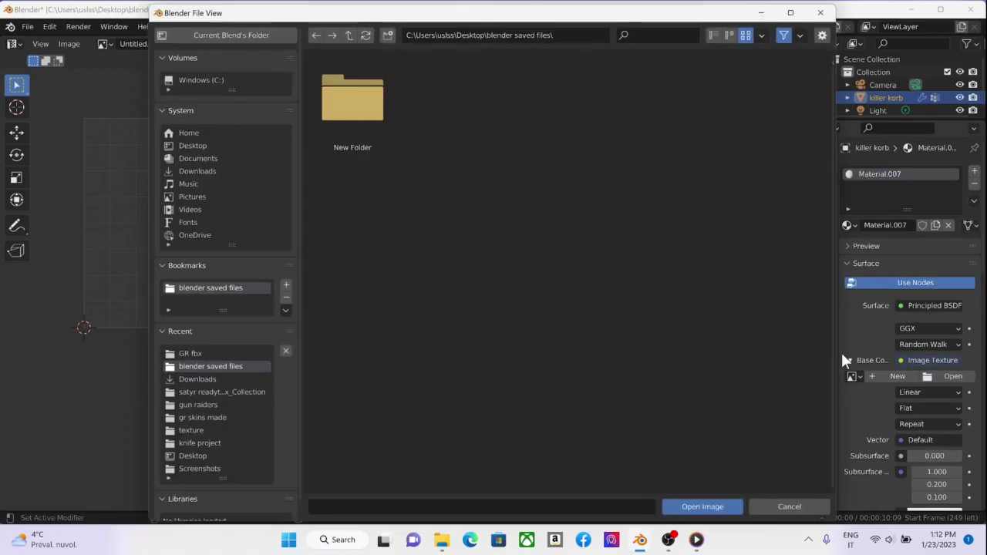
left_click(199, 430)
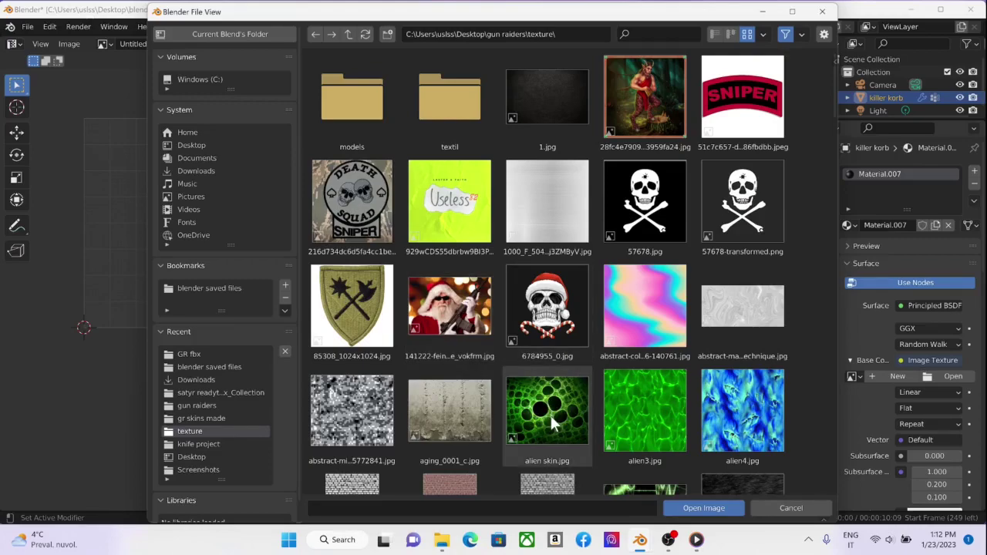
double_click(656, 408)
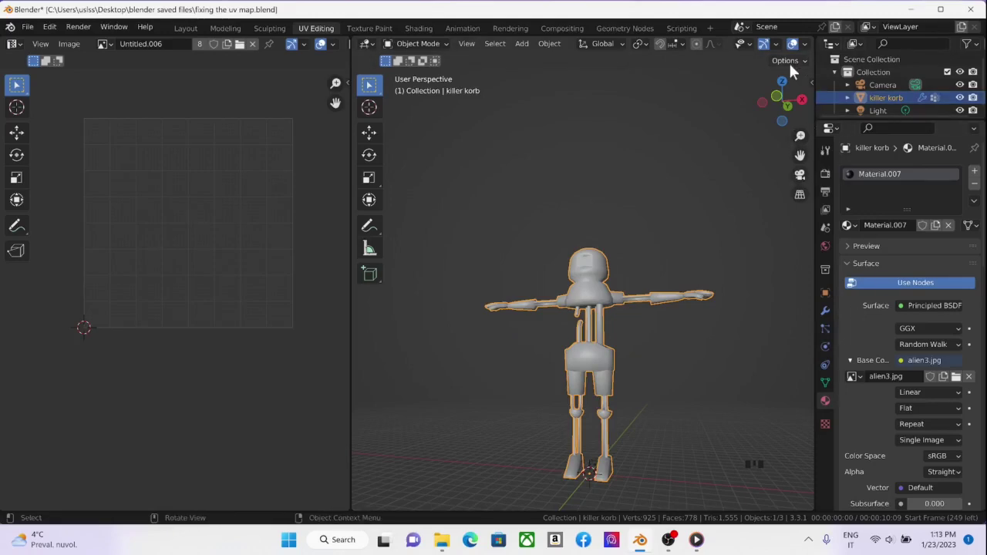
middle_click_drag(790, 47, 530, 58)
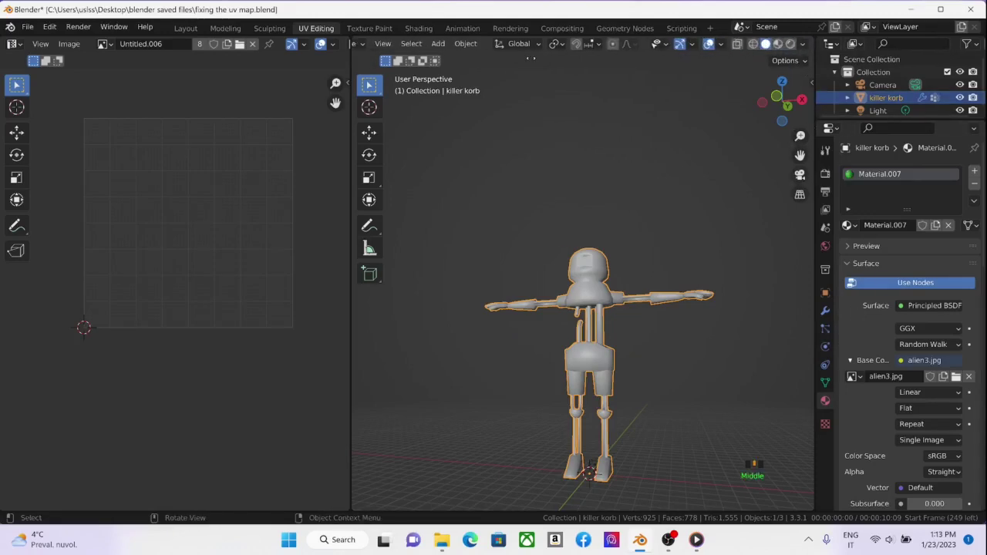
Display the robot in Material Preview shading and switch it to Edit Mode.
left_click(777, 44)
mouse_move(660, 269)
middle_mouse_down()
mouse_move(736, 298)
mouse_move(609, 229)
mouse_move(670, 275)
mouse_move(679, 262)
mouse_move(636, 256)
middle_mouse_up()
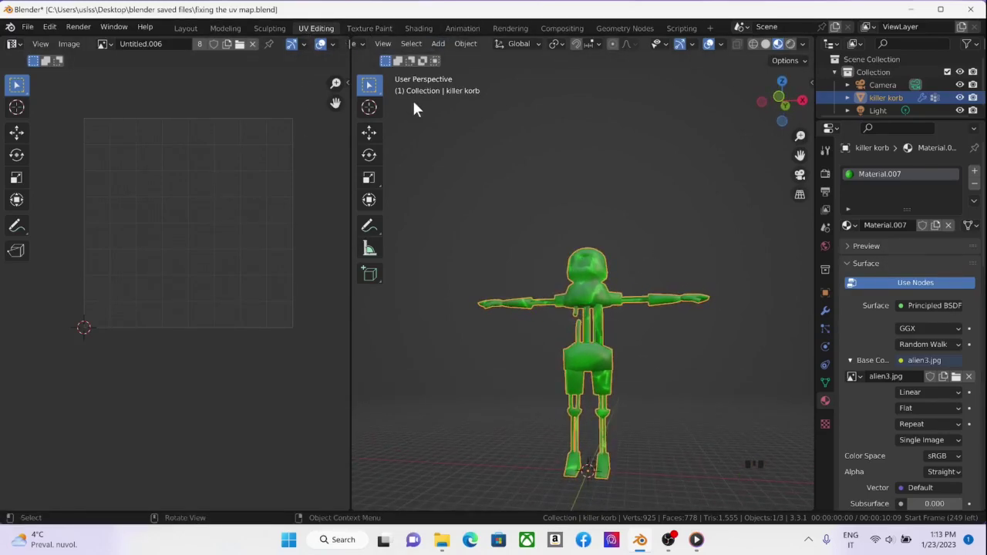
middle_click_drag(383, 45, 574, 48)
left_click(423, 45)
left_click(432, 68)
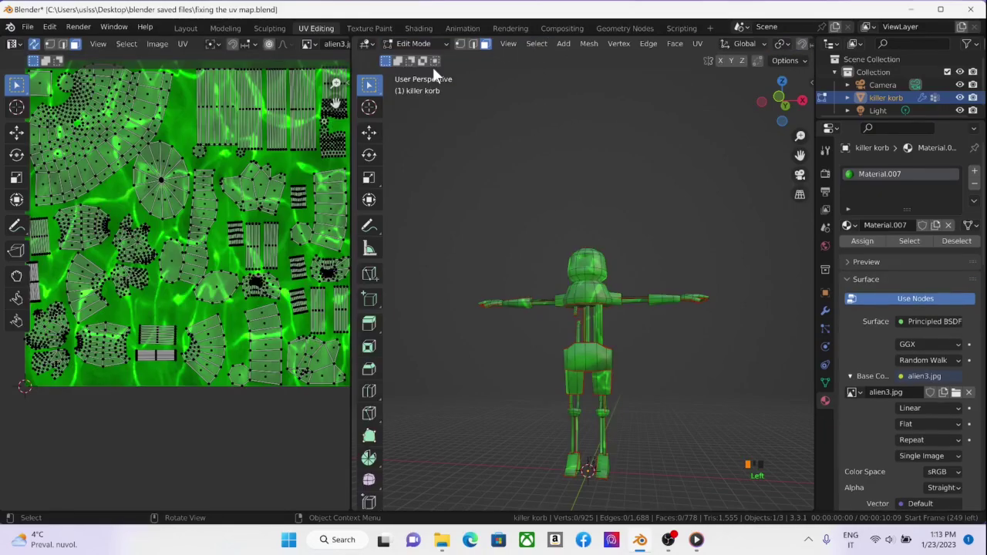
Select the torso tubes' UV islands and assign them a new material in a second slot.
left_click(974, 171)
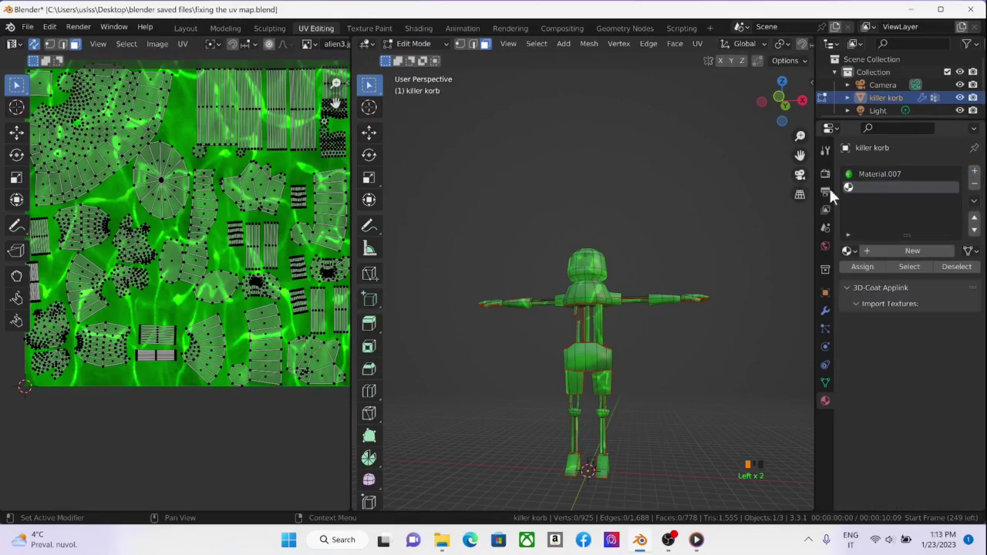
left_click_drag(336, 102, 319, 235)
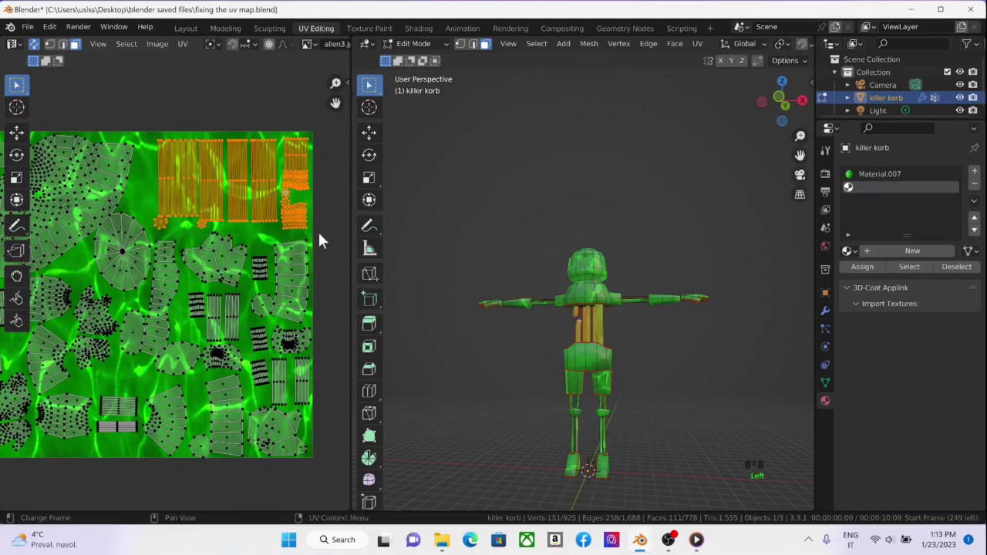
left_click(899, 250)
left_click(868, 266)
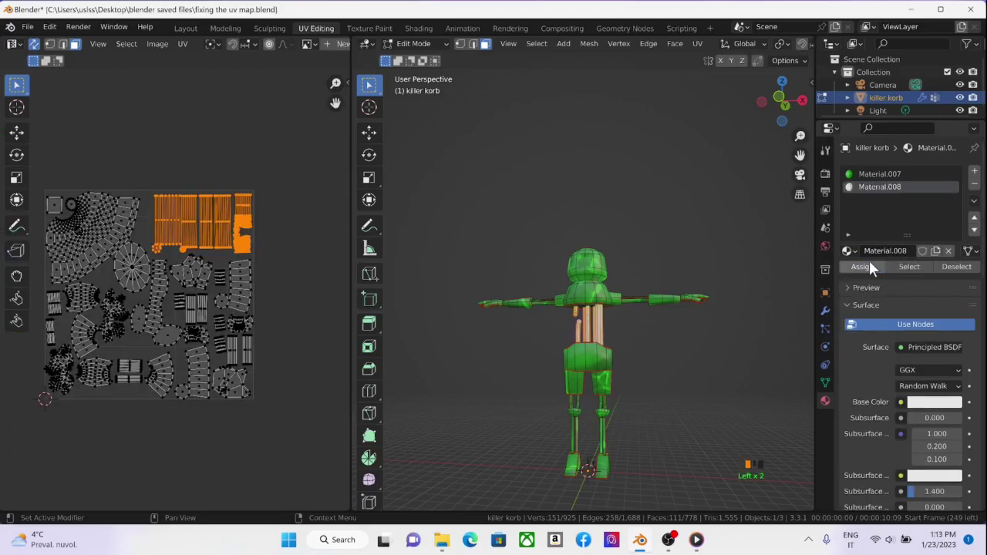
Use schwamm1.jpg from the texture folder as the torso material's base color image texture.
left_click(901, 403)
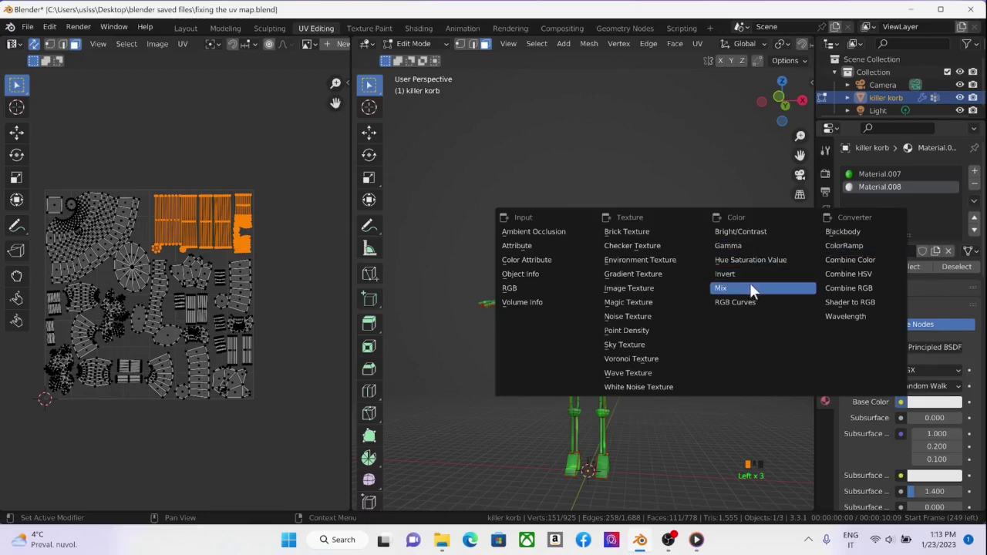
left_click(656, 290)
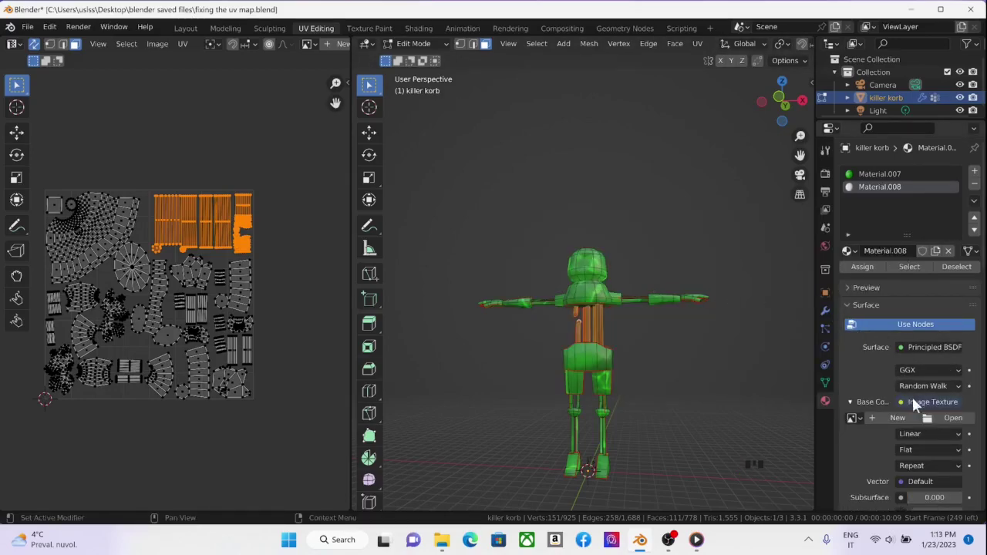
left_click(933, 417)
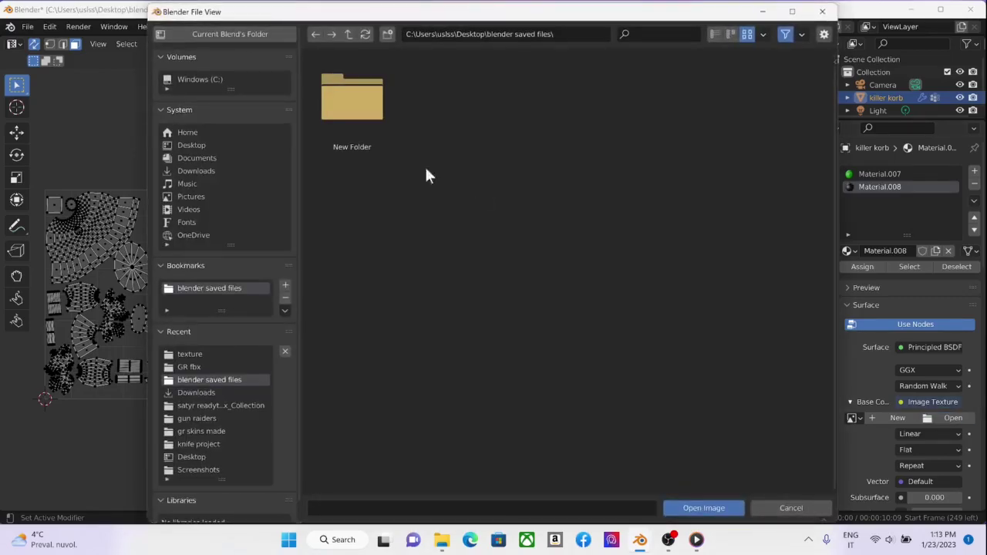
left_click(199, 354)
scroll(605, 333, "down", 2)
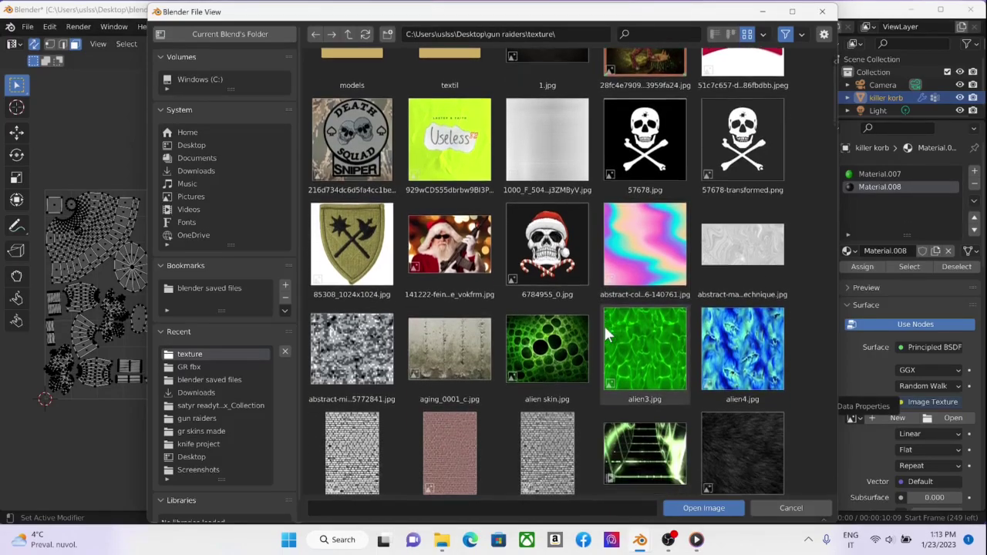
scroll(606, 333, "down", 20)
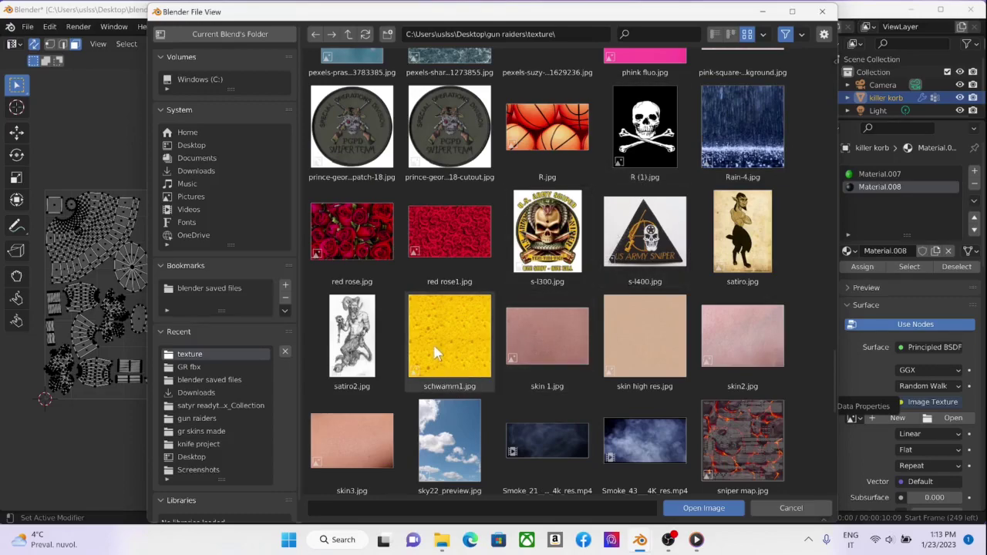
double_click(454, 324)
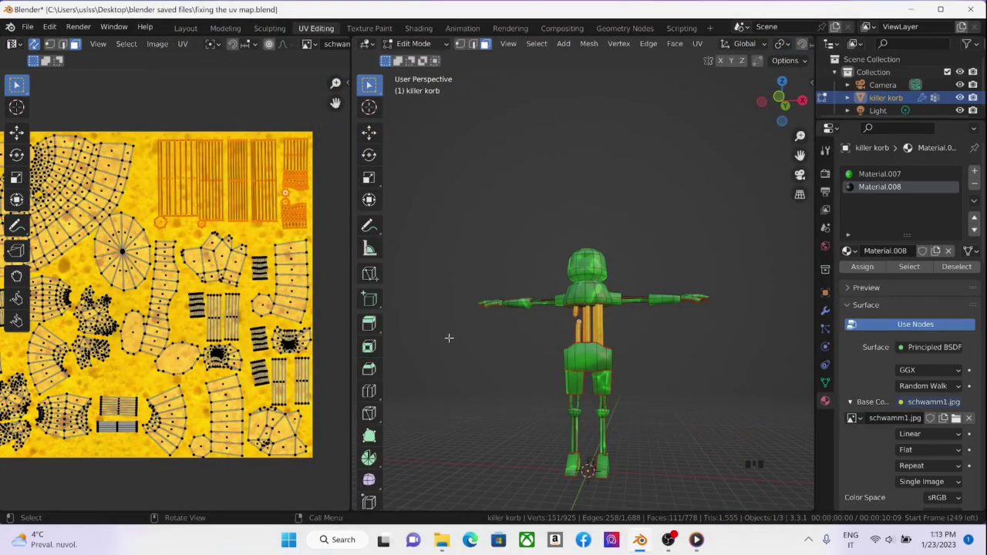
Examine the textured torso tubes on the robot from several angles.
middle_click_drag(619, 341, 790, 327)
scroll(644, 369, "up", 3)
scroll(661, 399, "down", 5)
middle_click_drag(656, 396, 702, 362)
middle_click_drag(89, 264, 136, 200)
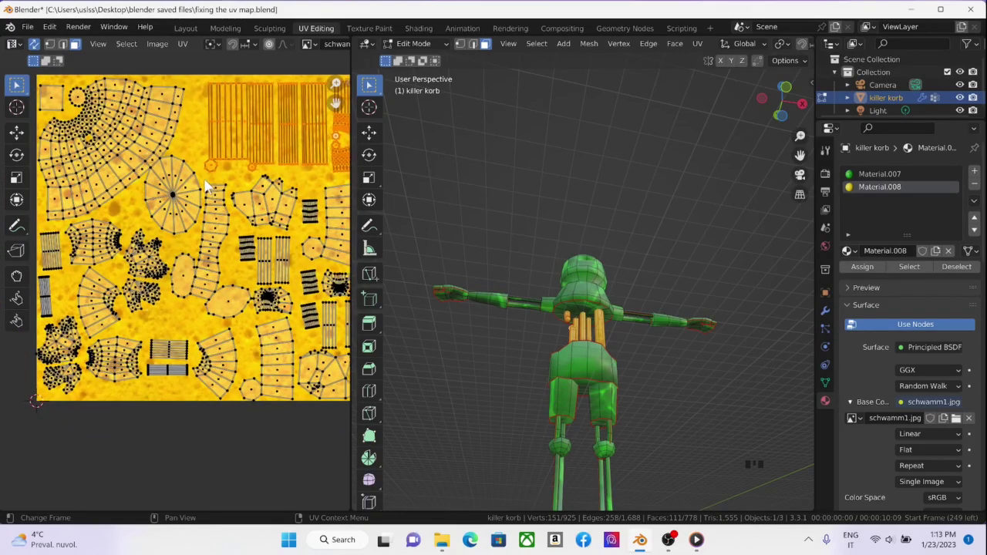
Try island select mode with UV sync selection off, select the whole mesh and turn sync back on.
left_click(35, 43)
left_click(89, 44)
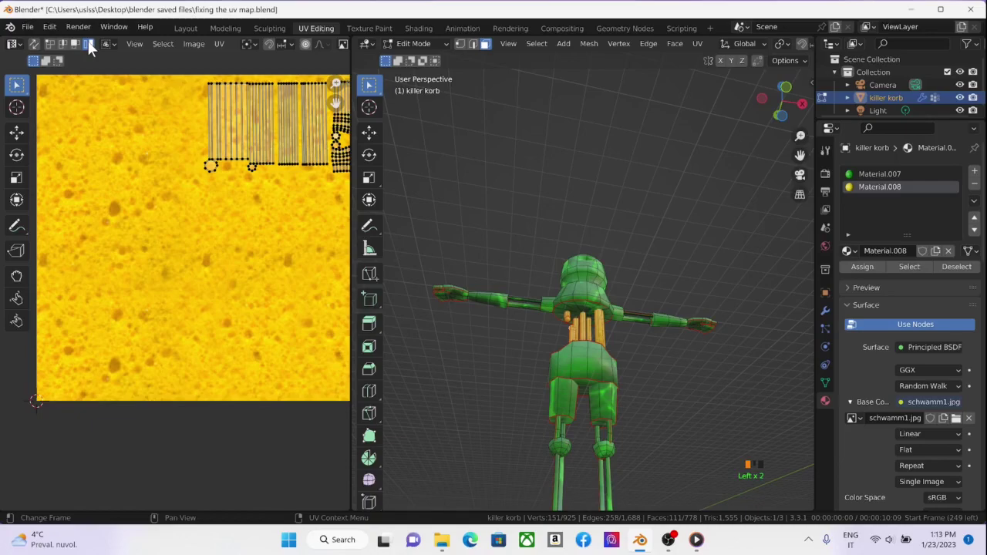
middle_click_drag(239, 141, 181, 161)
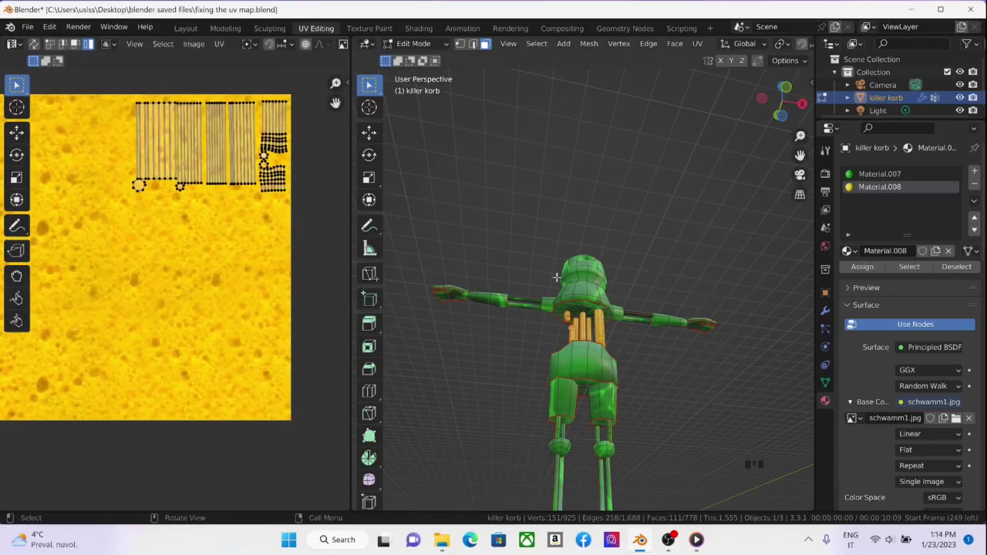
key("a")
left_click(130, 258)
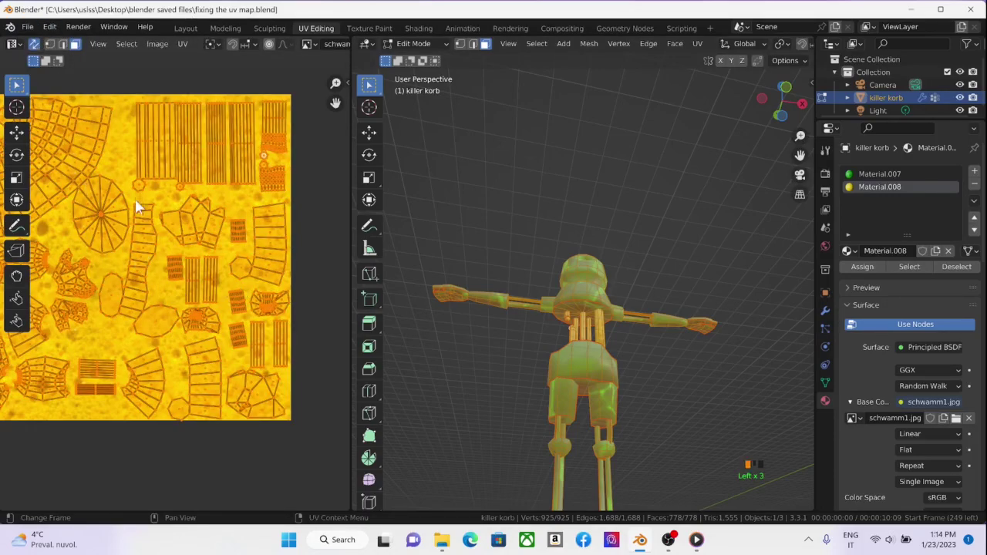
Select the pelvis UV islands and assign them a new material named aaa in a third slot.
left_click(150, 306)
left_click_drag(115, 297, 168, 333, "shift")
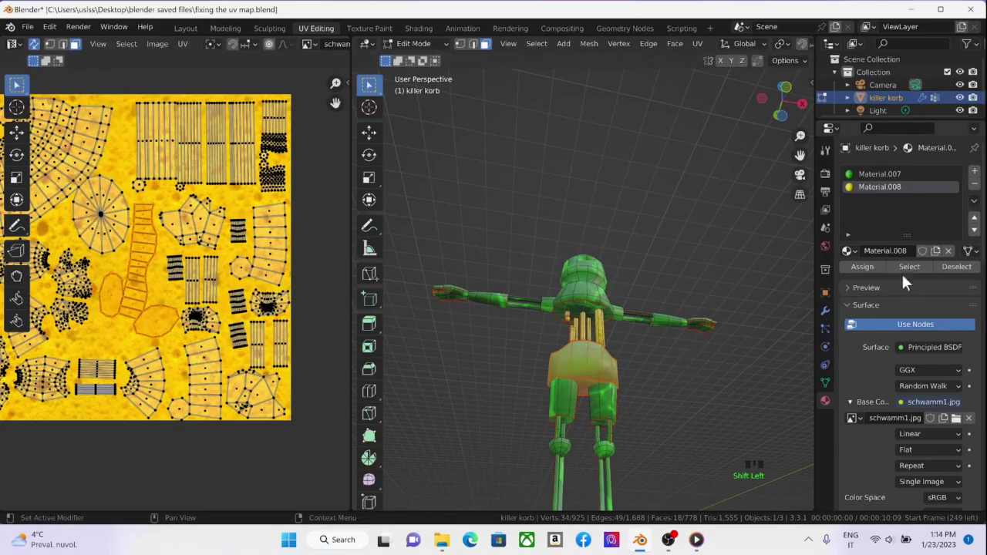
left_click(974, 171)
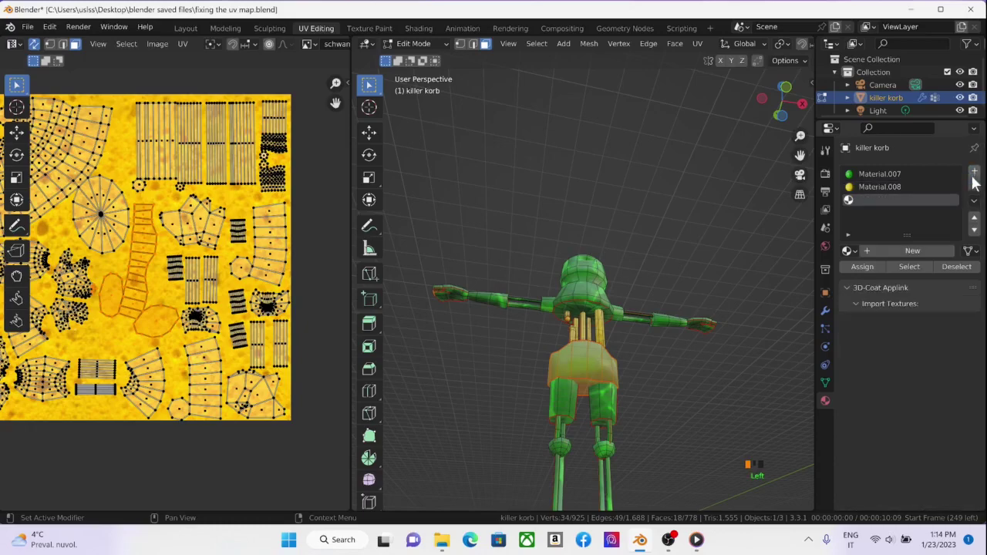
left_click(883, 251)
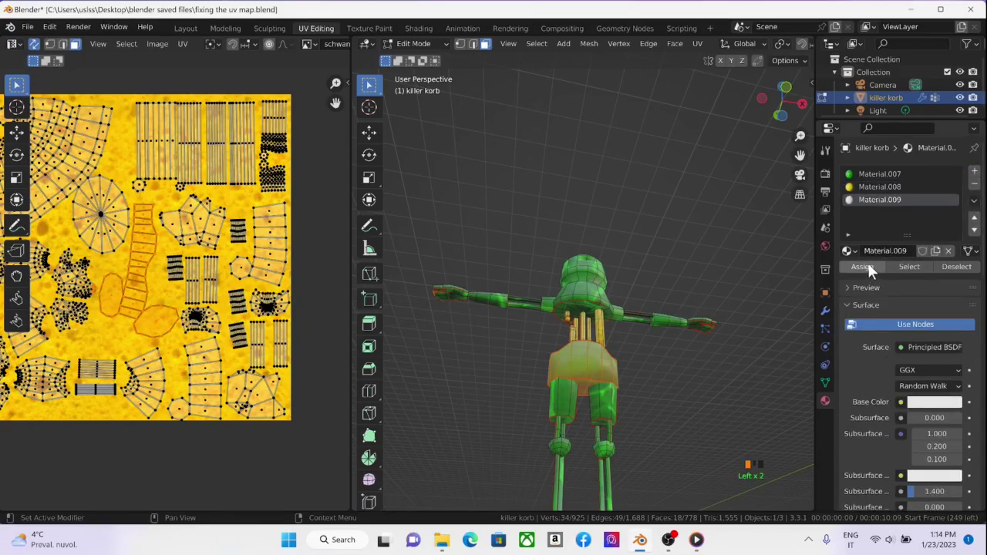
left_click(874, 247)
type("aaa")
left_click(866, 268)
left_click(866, 267)
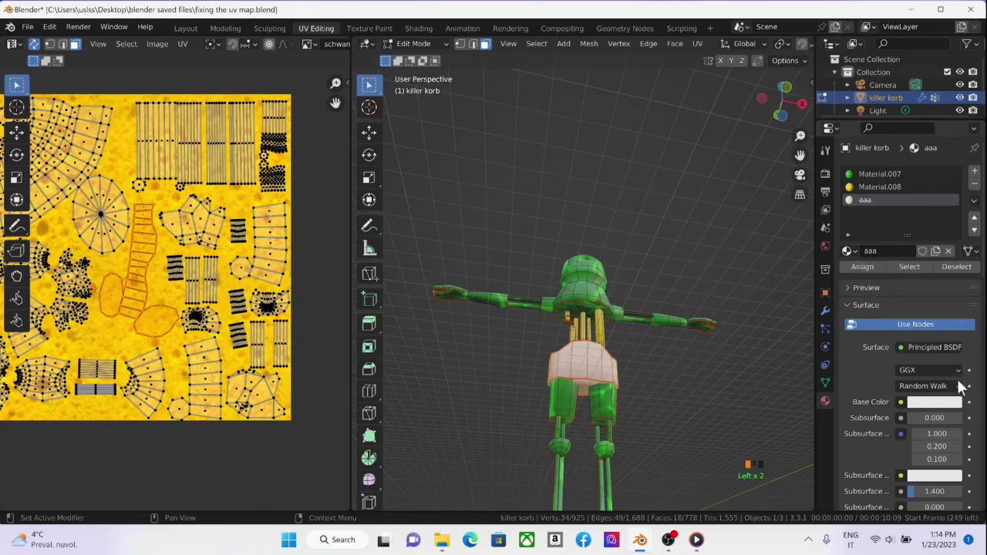
Change the aaa material's surface to Emission and set its color to hot pink.
left_click(918, 347)
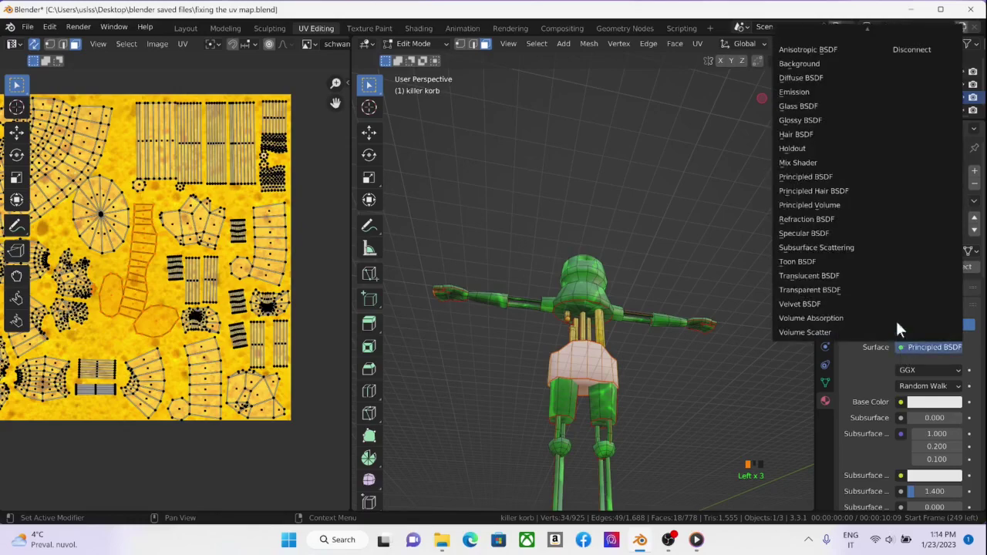
left_click(840, 92)
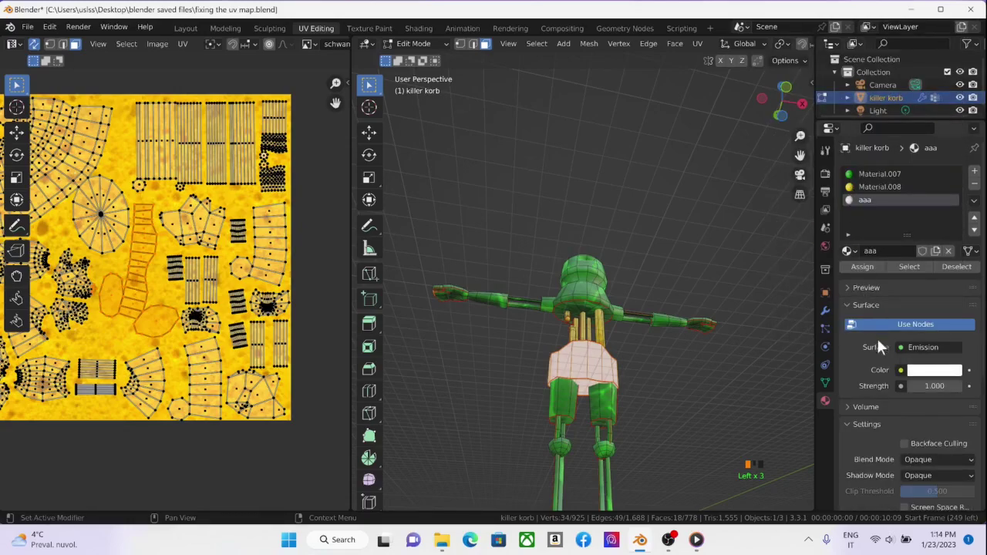
left_click(901, 370)
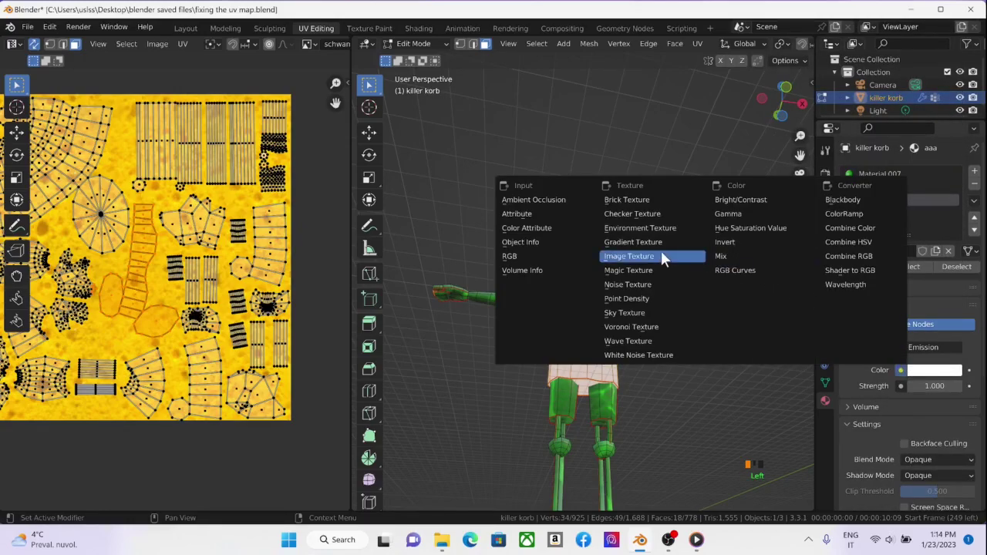
left_click(940, 372)
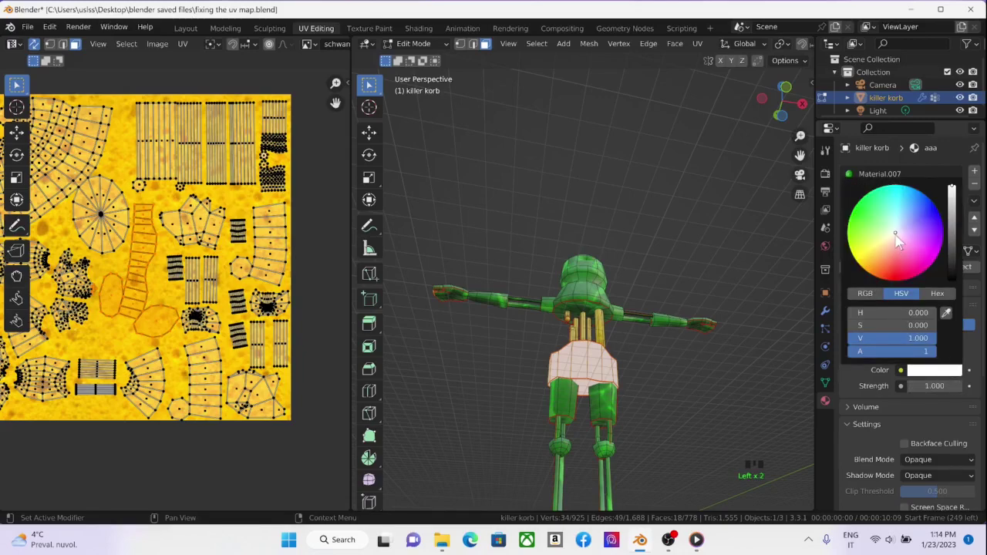
mouse_move(896, 234)
left_mouse_down()
mouse_move(894, 187)
mouse_move(926, 269)
left_mouse_up()
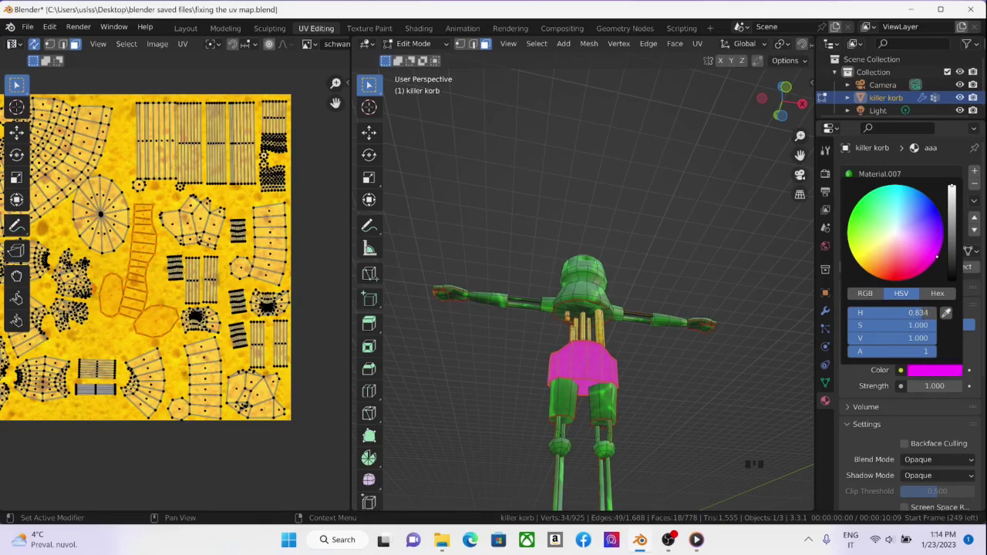
left_click_drag(926, 268, 917, 259)
Set the aaa material's emission strength to 10 and enable Bloom in the render settings.
left_click(929, 386)
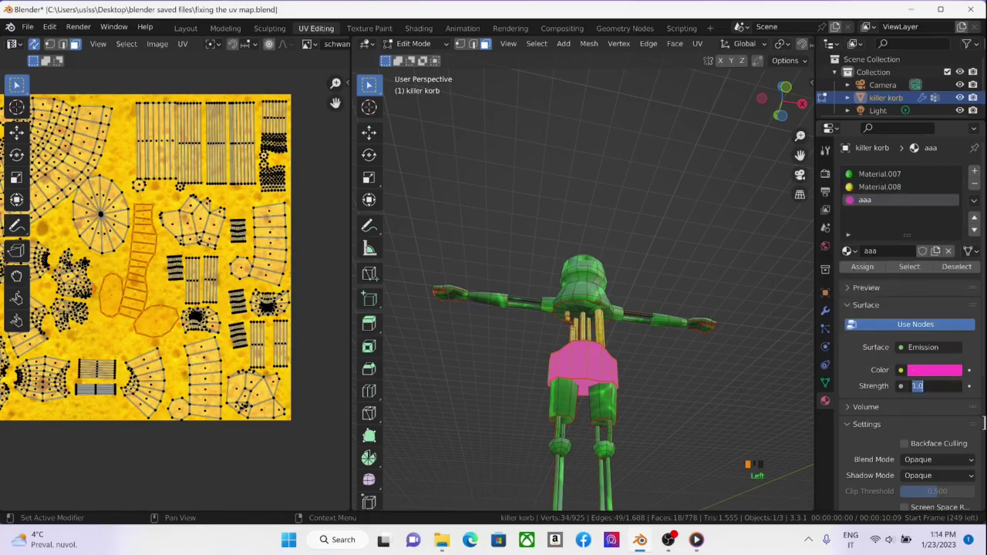
type("10")
key("Return")
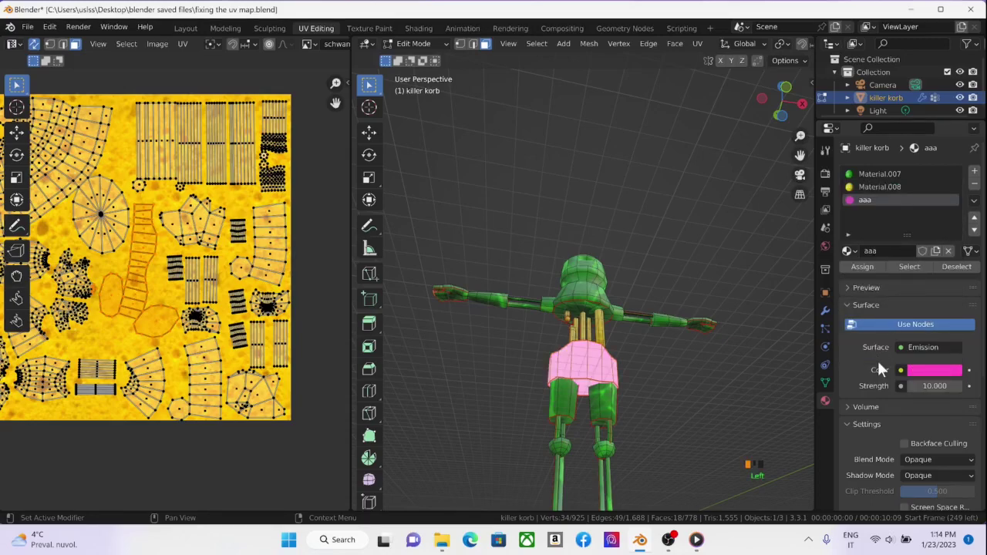
left_click(824, 174)
left_click(856, 277)
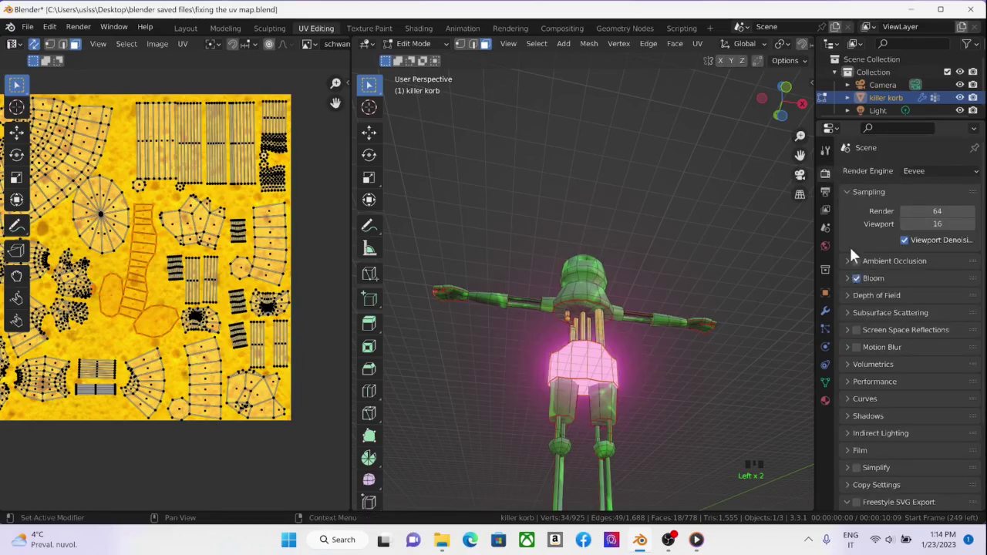
Clear the mesh selection and examine the glowing pelvis and textured torso tubes up close and from afar.
middle_click_drag(609, 397, 730, 370)
key("alt+a")
scroll(624, 387, "up", 4)
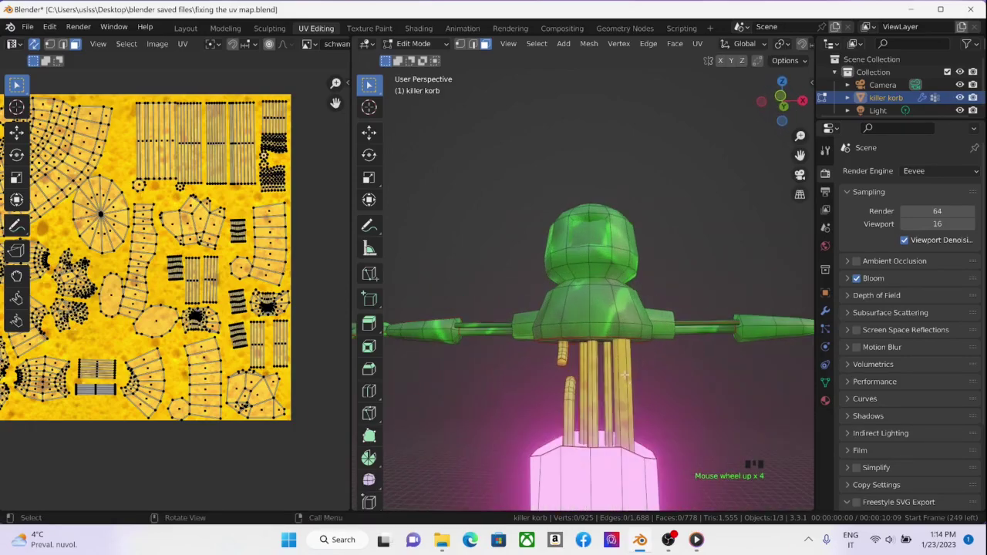
mouse_move(625, 376)
middle_mouse_down()
mouse_move(640, 384)
mouse_move(633, 389)
middle_mouse_up()
scroll(640, 384, "down", 4)
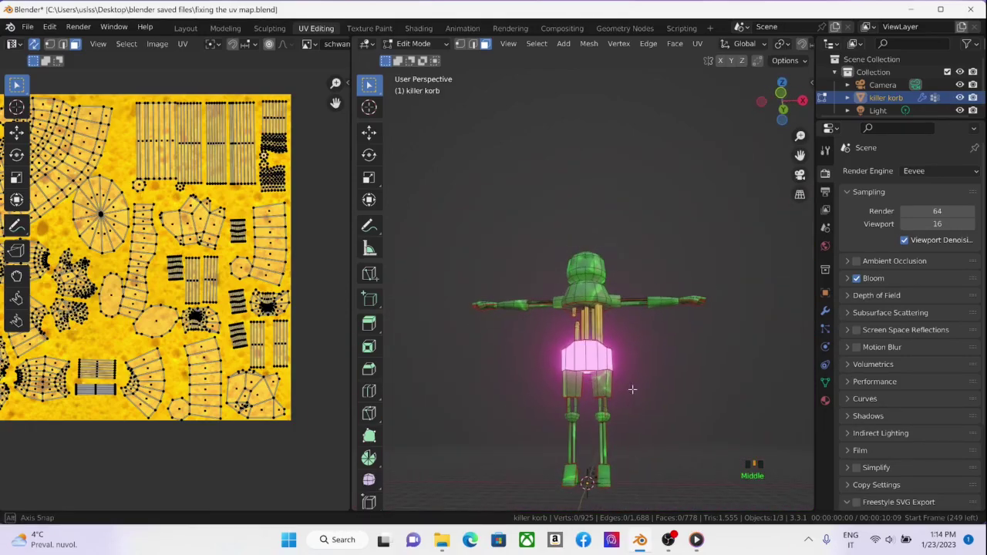
scroll(198, 276, "down", 1)
Select the UV islands of both of the robot's hands in the UV layout.
middle_click_drag(199, 276, 271, 245)
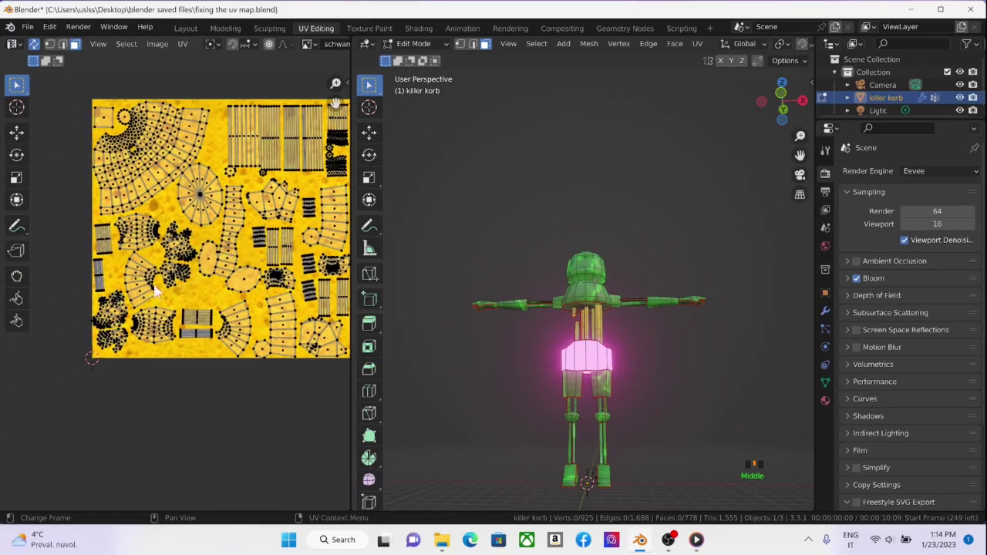
left_click_drag(72, 295, 128, 352)
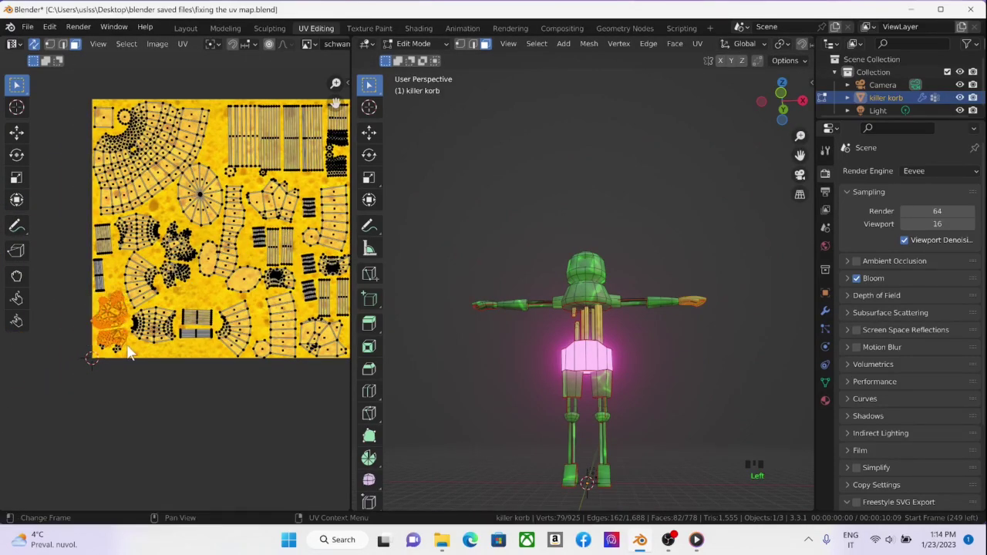
left_click_drag(90, 294, 125, 357)
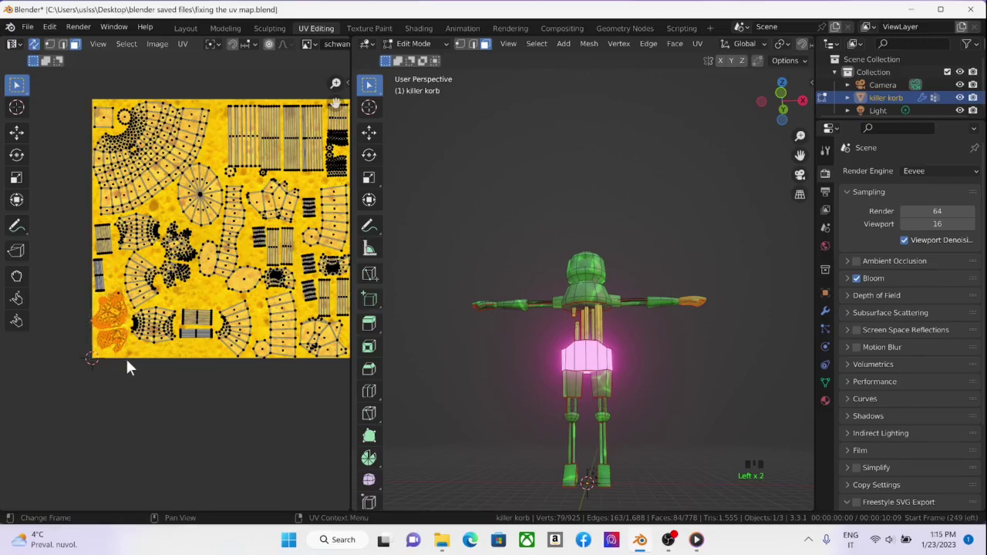
left_click(115, 293, "ctrl")
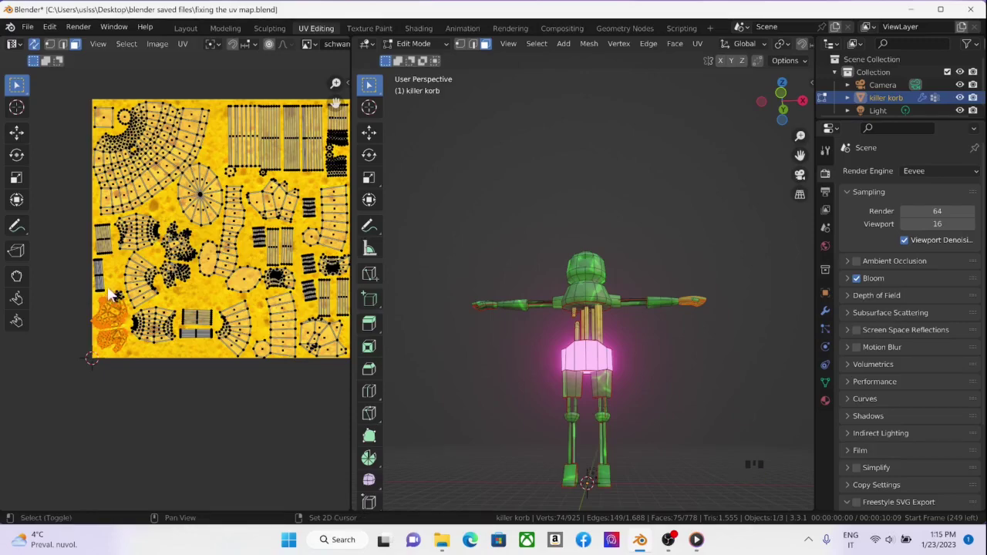
left_click(122, 304, "shift")
left_click(122, 305, "shift")
left_click(189, 284, "shift")
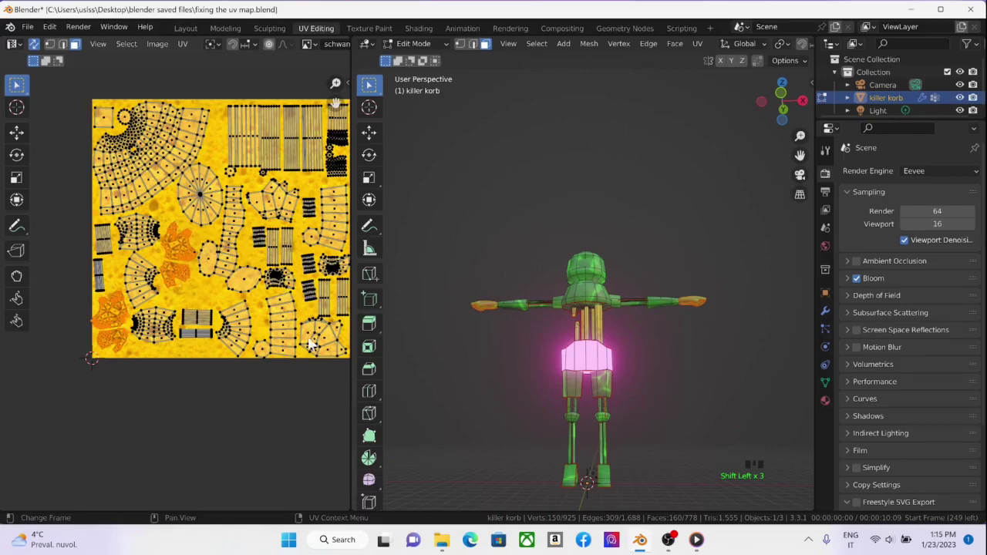
left_click(198, 262, "shift")
Add a fourth material slot to the robot and create a new material named green in it.
left_click(825, 400)
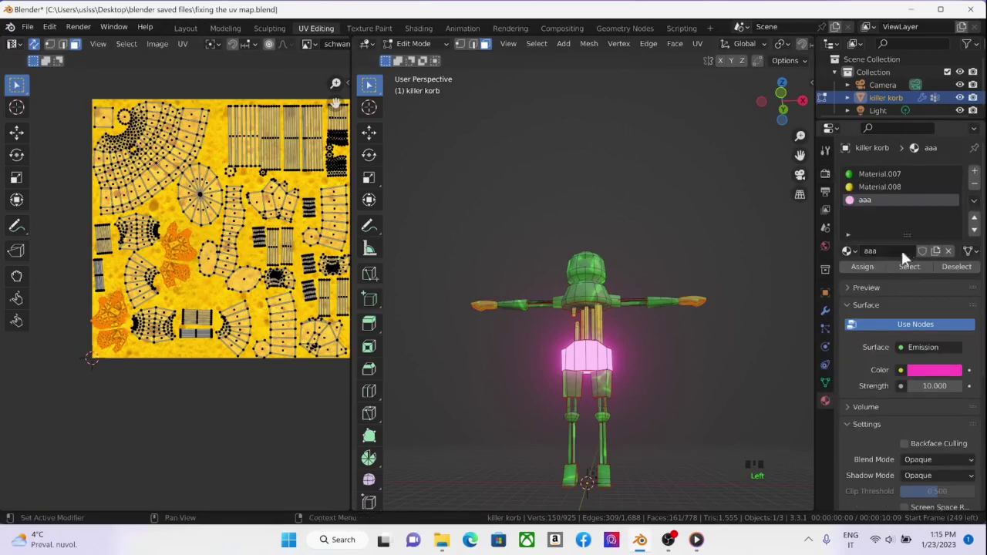
left_click(974, 172)
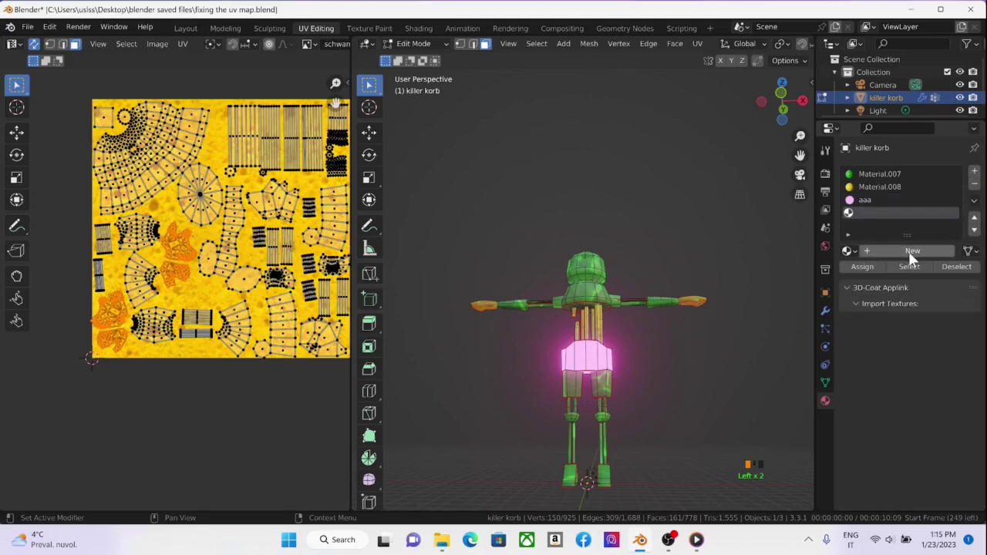
left_click(909, 251)
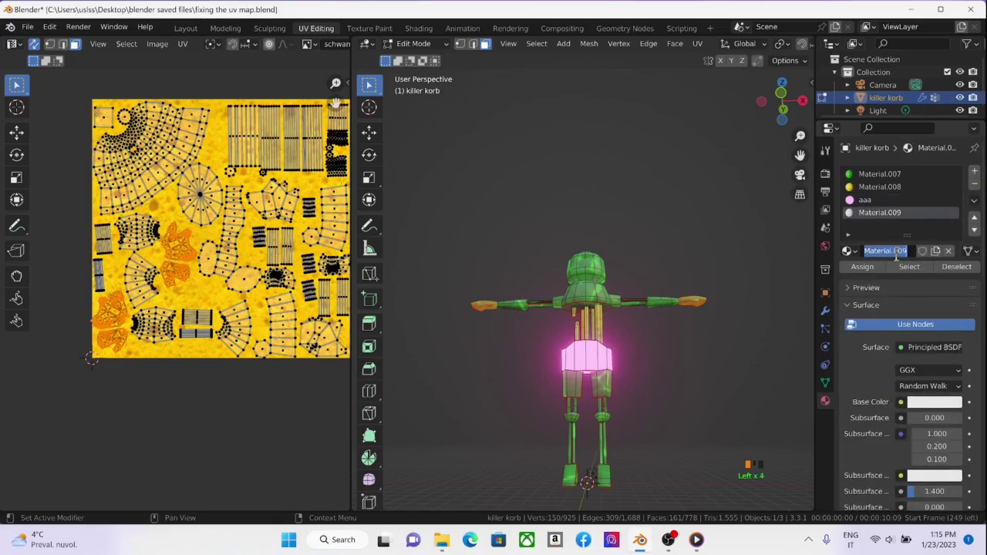
type("green")
key("Return")
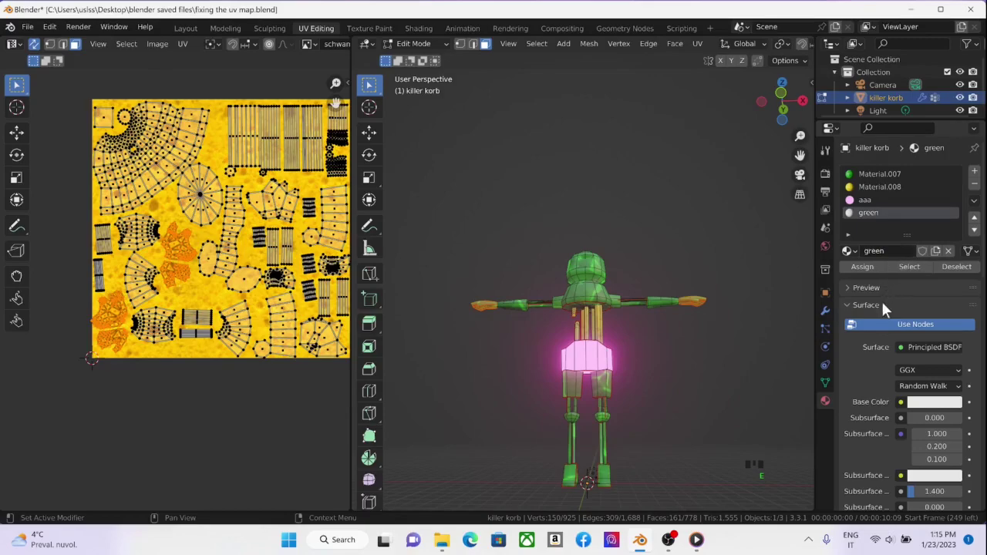
Change the green material's surface to Emission and set its color to bright green.
left_click(896, 347)
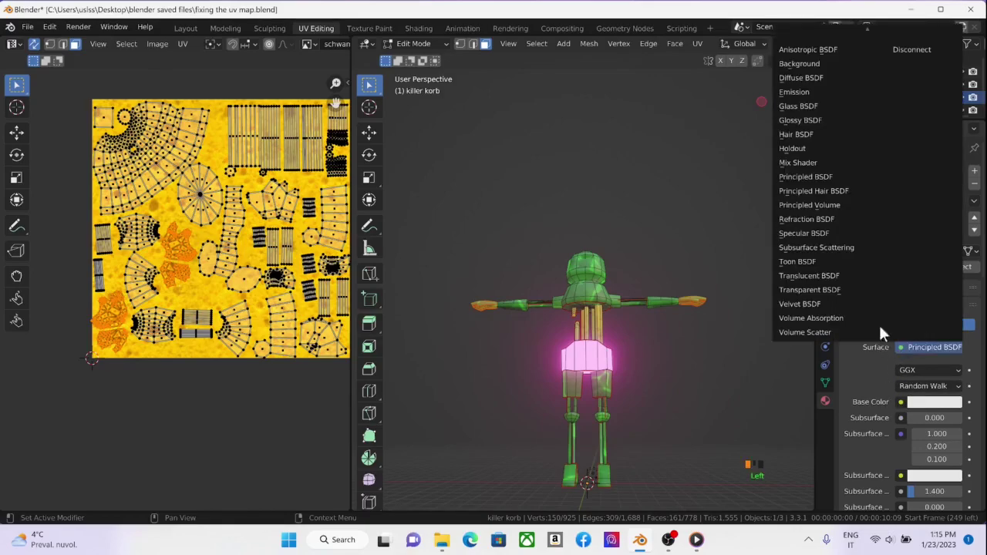
left_click(818, 92)
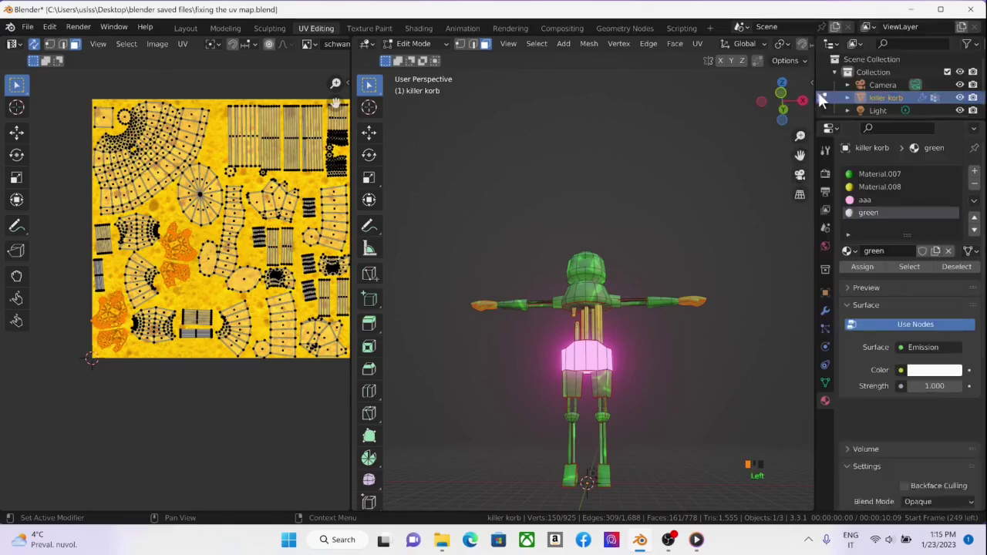
left_click(925, 372)
left_click(839, 207)
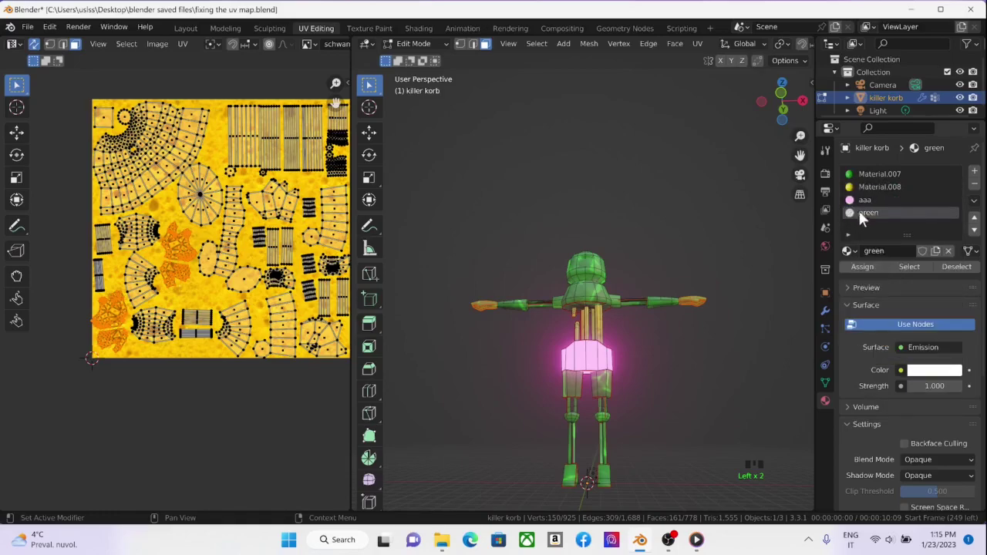
left_click(929, 372)
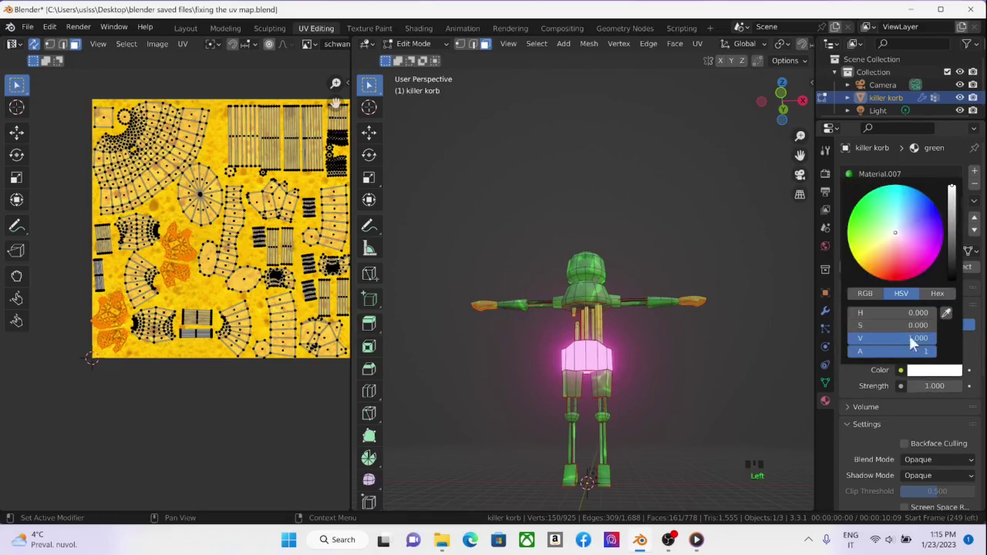
left_click(858, 206)
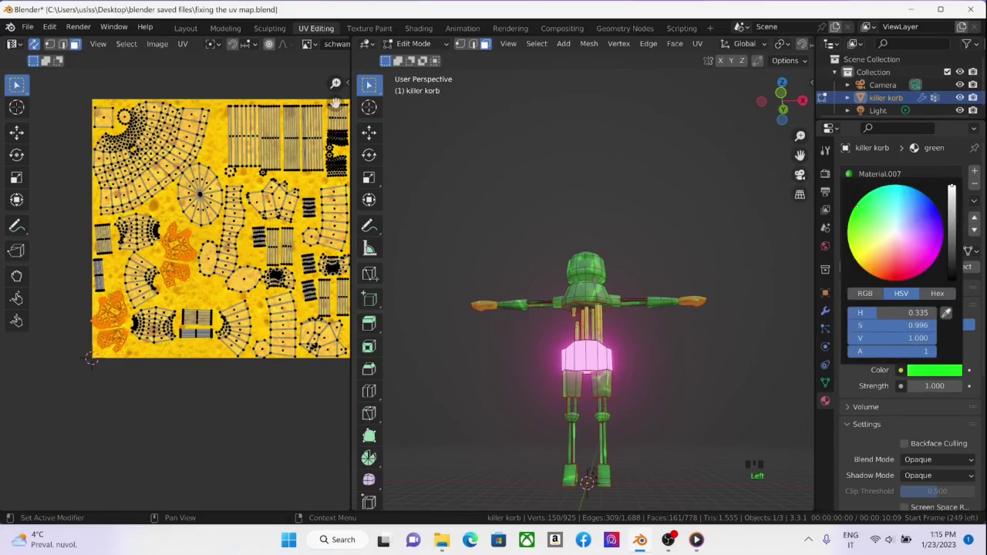
Set the green material's emission strength to 10 and assign it to the selected hands.
left_click(937, 386)
type("10")
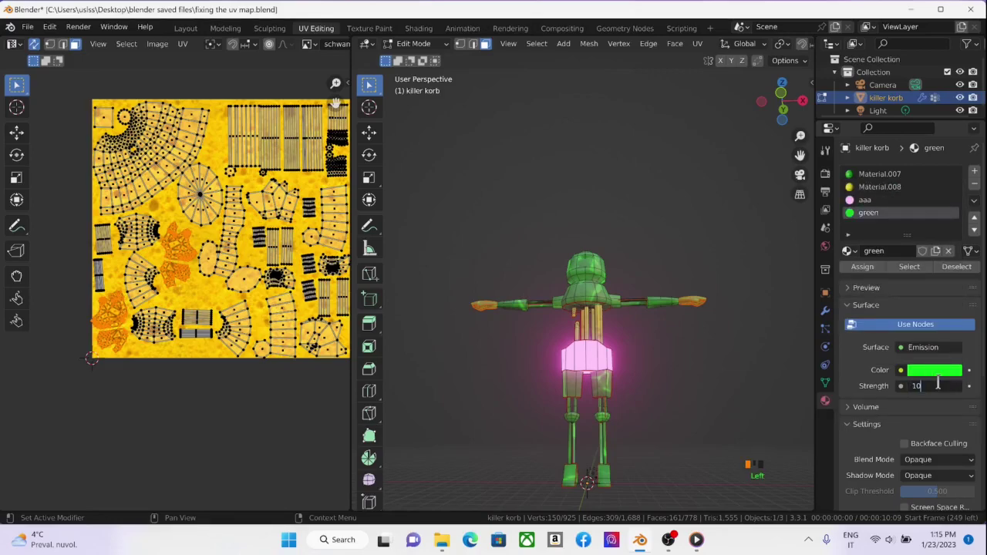
key("Return")
left_click(856, 266)
middle_click_drag(694, 331, 782, 289)
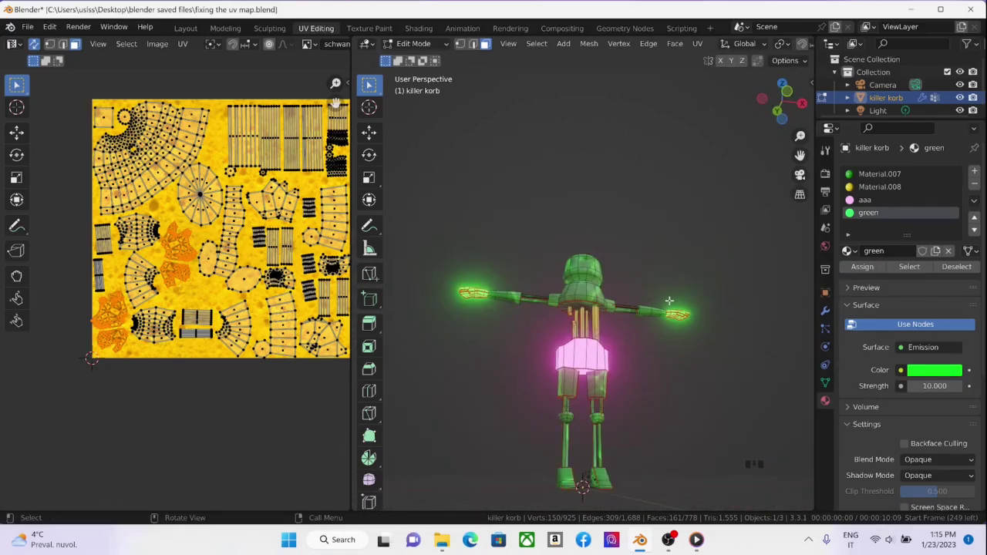
middle_click_drag(589, 283, 594, 327)
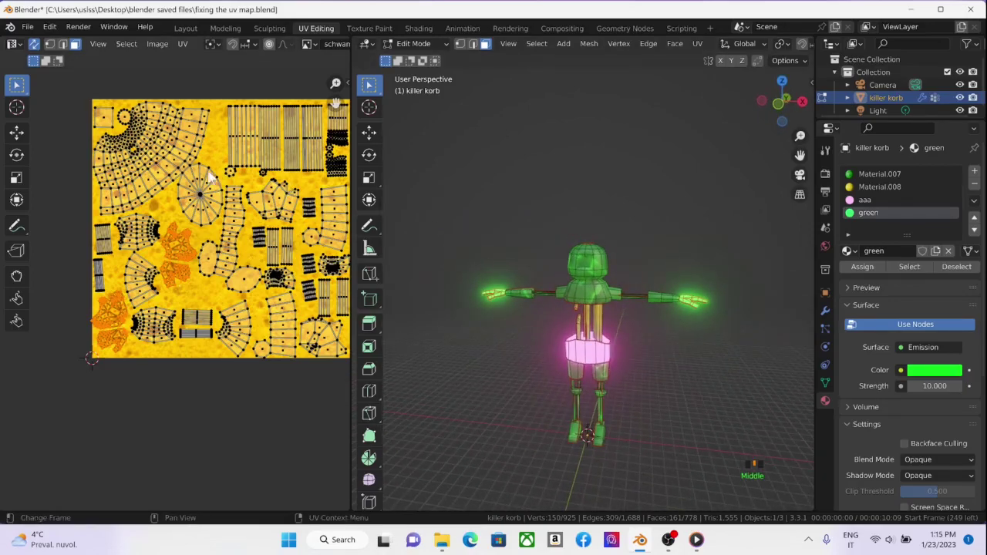
Select the square face panel's UV island and assign it the pink aaa material.
left_click(102, 117)
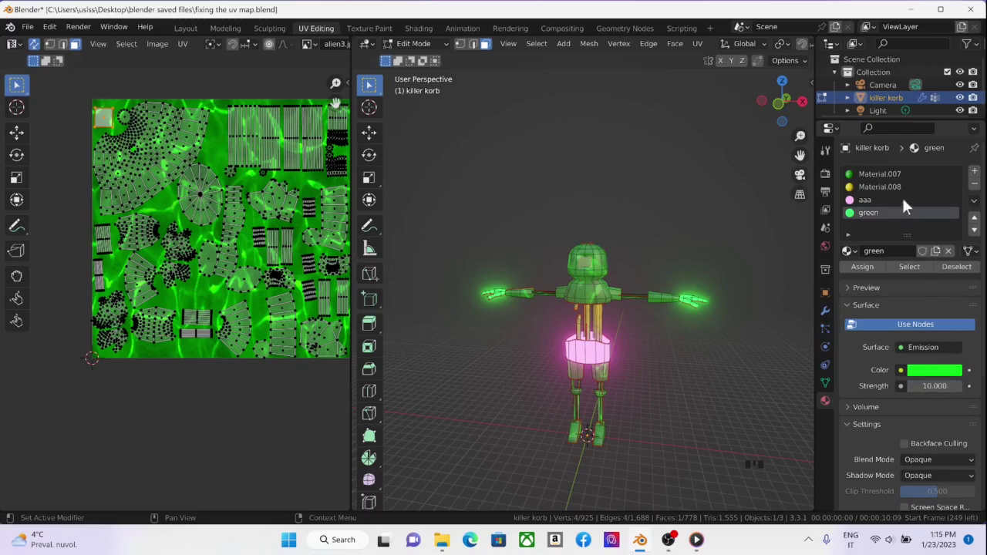
left_click(865, 200)
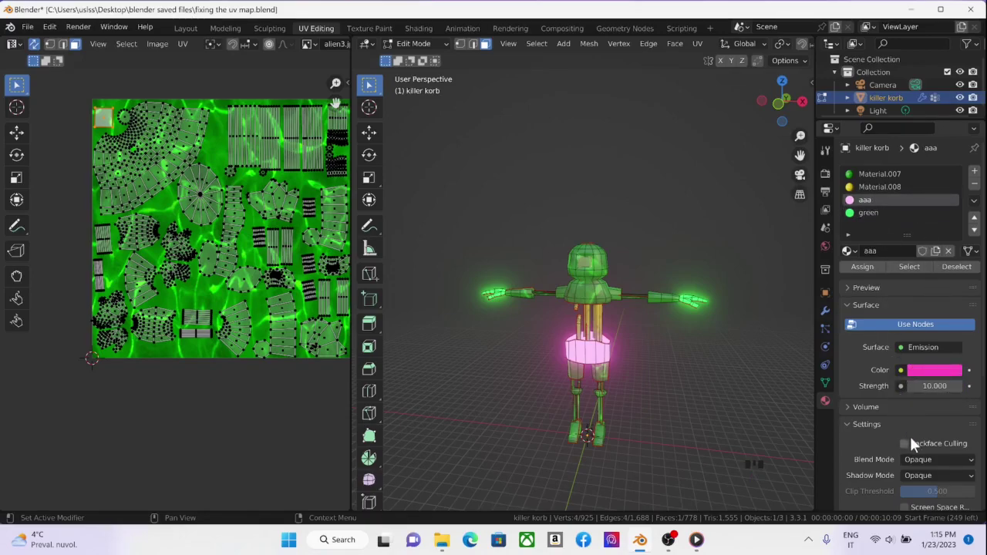
middle_click_drag(641, 297, 759, 309)
left_click(875, 266)
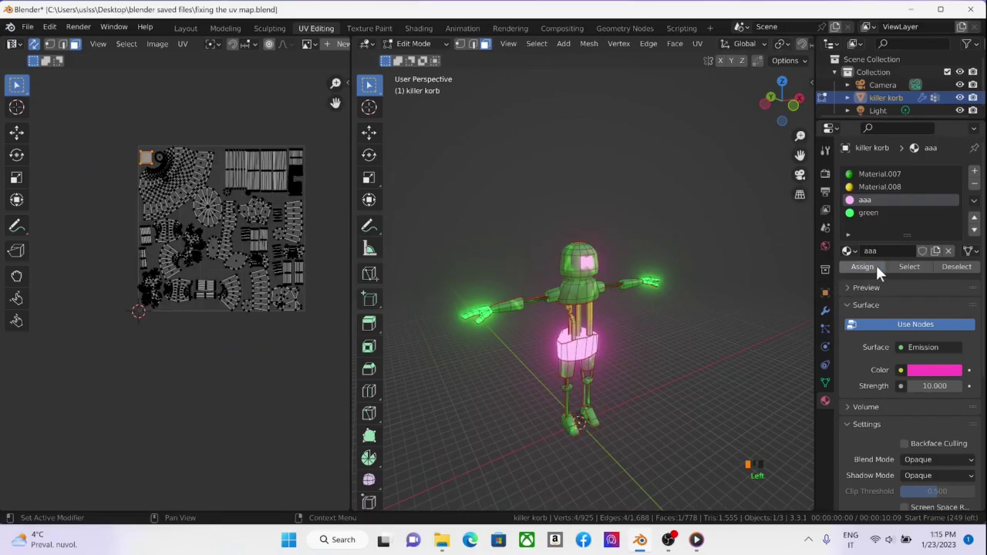
scroll(544, 266, "up", 4)
middle_click_drag(543, 266, 633, 293)
scroll(435, 216, "down", 3)
scroll(662, 353, "down", 2)
middle_click_drag(663, 353, 609, 286)
Select all faces of one foot's UV island and assign them the yellow Material.008.
scroll(154, 254, "up", 4)
scroll(123, 274, "up", 2)
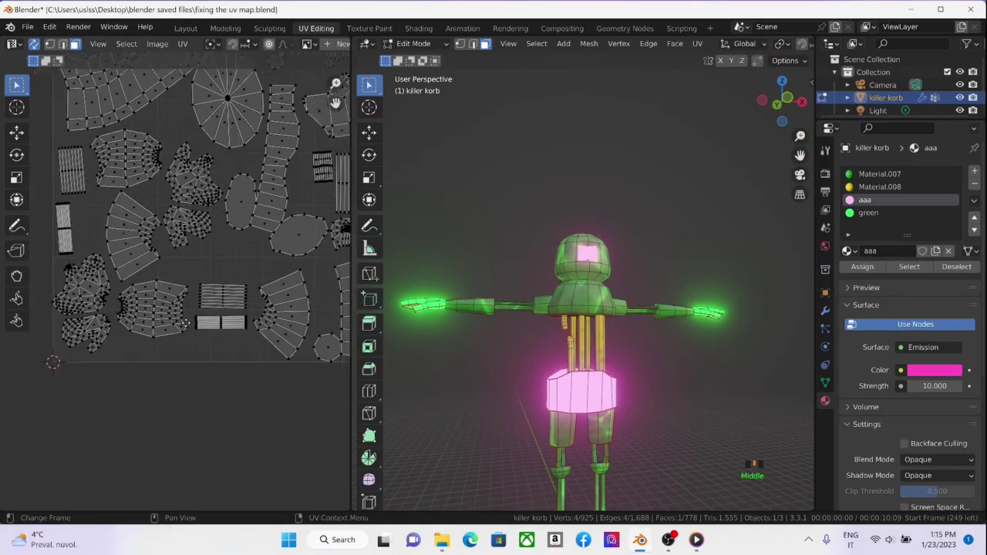
middle_click_drag(127, 309, 143, 399)
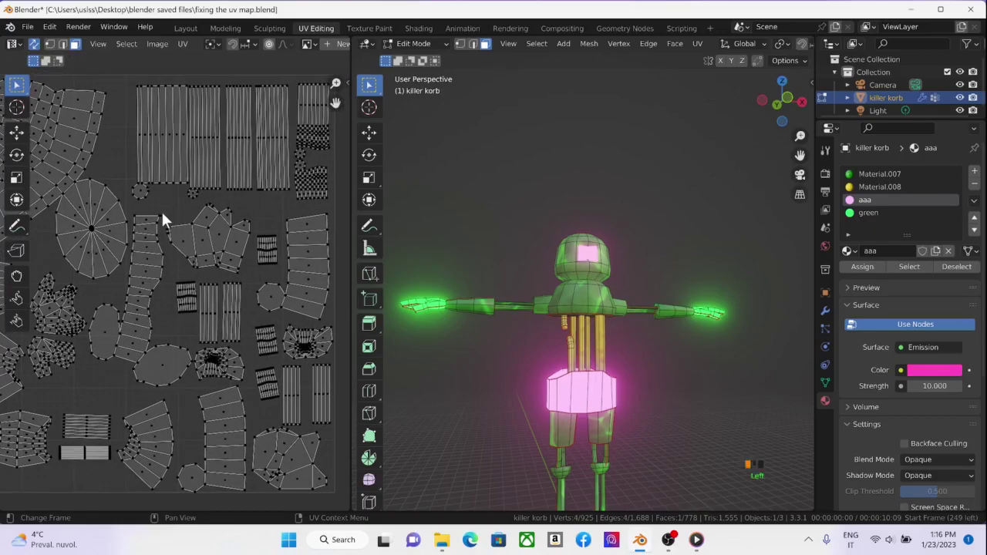
left_click_drag(161, 210, 250, 260)
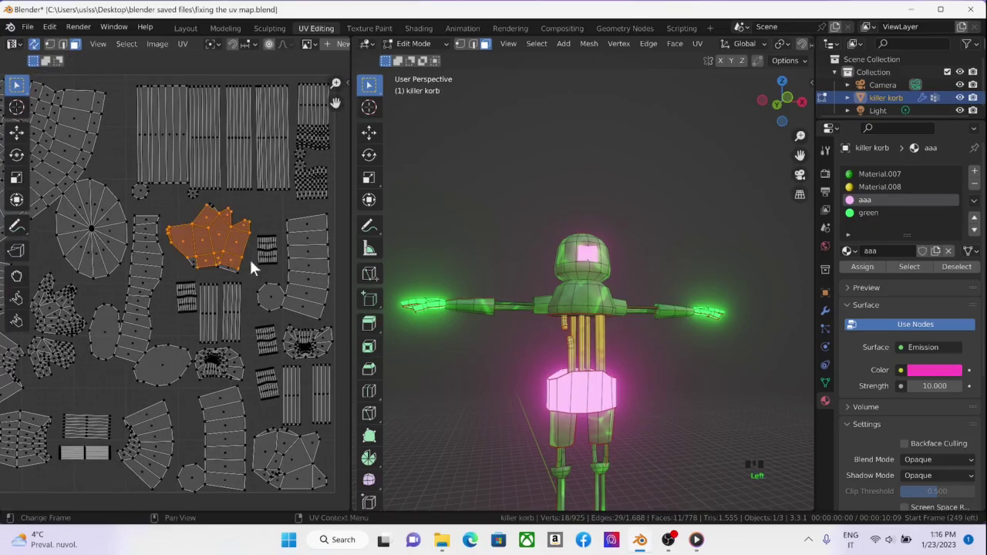
left_click(199, 215, "shift")
left_click(206, 212, "shift")
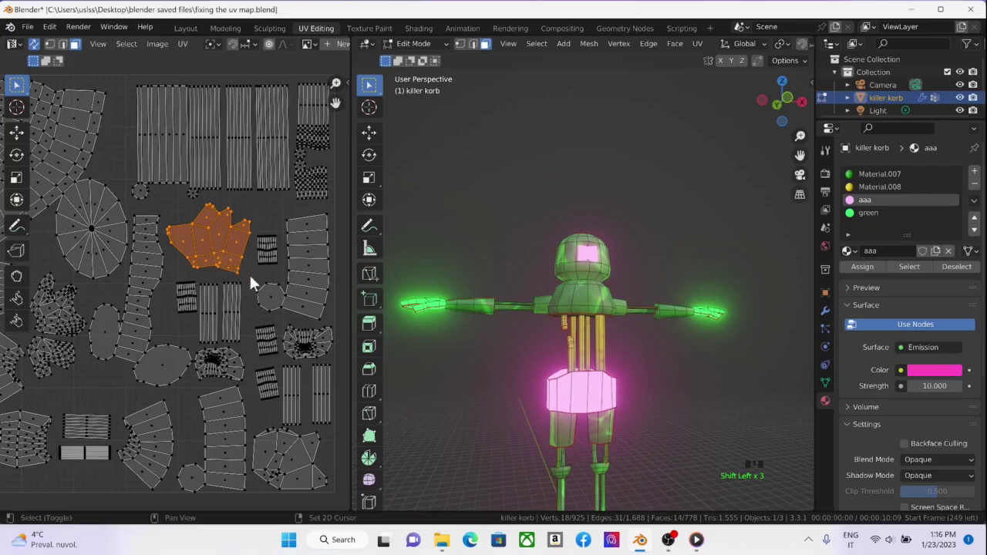
scroll(588, 382, "down", 2)
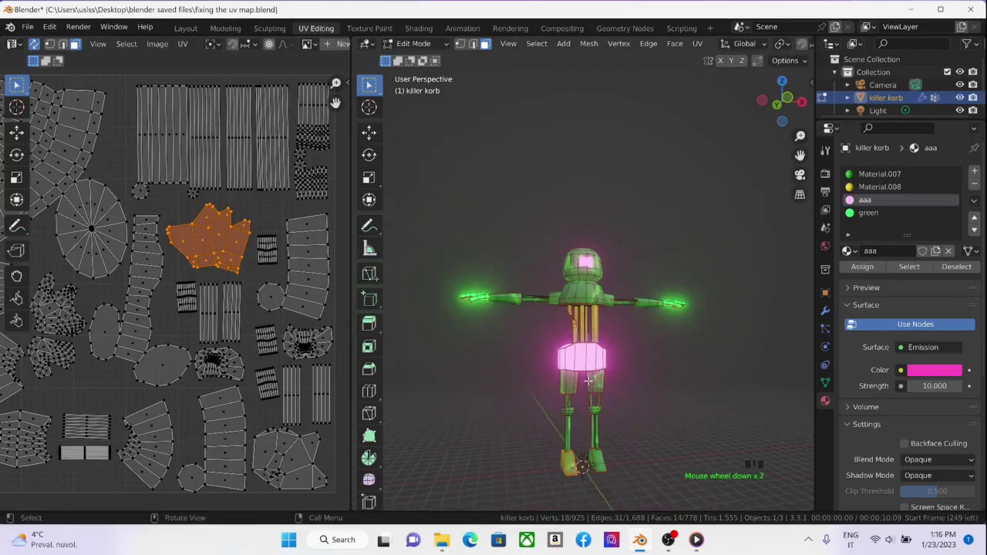
left_click(861, 191)
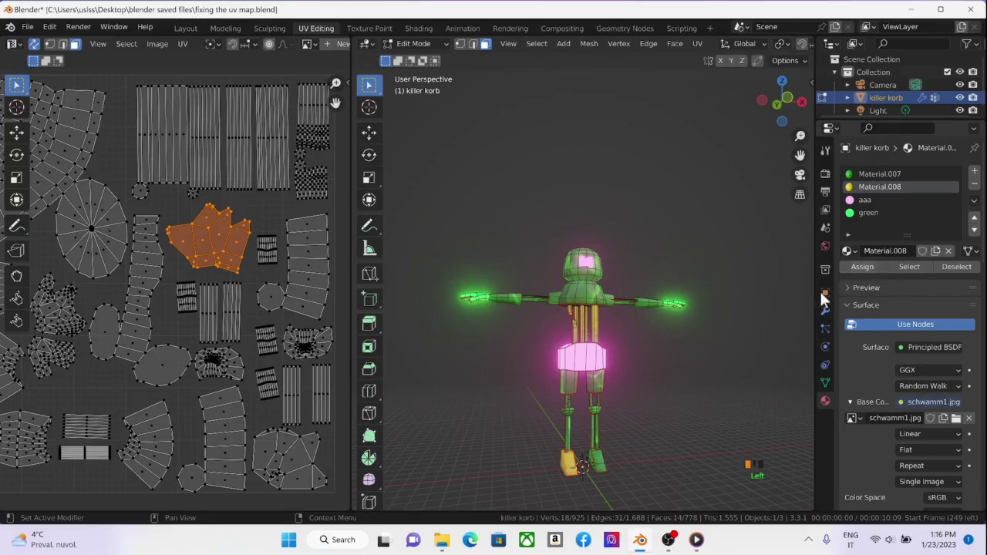
Select the other foot's UV island and assign it Material.008 as well.
middle_click_drag(547, 416, 571, 412)
middle_click_drag(299, 337, 378, 303)
middle_click_drag(381, 397, 269, 366)
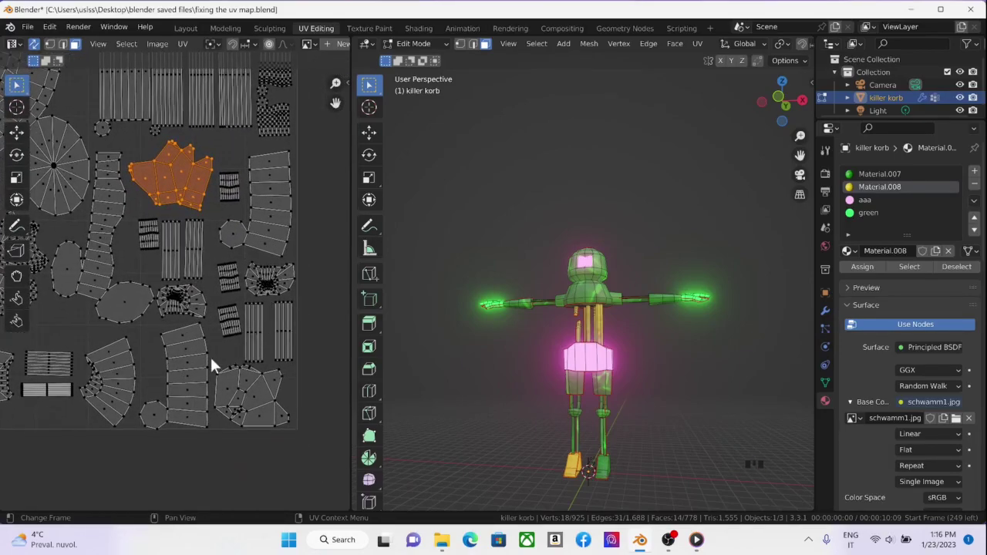
left_click_drag(212, 358, 286, 432)
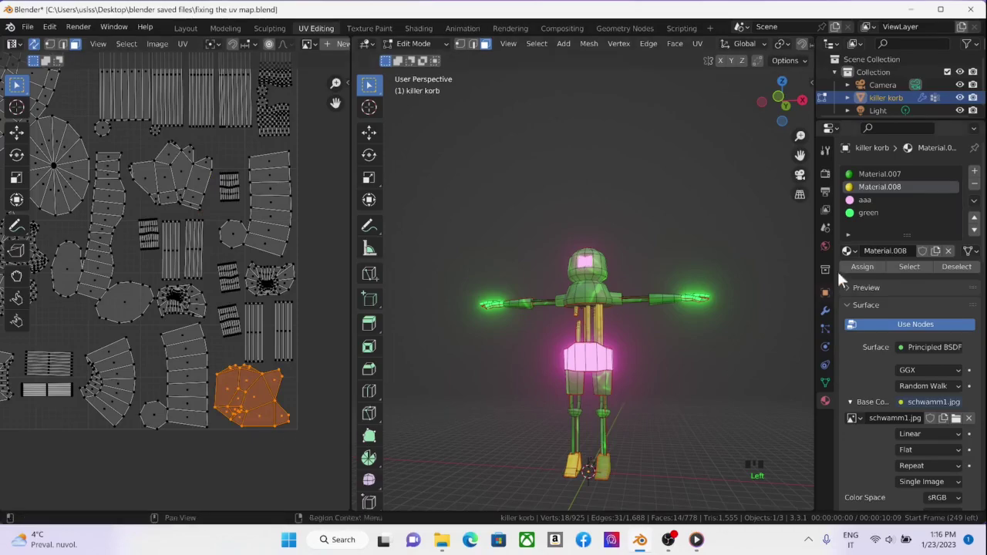
middle_click_drag(672, 363, 674, 234)
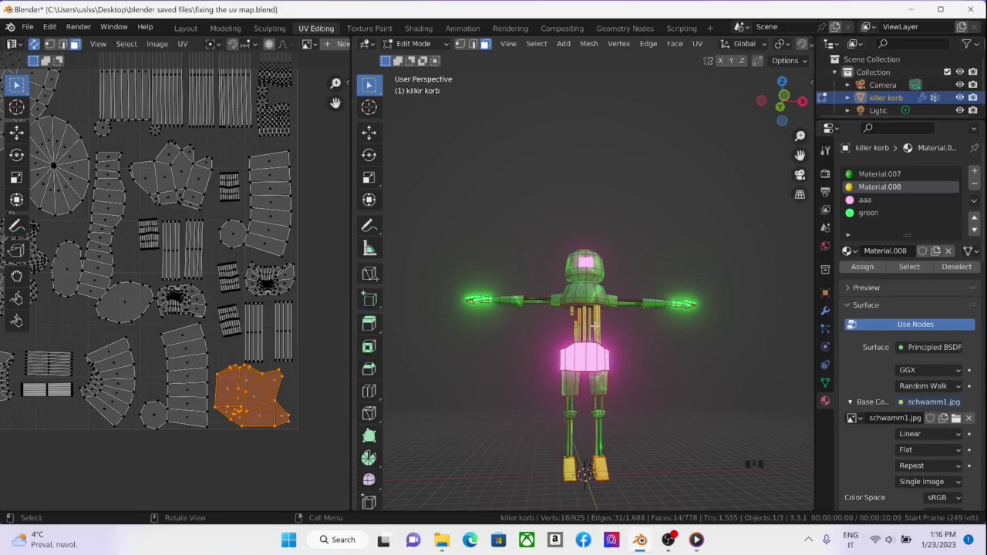
middle_click_drag(594, 326, 595, 386)
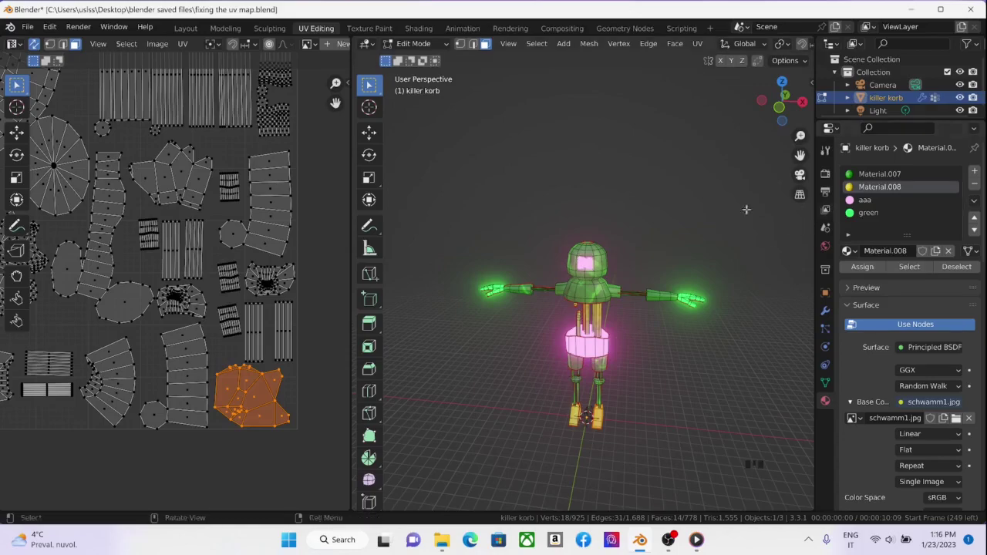
middle_click_drag(565, 276, 608, 379)
scroll(607, 379, "up", 3)
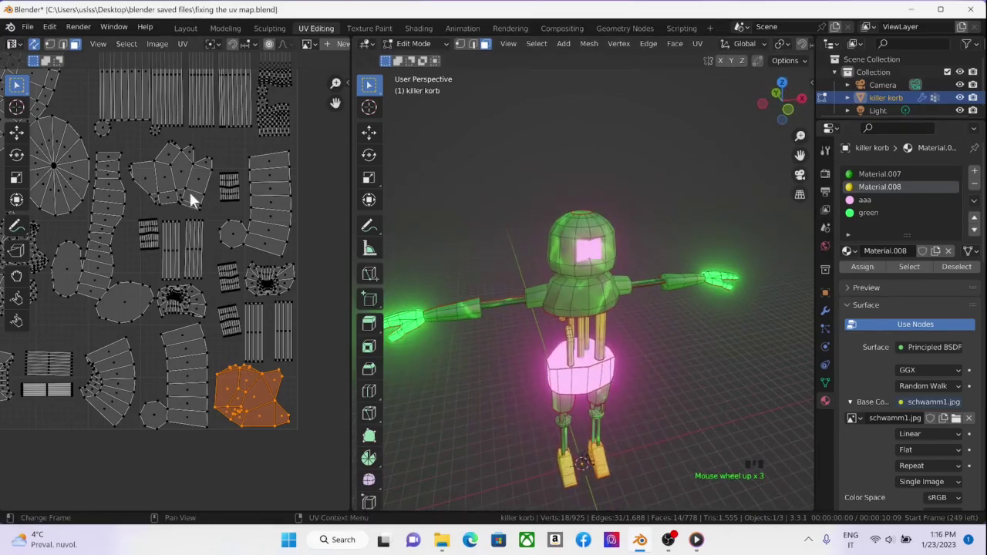
scroll(230, 285, "down", 2)
middle_click_drag(209, 273, 227, 254)
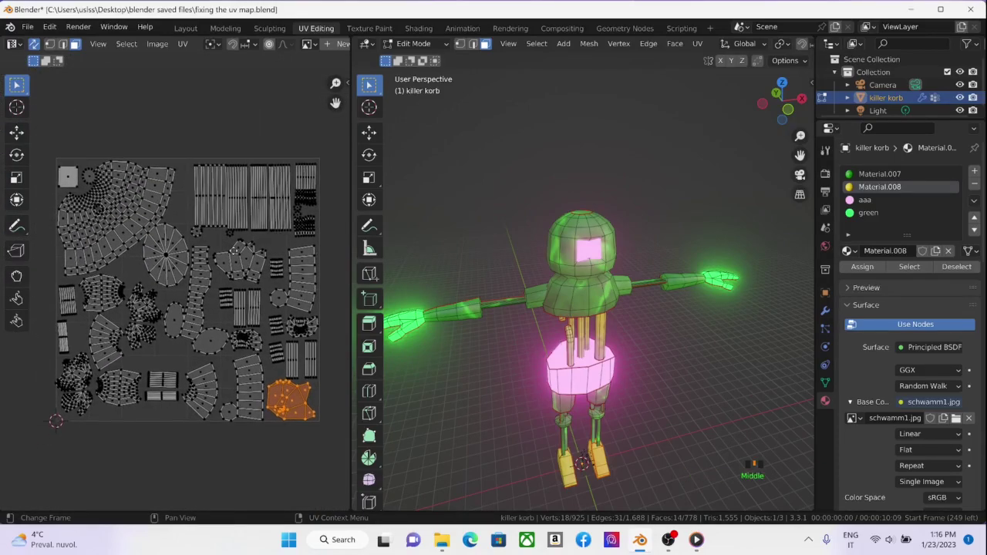
Switch to the Layout workspace to show the robot in Object Mode.
left_click(27, 29)
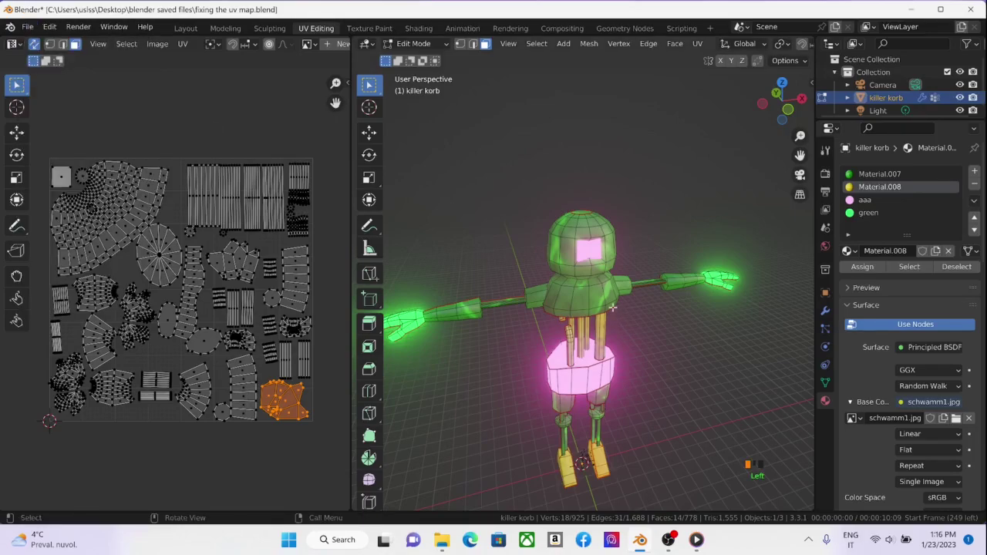
left_click(185, 27)
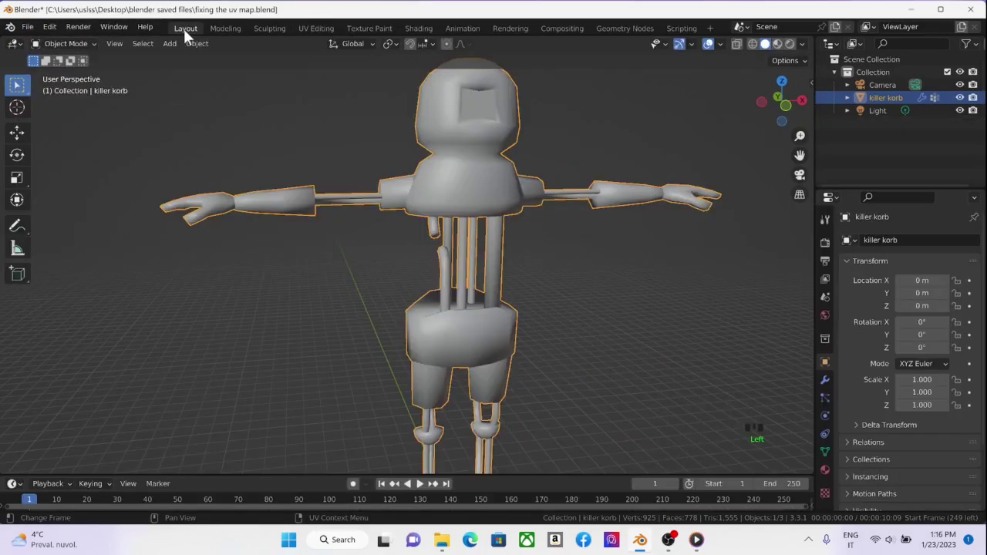
scroll(467, 239, "down", 2)
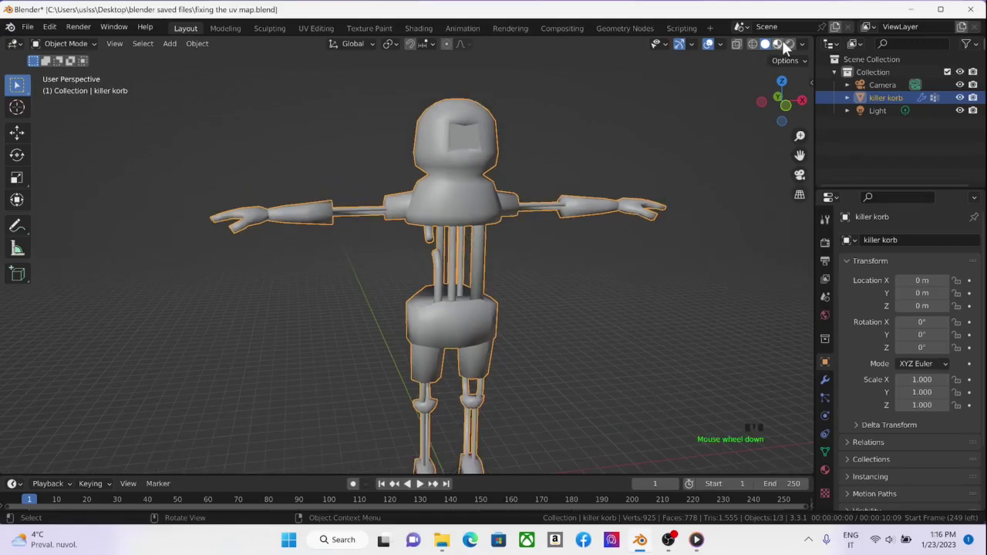
Show the robot in Material Preview shading and start an FBX export into the Desktop folder.
left_click(777, 43)
scroll(394, 189, "down", 2)
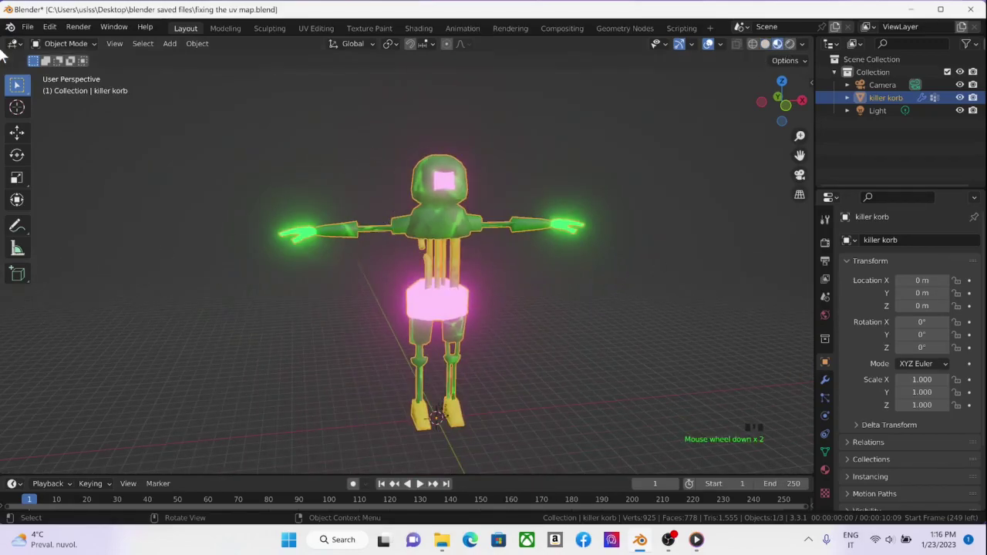
left_click(27, 28)
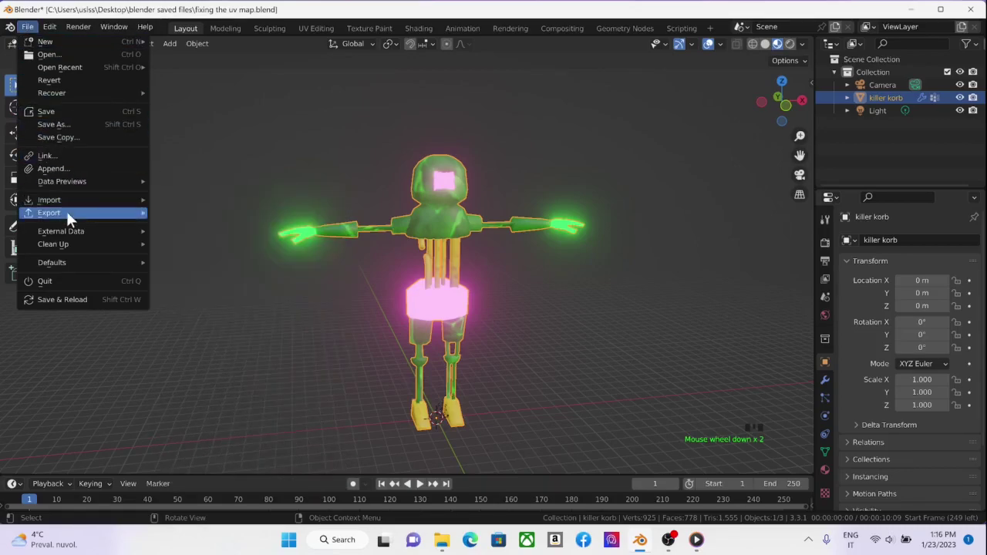
mouse_move(66, 209)
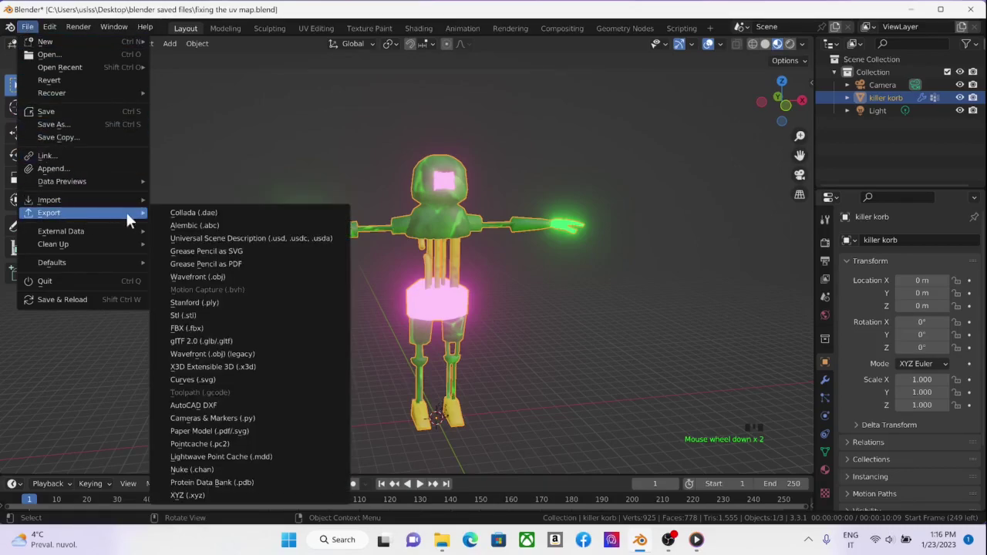
left_click(236, 328)
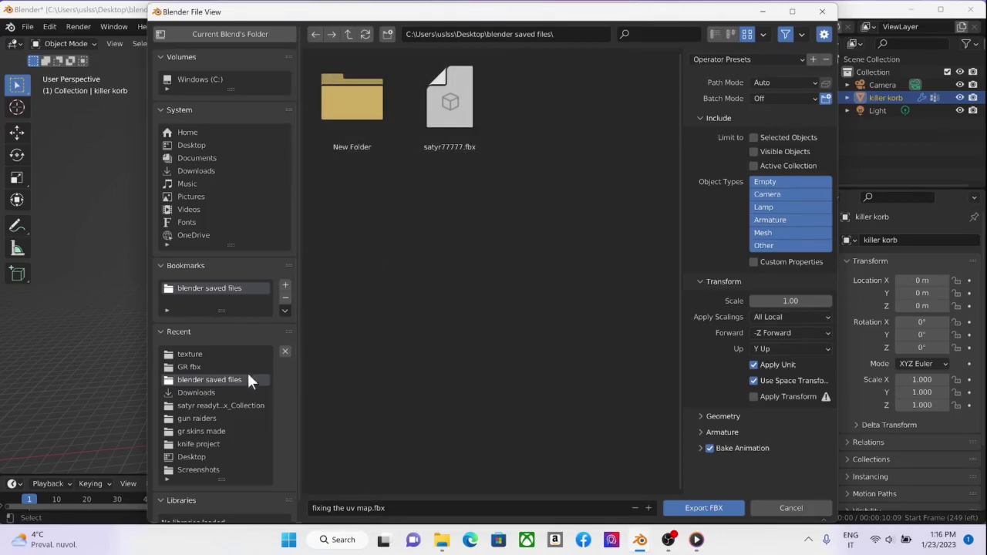
left_click(201, 144)
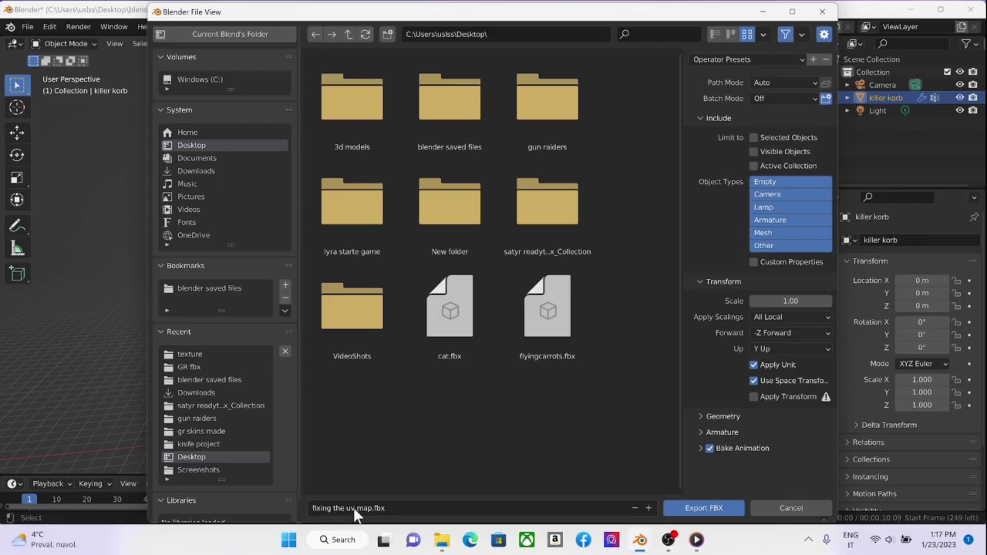
Set the export to Copy path mode with embedded textures, Selected Objects only, Armature and Mesh types, and Custom Properties enabled.
left_click(795, 82)
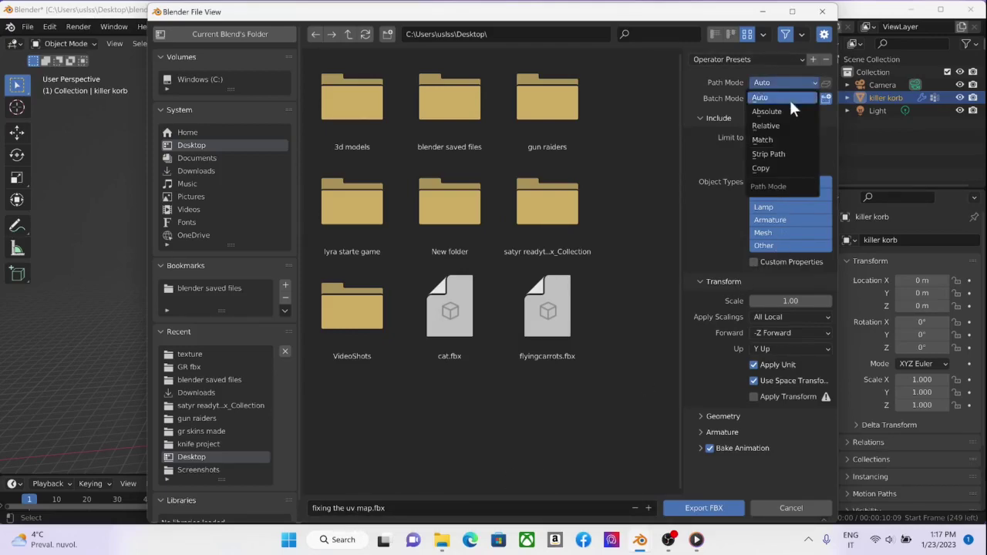
left_click(778, 167)
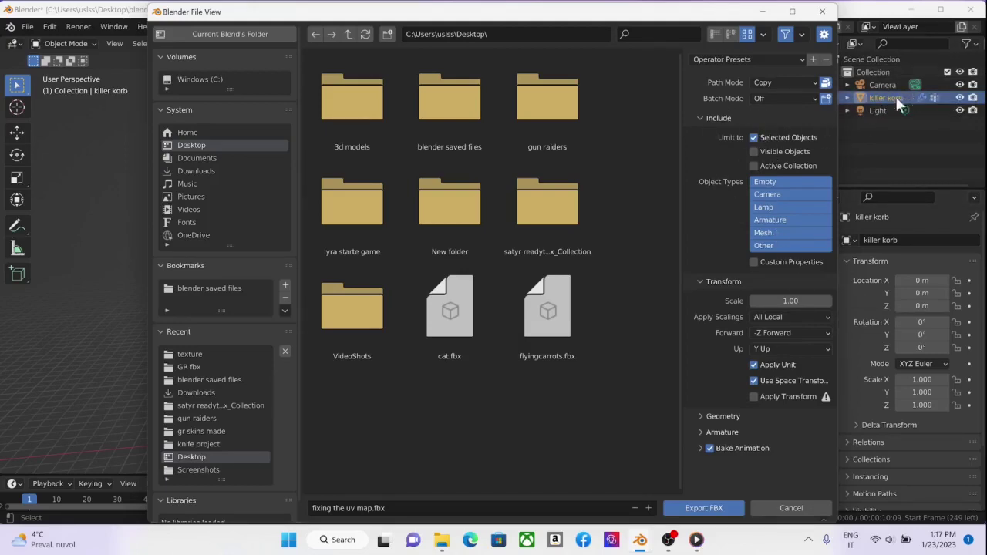
left_click(779, 222)
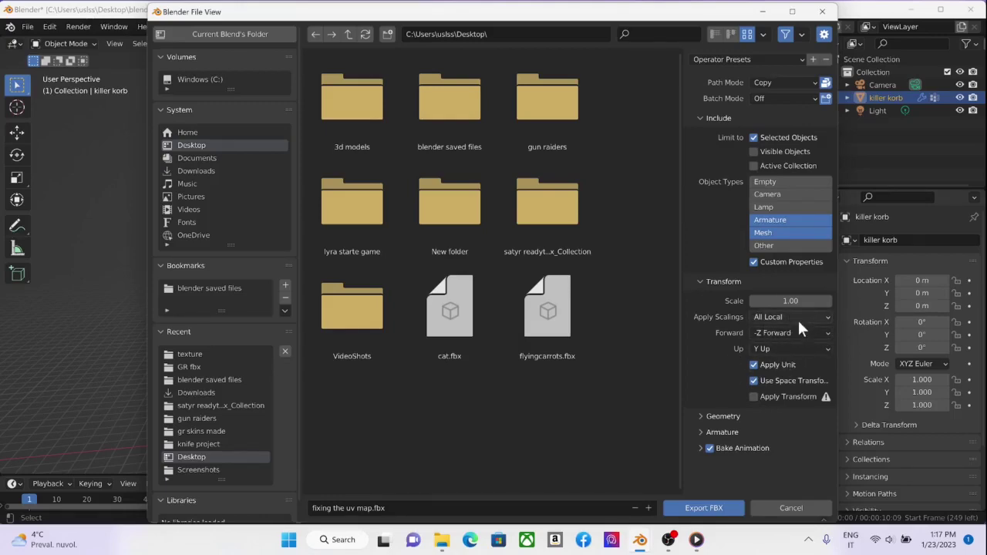
Turn off Add Leaf Bones and Bake Animation, and export the robot as fixing the uv map.fbx.
left_click(701, 432)
scroll(719, 435, "down", 2)
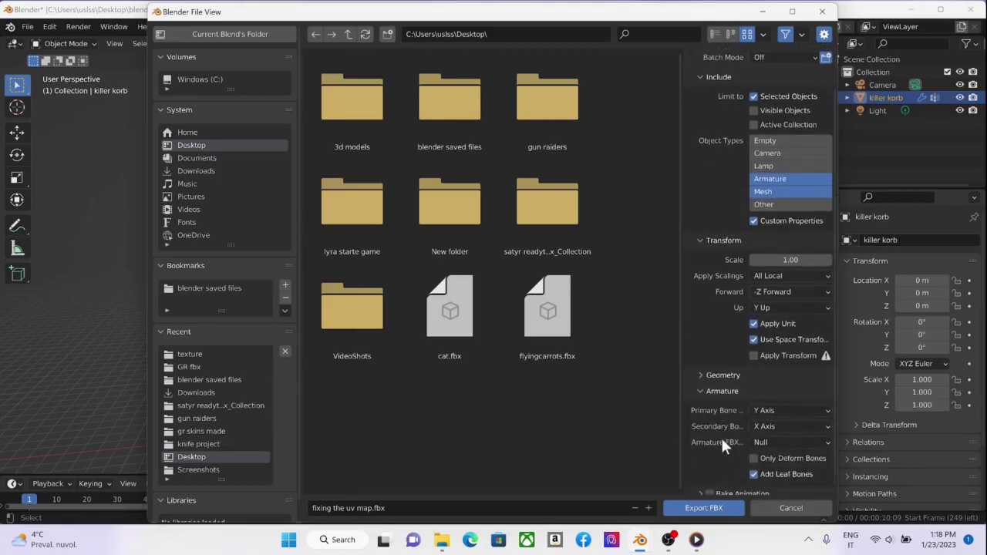
scroll(722, 439, "down", 1)
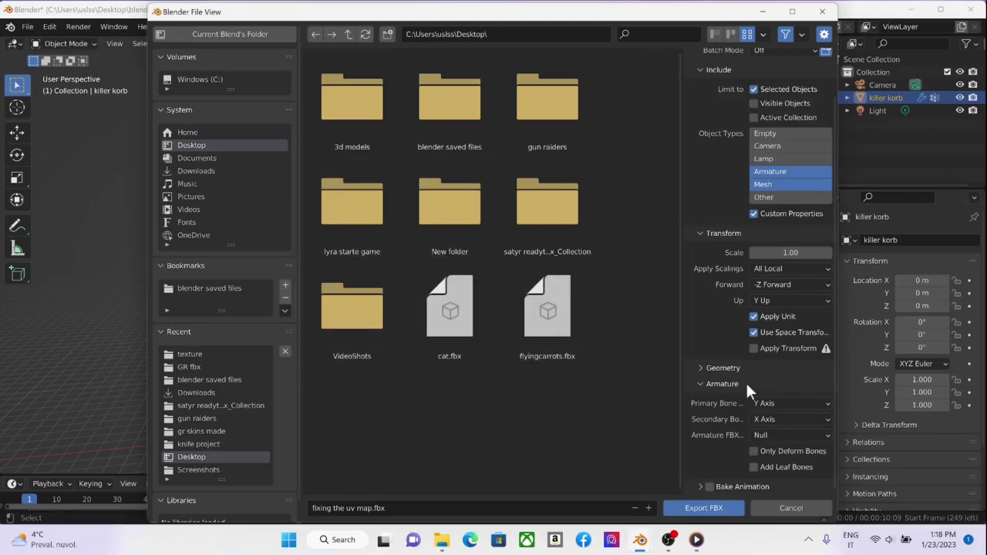
left_click(700, 384)
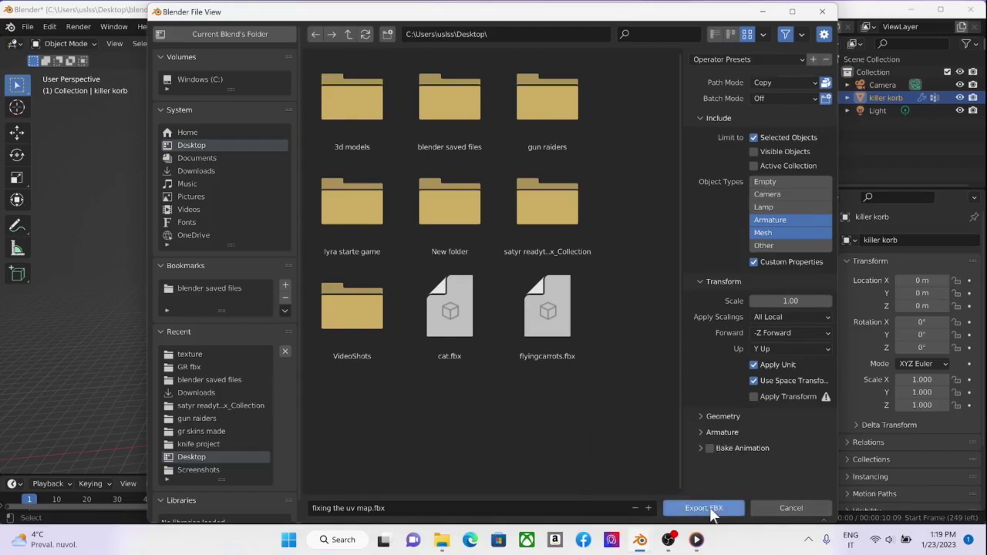
left_click(710, 507)
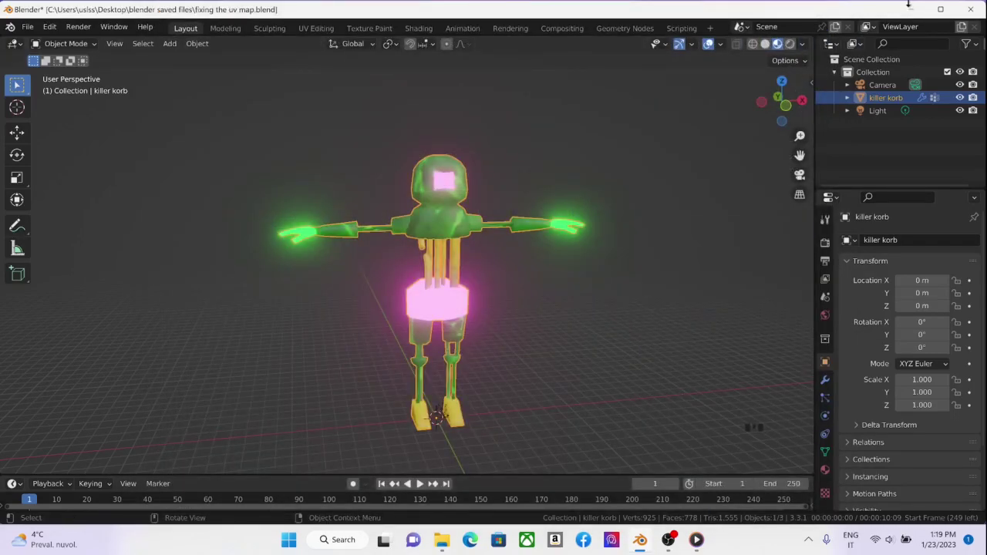
Start a new, empty scene.
left_click(28, 29)
mouse_move(47, 44)
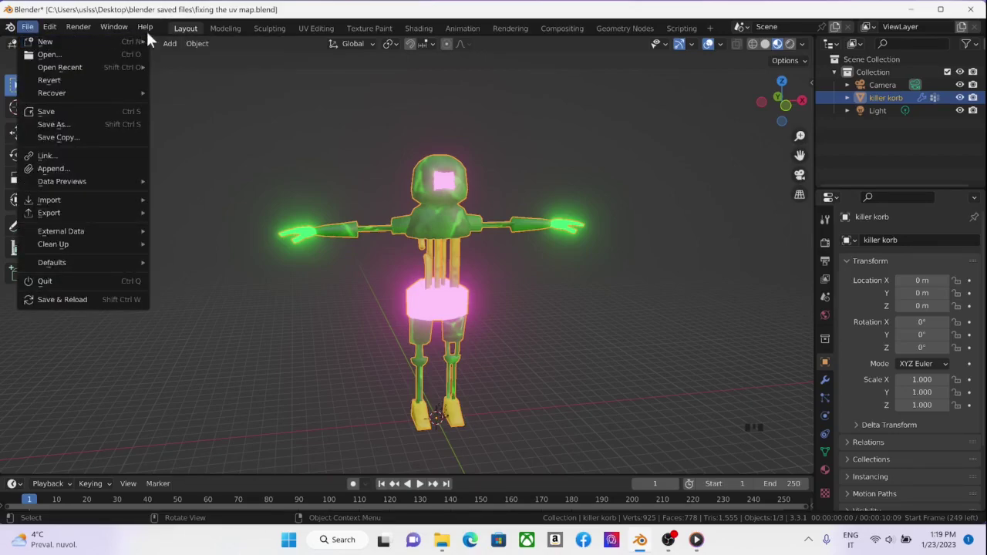
left_click(26, 29)
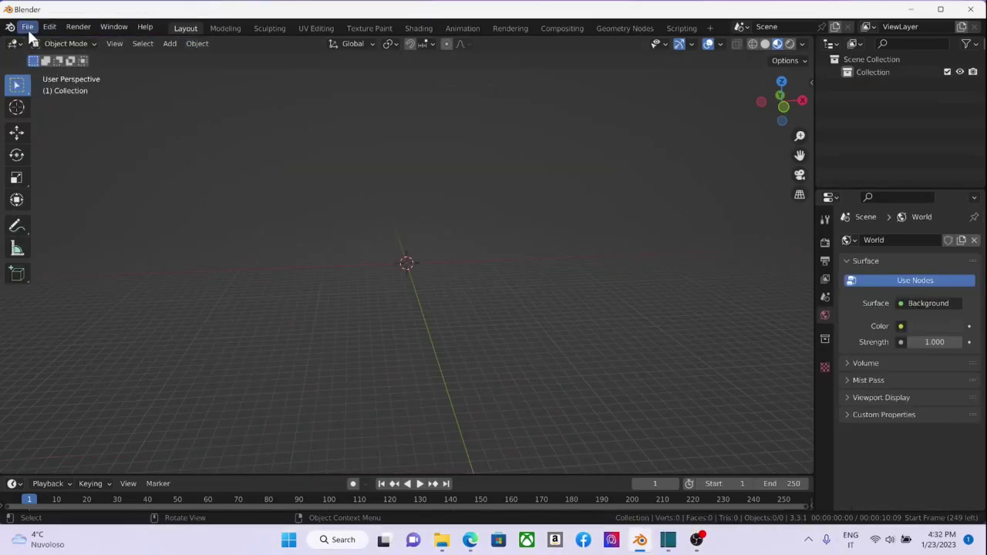
Import fixing the uv map.fbx from the Desktop with Custom Normals, Image Search and Animation turned off.
left_click(27, 28)
mouse_move(59, 197)
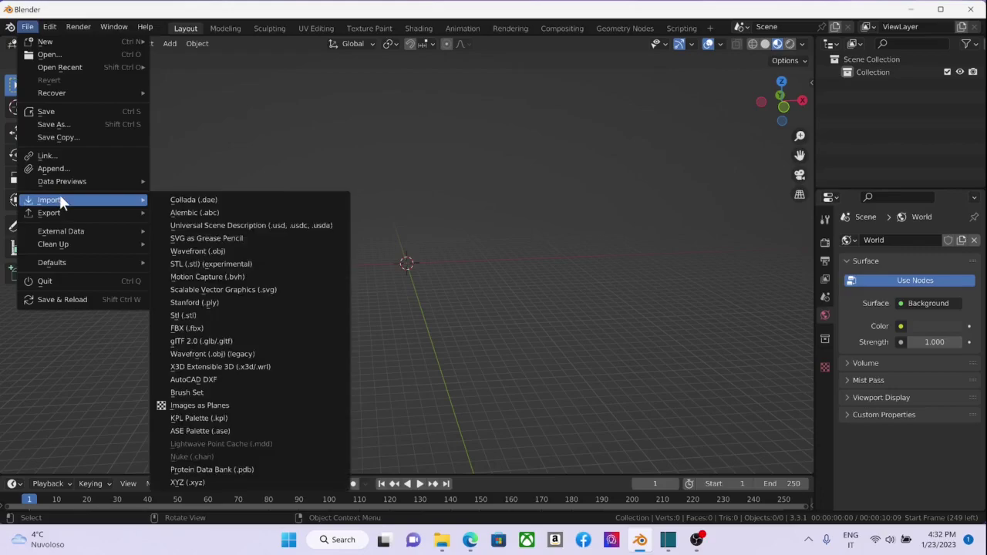
left_click(228, 324)
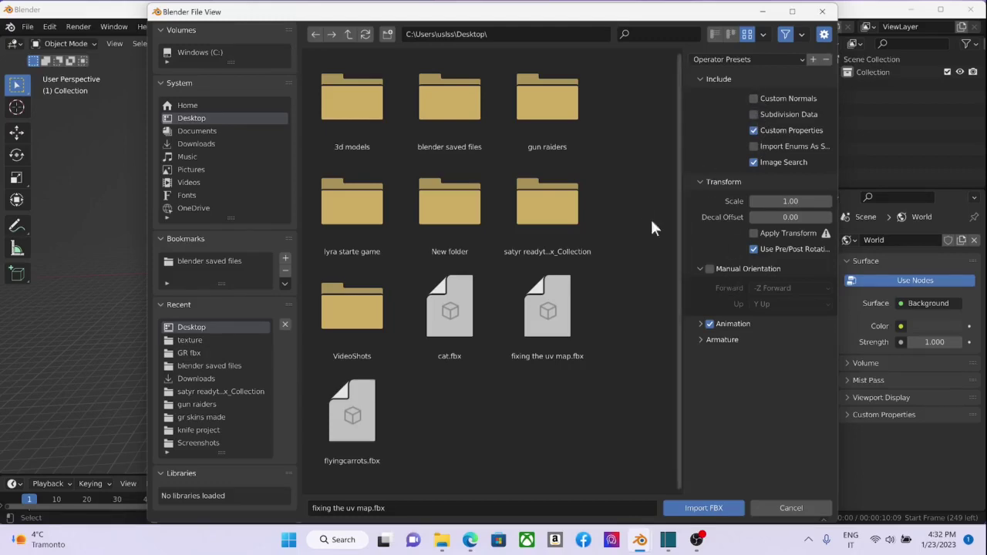
left_click(754, 162)
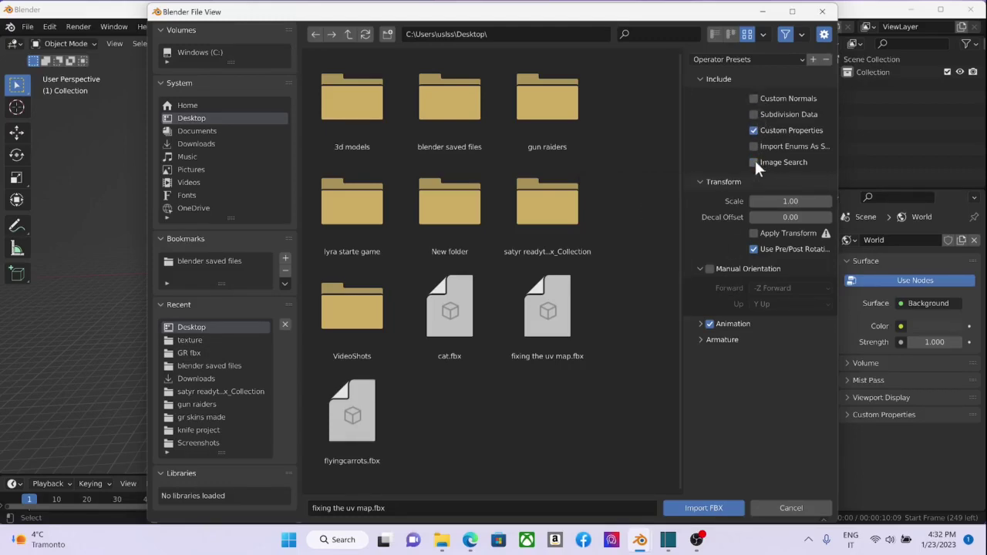
left_click(700, 339)
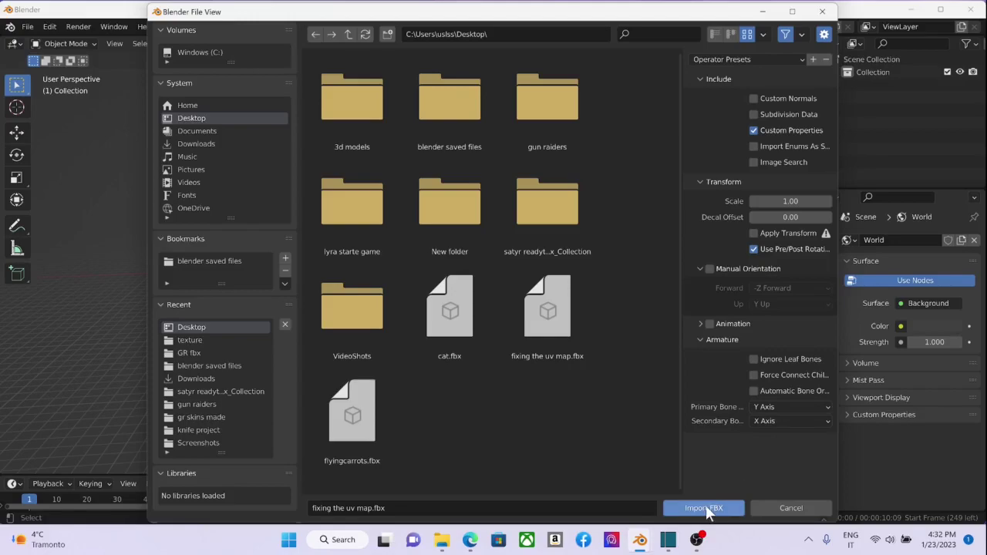
double_click(548, 322)
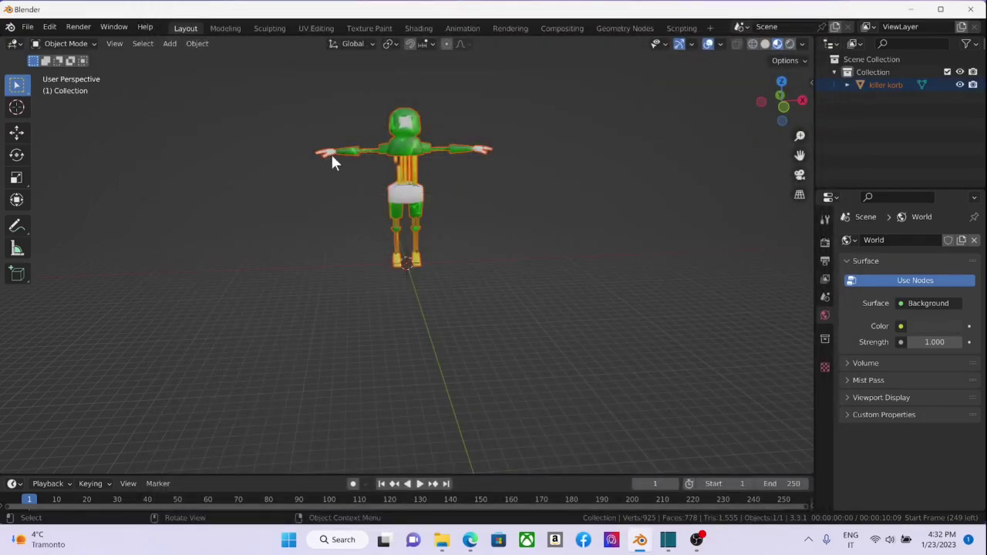
Deselect the imported robot and inspect its whole body and textures at an angle.
scroll(367, 143, "up", 5)
left_click(511, 148)
middle_click_drag(513, 150, 646, 169)
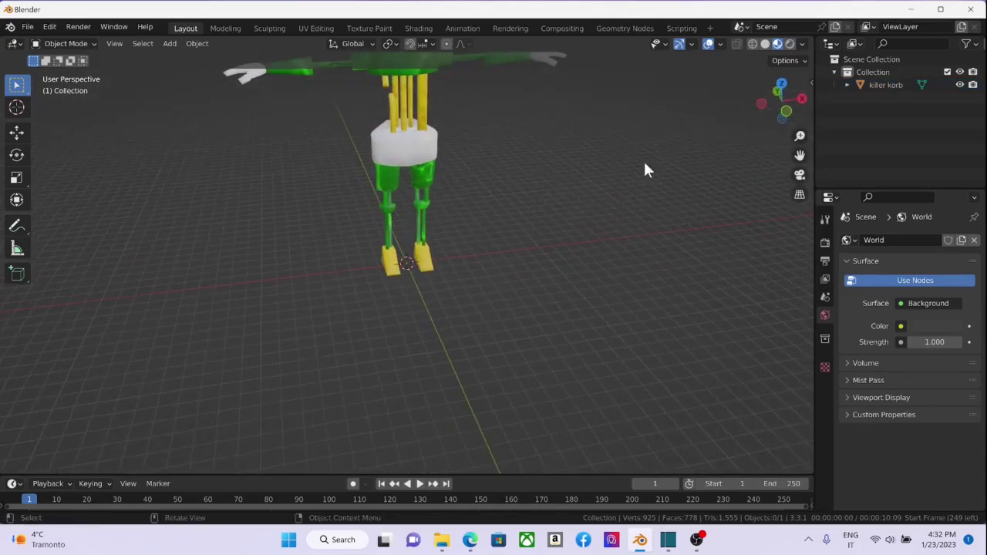
left_click_drag(799, 155, 784, 271)
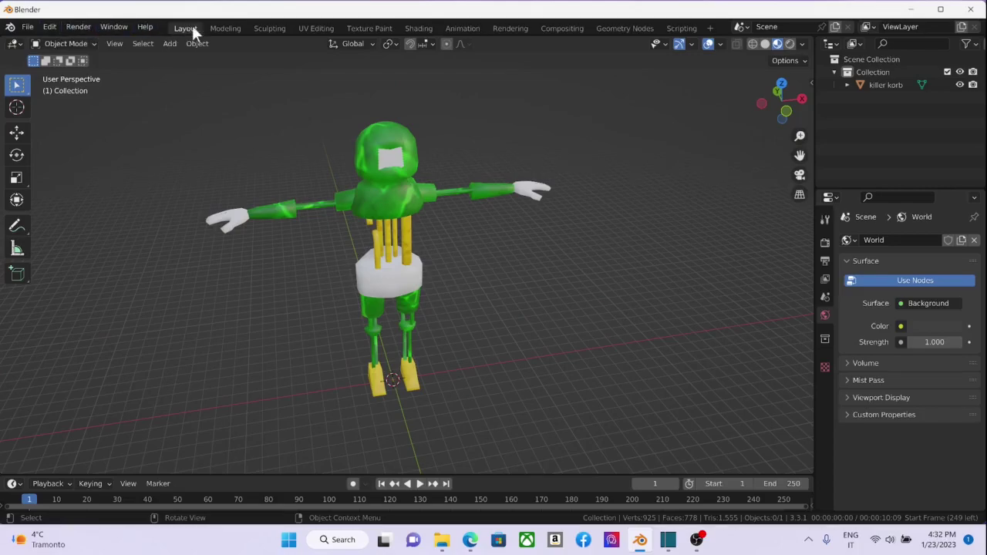
Switch to the UV Editing workspace and put the imported robot in Edit Mode to show its UV layout.
left_click(310, 29)
scroll(253, 168, "down", 1)
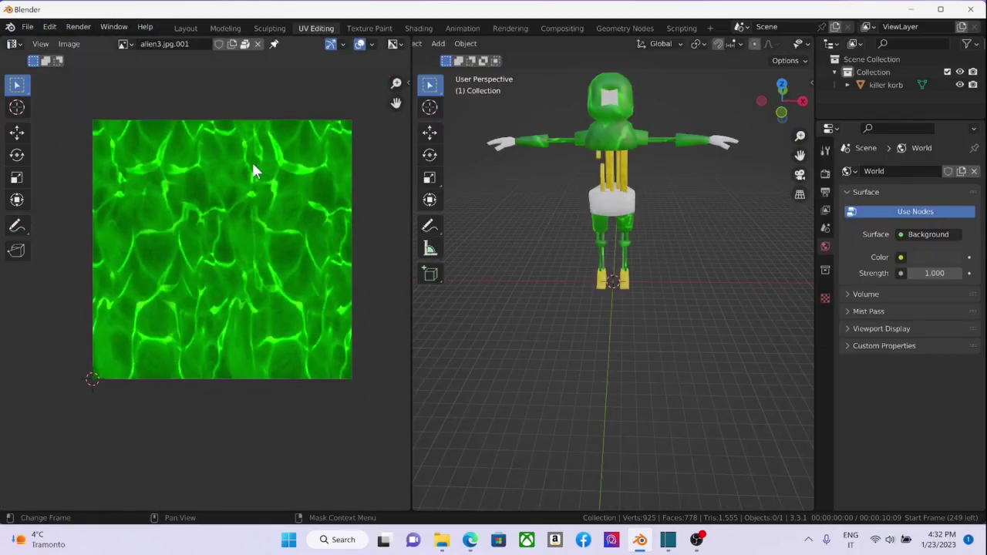
scroll(532, 44, "up", 3)
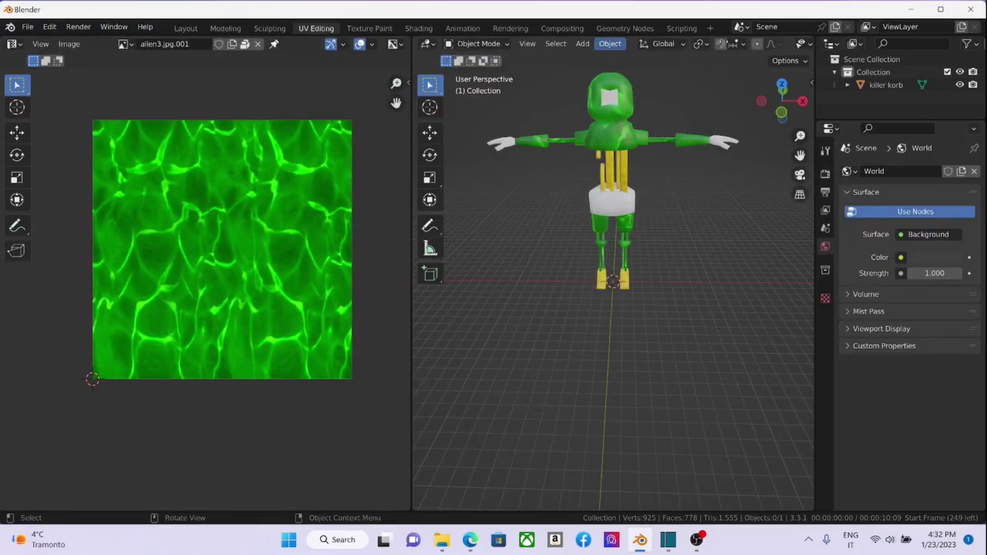
left_click(506, 43)
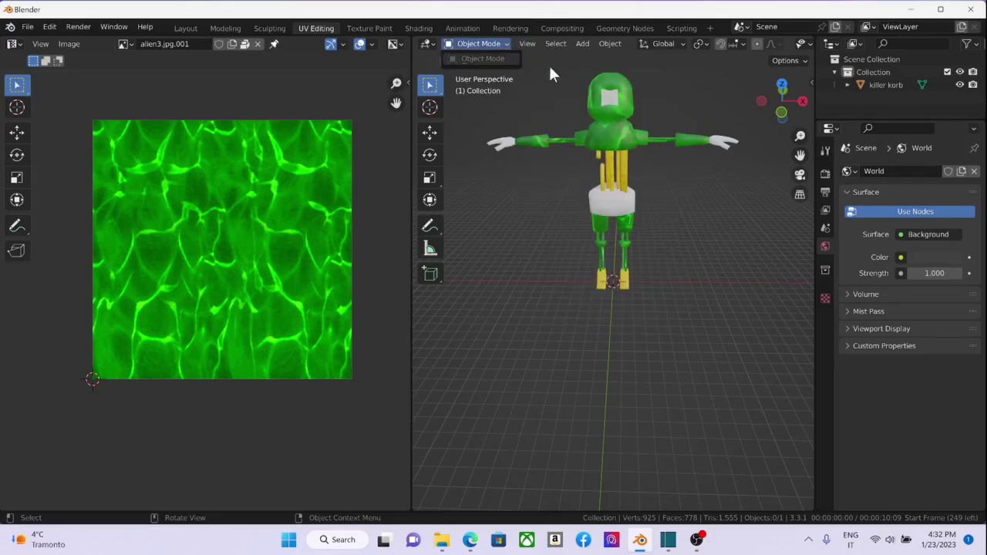
left_click(606, 127)
left_click(476, 43)
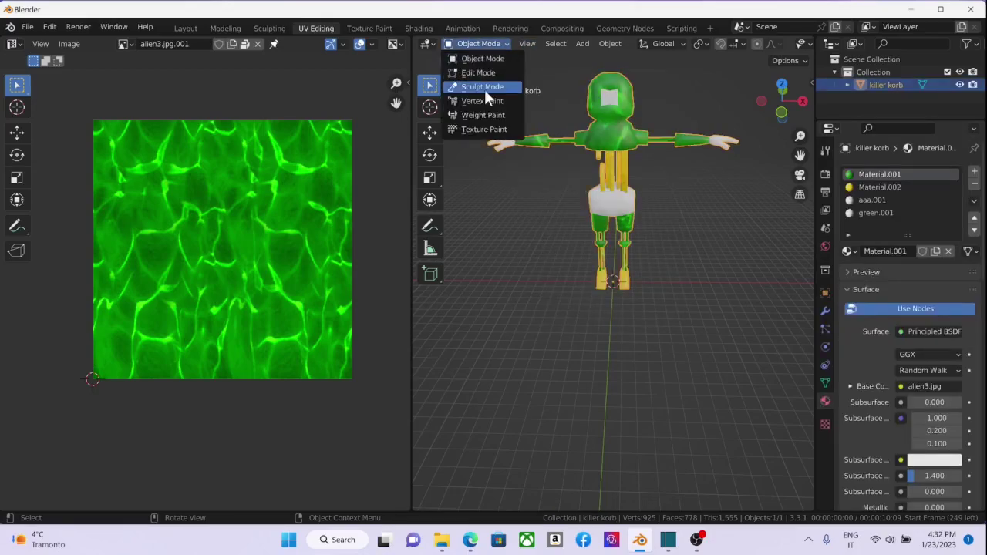
left_click(479, 72)
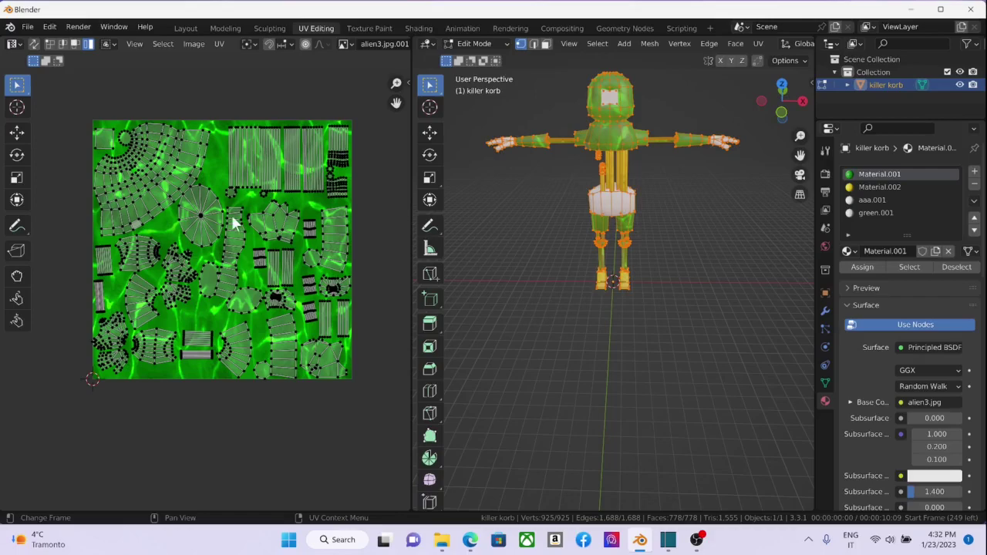
scroll(233, 223, "up", 2)
scroll(226, 216, "down", 1)
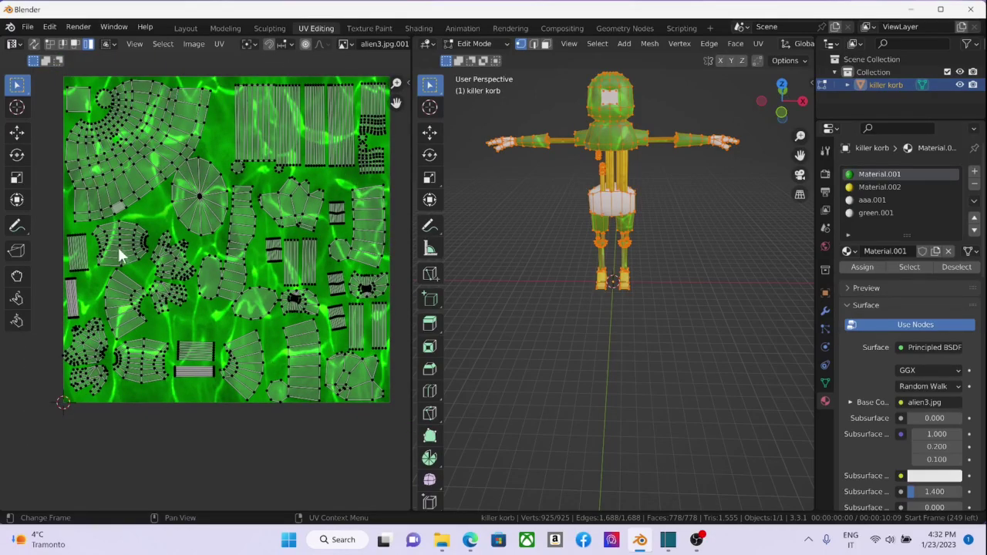
Display the yellow schwamm1 texture behind the UV layout and review the surface settings of Material.001.
left_click(344, 44)
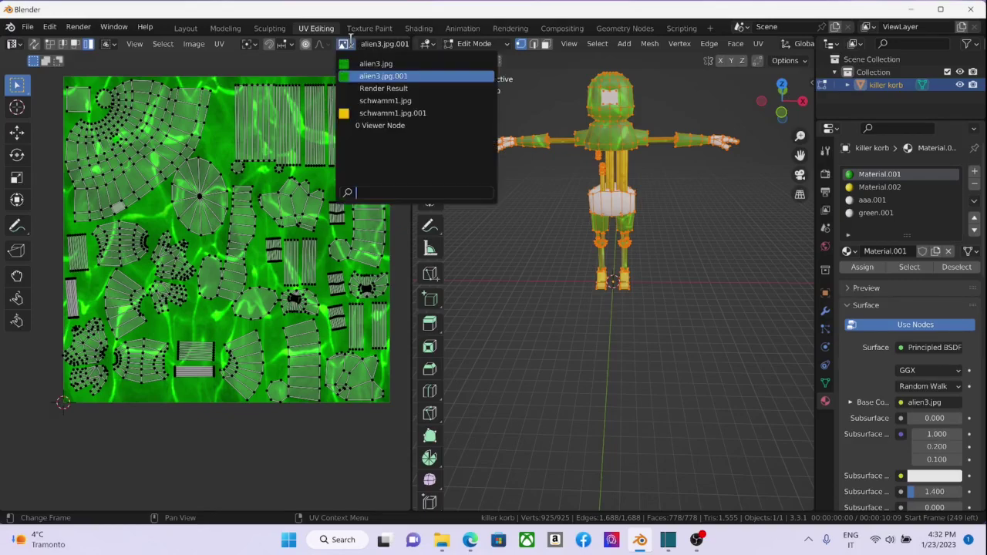
left_click(377, 104)
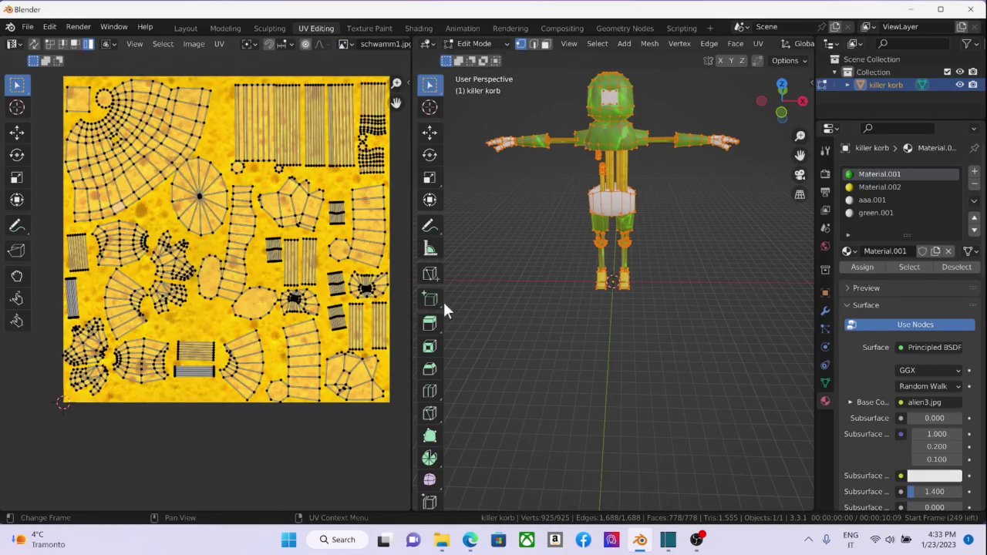
scroll(617, 312, "down", 1)
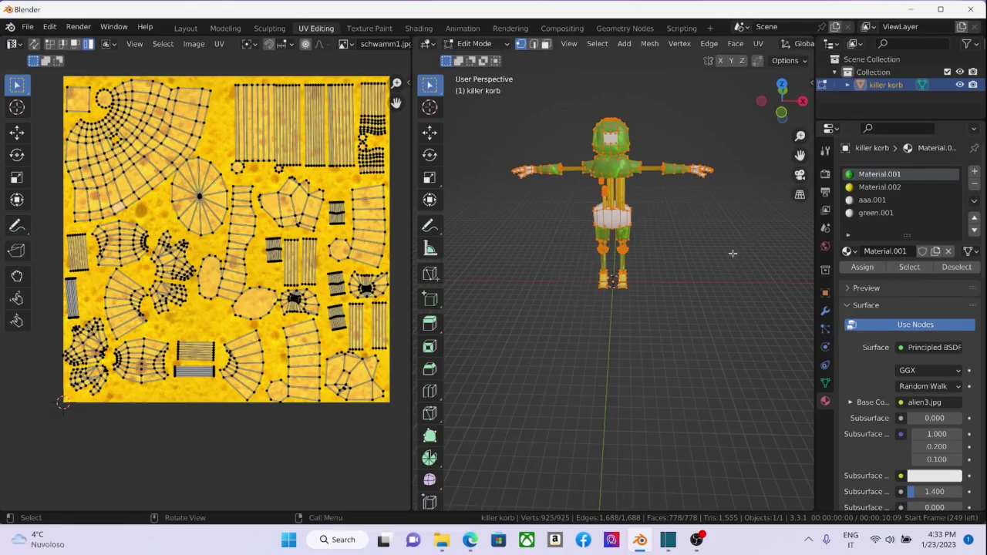
scroll(919, 434, "down", 1)
scroll(918, 428, "down", 5)
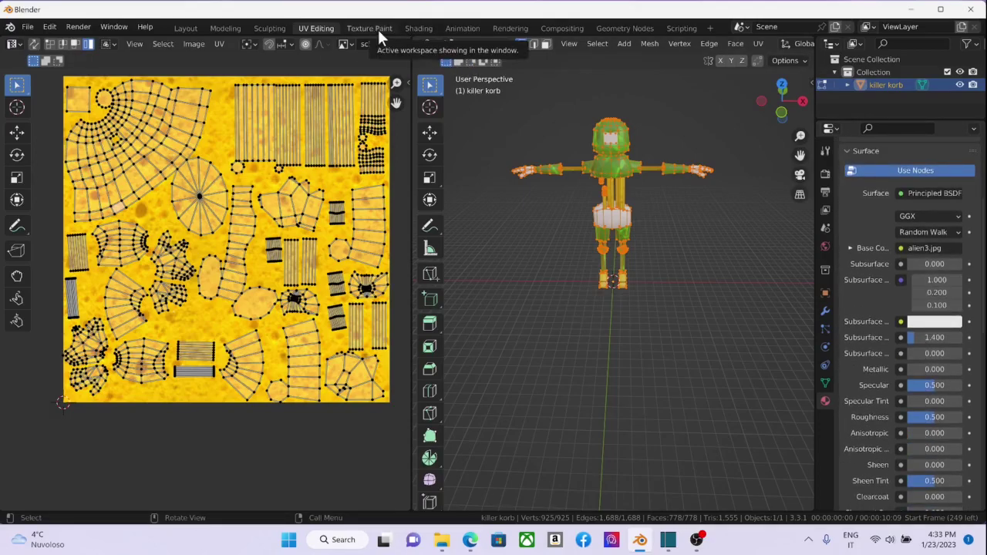
Switch to the Shading workspace, enlarge the node editor and examine the image texture and Principled BSDF nodes of Material.001.
left_click(418, 27)
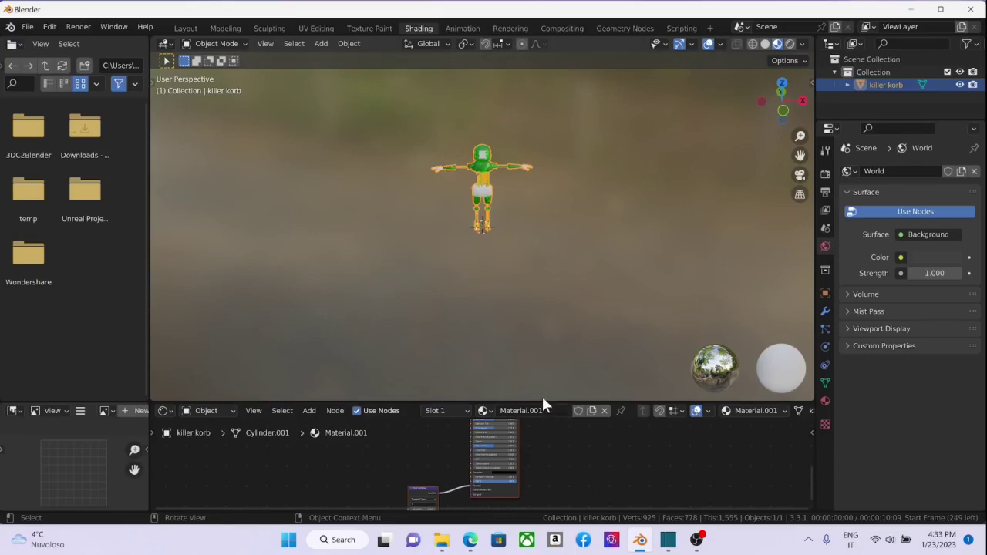
left_click_drag(546, 401, 573, 221)
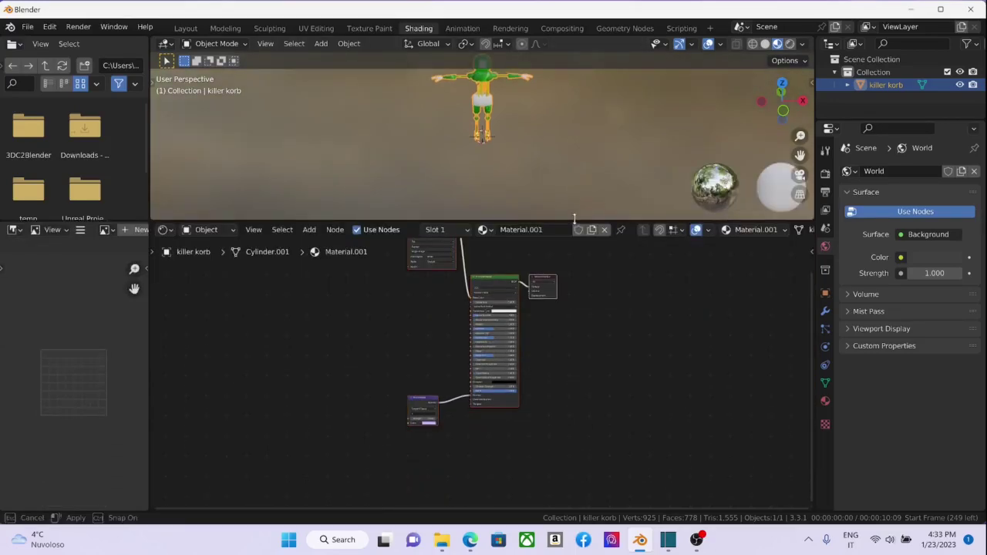
right_click(417, 399)
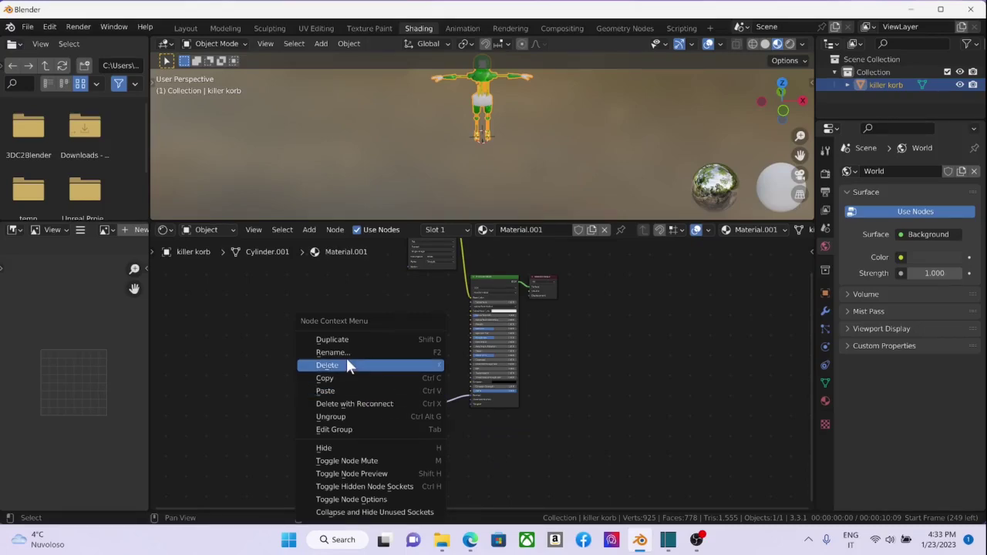
left_click_drag(483, 275, 484, 293)
middle_click_drag(389, 307, 405, 378)
scroll(432, 354, "up", 2)
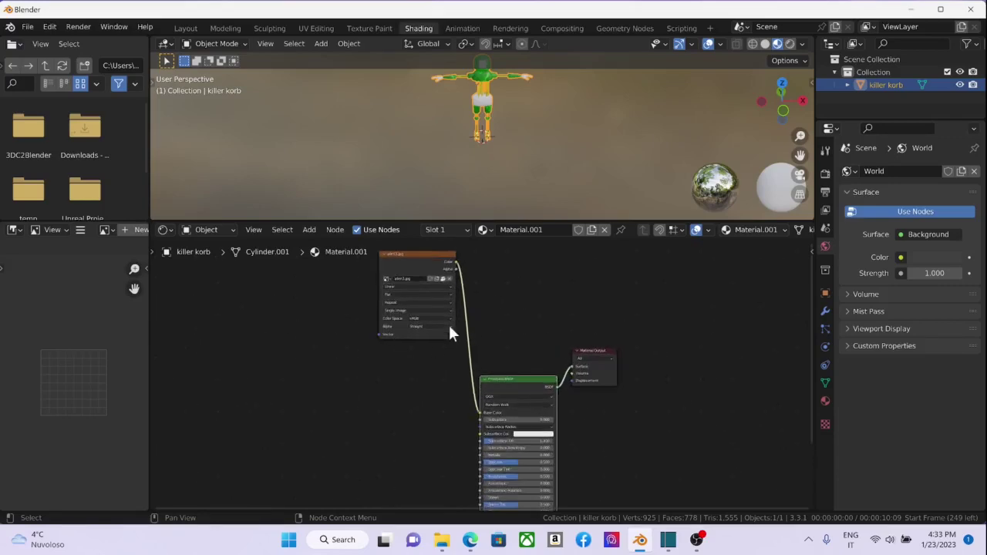
Inspect the alien3.jpg texture node and the lower Principled BSDF inputs, trying out a new link from the Emission socket.
middle_click_drag(449, 331, 491, 352)
scroll(407, 401, "up", 2)
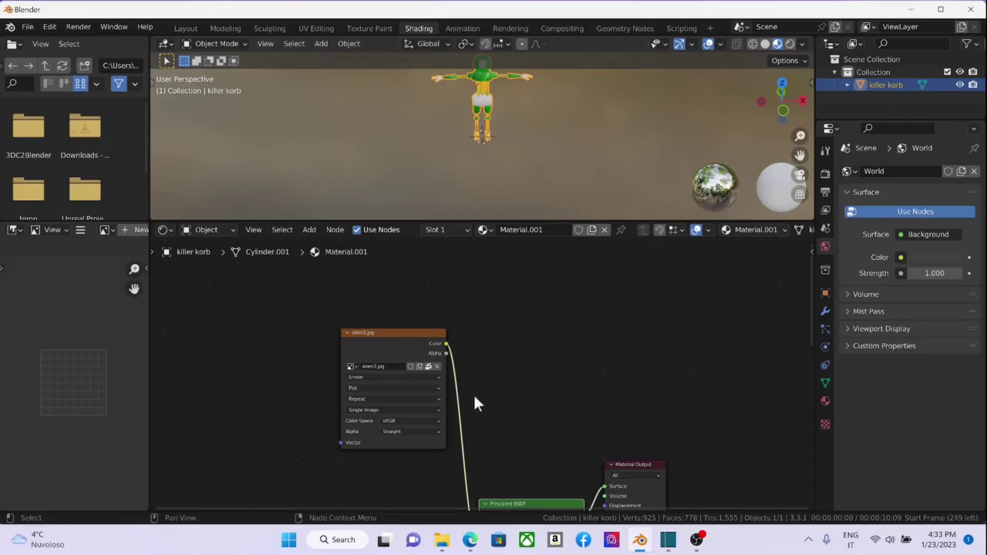
scroll(473, 392, "down", 5)
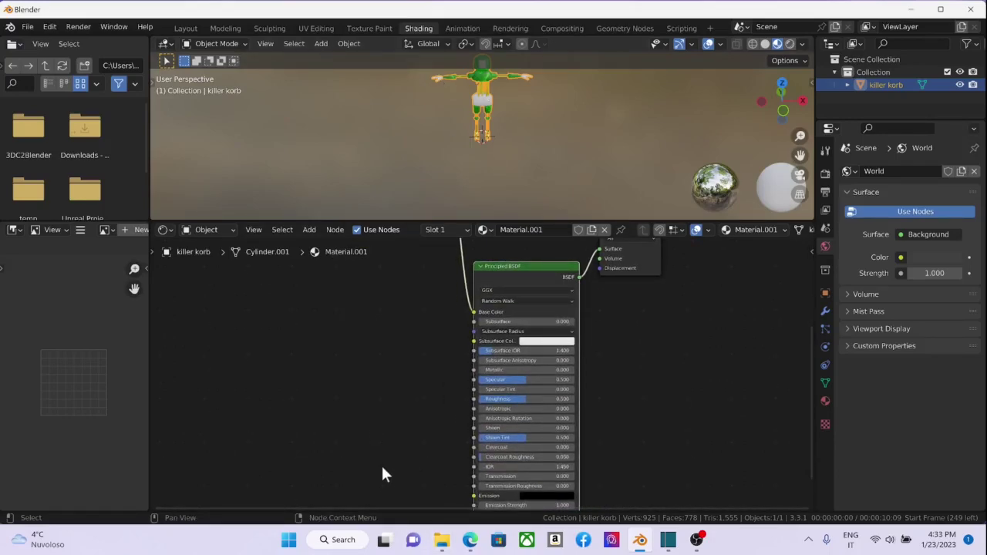
middle_click_drag(380, 463, 472, 344)
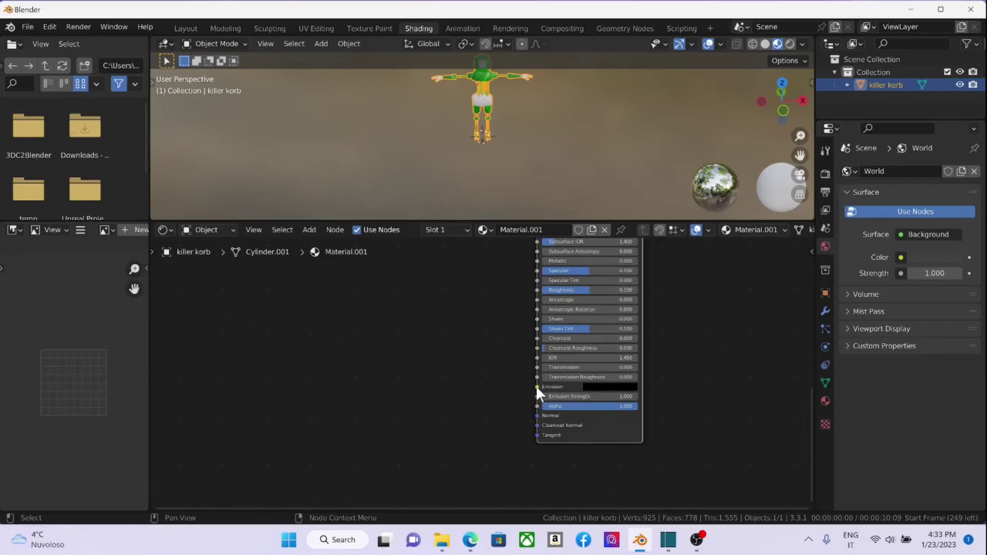
left_click_drag(537, 386, 584, 378)
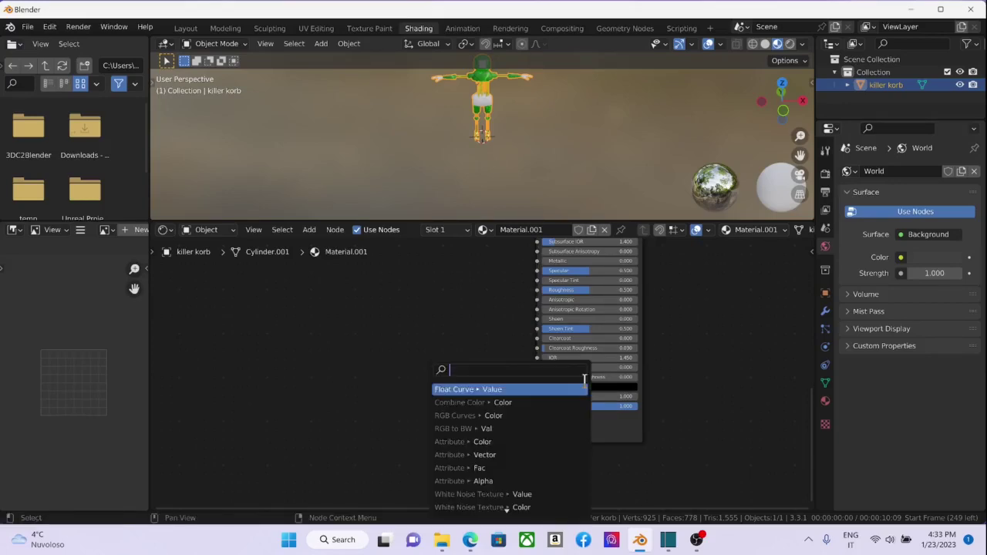
key("Escape")
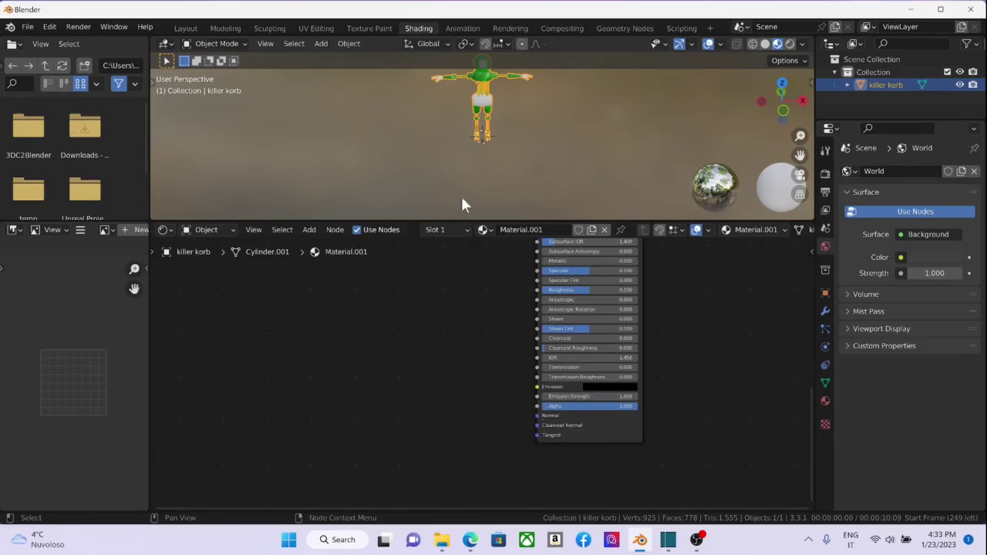
Shrink the node editor to enlarge the 3D viewport and view the textured robot at an angle.
left_click_drag(470, 223, 463, 430)
middle_click_drag(582, 201, 645, 186)
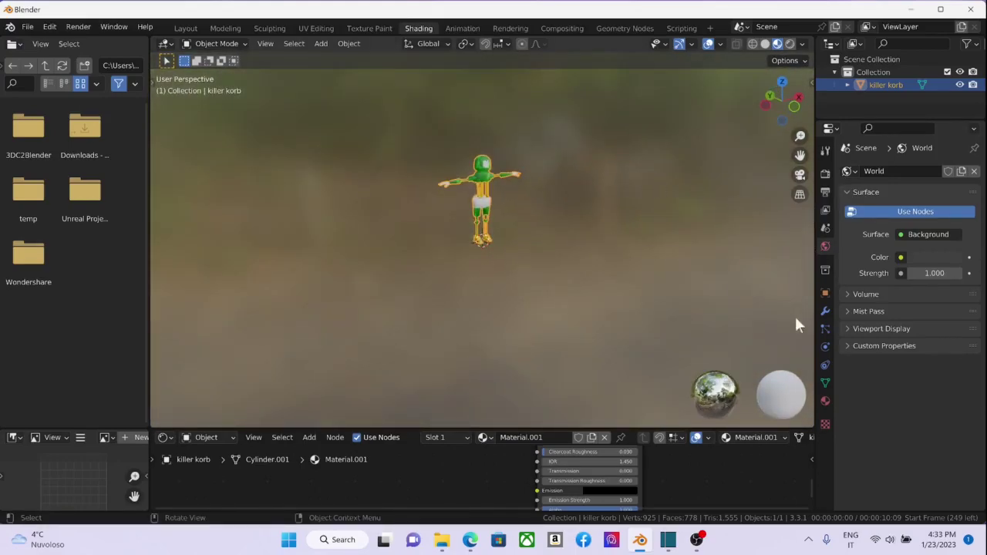